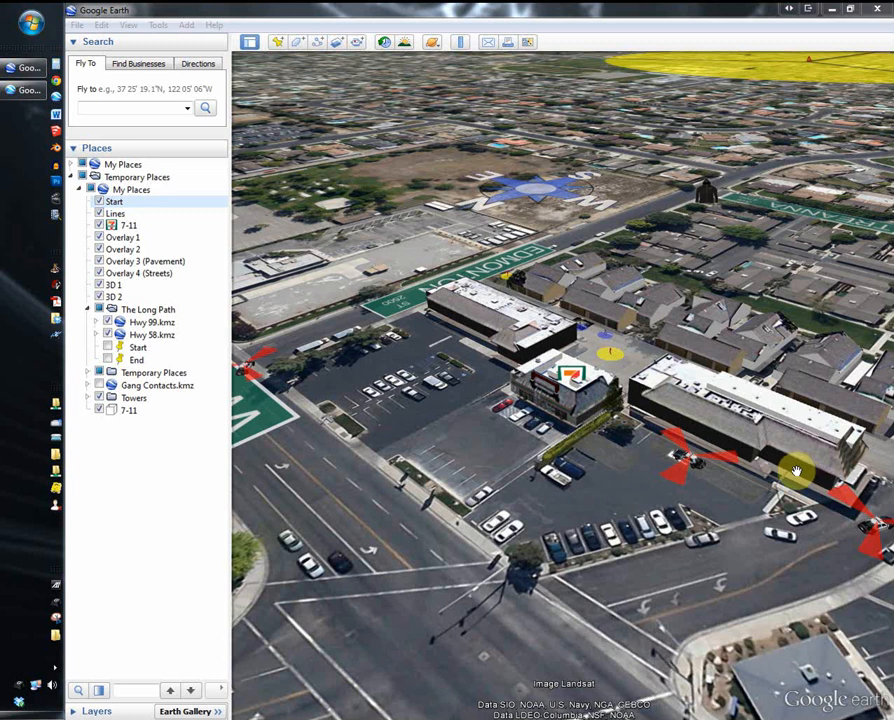
- Fly to the saved Lines view and on to the 7-11 placemark, examining the cell tower sectors around the store
click(117, 215)
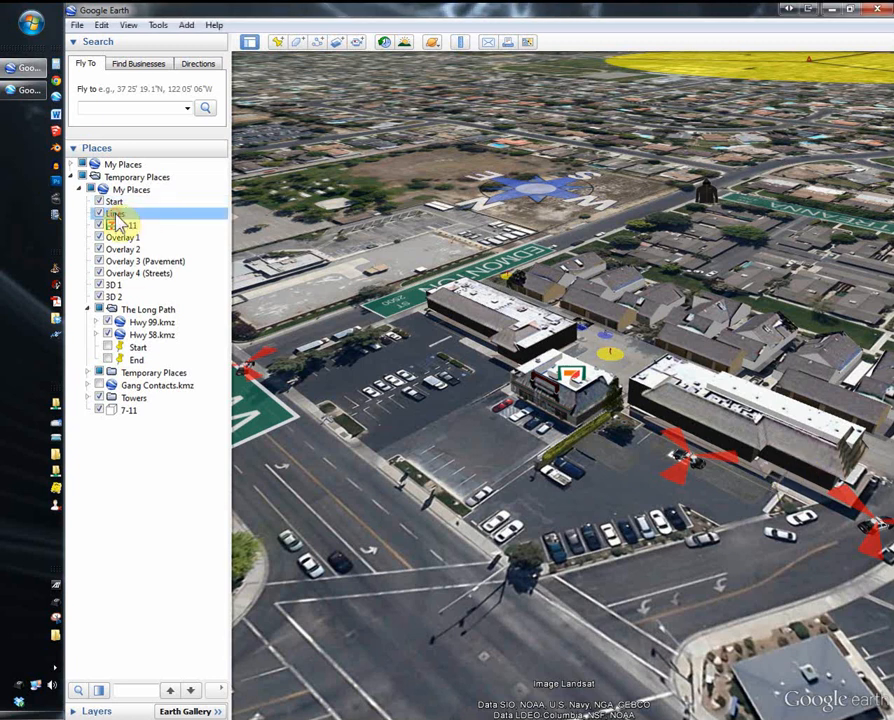
double_click(117, 215)
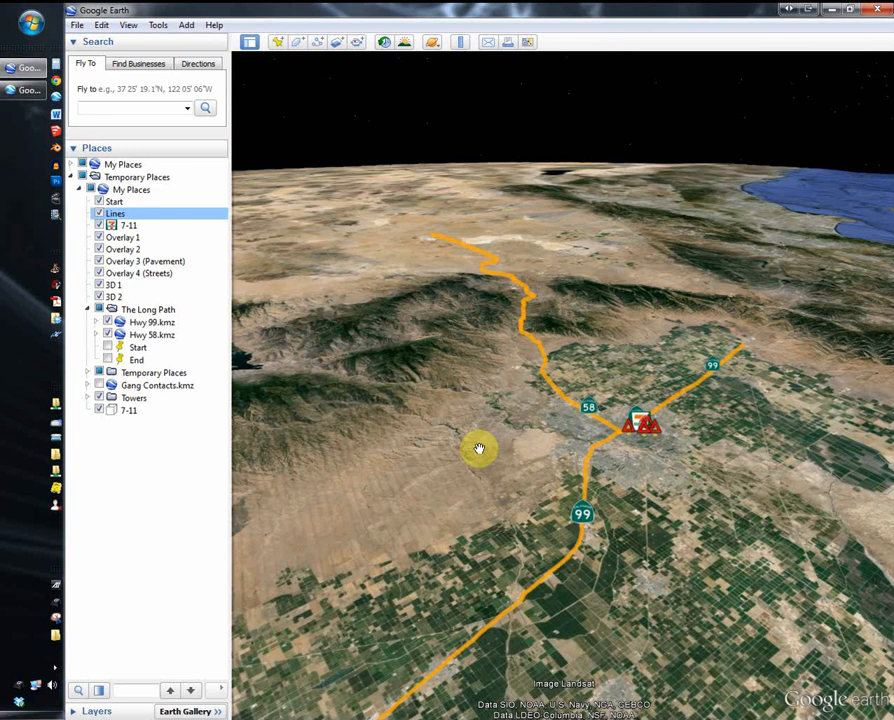
click(126, 228)
double_click(126, 229)
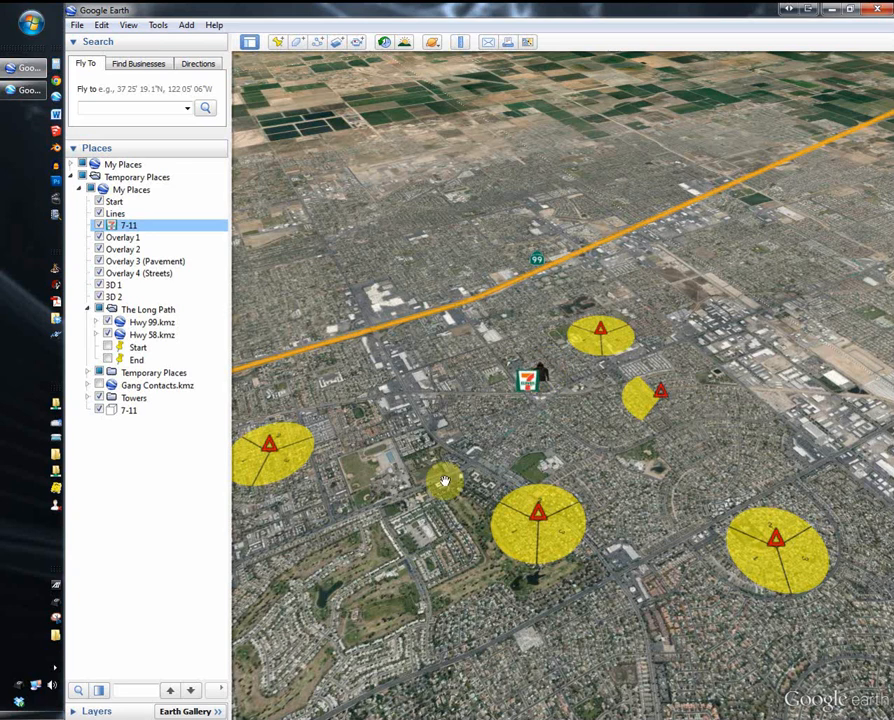
scroll(462, 505, down, 5)
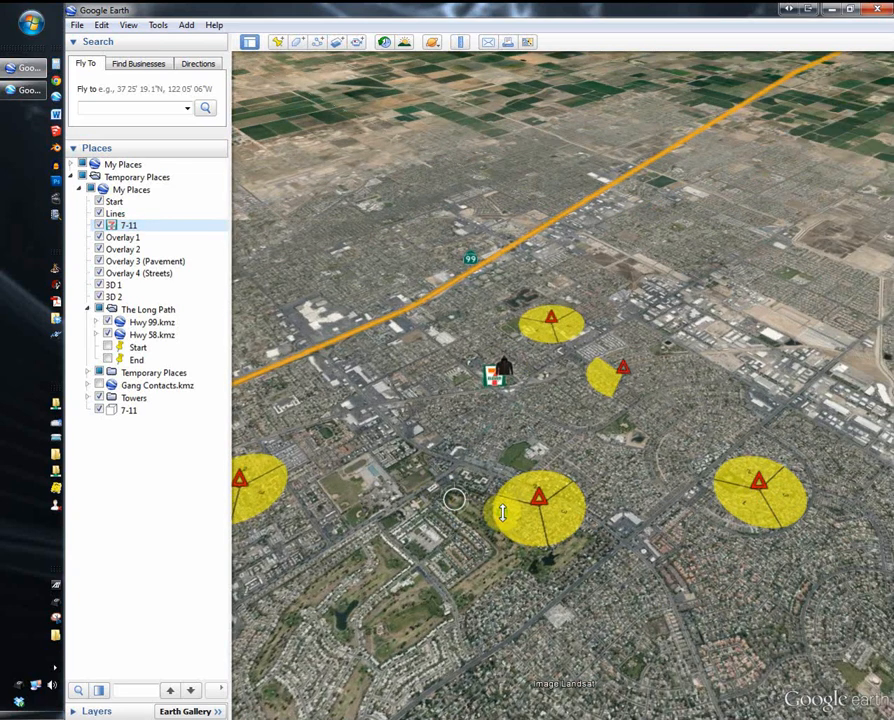
scroll(533, 494, up, 5)
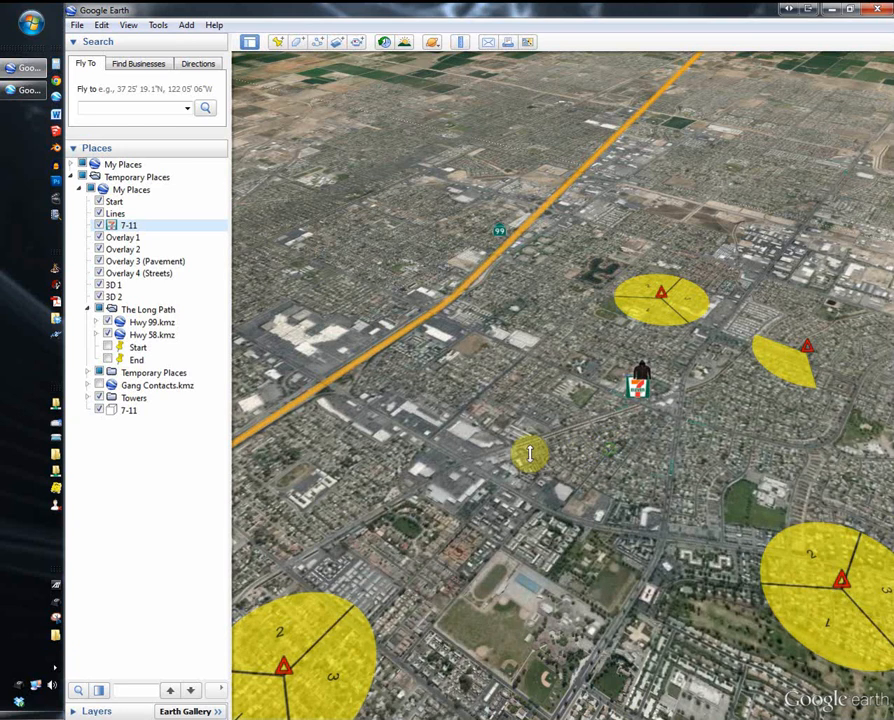
scroll(526, 456, down, 5)
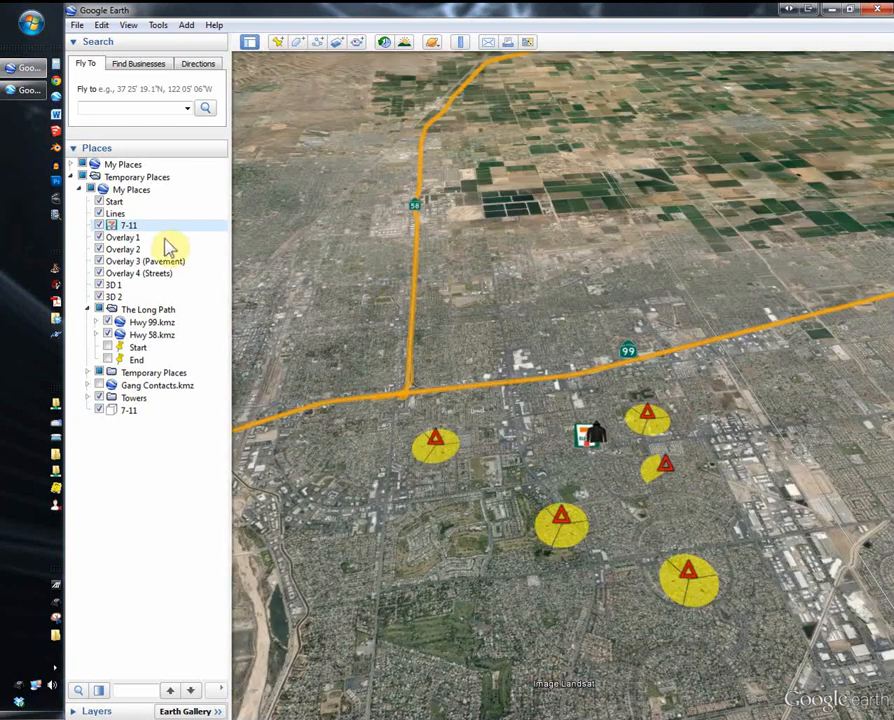
- Fly to the saved Overlay 1 view and inspect the yellow tower sector overlays from several angles
double_click(124, 238)
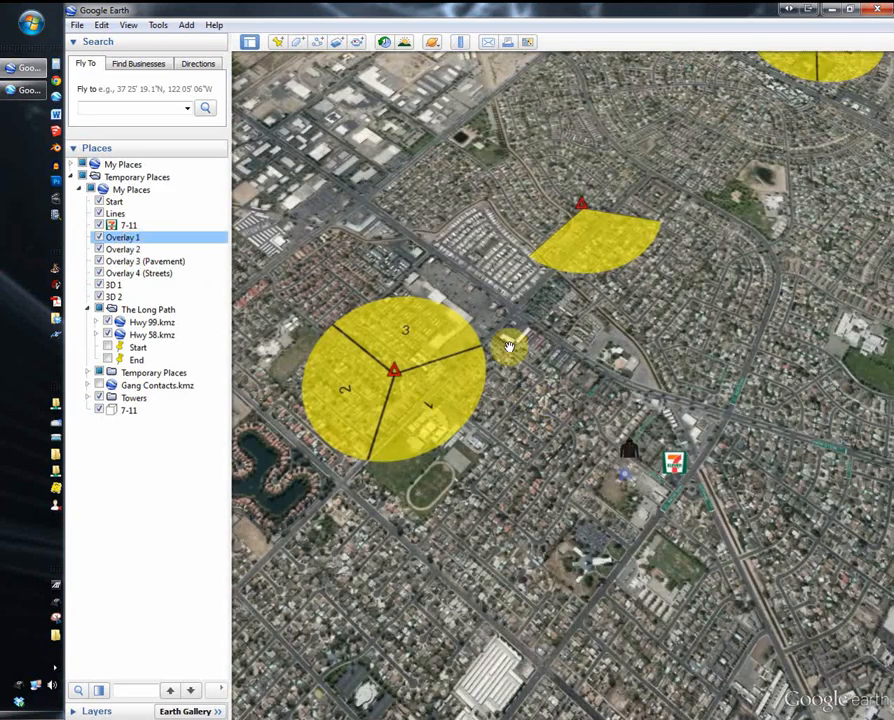
drag(422, 256, 499, 262)
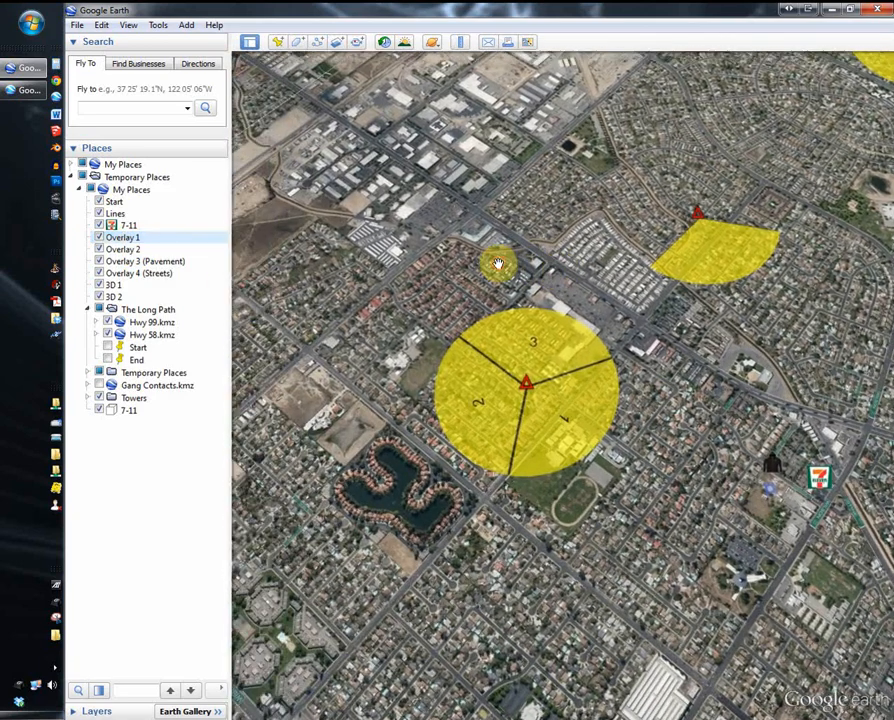
middle_drag(397, 311, 449, 404)
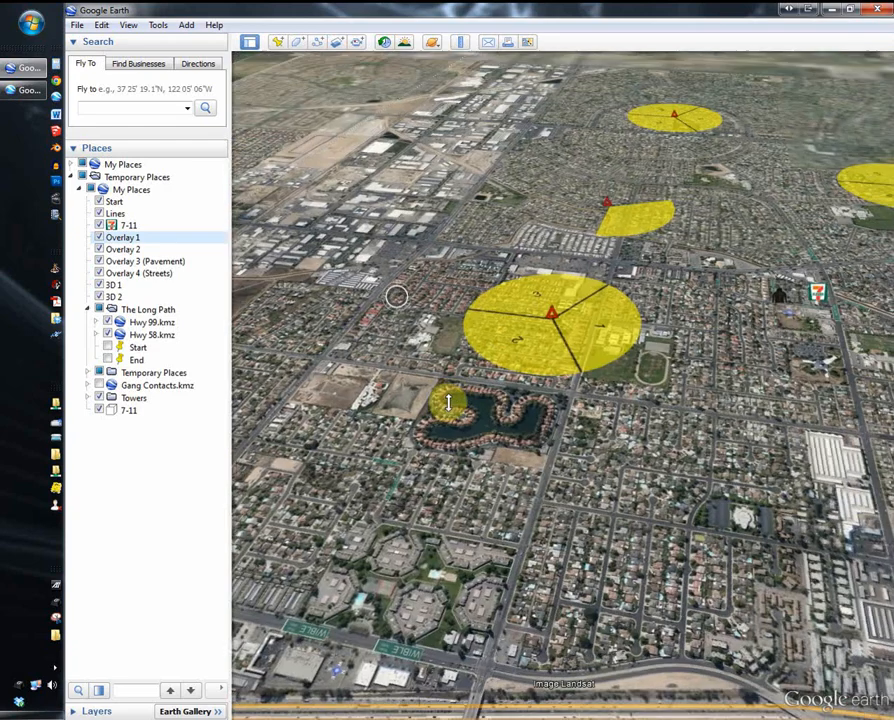
middle_drag(686, 350, 632, 230)
drag(578, 195, 540, 298)
middle_drag(662, 371, 611, 338)
drag(609, 338, 525, 355)
drag(735, 408, 657, 421)
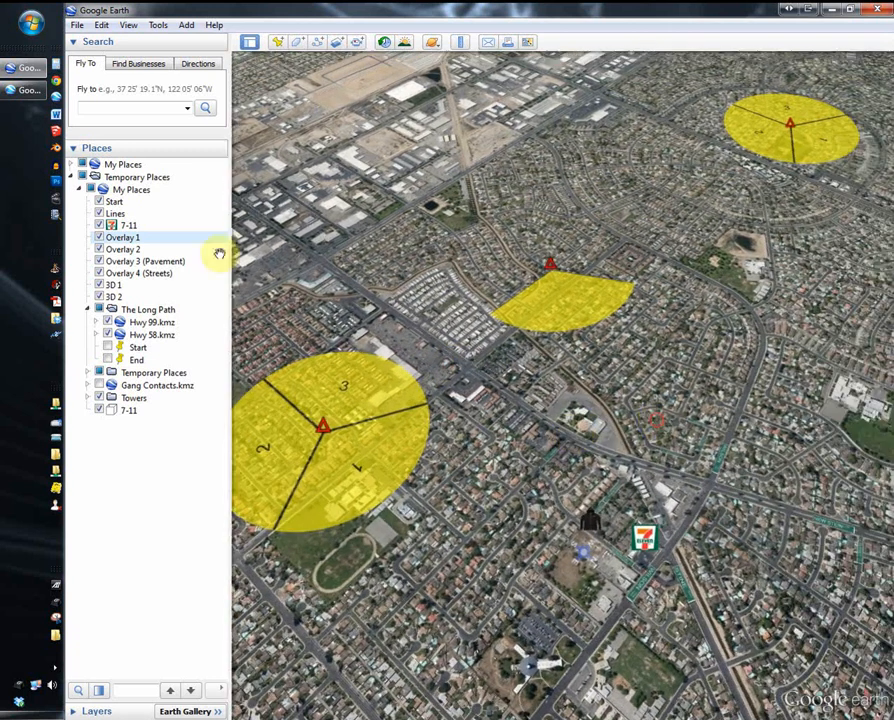
- Fly to the saved Overlay 2 view and look closely at the compass rose overlay beside Edmonton Street
double_click(124, 250)
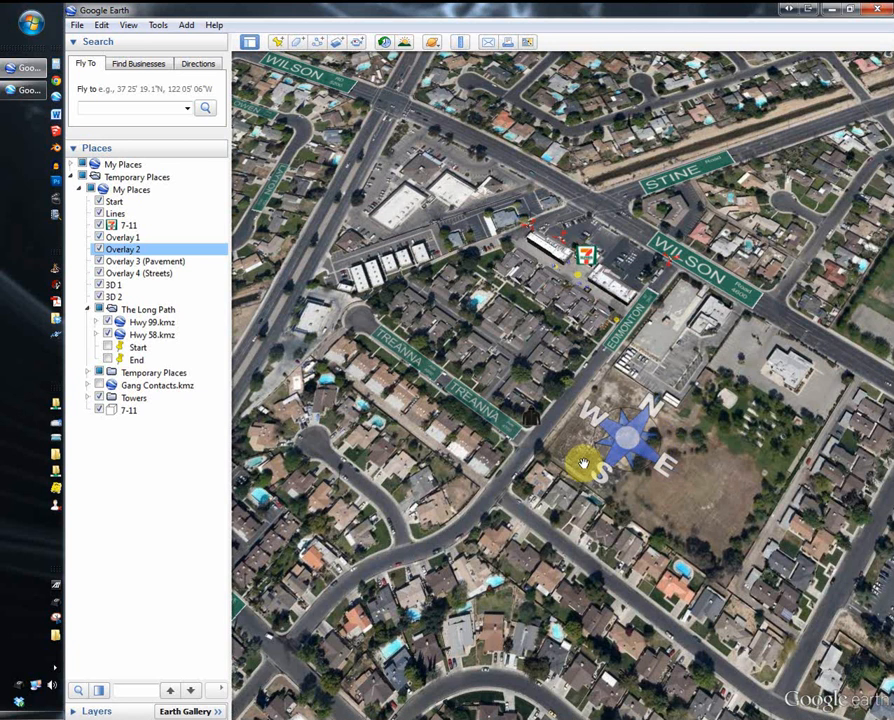
scroll(605, 451, up, 6)
scroll(598, 444, down, 5)
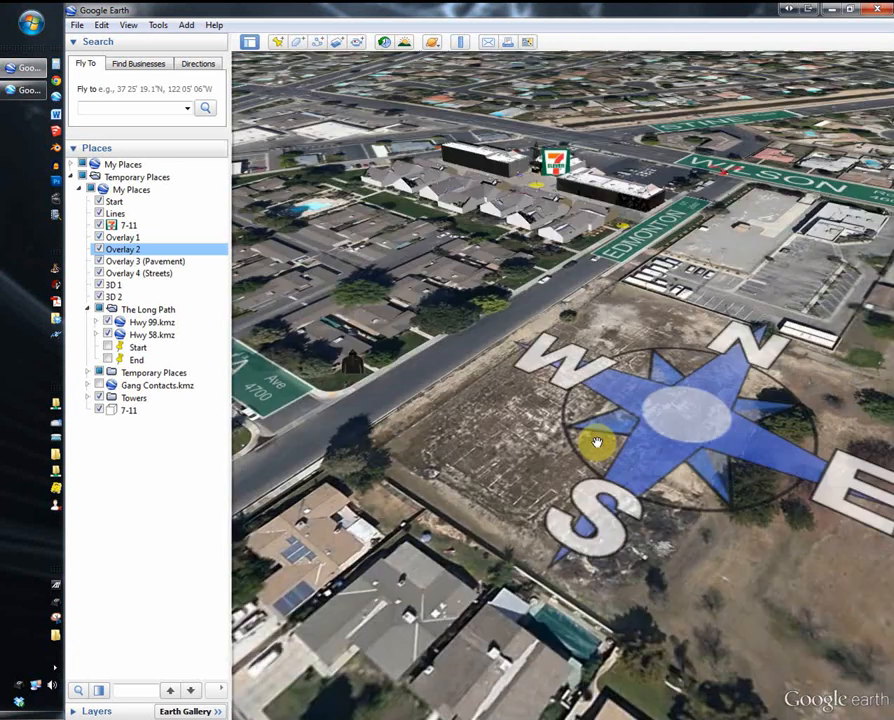
- View the saved Overlay 3 (Pavement) scene behind the store and the Overlay 4 (Streets) scene with the street signs
double_click(140, 263)
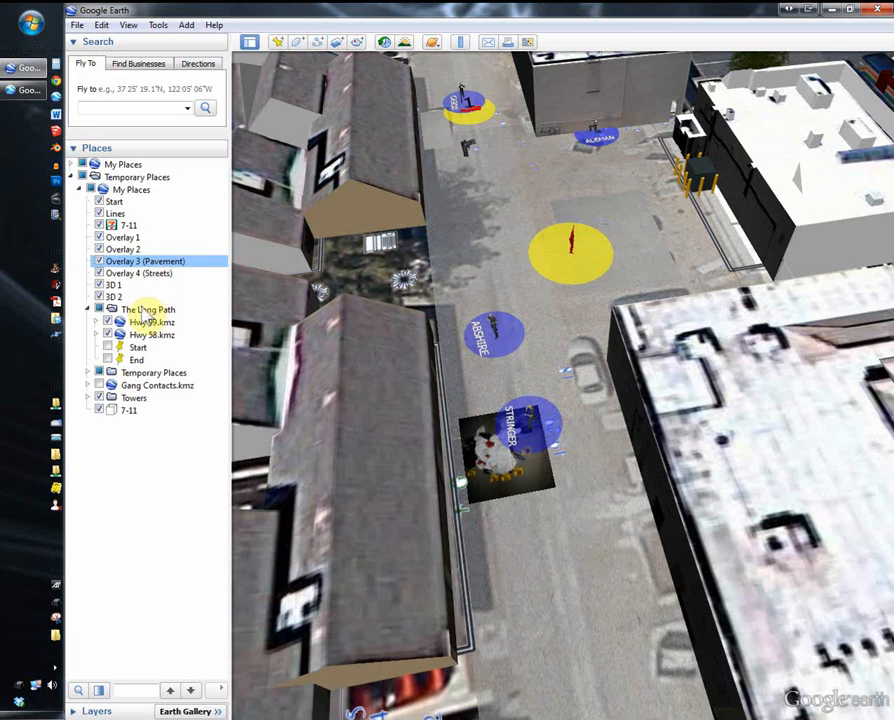
double_click(148, 276)
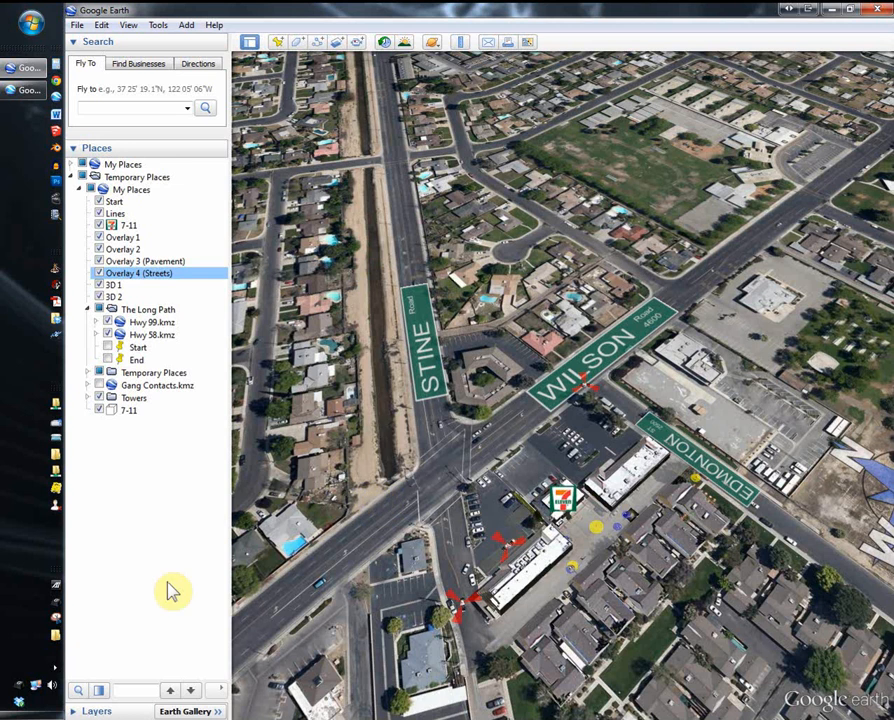
- Show the built-in Roads layer to compare its labels with the street sign overlays, and hide it again
click(74, 712)
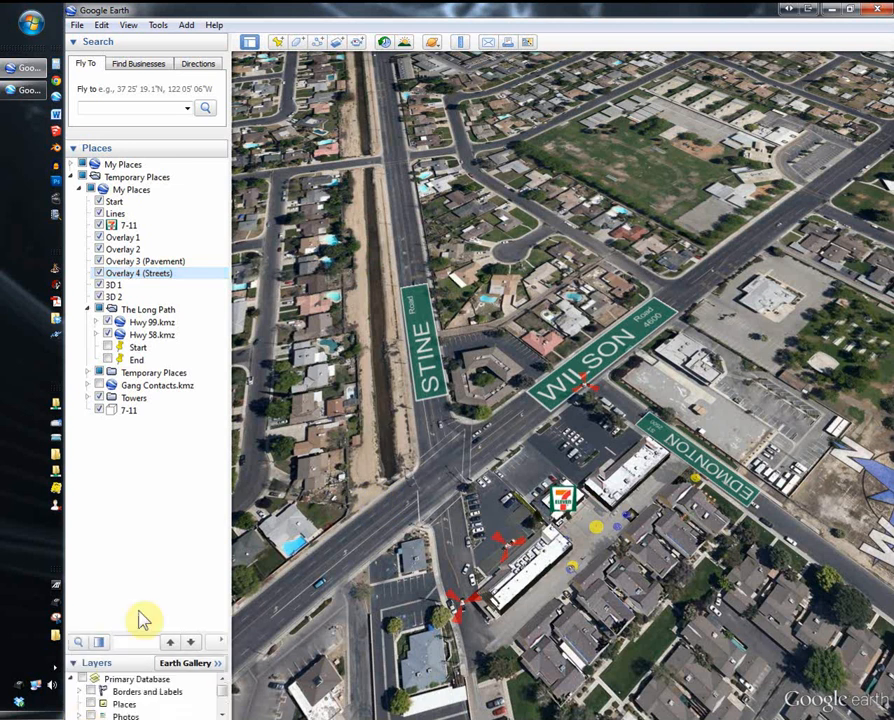
drag(124, 654, 124, 566)
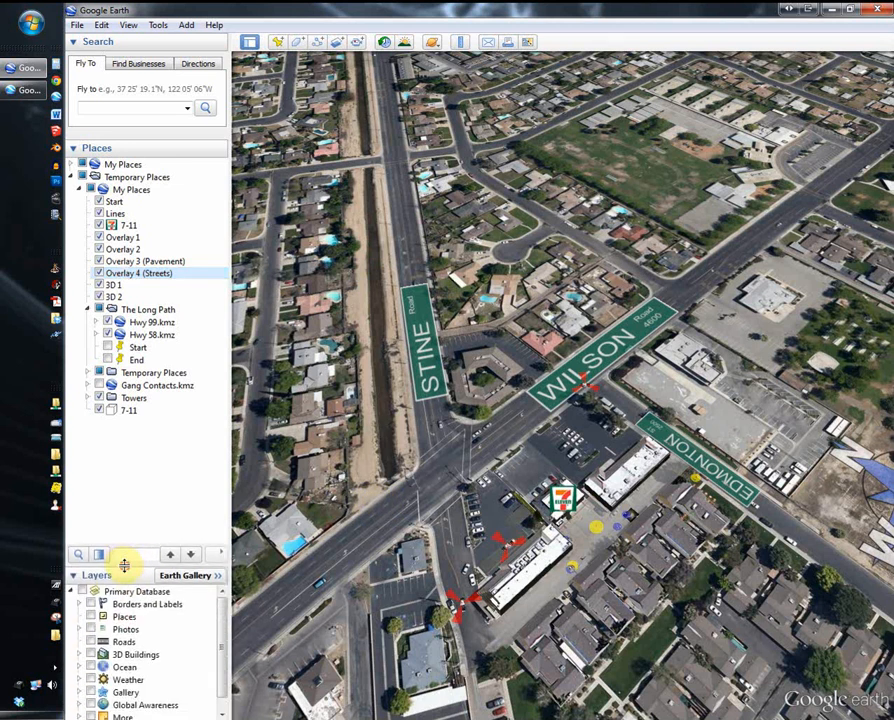
click(93, 642)
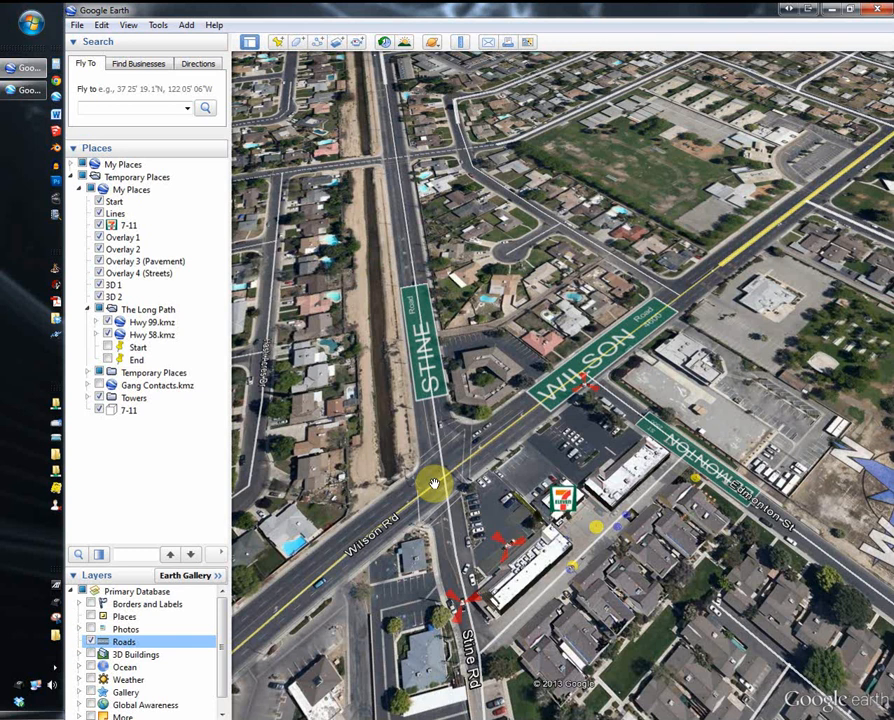
click(91, 642)
click(78, 578)
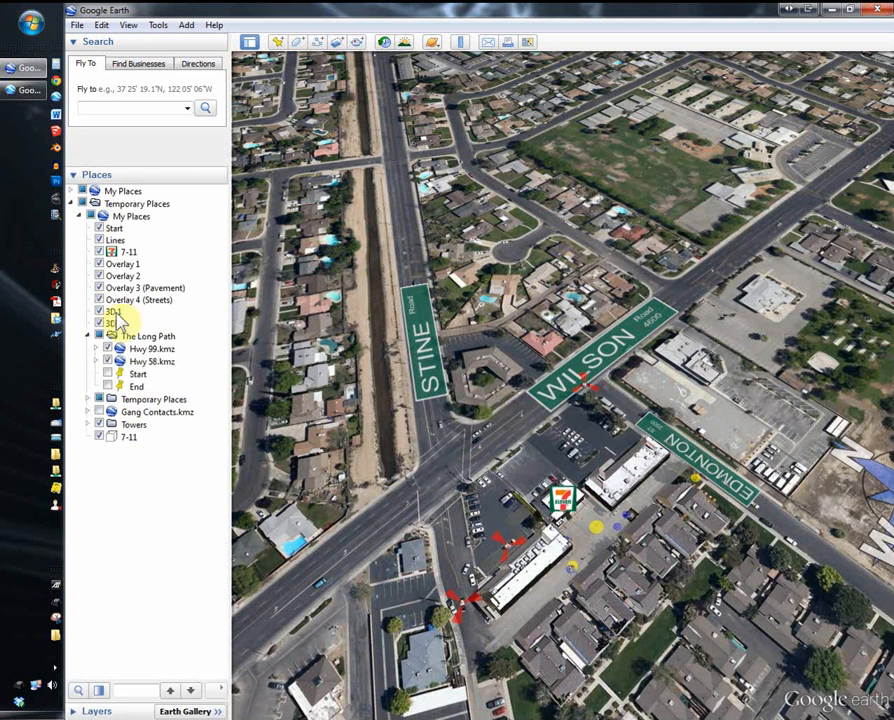
- Fly to the saved 3D 1 view and examine the police car models and buildings from street level and from above
double_click(114, 314)
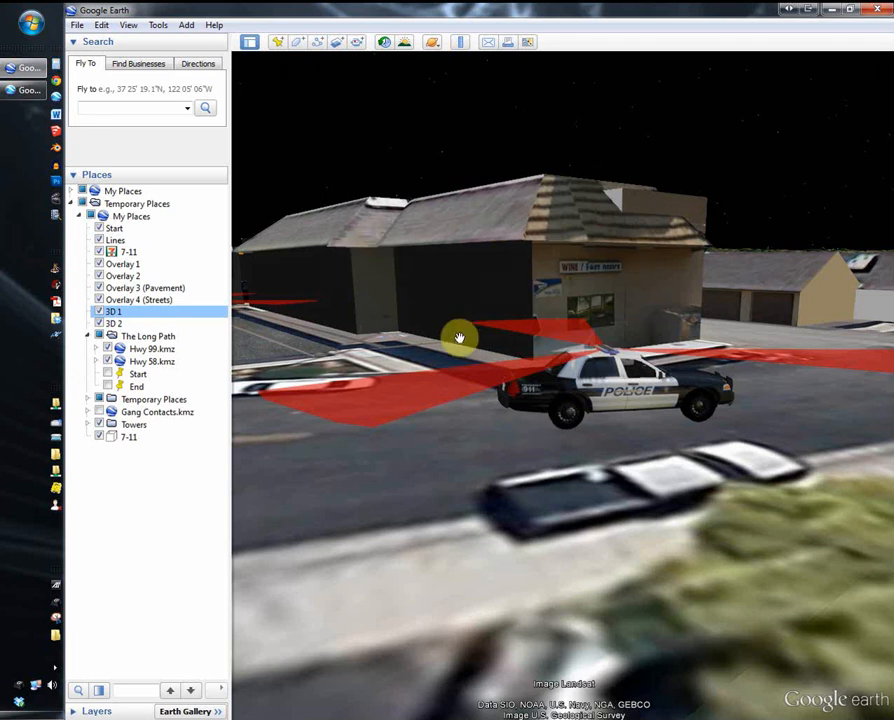
drag(459, 338, 572, 417)
scroll(439, 293, down, 3)
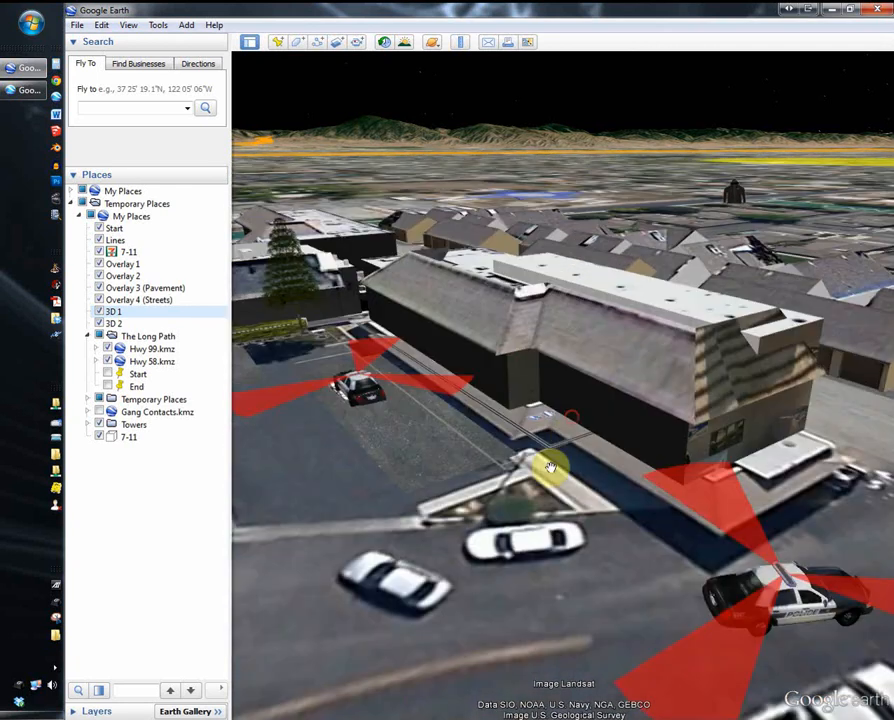
scroll(540, 400, down, 2)
scroll(526, 398, down, 1)
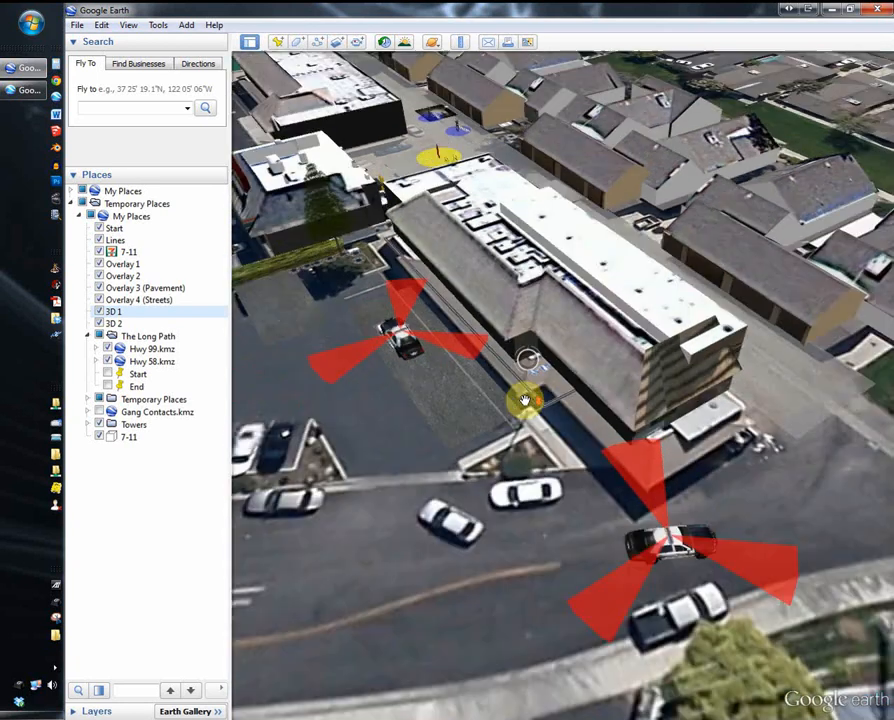
scroll(525, 400, down, 1)
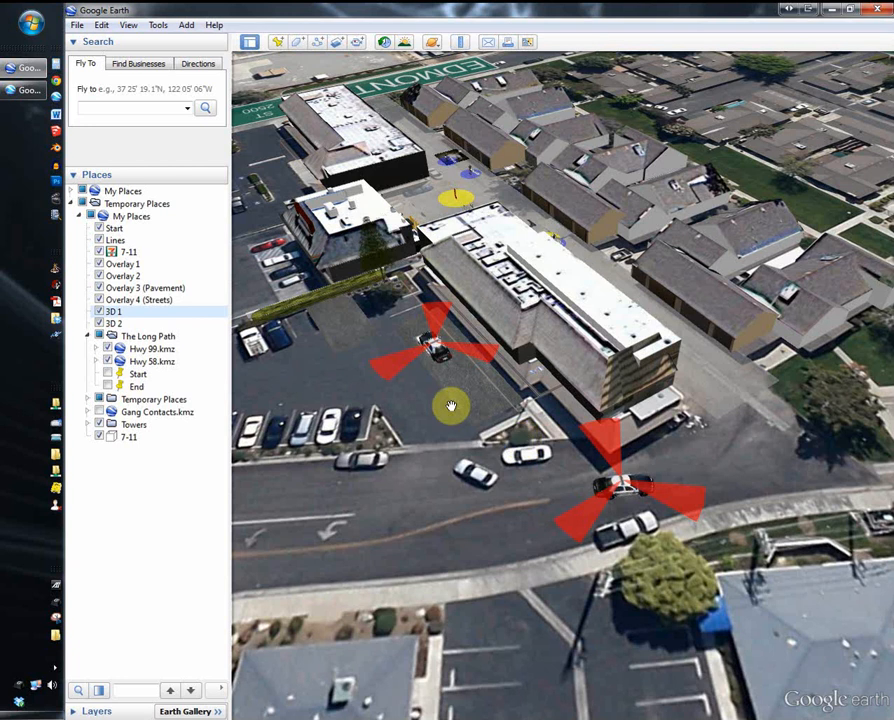
- Fly to the saved 3D 2 view and examine the figures behind the store and the surrounding building models
double_click(113, 324)
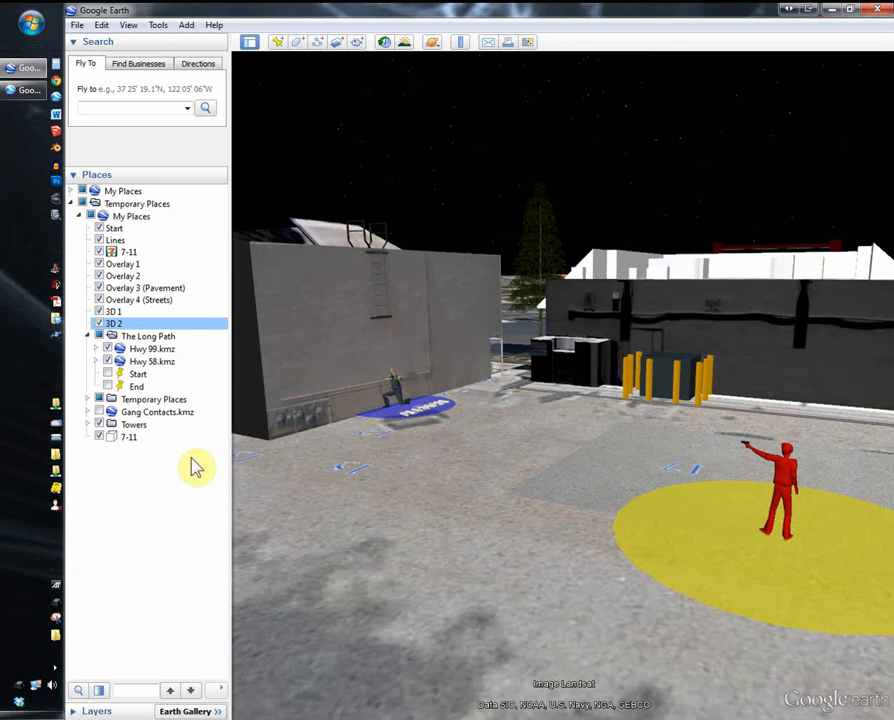
middle_drag(532, 422, 375, 359)
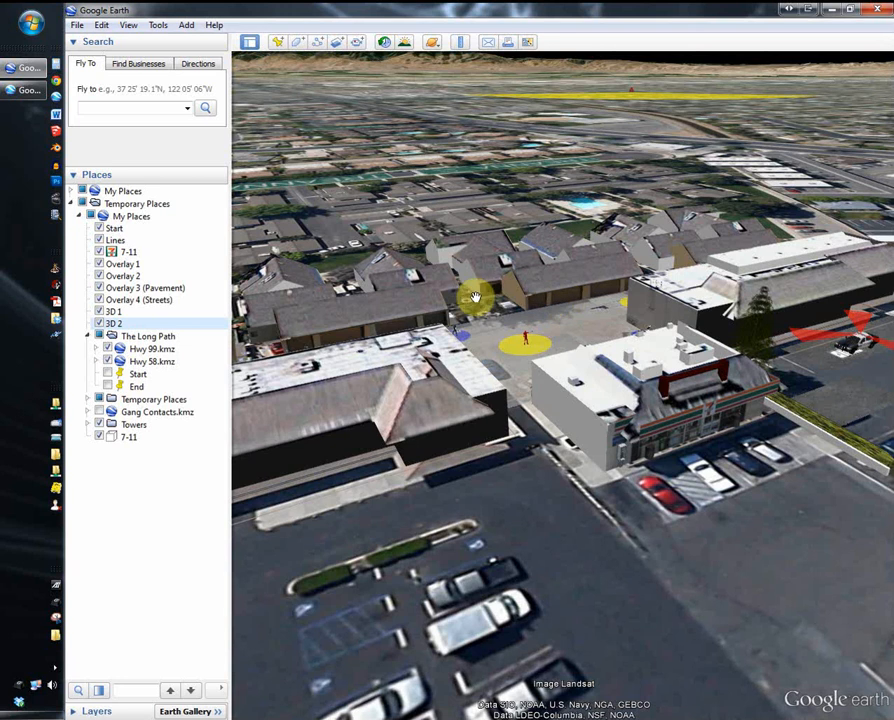
drag(511, 440, 528, 467)
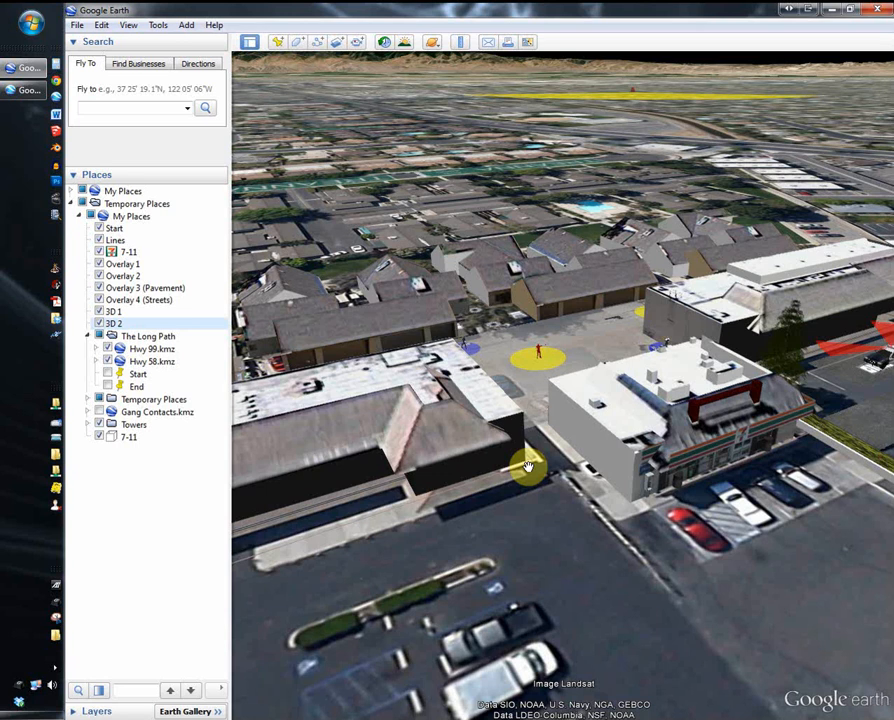
middle_drag(707, 409, 606, 411)
scroll(607, 410, down, 3)
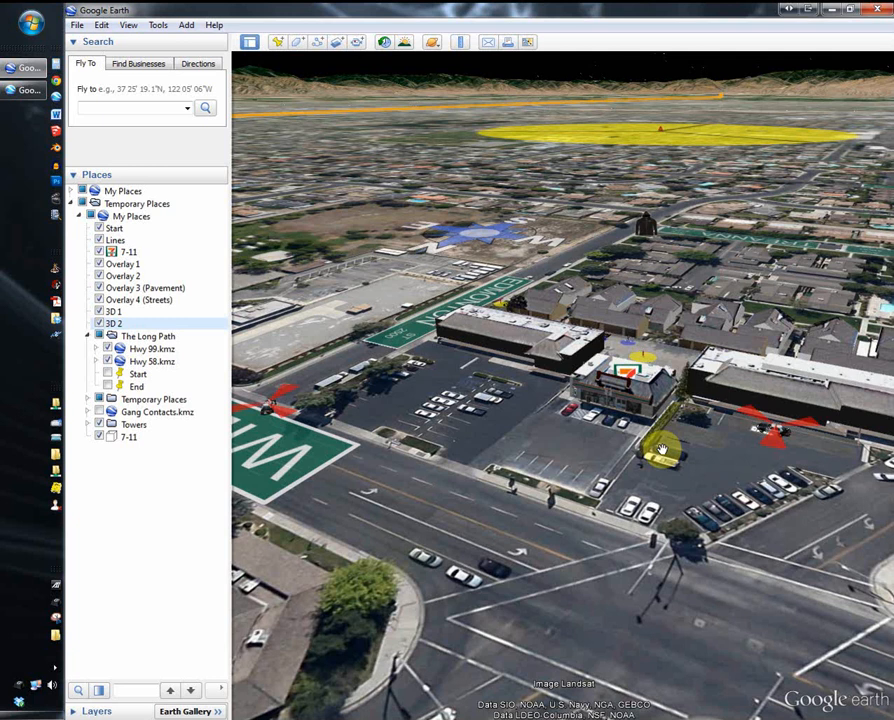
- Return to the saved Lines view and inspect the Highway 58 path running over the mountains
click(116, 242)
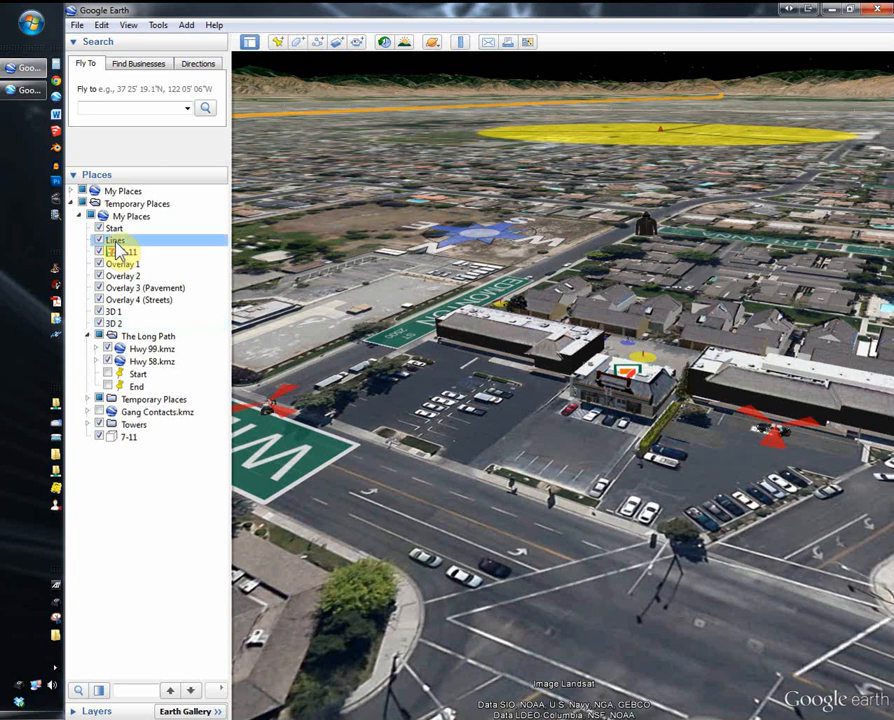
double_click(116, 243)
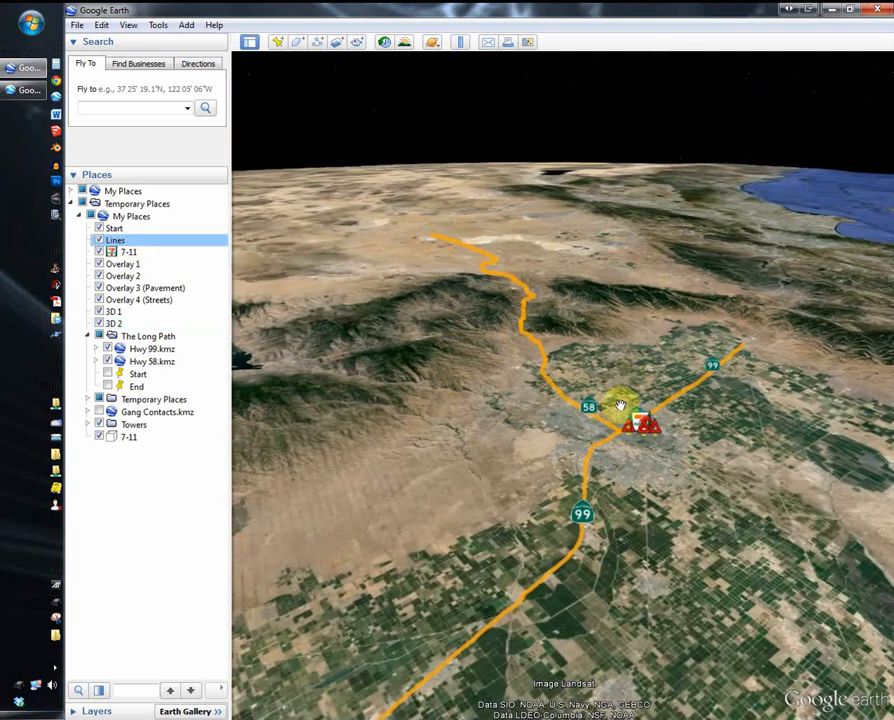
middle_drag(618, 398, 603, 377)
scroll(603, 384, up, 5)
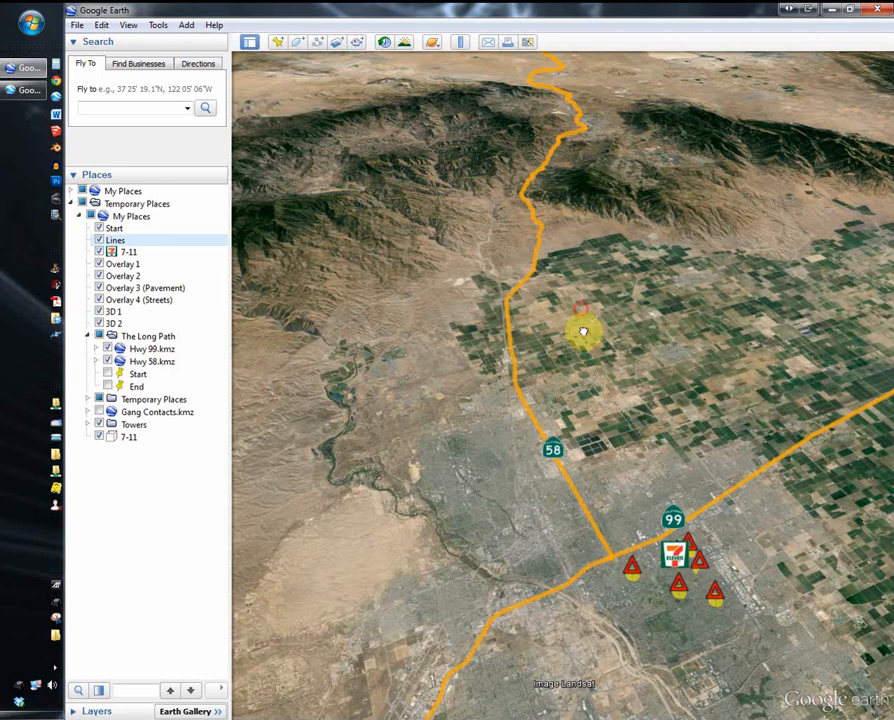
drag(583, 331, 594, 401)
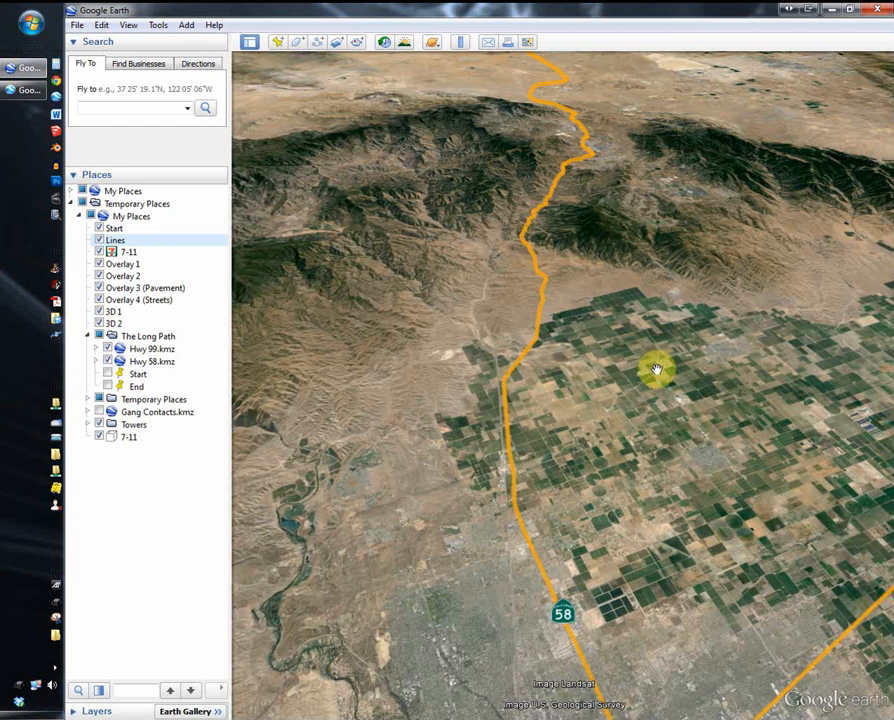
- Turn off the Lines item and display the Start and End placemarks of The Long Path, with the whole route in view
click(112, 242)
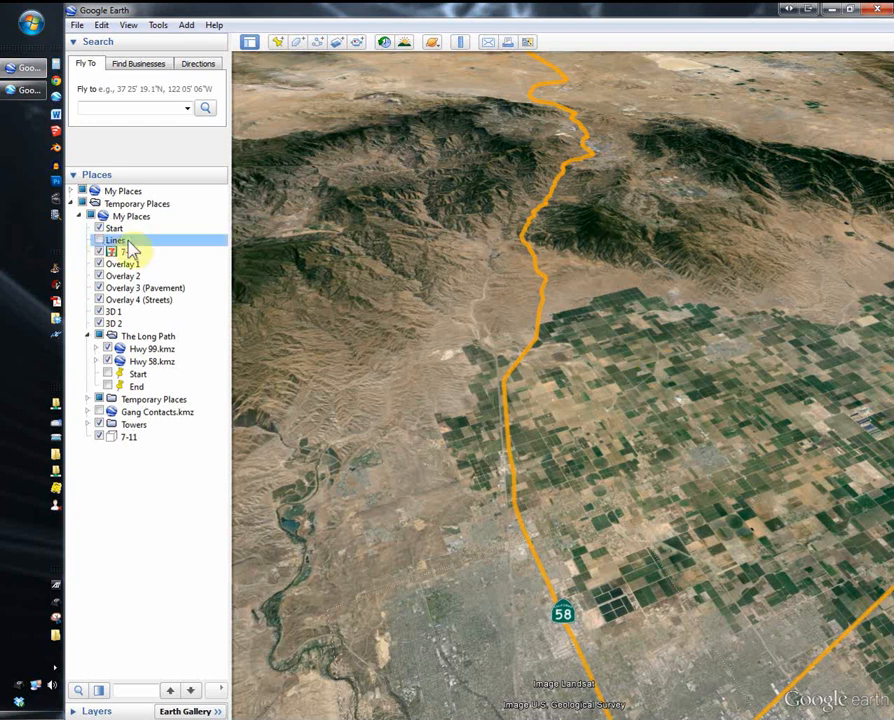
click(108, 374)
click(109, 387)
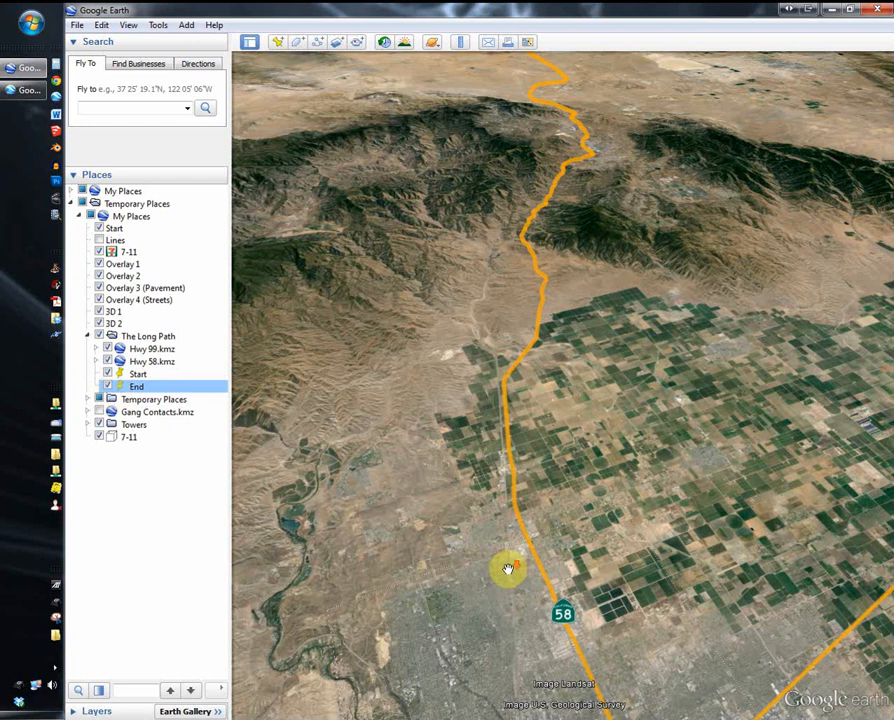
scroll(510, 570, down, 3)
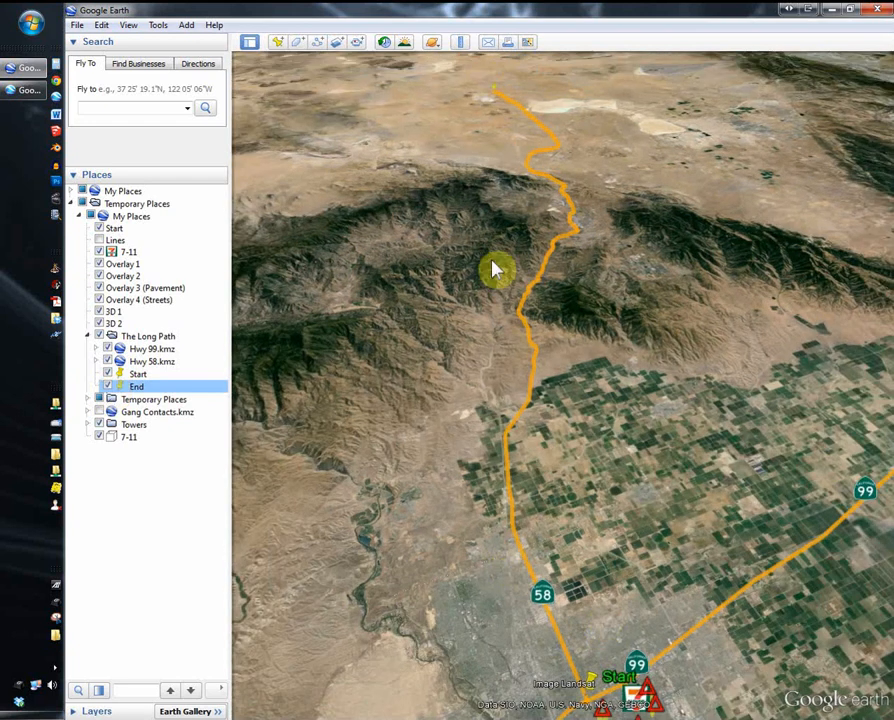
scroll(486, 240, down, 3)
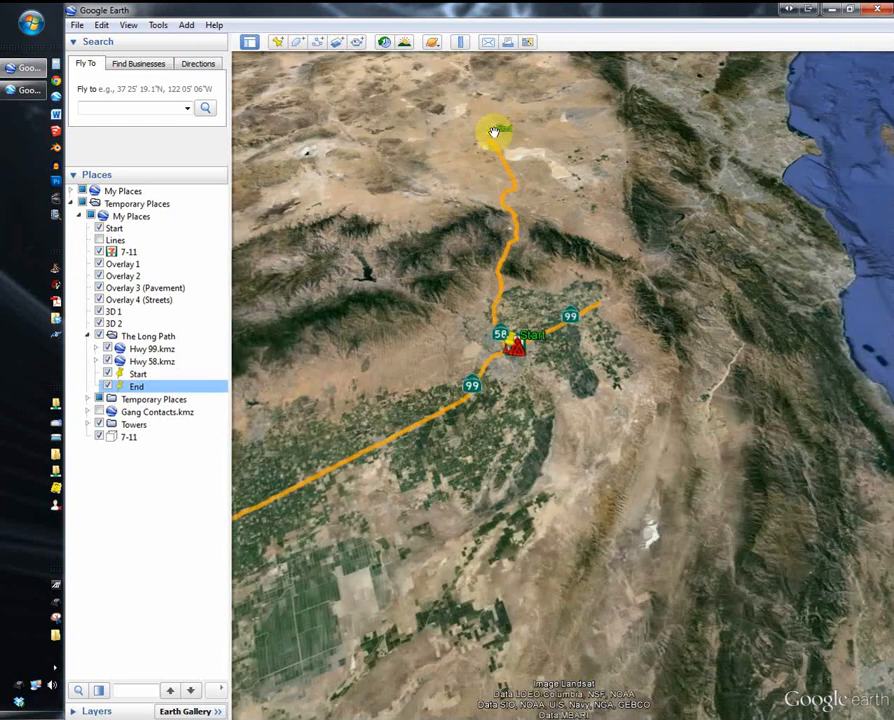
middle_drag(500, 205, 480, 219)
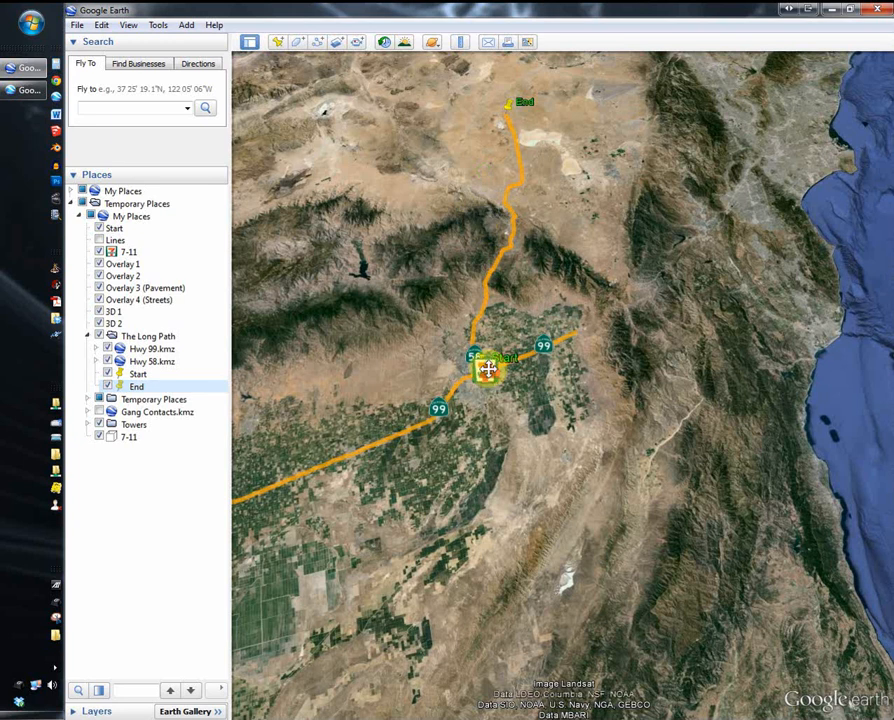
- Get driving directions from The Long Path's Start placemark to its End placemark
scroll(488, 369, up, 3)
drag(494, 260, 610, 487)
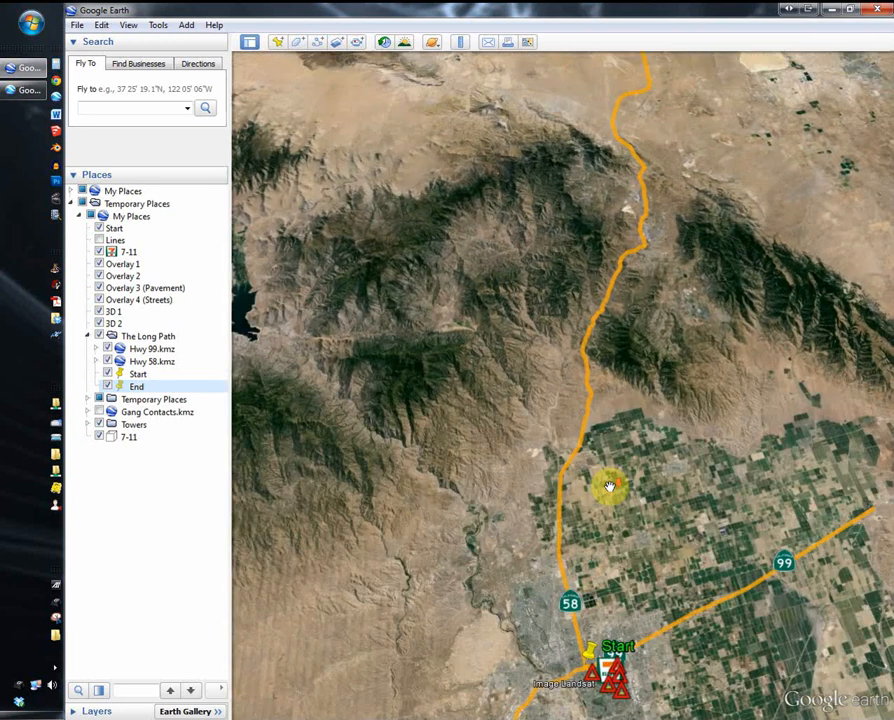
scroll(610, 487, down, 2)
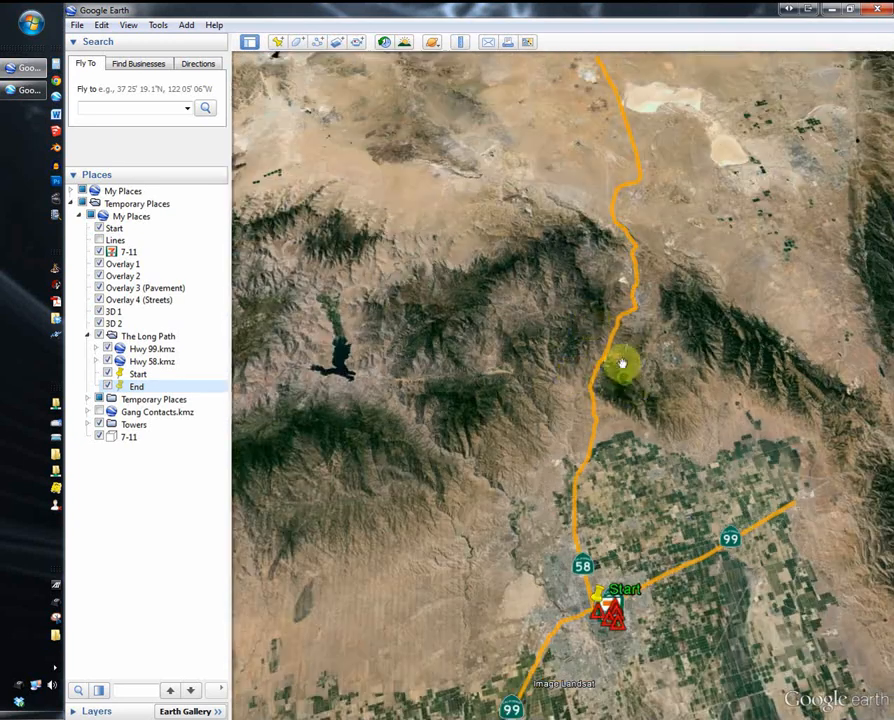
middle_drag(621, 364, 604, 430)
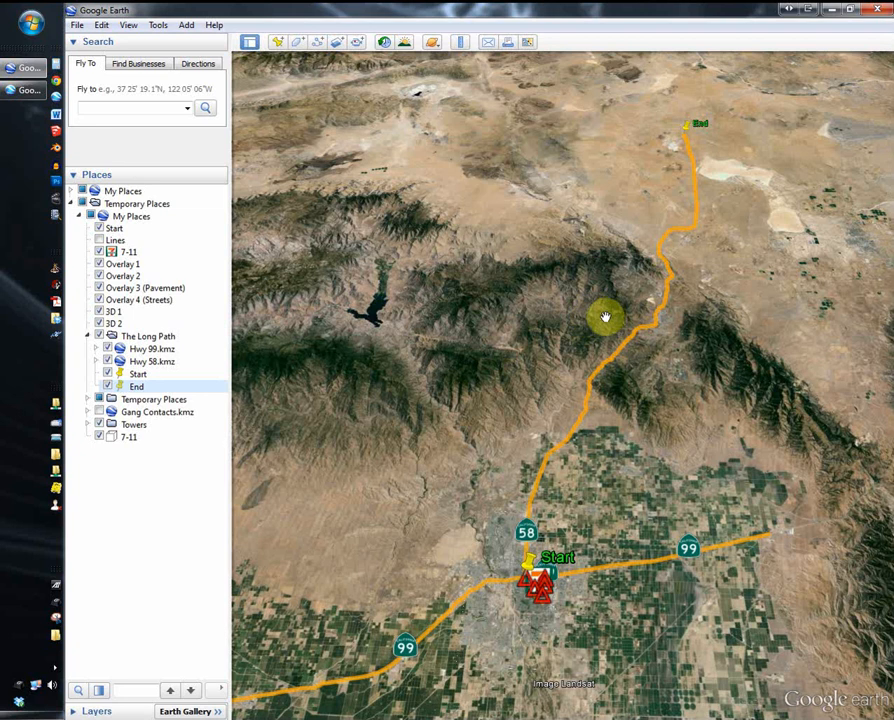
right_click(131, 377)
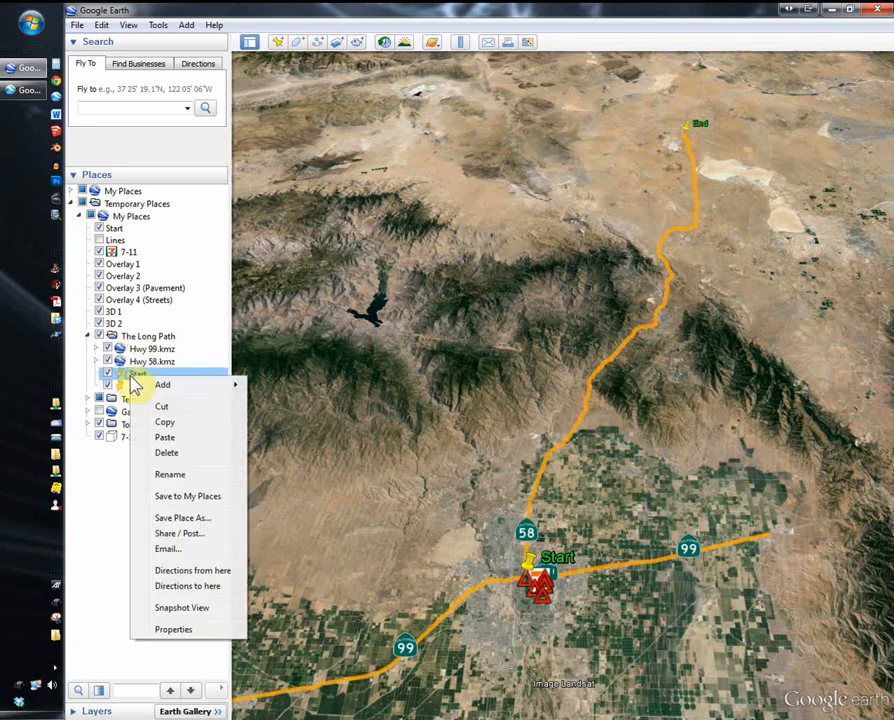
click(202, 575)
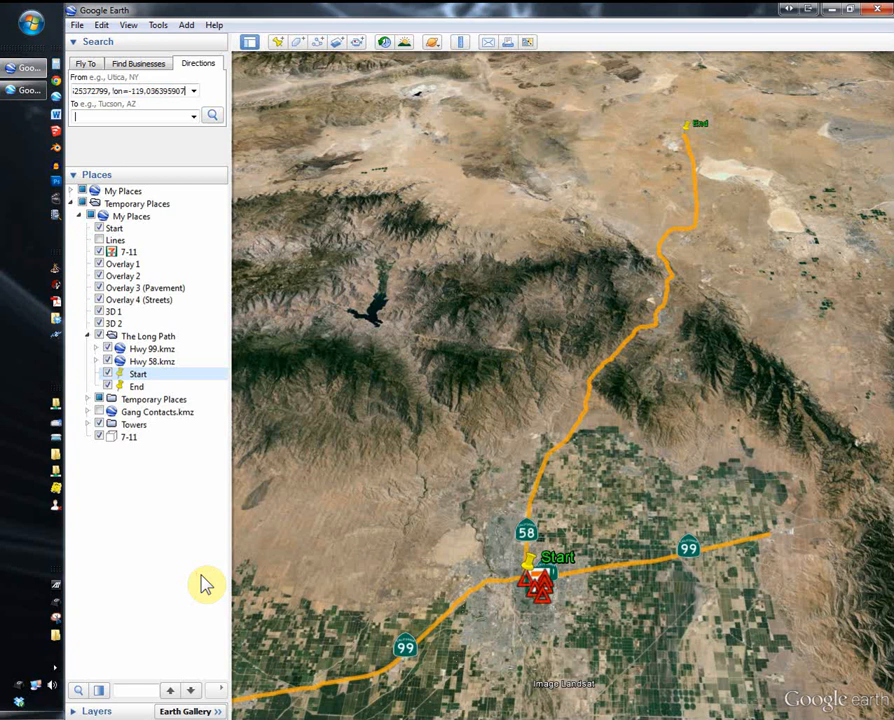
click(128, 387)
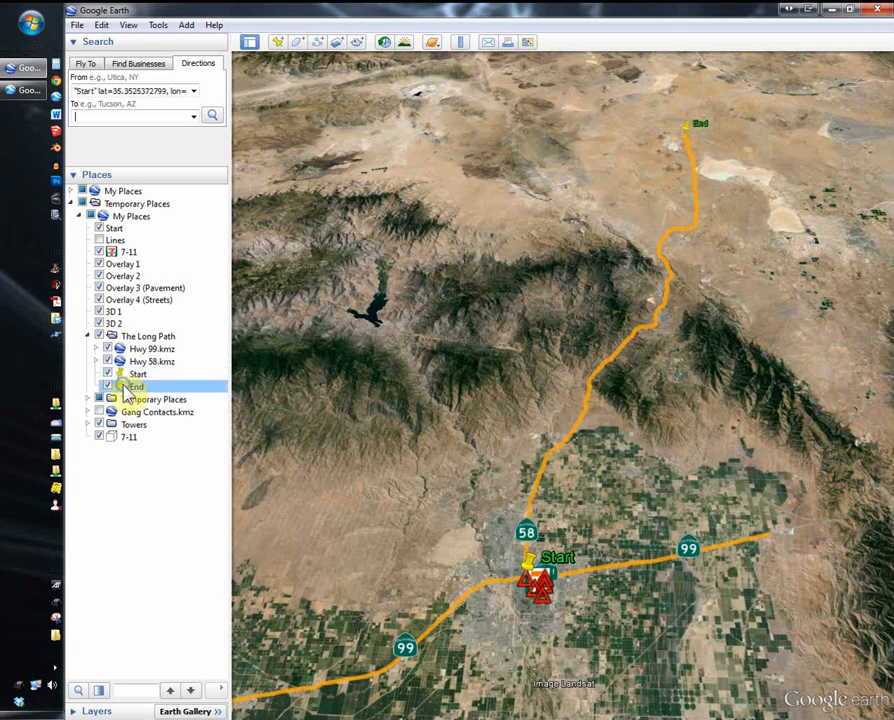
right_click(126, 390)
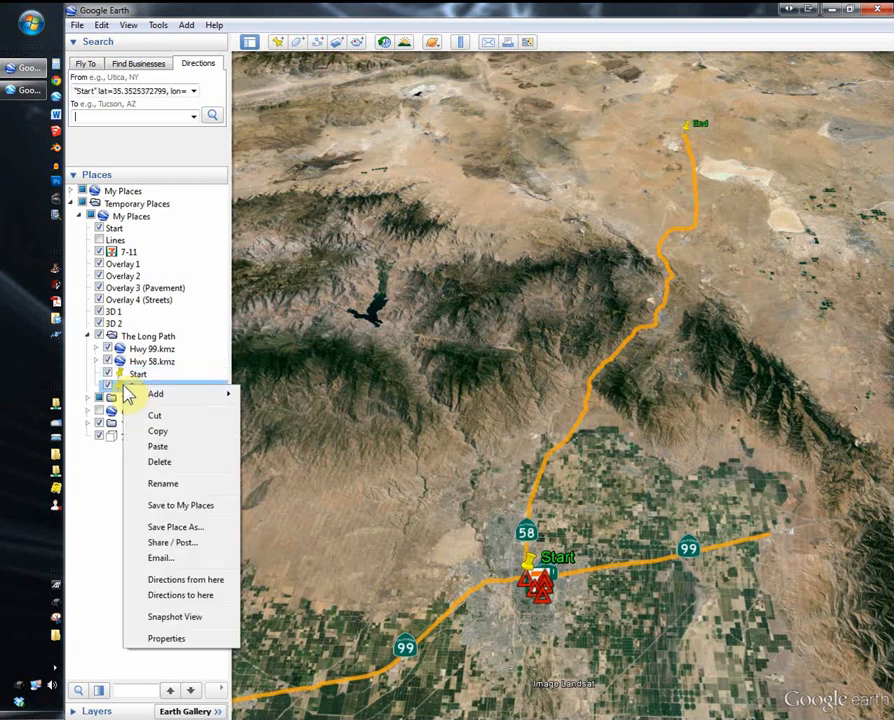
click(205, 600)
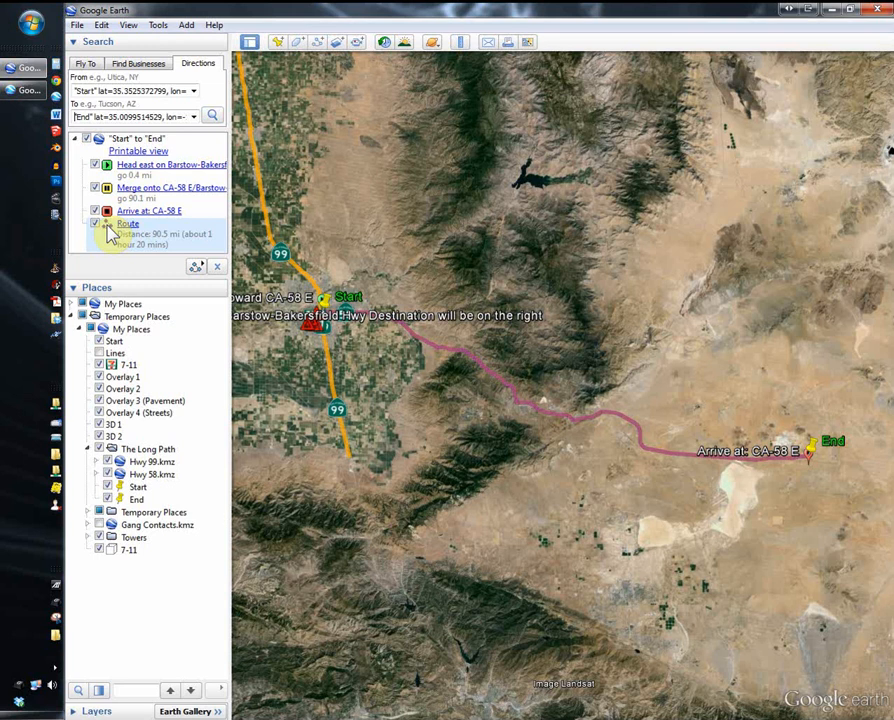
- Move the Route from the directions results into the temporary My Places folder and clear the directions search
drag(110, 230, 118, 329)
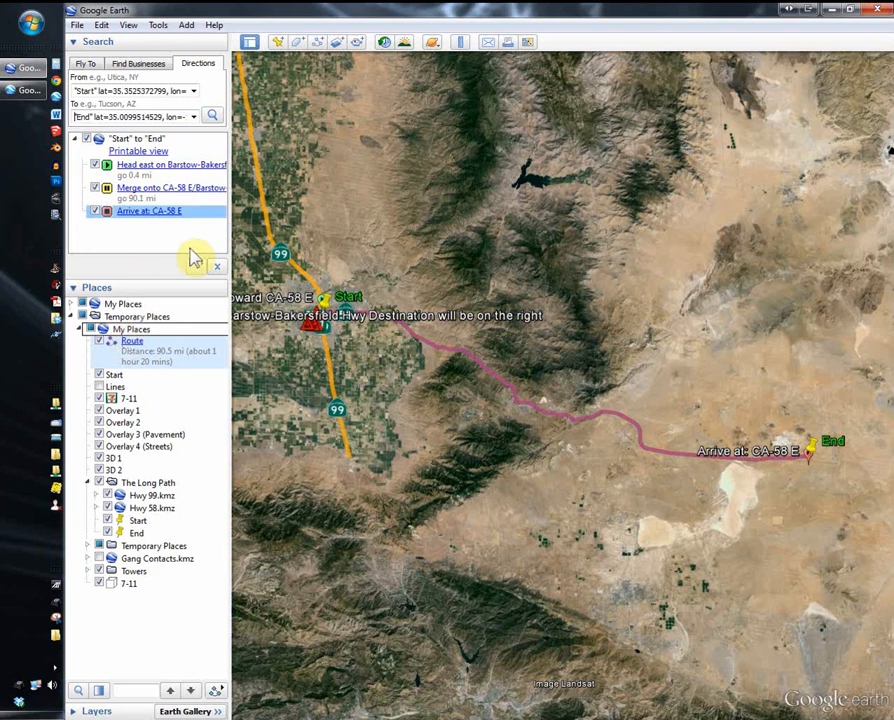
click(220, 268)
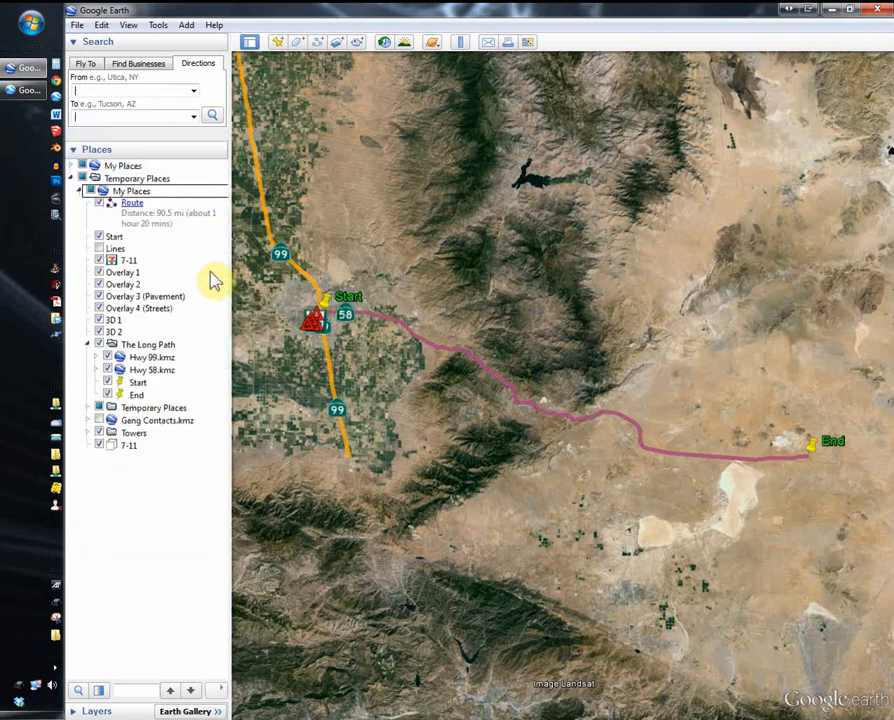
click(110, 207)
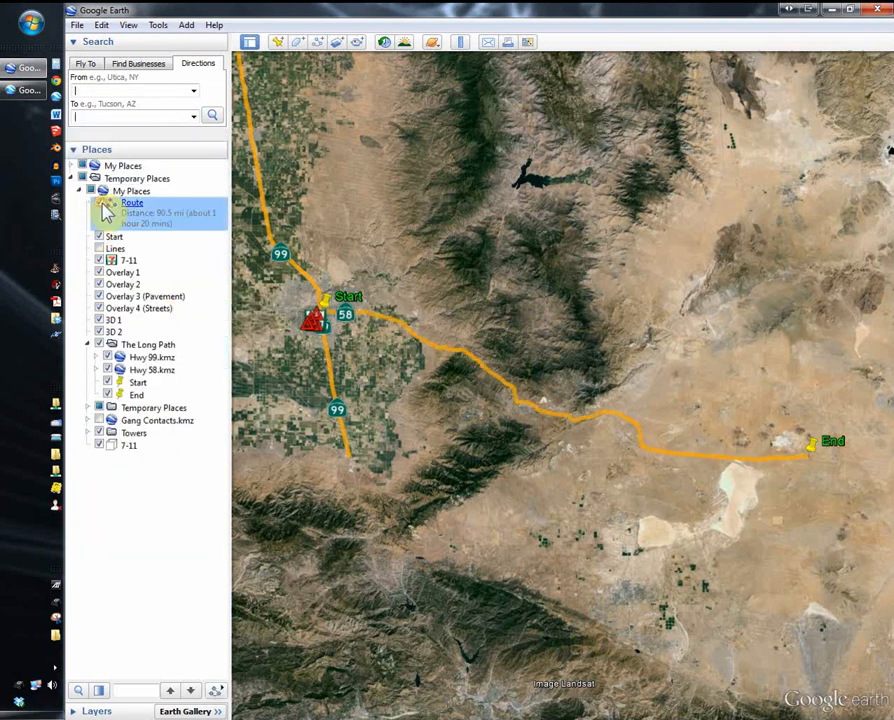
- Review the Route's line style and view properties, and close them without making changes
right_click(114, 210)
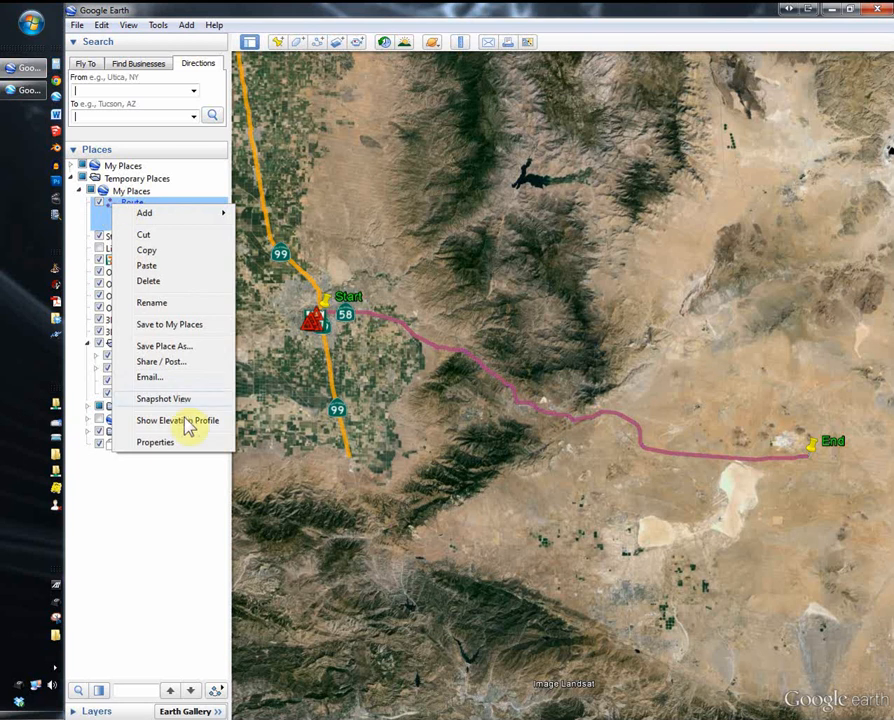
click(160, 442)
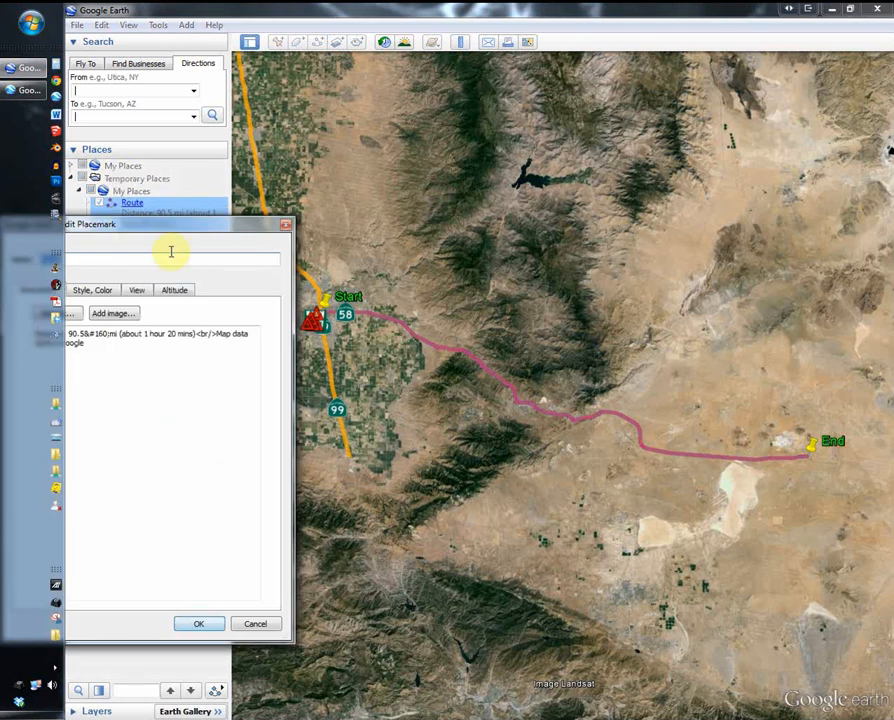
drag(158, 232, 257, 248)
click(207, 305)
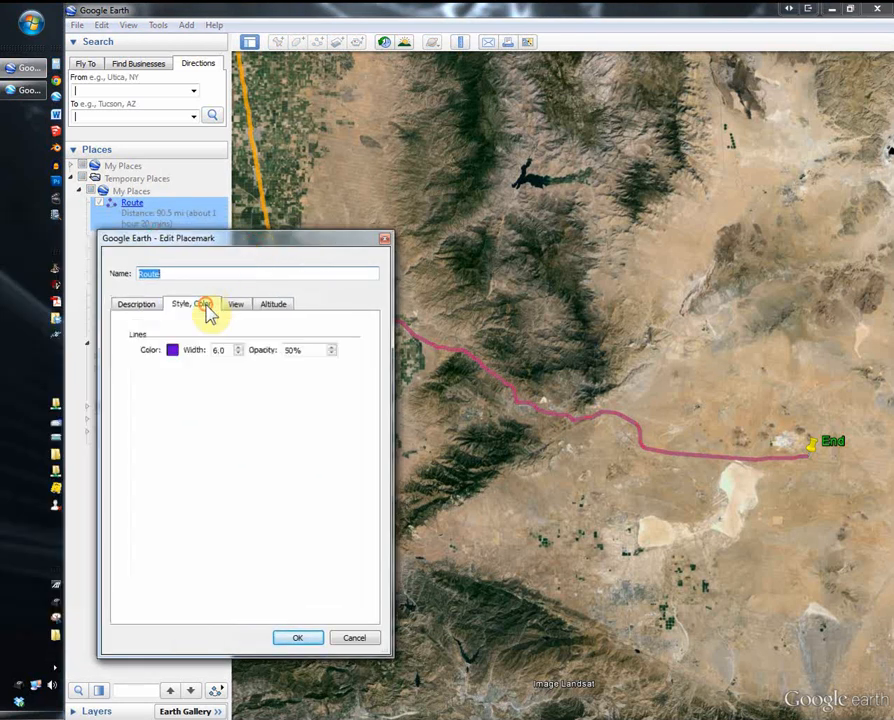
click(237, 308)
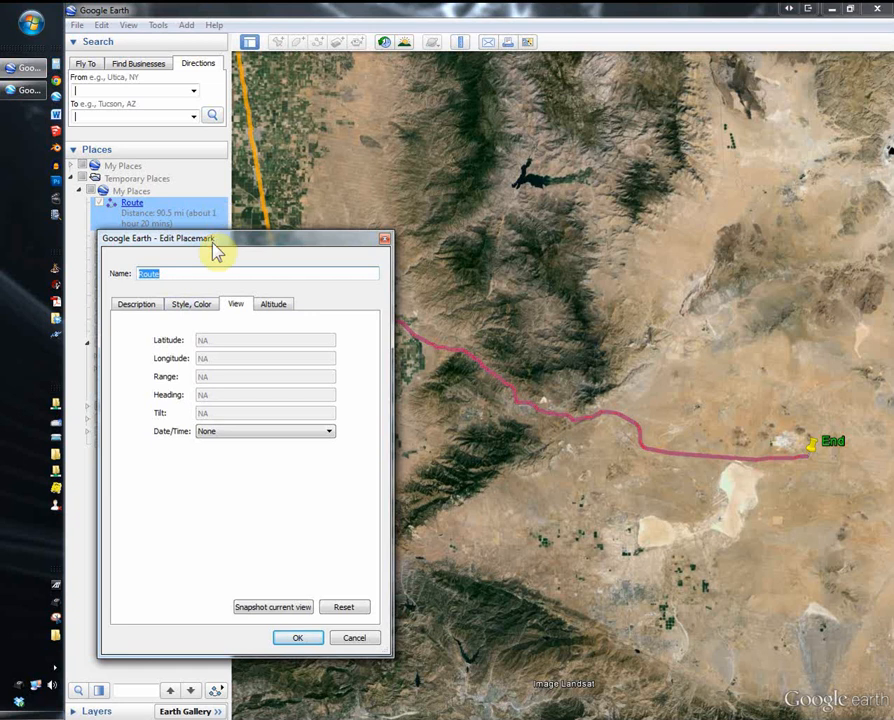
drag(214, 250, 318, 250)
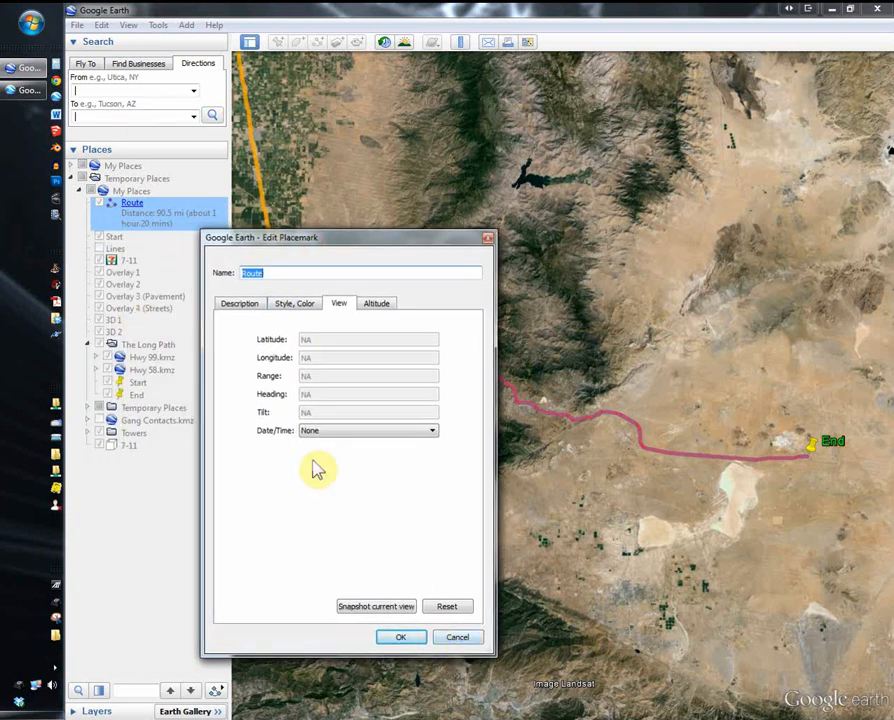
click(470, 638)
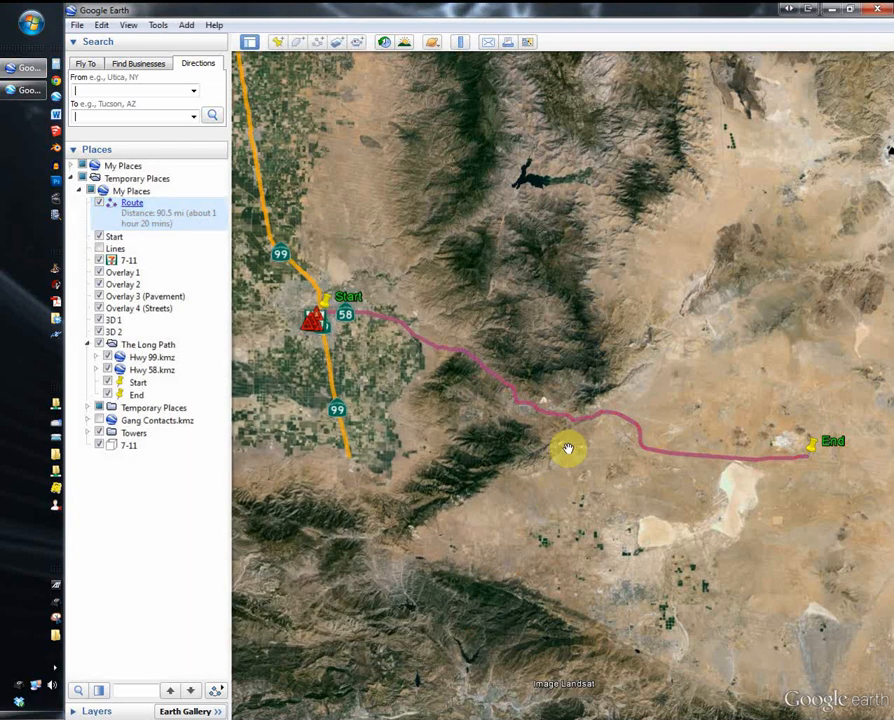
middle_drag(570, 444, 512, 486)
scroll(586, 384, up, 8)
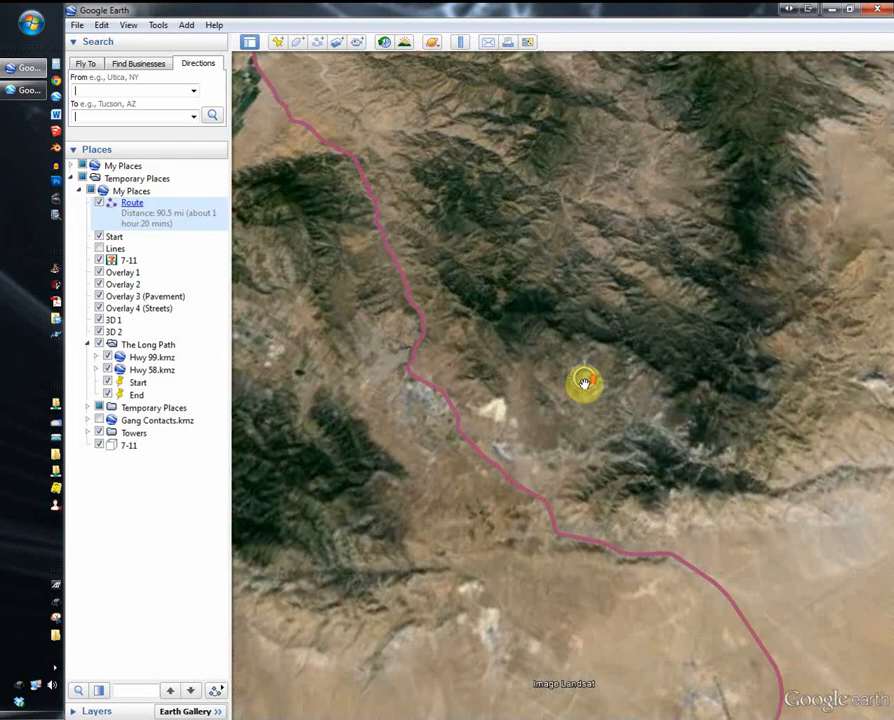
drag(484, 495, 408, 242)
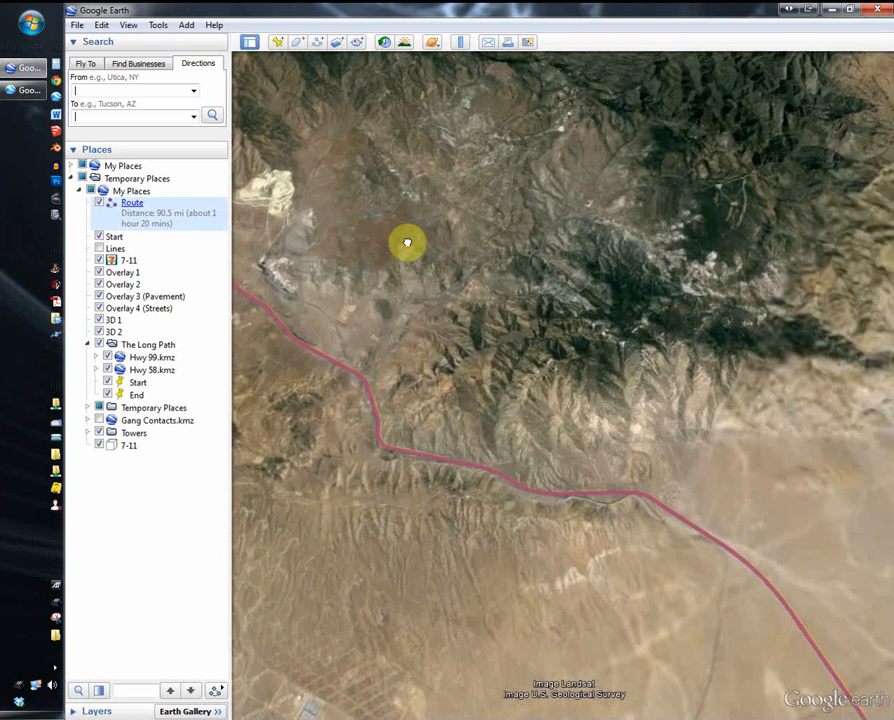
right_click(124, 206)
click(168, 443)
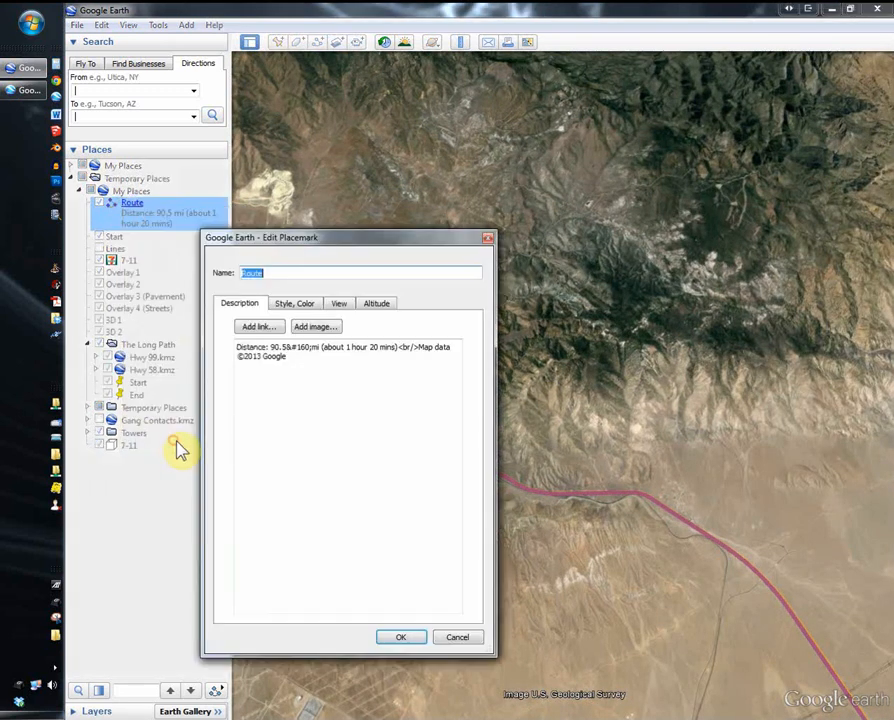
click(457, 637)
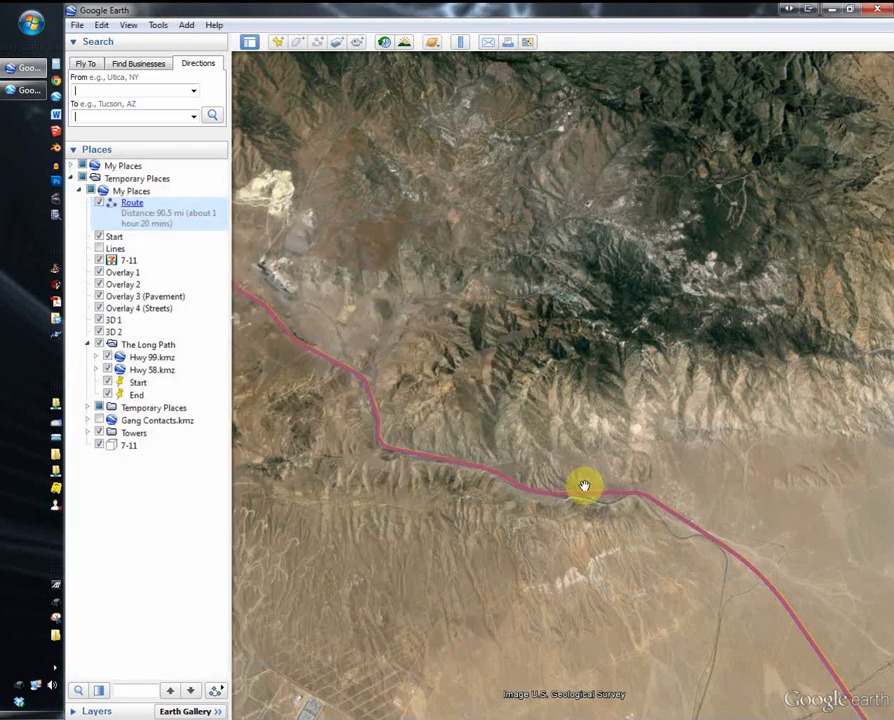
- Open the Route's properties for path editing with its final stretch near the End placemark unobstructed
drag(581, 485, 392, 246)
drag(574, 590, 522, 388)
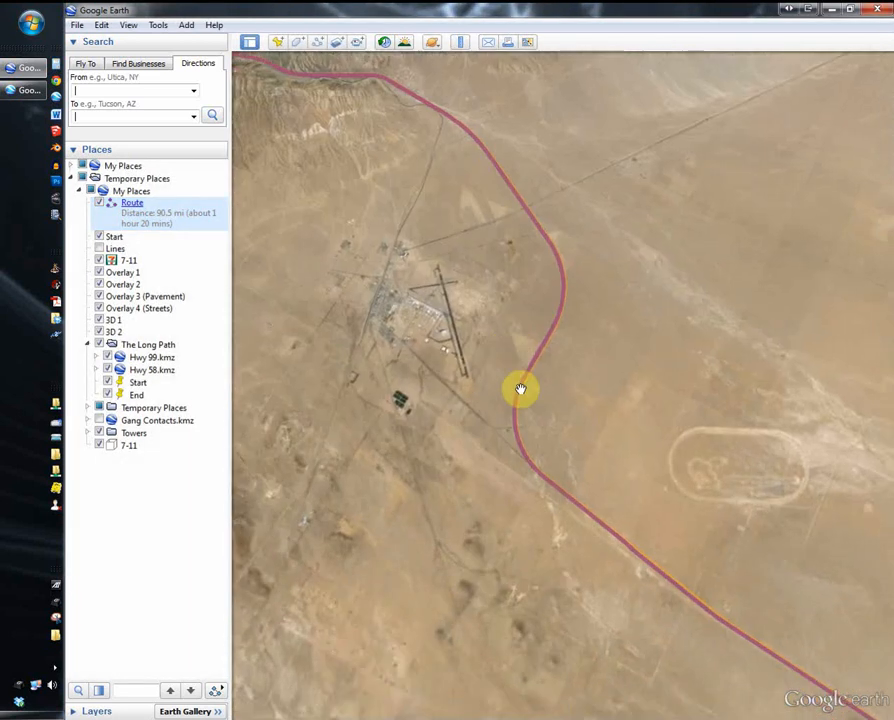
scroll(529, 404, down, 5)
scroll(529, 405, down, 2)
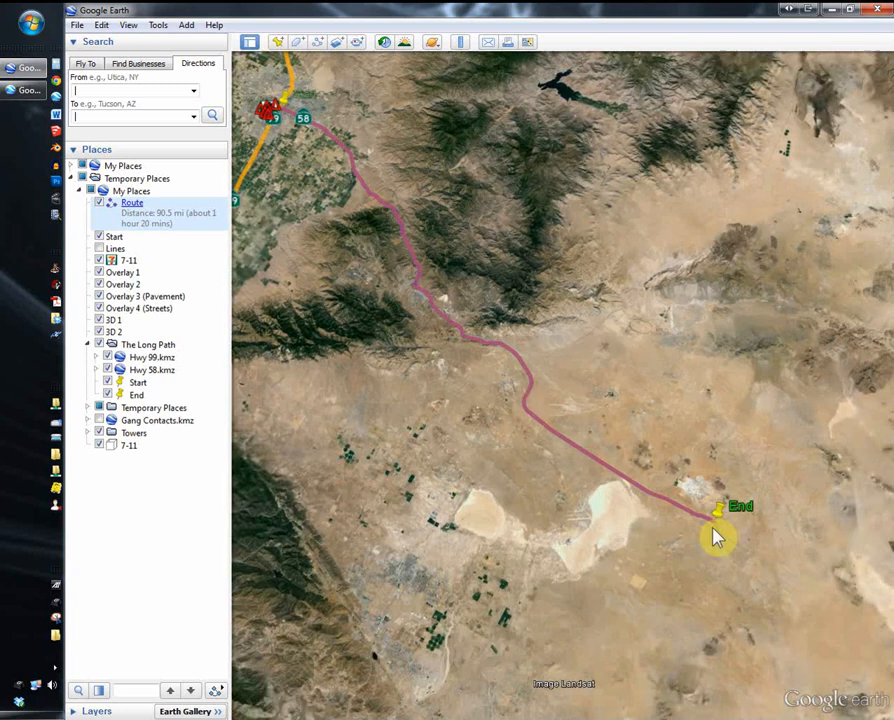
scroll(723, 530, up, 5)
scroll(739, 506, down, 3)
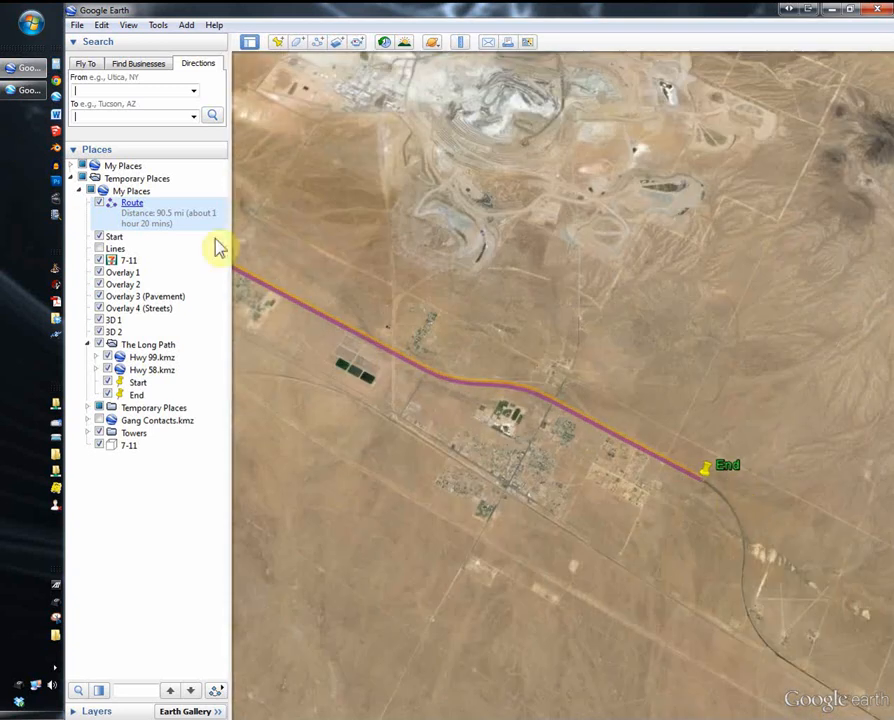
right_click(140, 214)
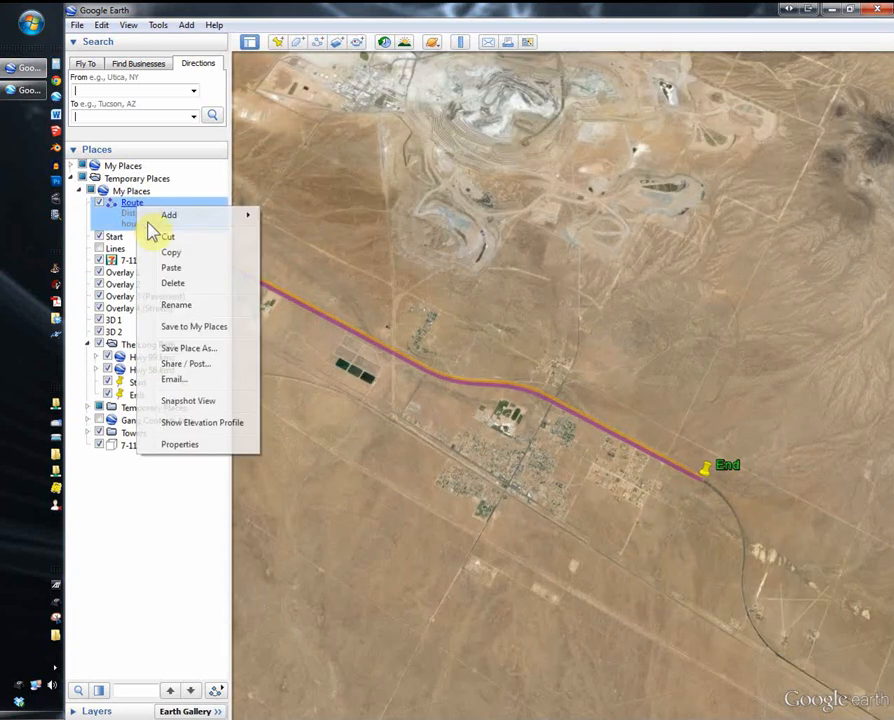
click(210, 446)
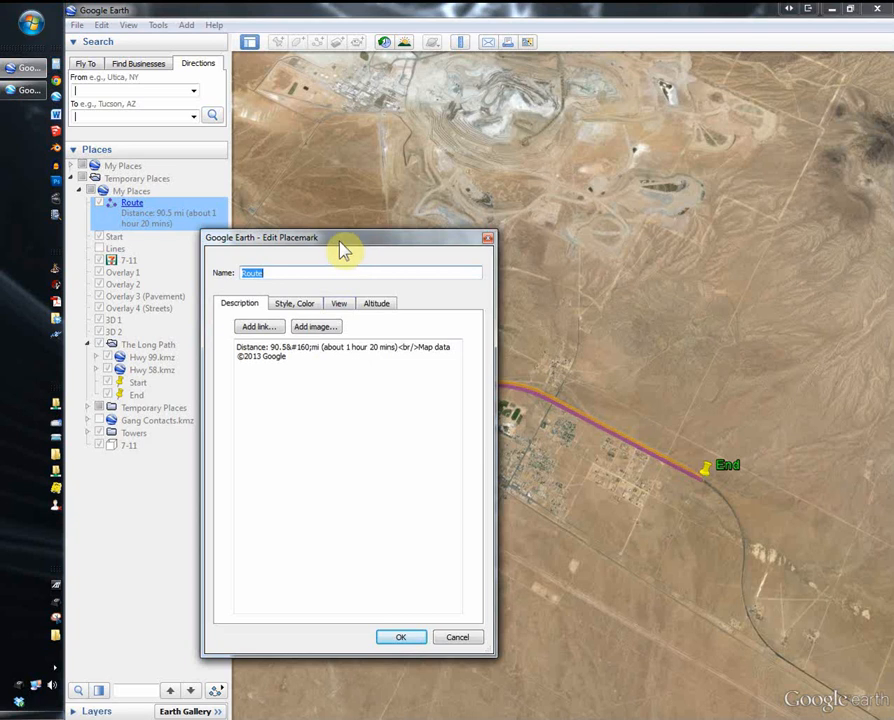
mouse_move(345, 245)
mouse_down()
mouse_move(268, 282)
mouse_move(206, 275)
mouse_up()
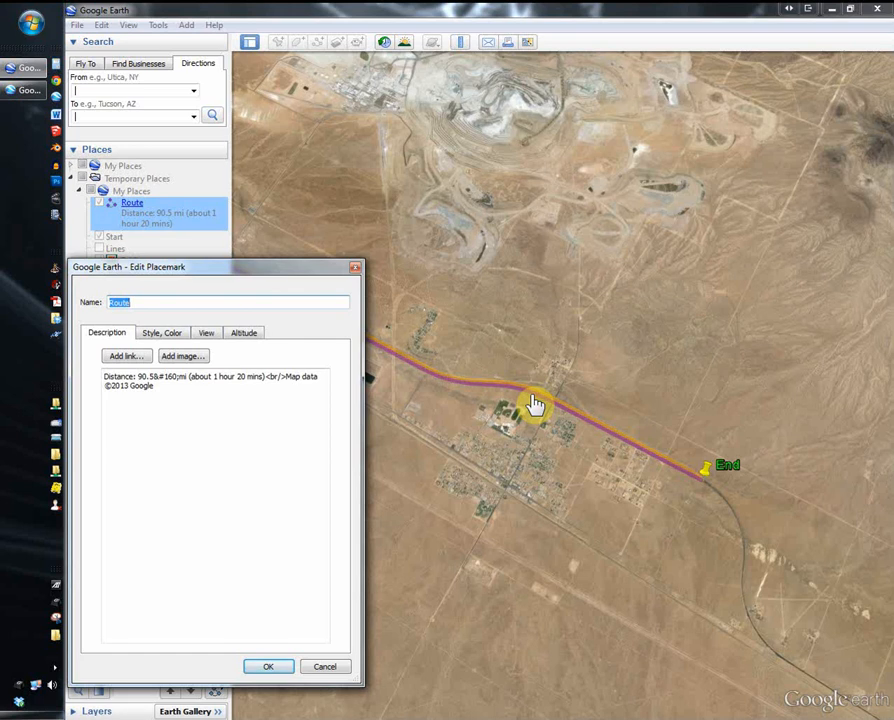
- Move the Route's last point off the highway and back onto the road just short of the End placemark
mouse_move(535, 403)
mouse_down()
mouse_move(530, 436)
mouse_move(535, 403)
mouse_up()
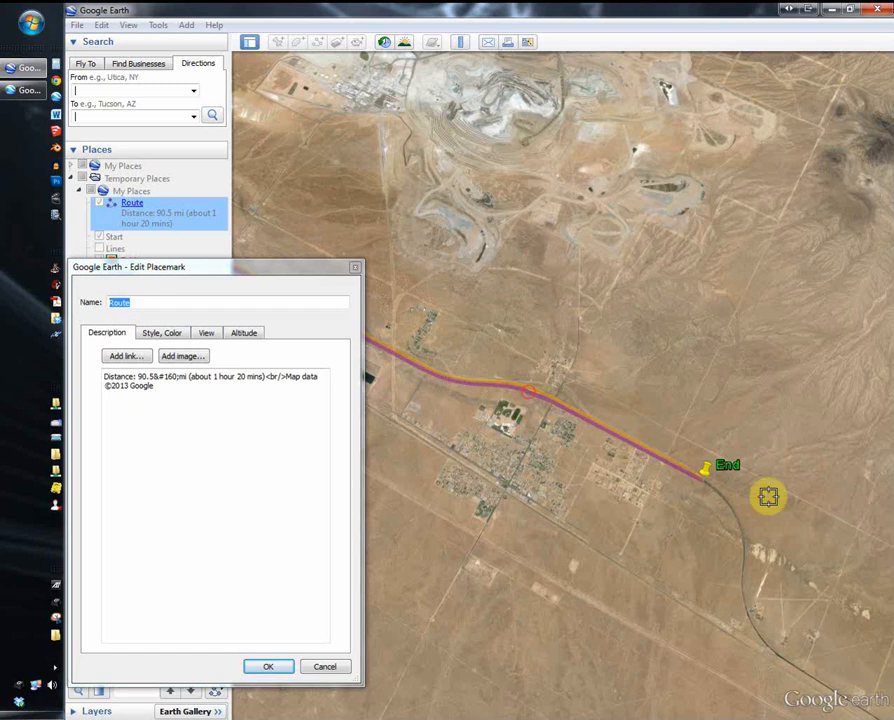
drag(704, 490, 674, 510)
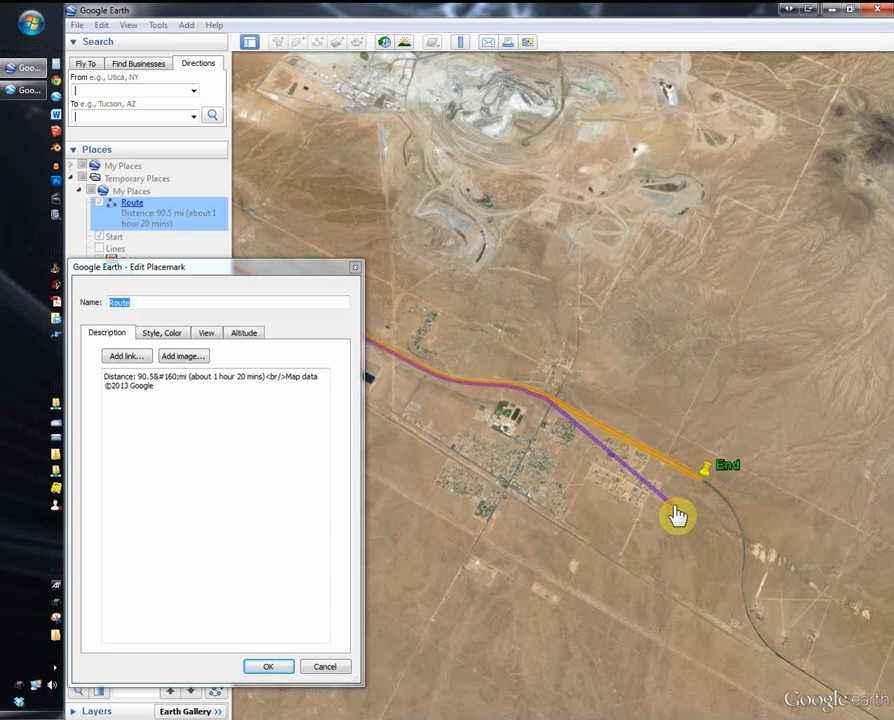
drag(678, 515, 672, 480)
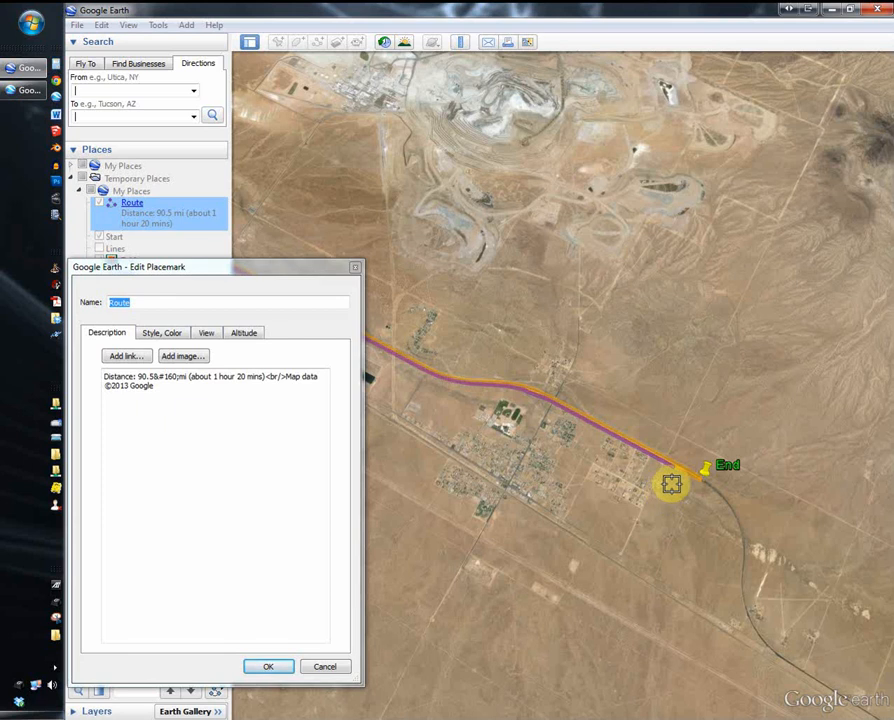
- Add two points beyond the Route's end, south of the highway, and delete them again
click(710, 535)
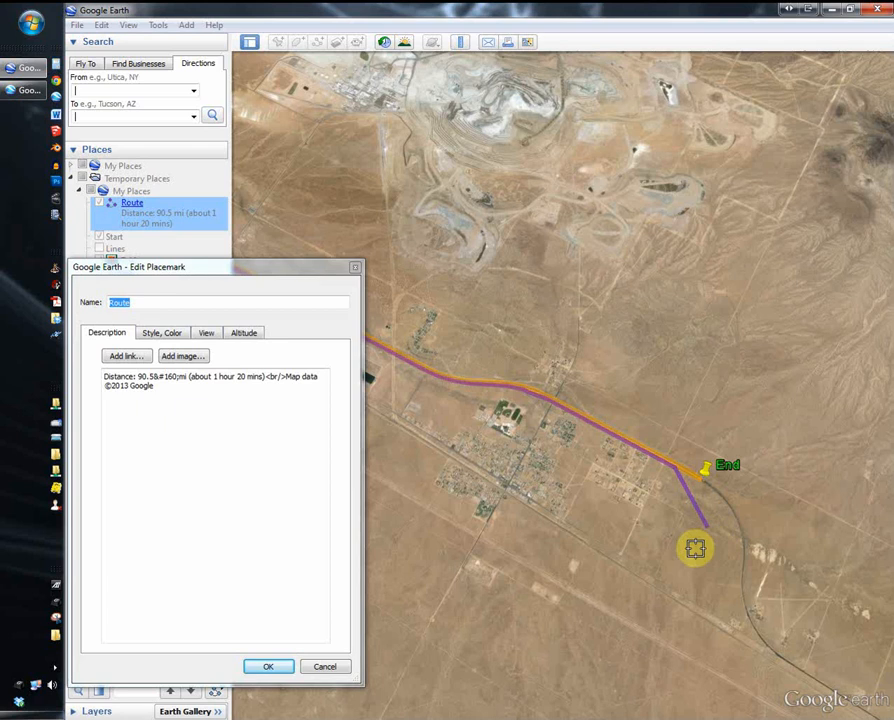
click(687, 582)
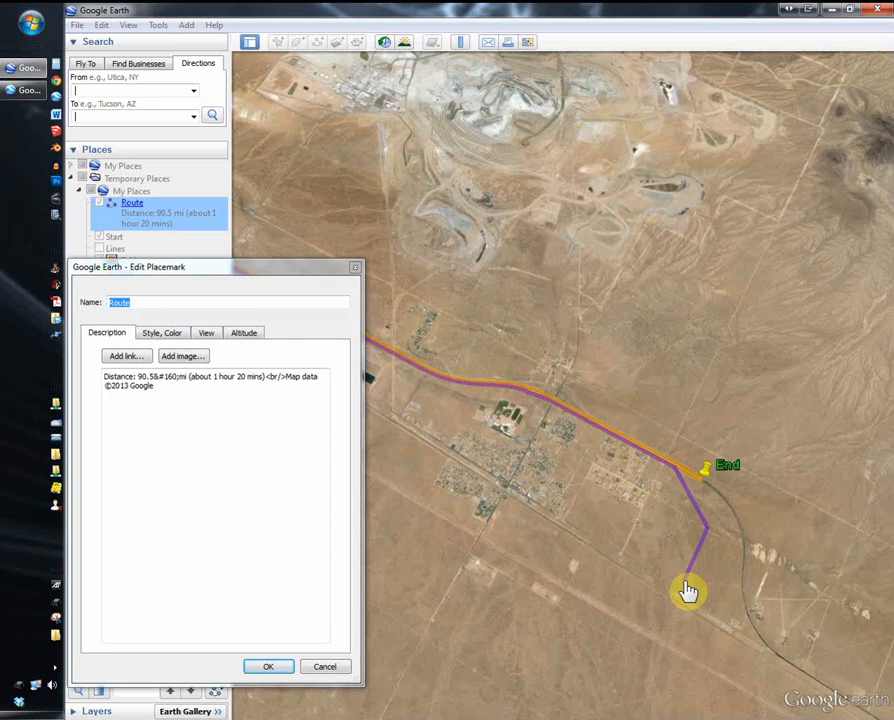
right_click(687, 582)
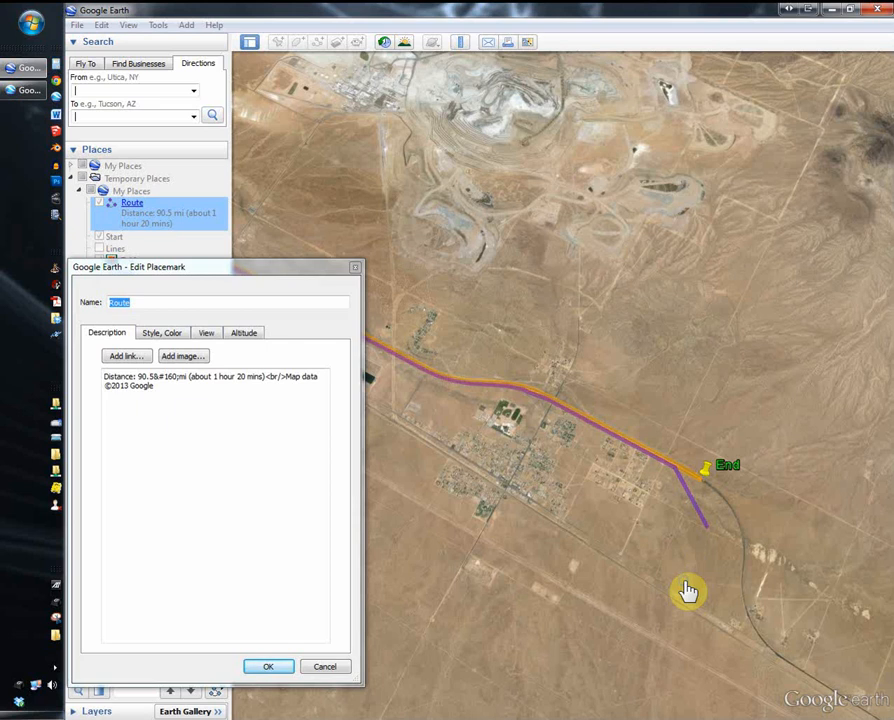
right_click(759, 553)
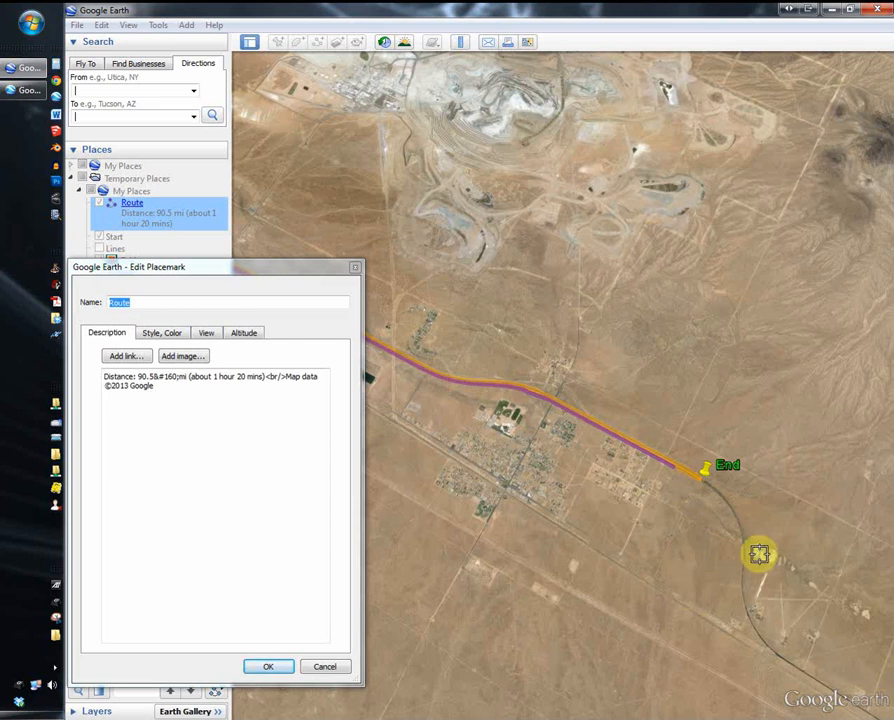
click(763, 391)
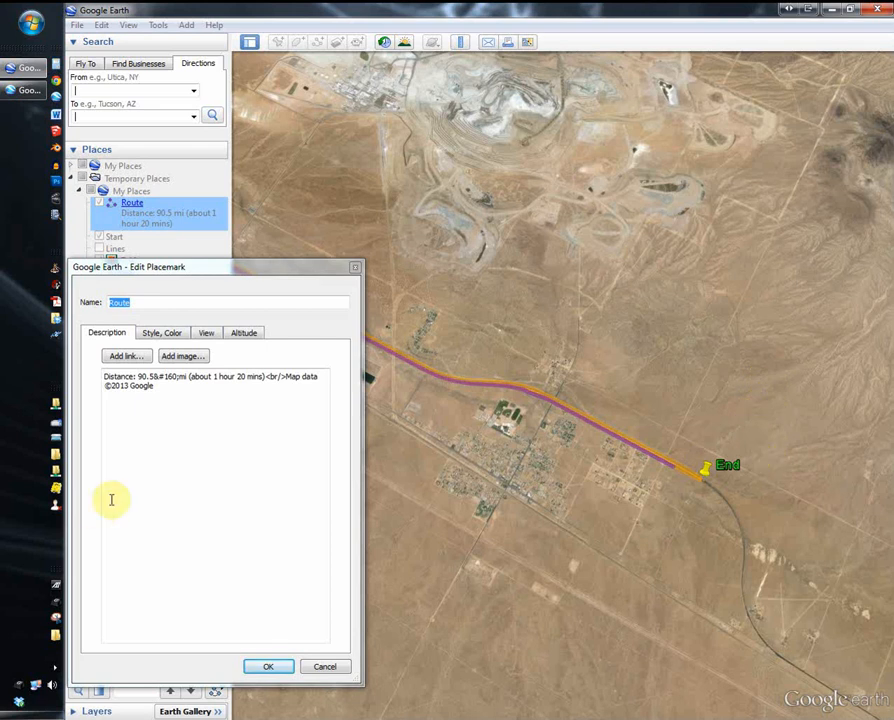
- Save the Route's properties and bring the whole route between the Start and End placemarks into view
click(280, 667)
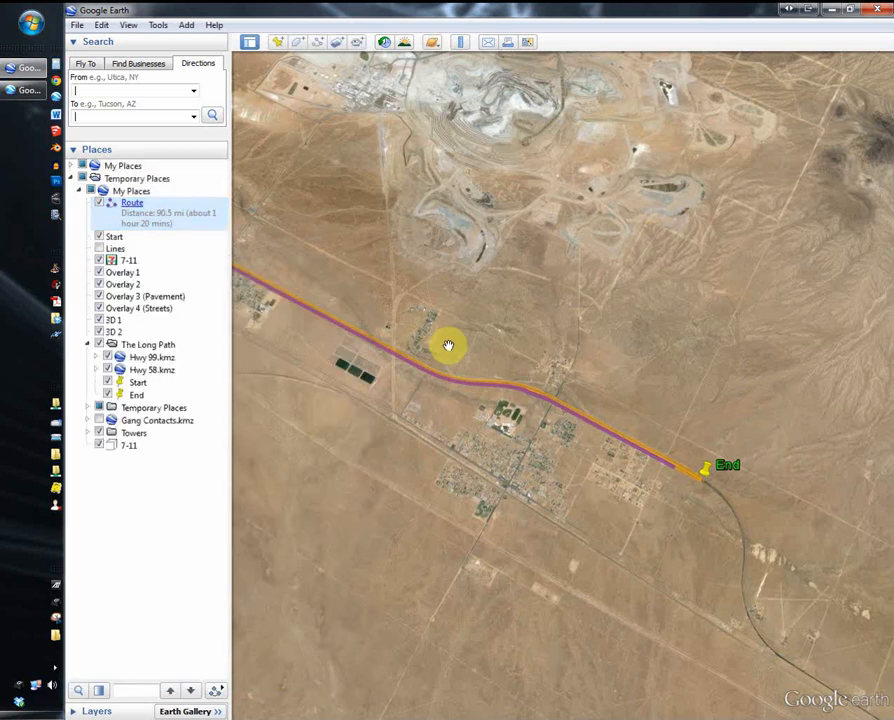
scroll(448, 349, down, 5)
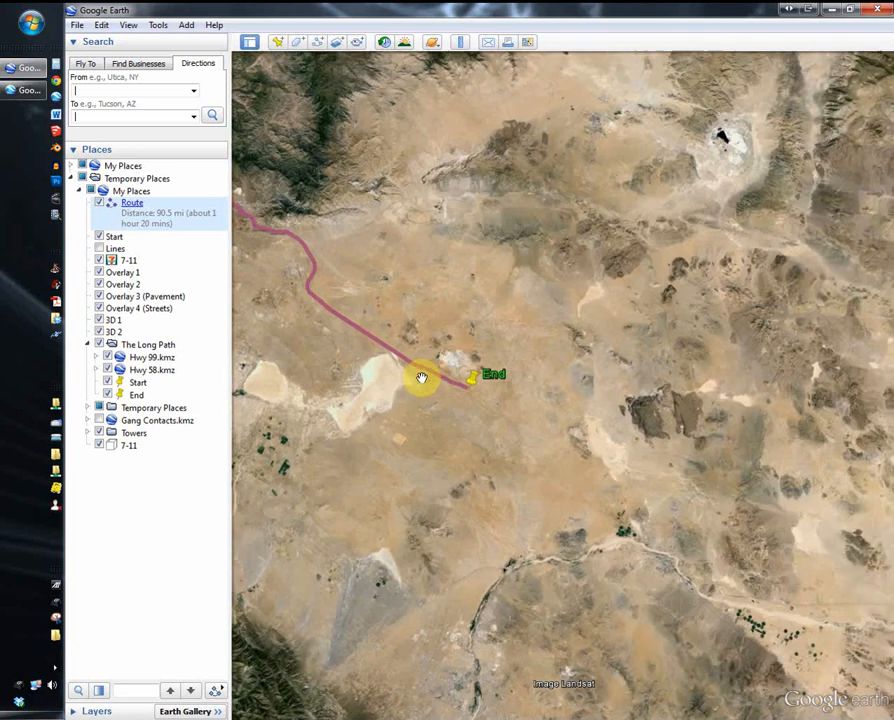
drag(541, 437, 750, 562)
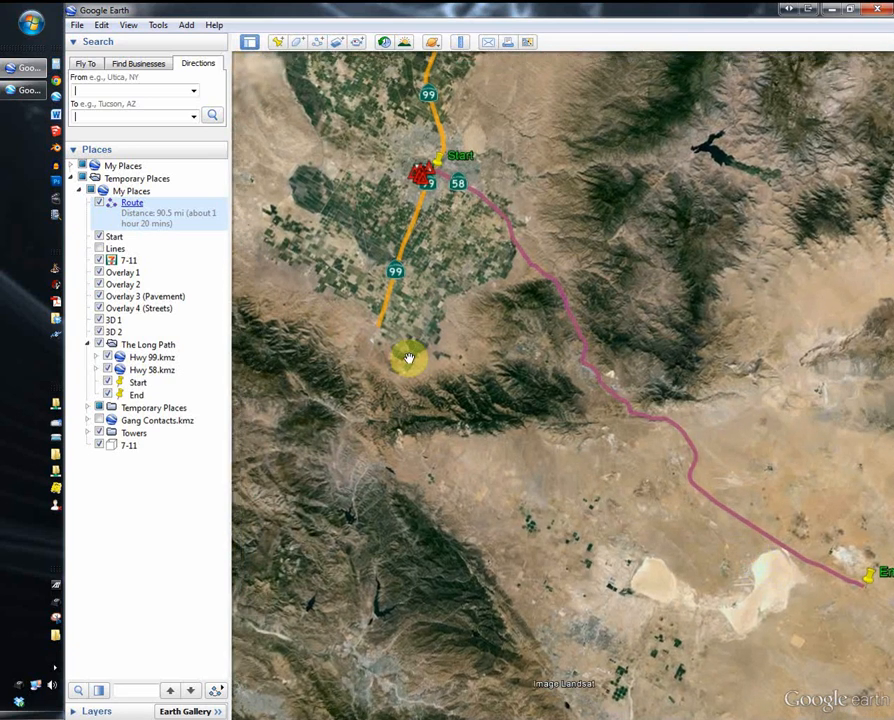
- Fly to the 7-11 placemark and list the contents of the Towers folder, with Tower 1 selected
double_click(120, 261)
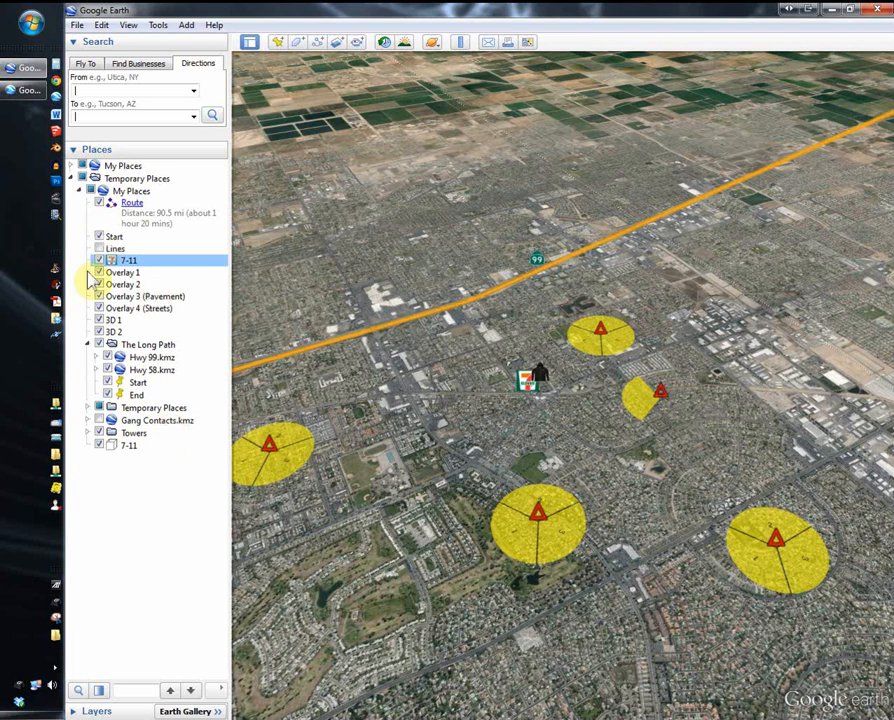
click(87, 433)
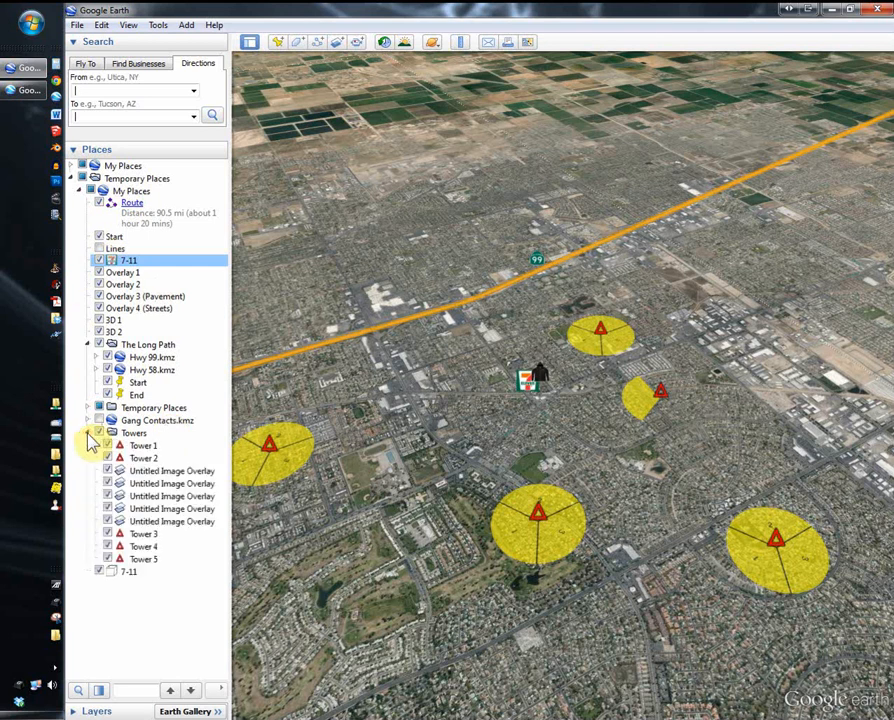
click(110, 448)
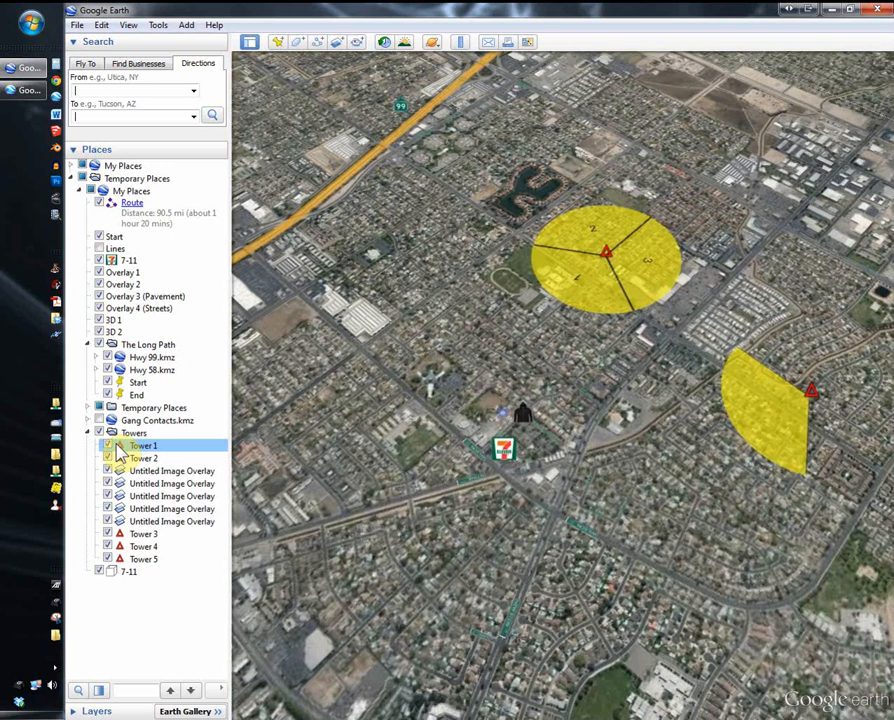
- Open the icon choices for the Tower 1 placemark from its properties, keeping the tower unobstructed on the map
right_click(128, 452)
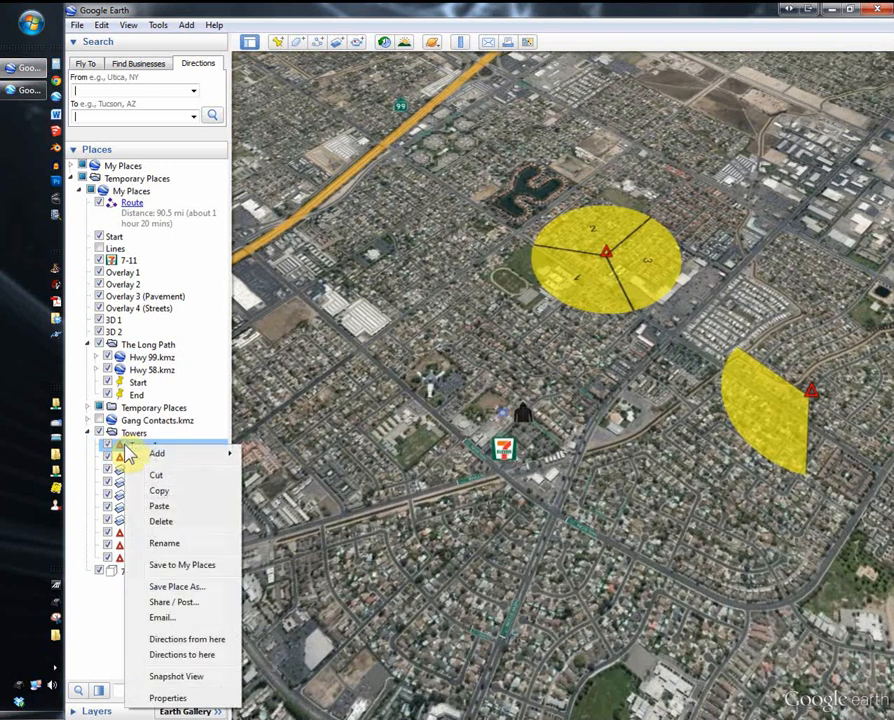
click(184, 699)
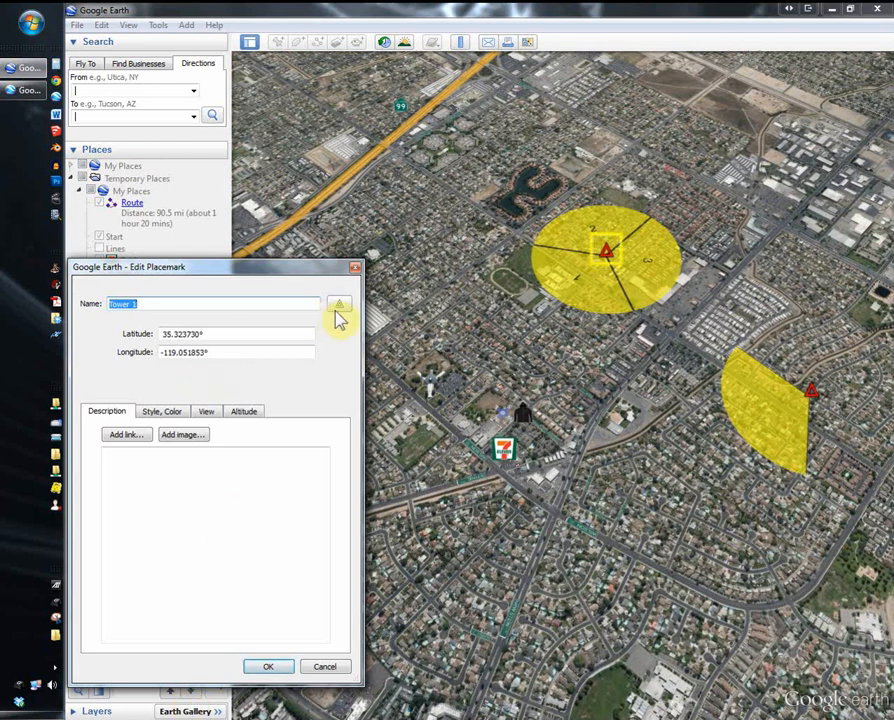
drag(269, 268, 307, 265)
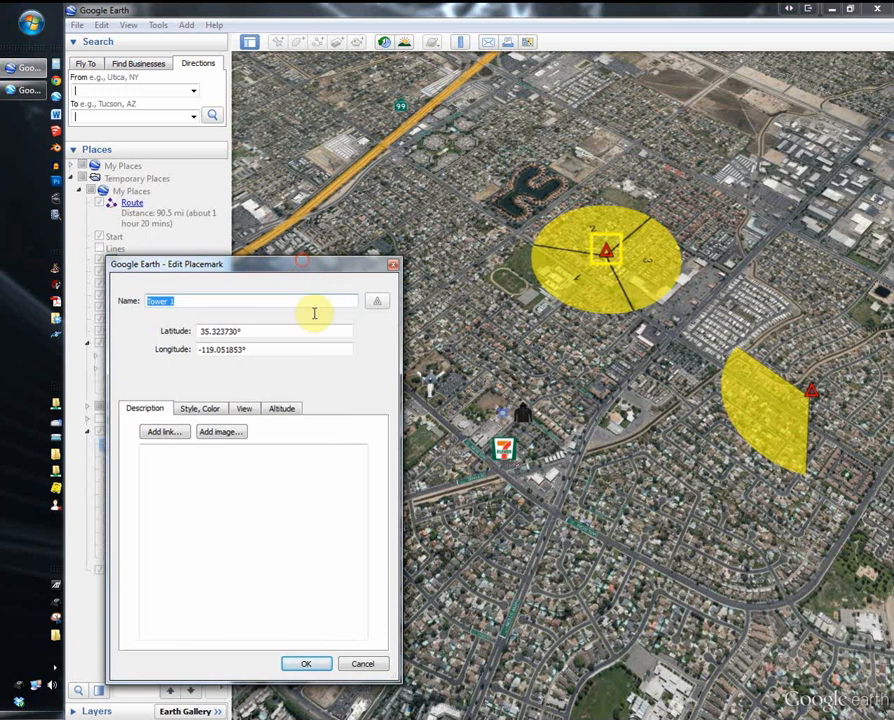
click(374, 301)
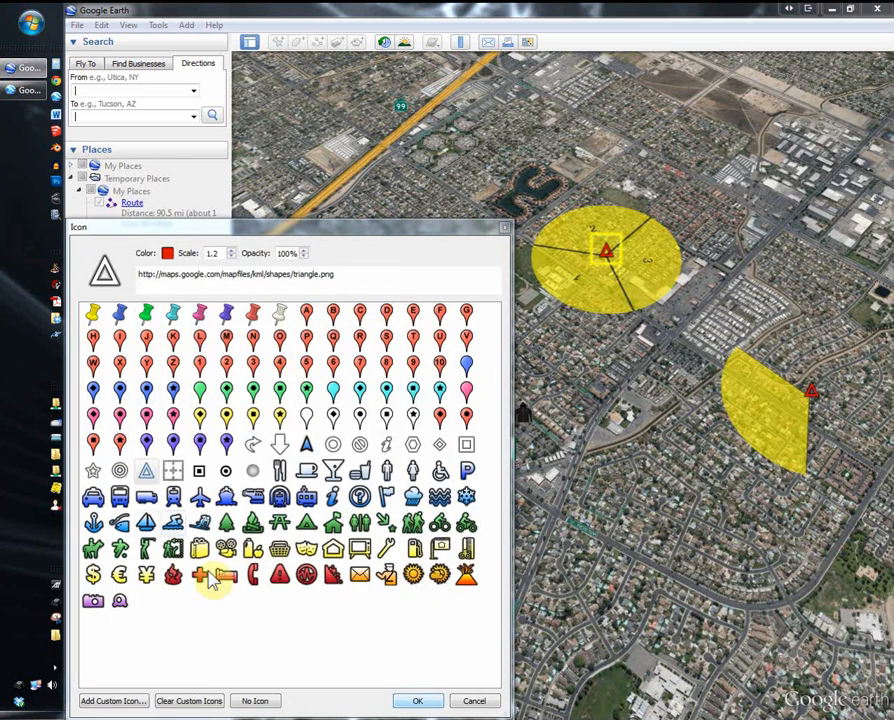
drag(224, 234, 259, 190)
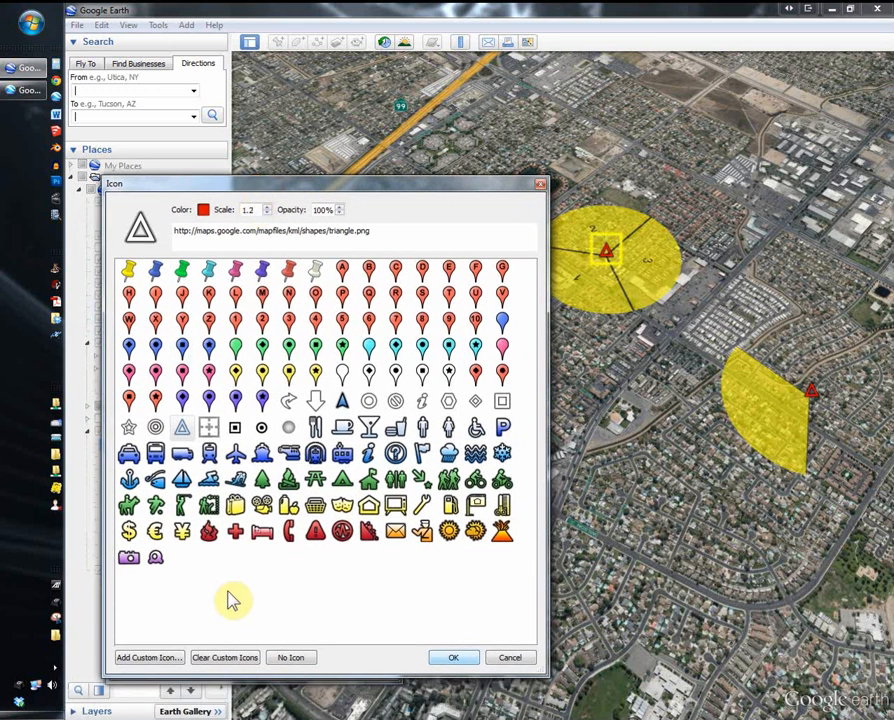
- Start adding a custom icon and browse to the Dropbox/Training/Google Earth/Resources folder
click(168, 658)
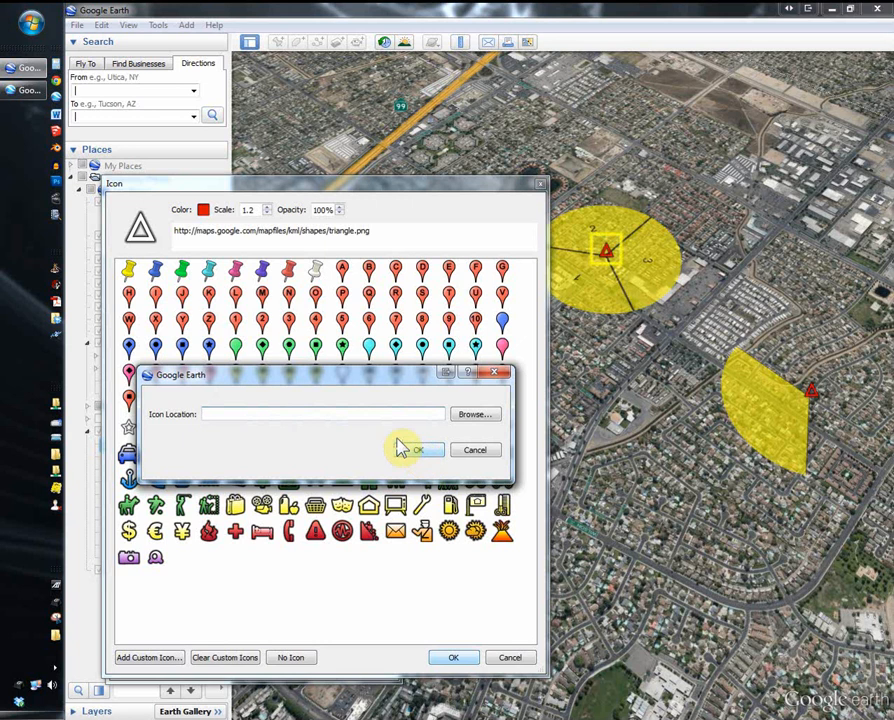
click(474, 414)
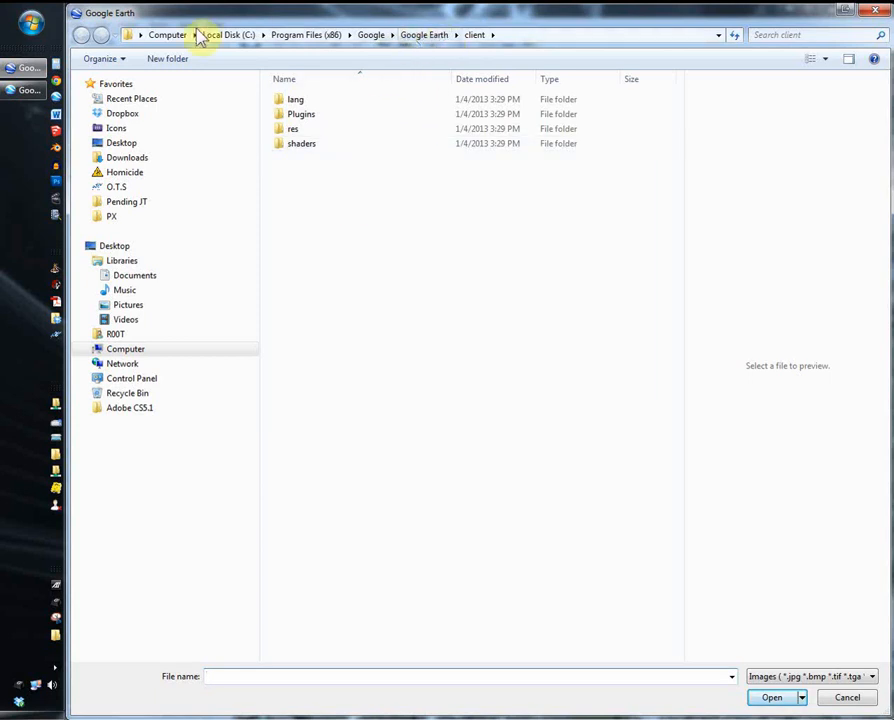
click(120, 115)
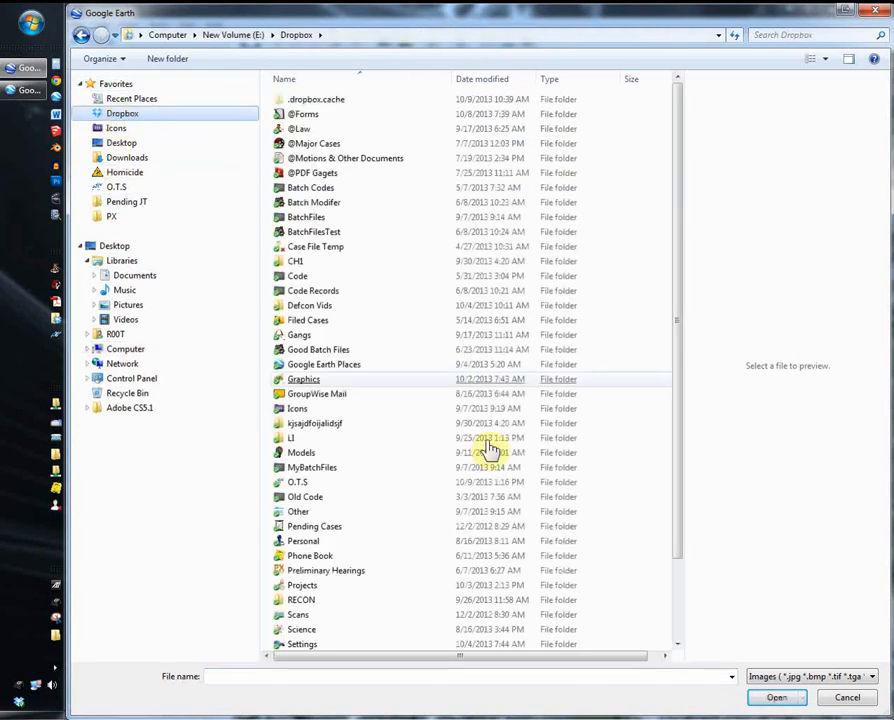
click(677, 557)
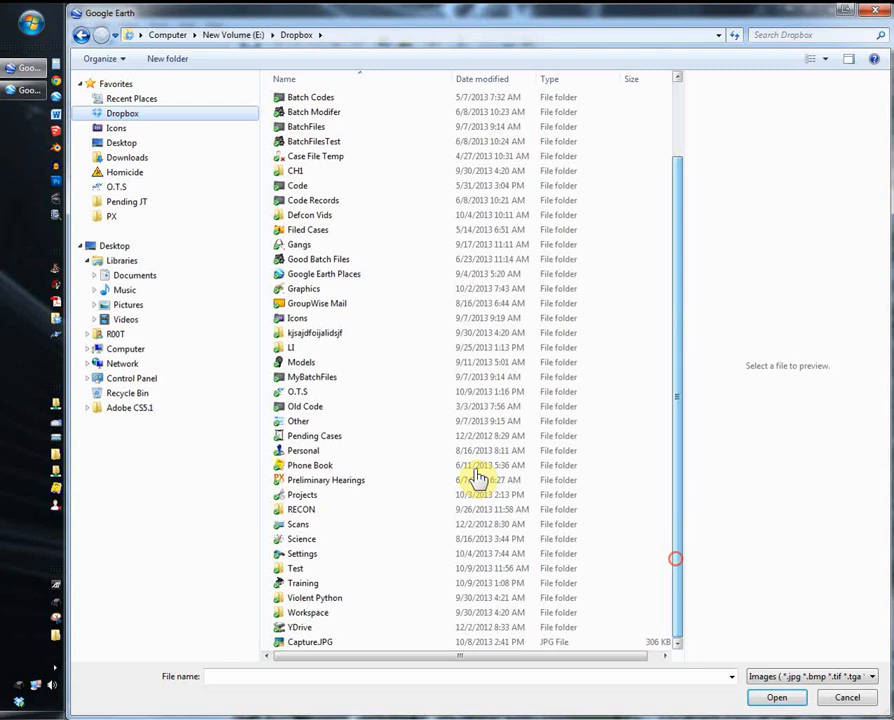
double_click(302, 585)
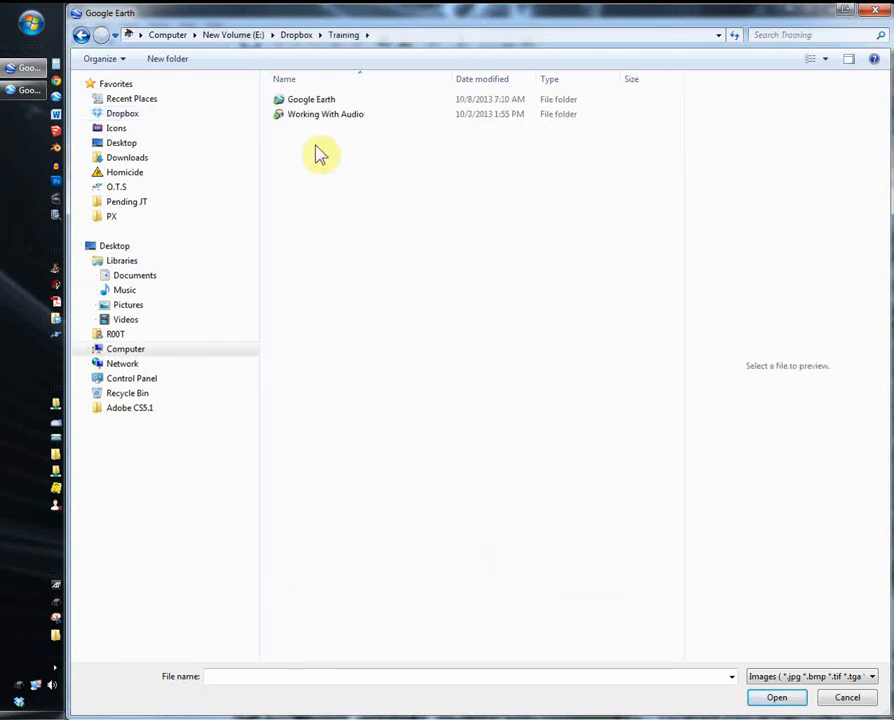
click(298, 105)
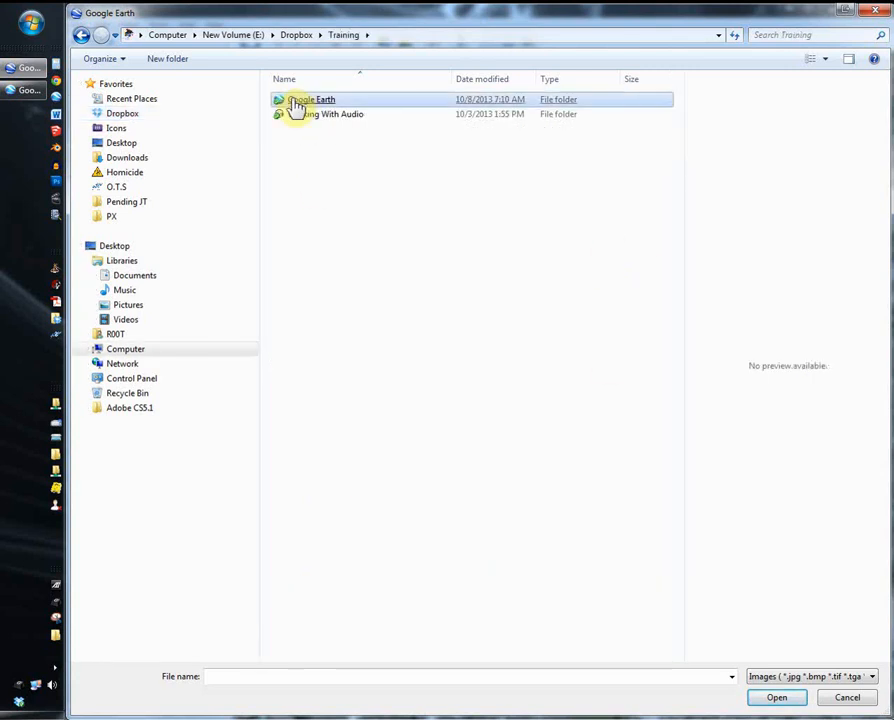
double_click(296, 104)
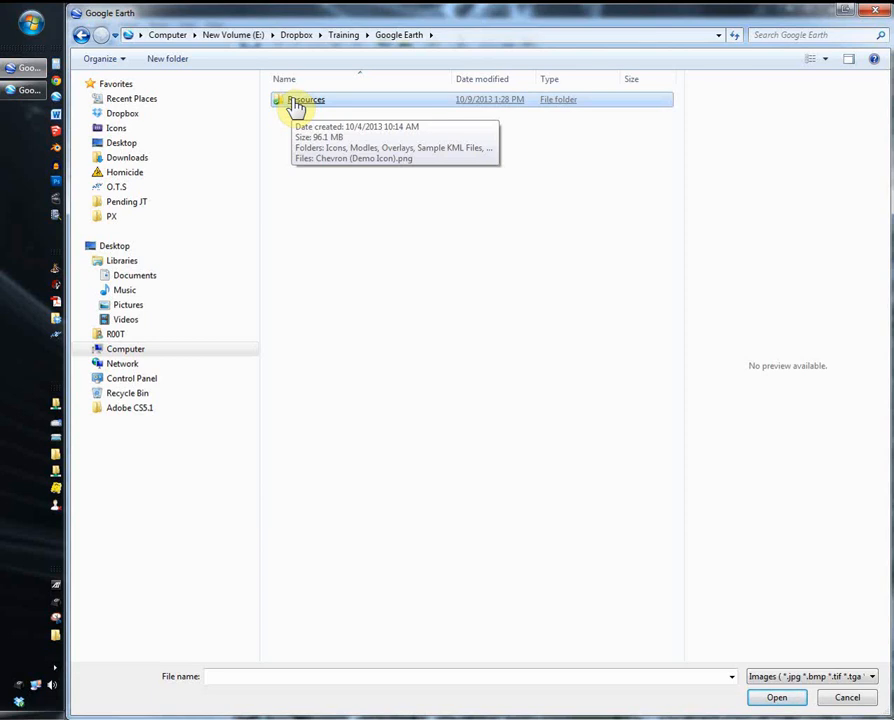
double_click(296, 103)
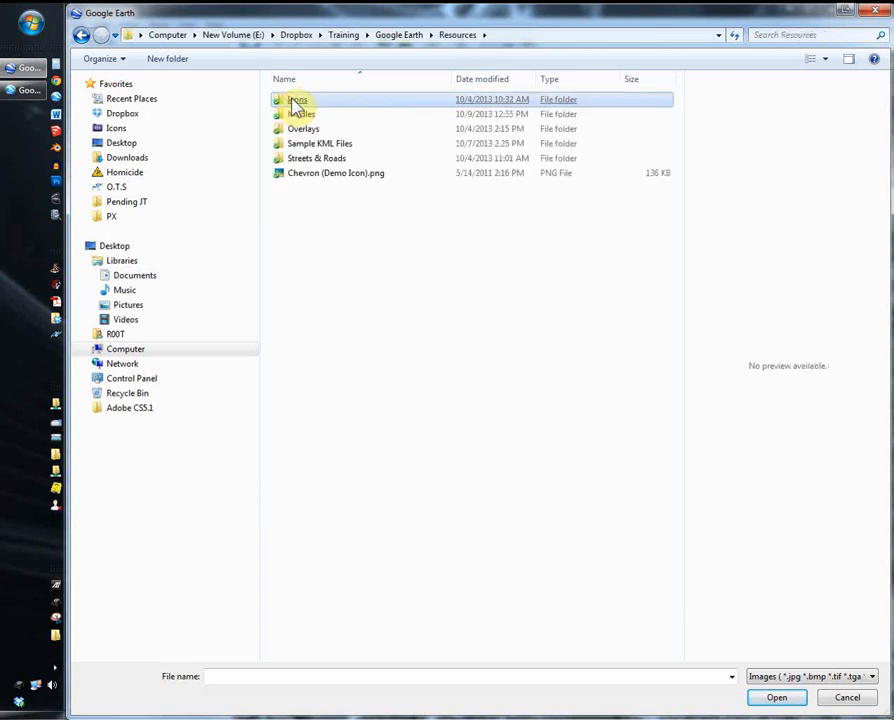
- Show the Resources folder's items as large thumbnails and open its Icons folder
click(814, 62)
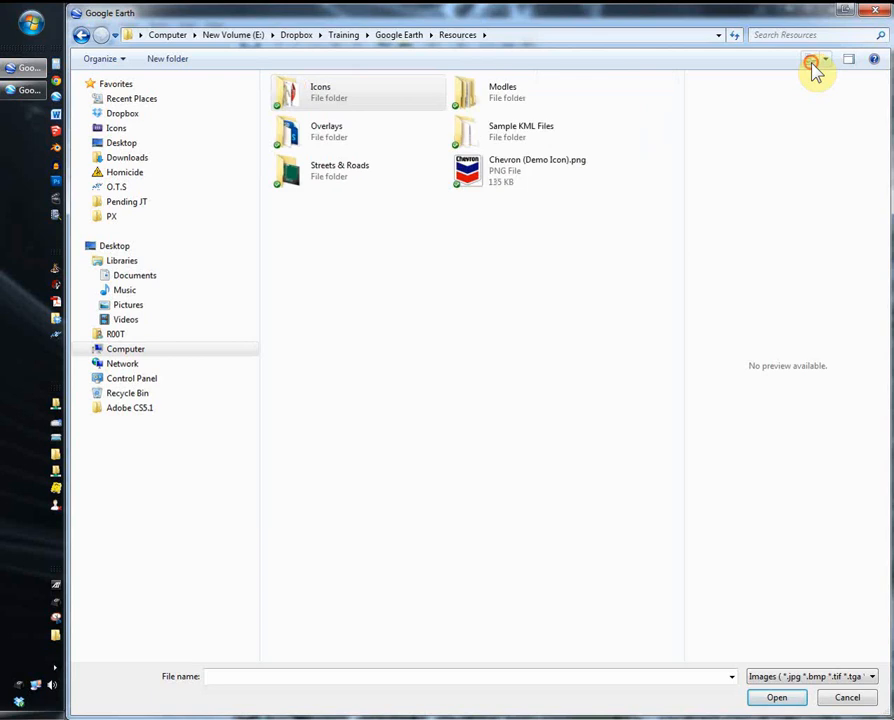
click(814, 62)
click(813, 62)
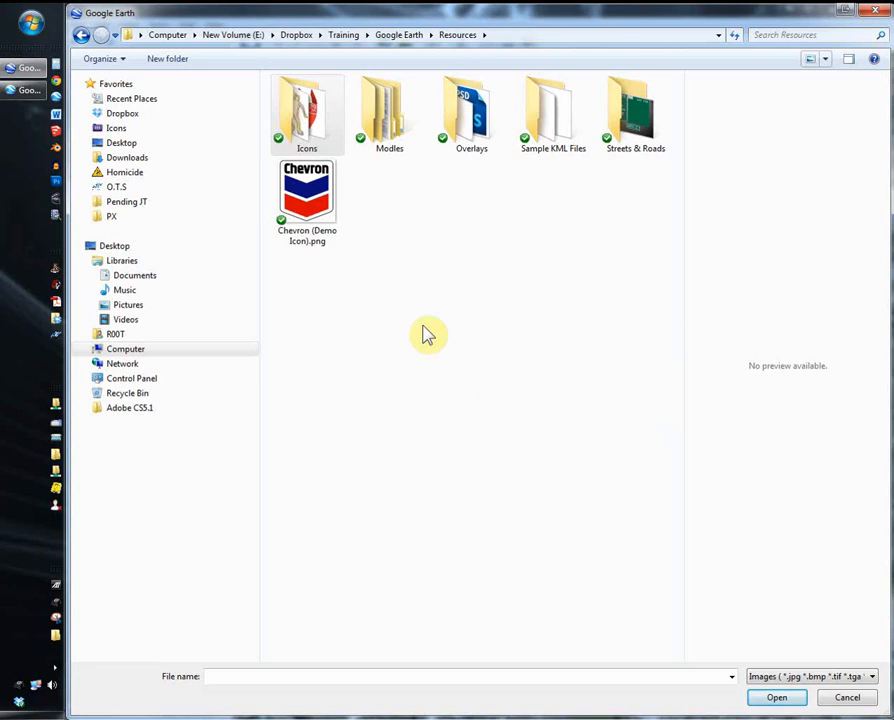
double_click(305, 128)
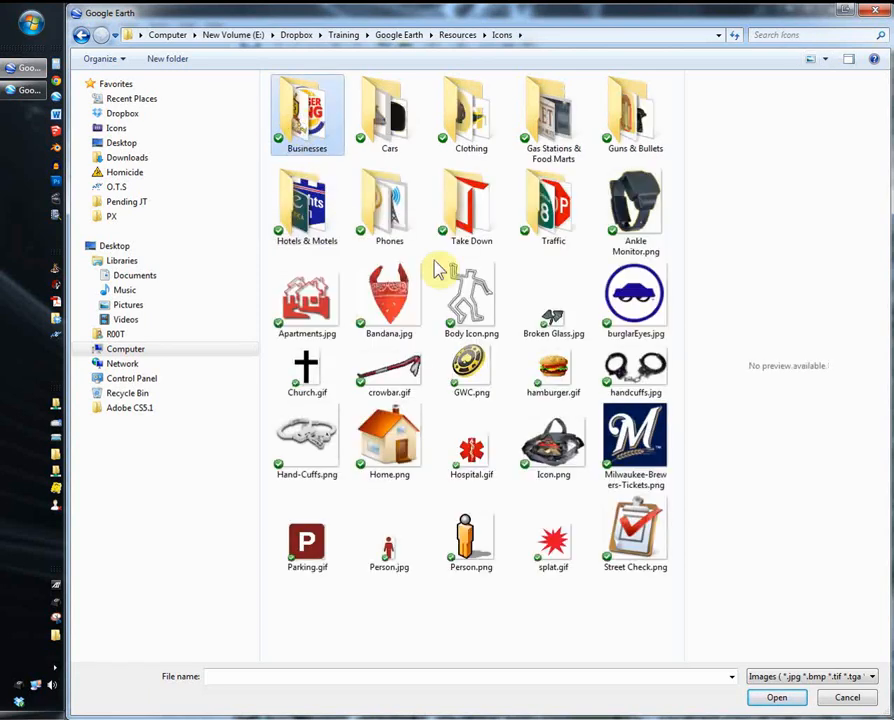
- Apply Burger King.png from the Businesses folder as Tower 1's custom icon
double_click(330, 145)
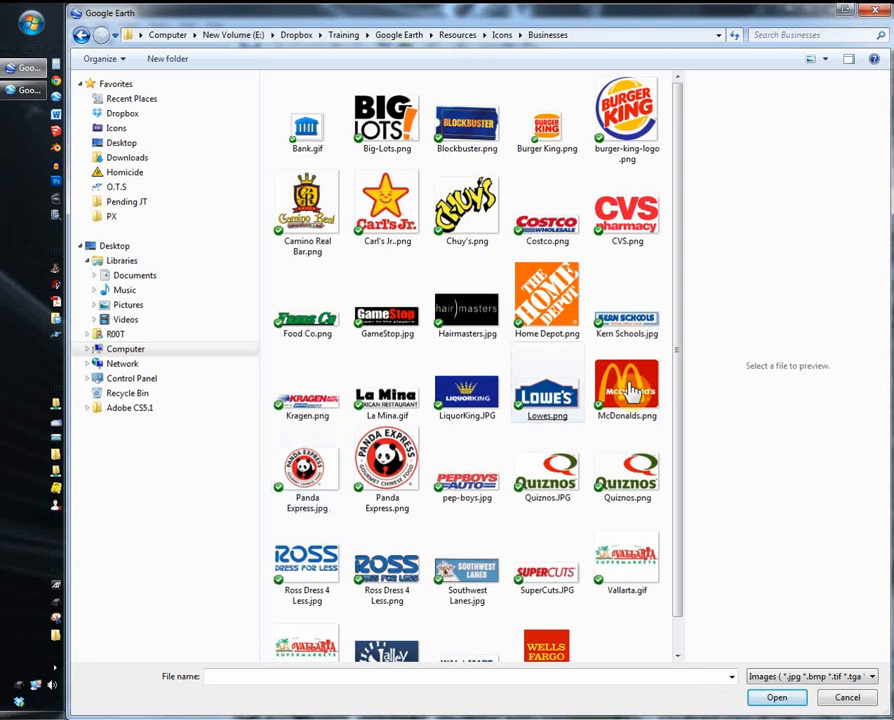
click(607, 158)
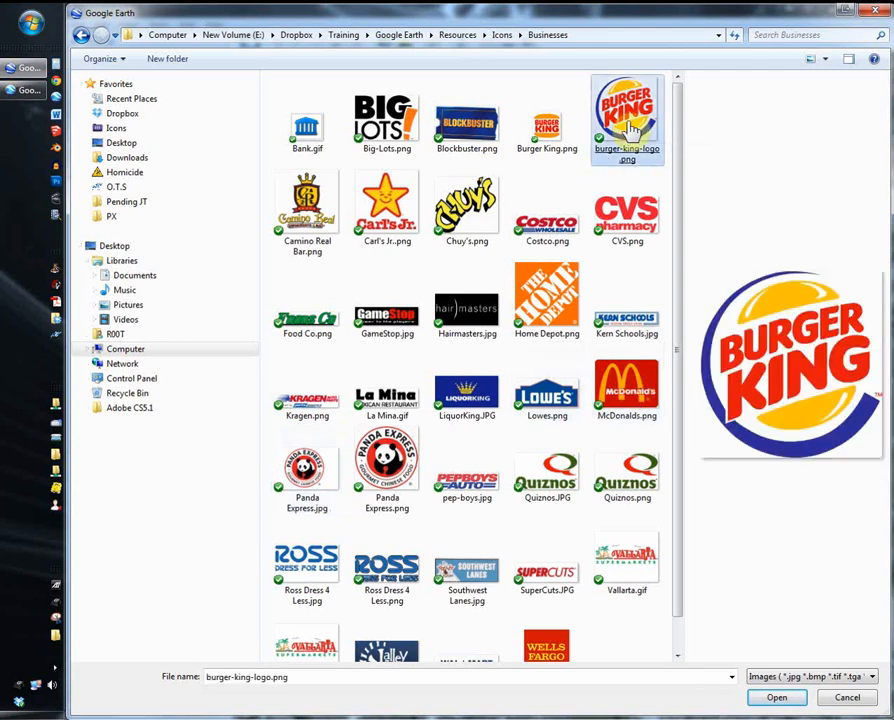
double_click(553, 137)
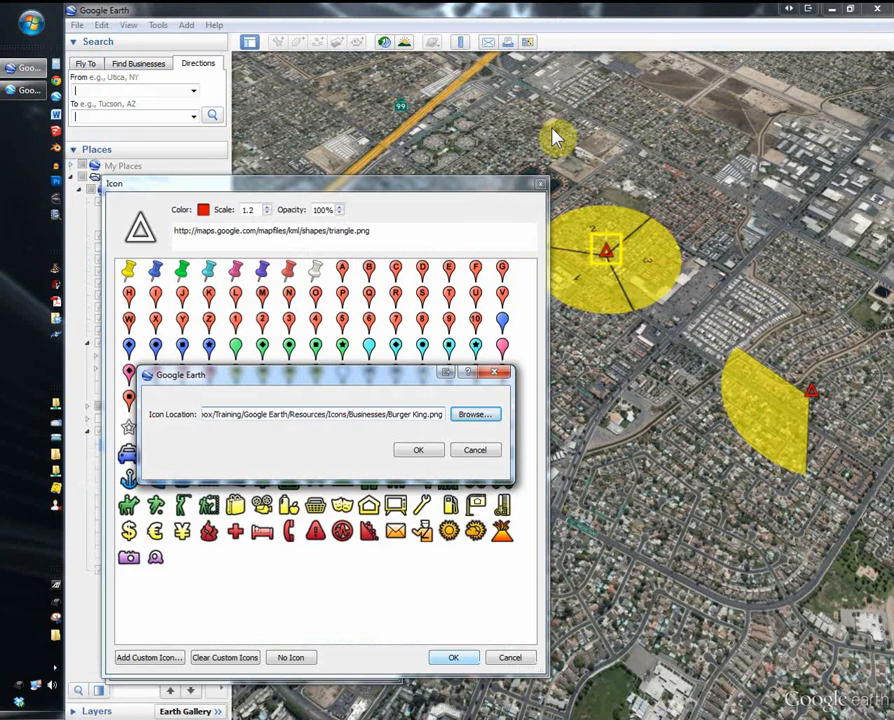
click(426, 452)
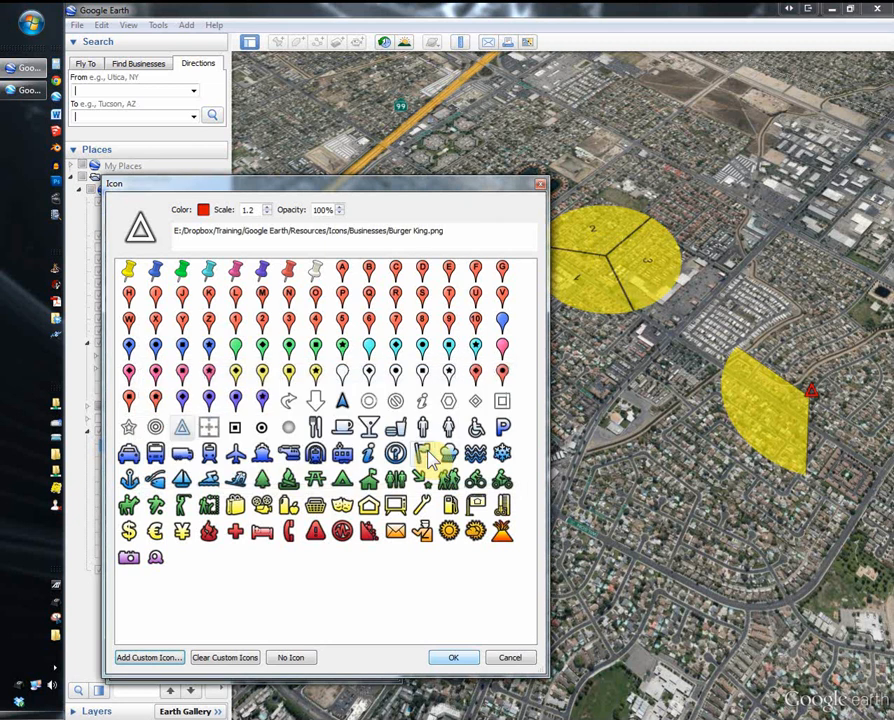
click(453, 658)
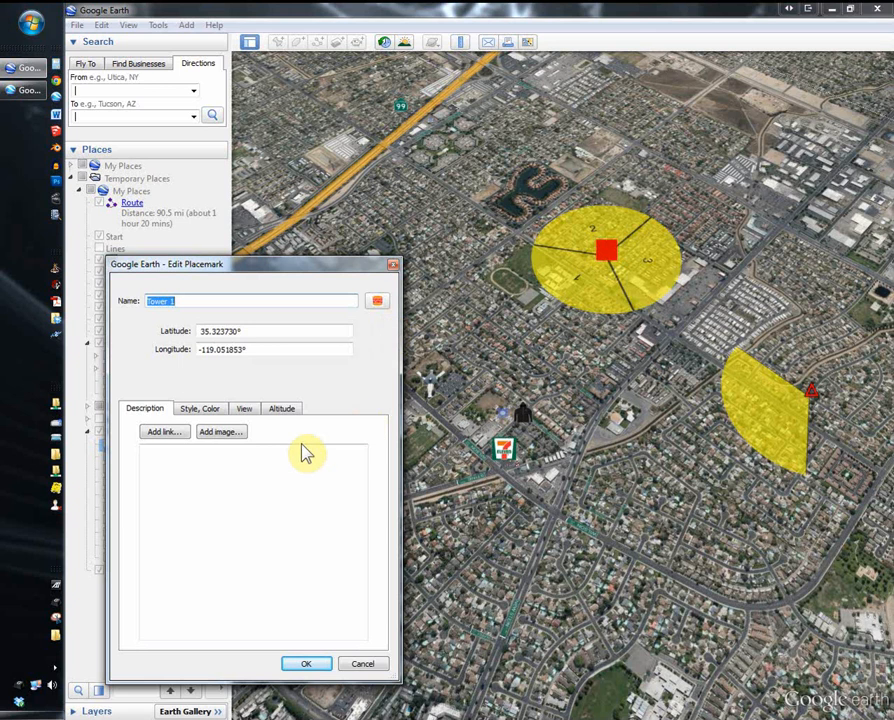
- Set Tower 1's icon color to white in its placemark style
click(243, 412)
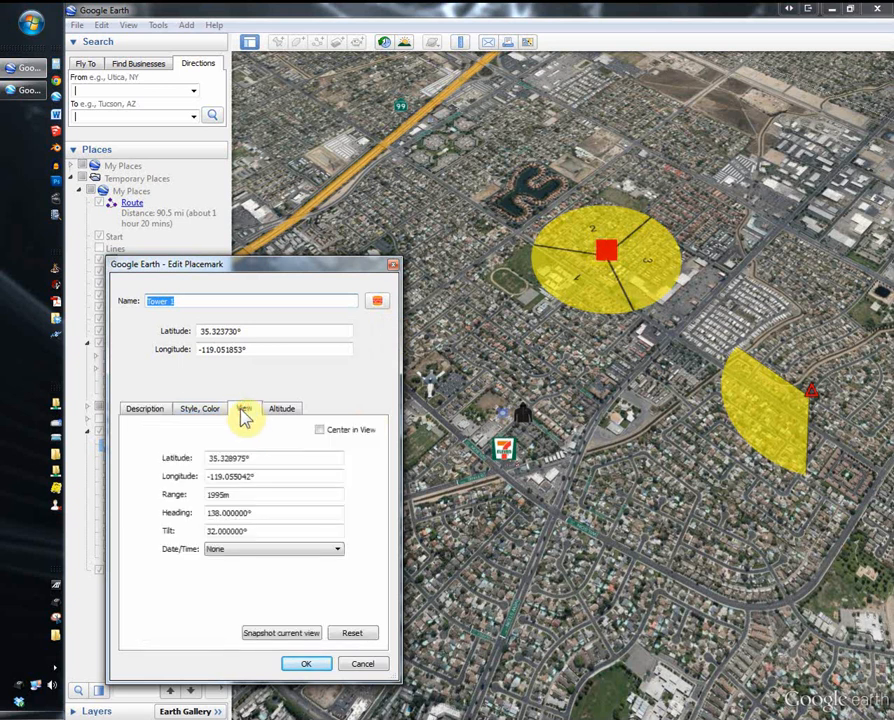
click(206, 408)
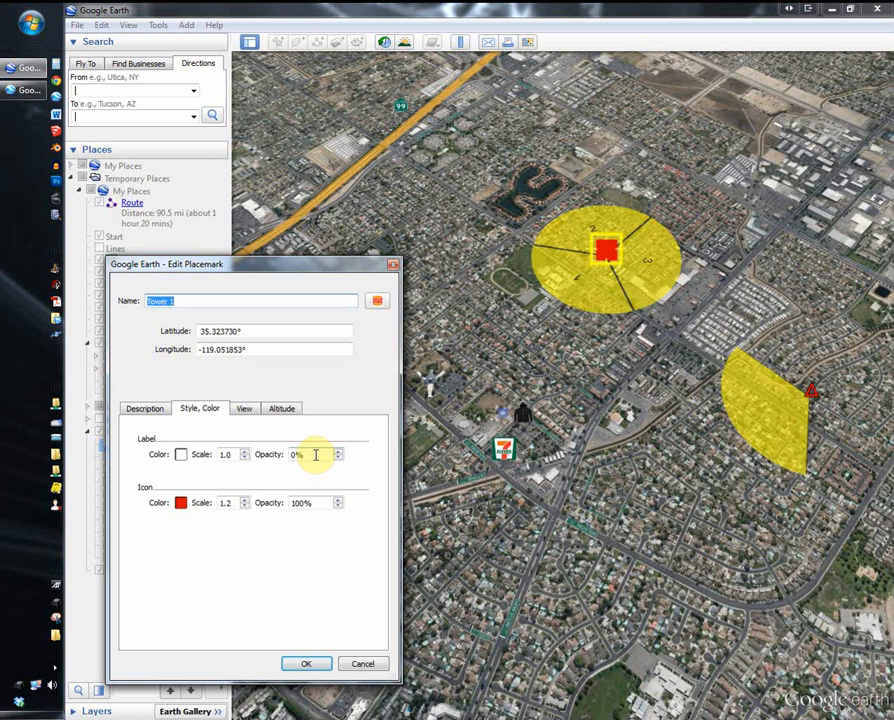
click(180, 503)
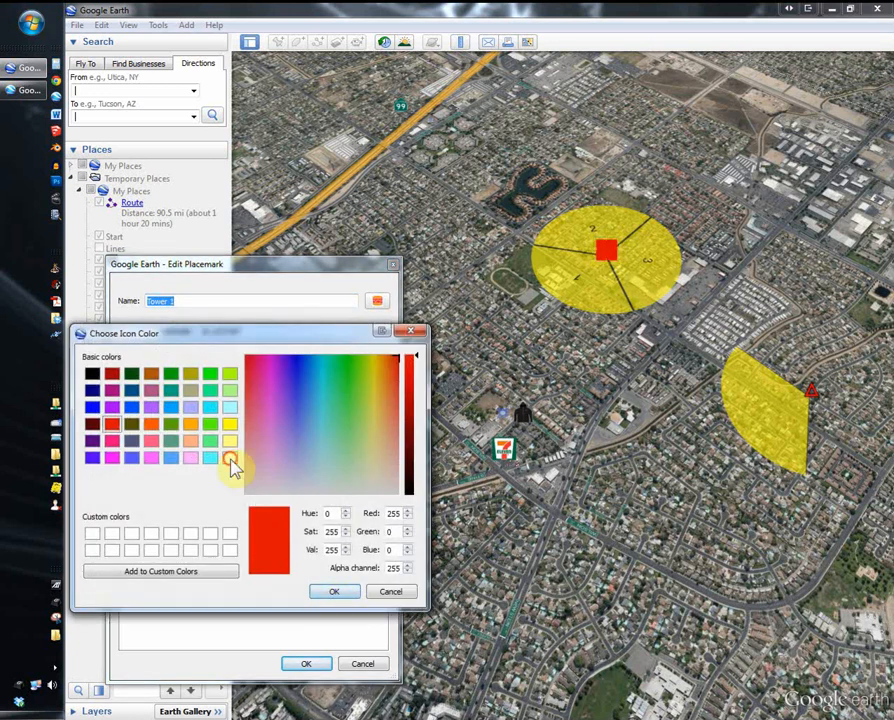
click(230, 459)
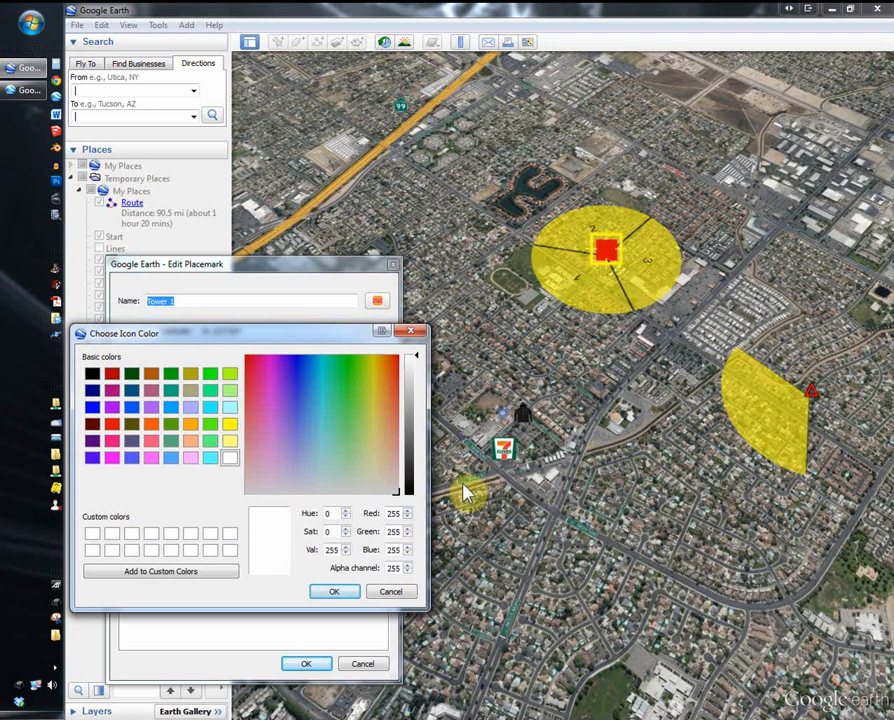
click(342, 593)
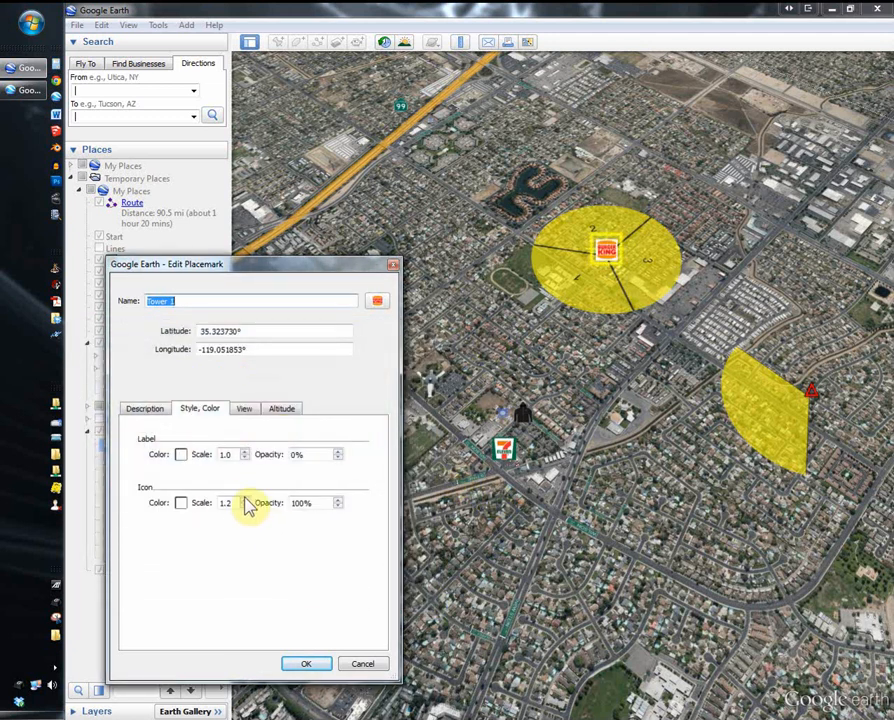
- Set Tower 1's icon scale to 1.4 and replace its icon with Radio Tower.png from the Icons/Phones folder
click(245, 500)
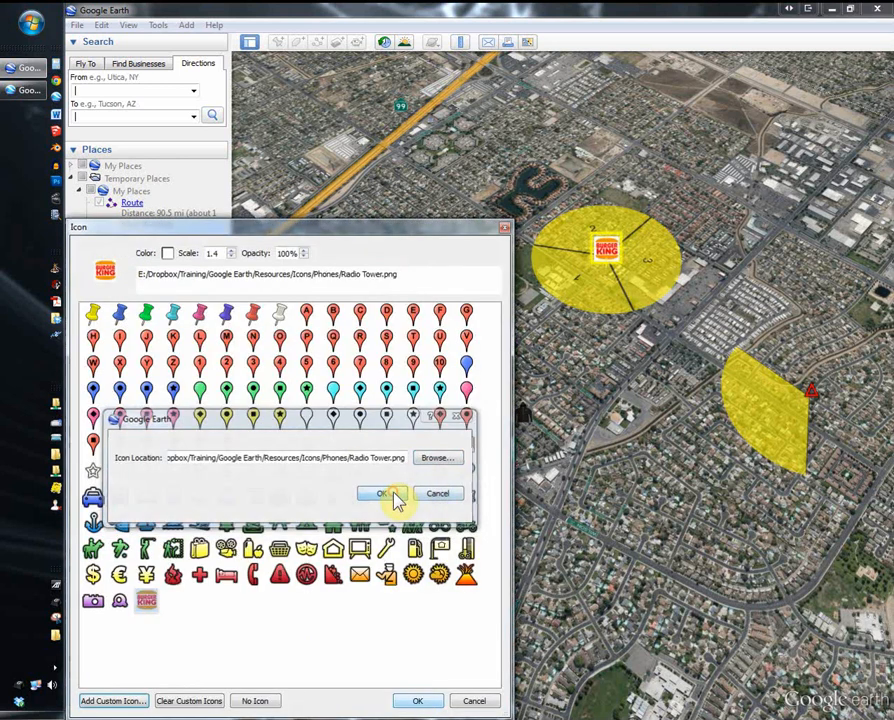
click(396, 496)
click(419, 700)
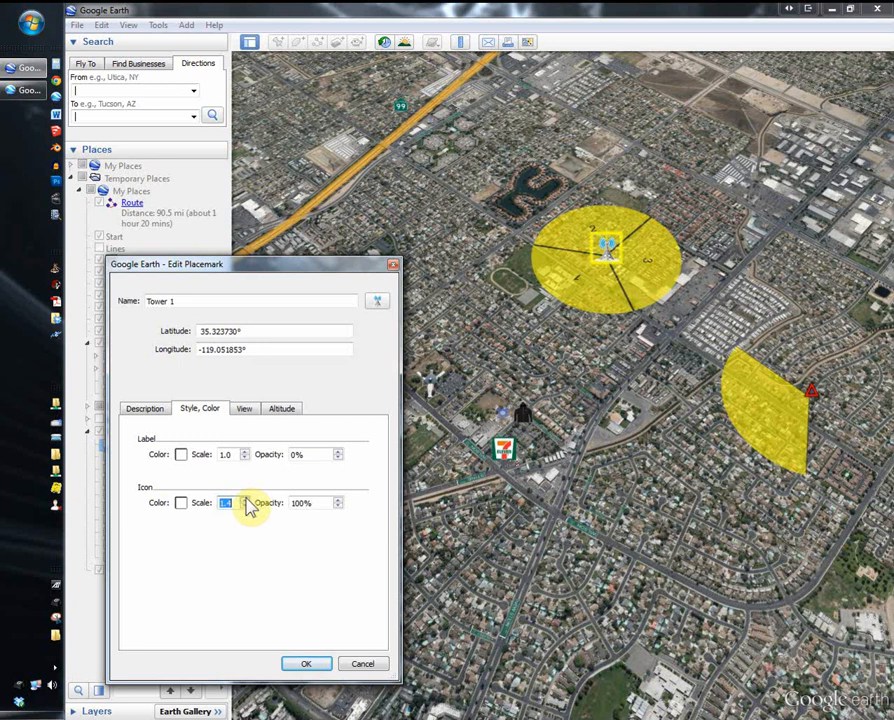
- Enlarge Tower 1's radio tower icon slightly more and save the placemark's changes
click(245, 501)
click(245, 501)
click(303, 664)
drag(612, 352, 596, 362)
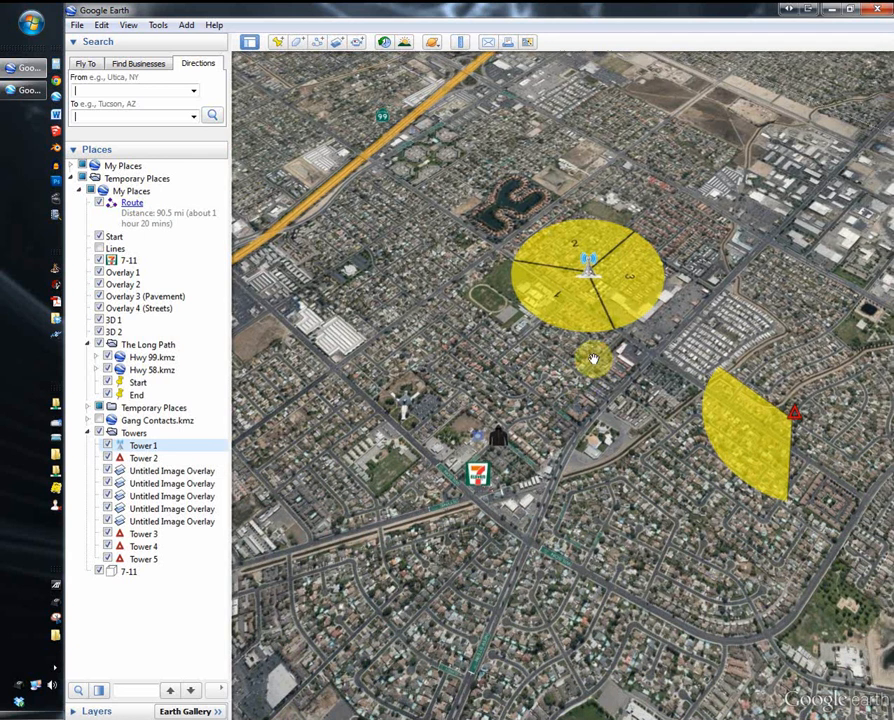
- Add a new placemark between Tower 1's yellow coverage circle and the 7-11, and open its icon choices
middle_drag(595, 360, 704, 401)
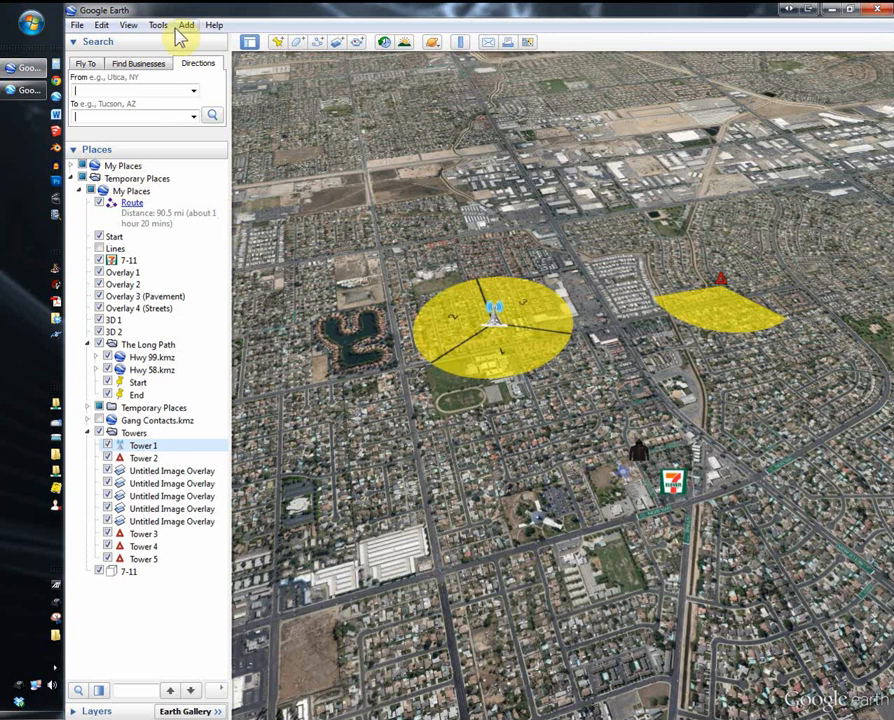
click(278, 44)
drag(576, 386, 568, 462)
click(378, 301)
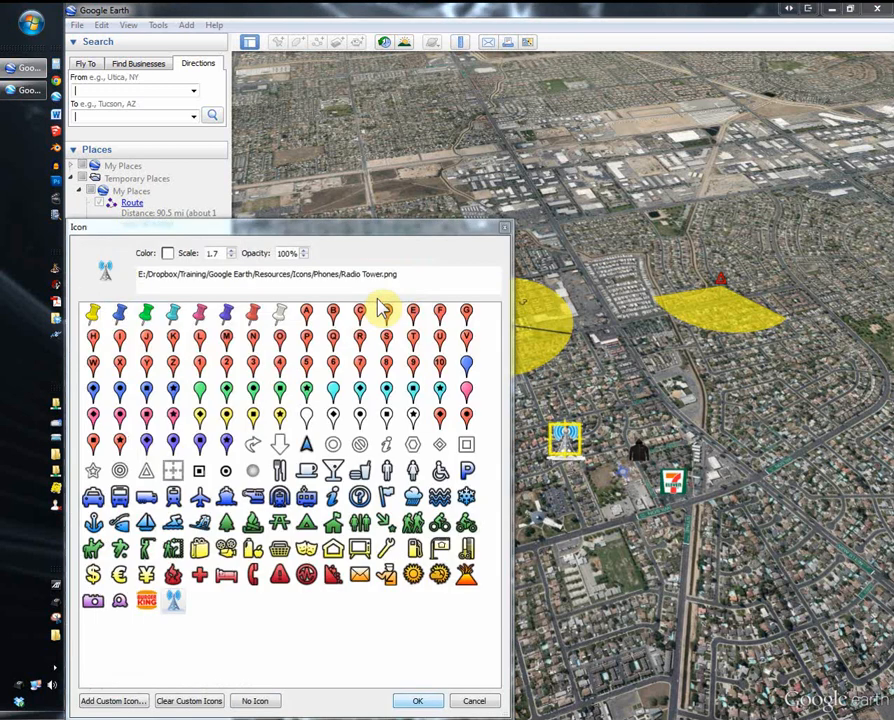
- Apply Chevron (Demo Icon).png from the Resources folder as the new placemark's custom icon and save the placemark
click(100, 701)
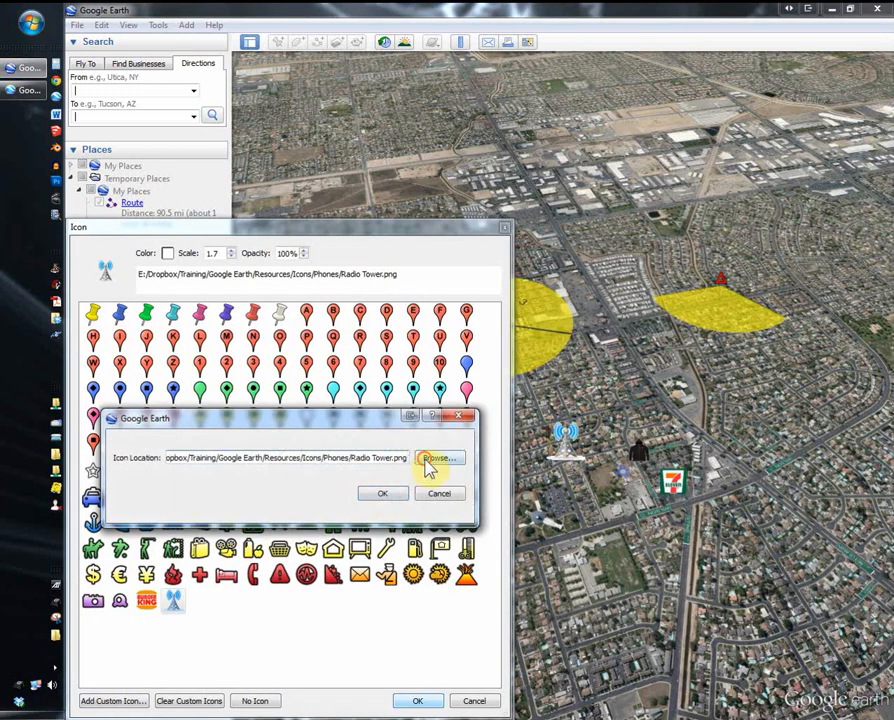
click(428, 464)
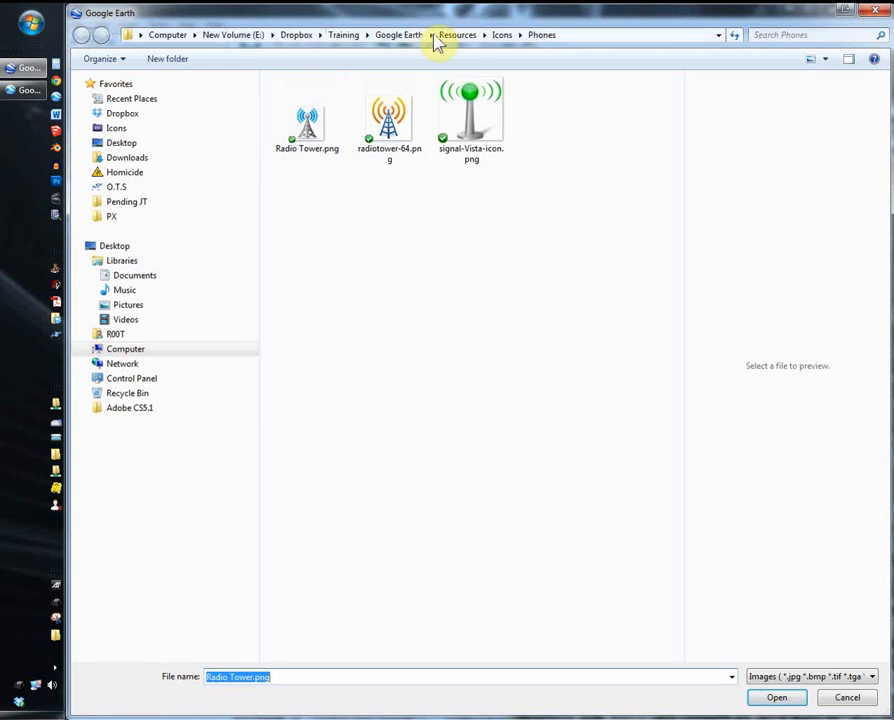
click(455, 35)
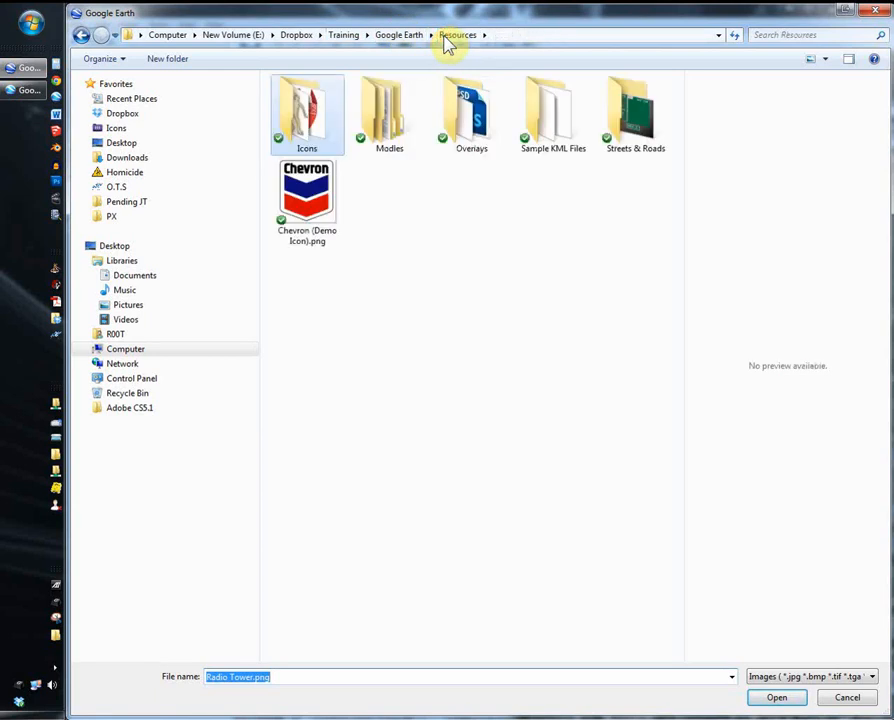
double_click(302, 195)
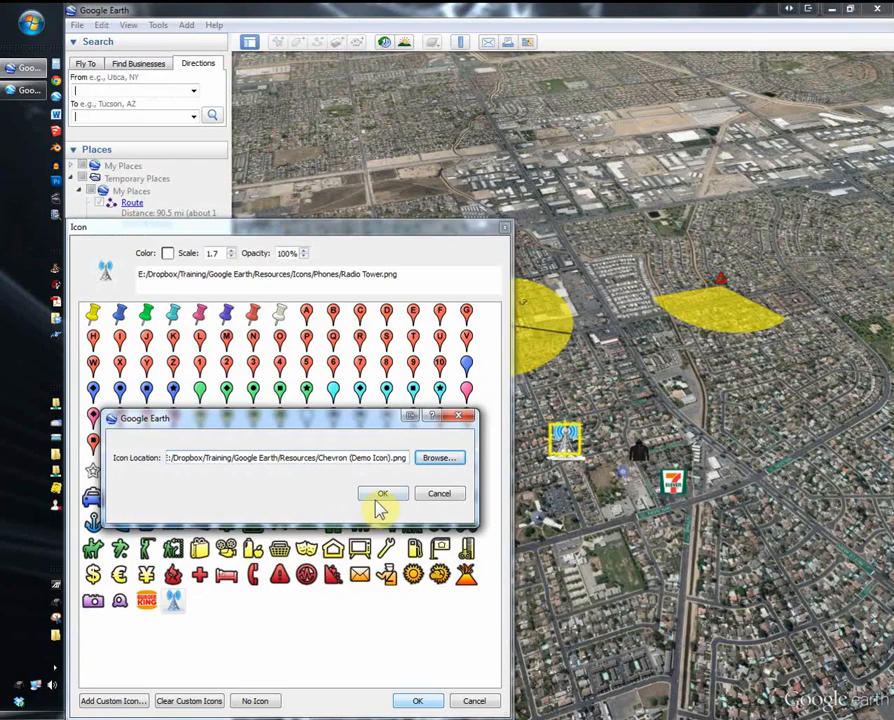
click(389, 497)
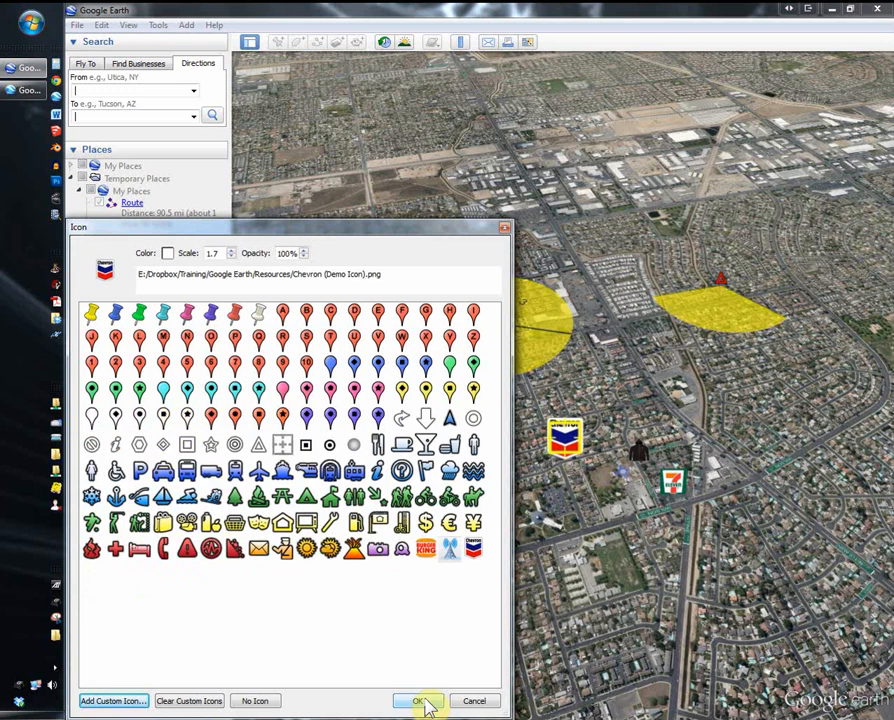
click(424, 702)
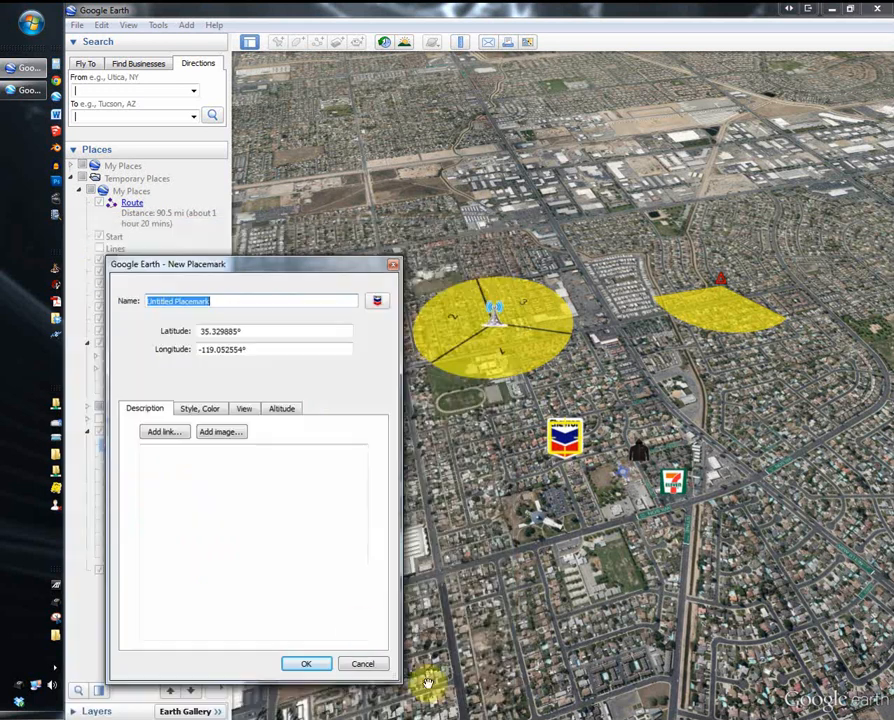
click(318, 666)
middle_drag(606, 483, 565, 486)
scroll(566, 485, down, 3)
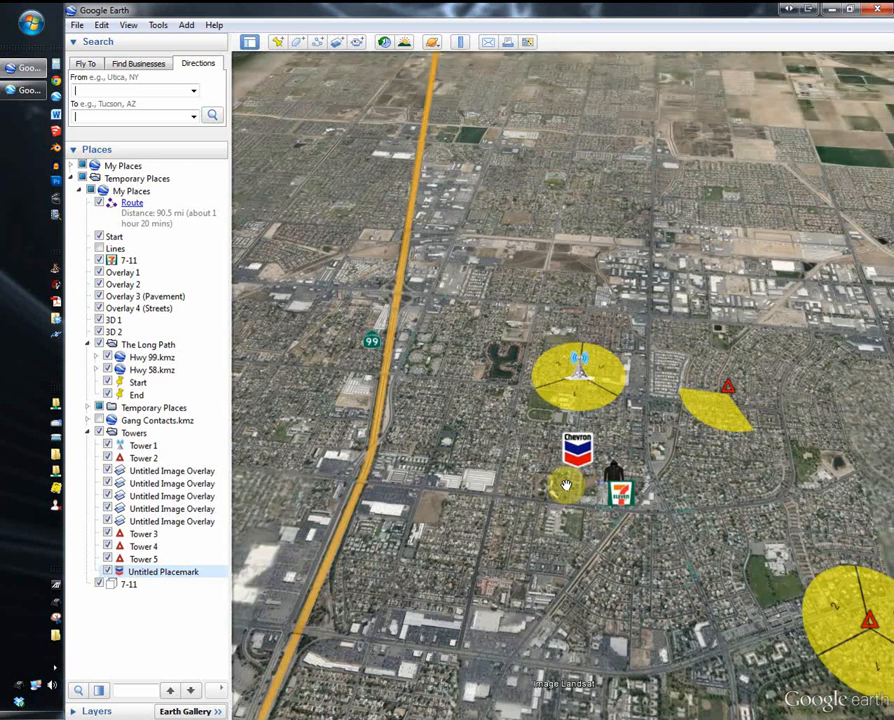
scroll(566, 485, up, 3)
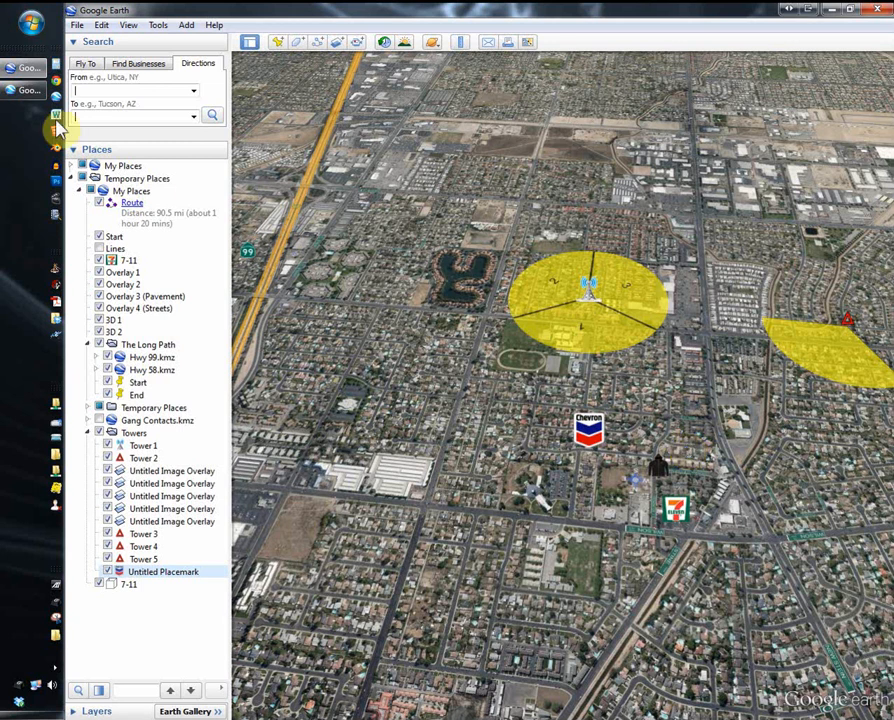
- Switch to Windows Explorer and move Chevron (Demo Icon).png from the Resources folder into its Icons subfolder
click(25, 92)
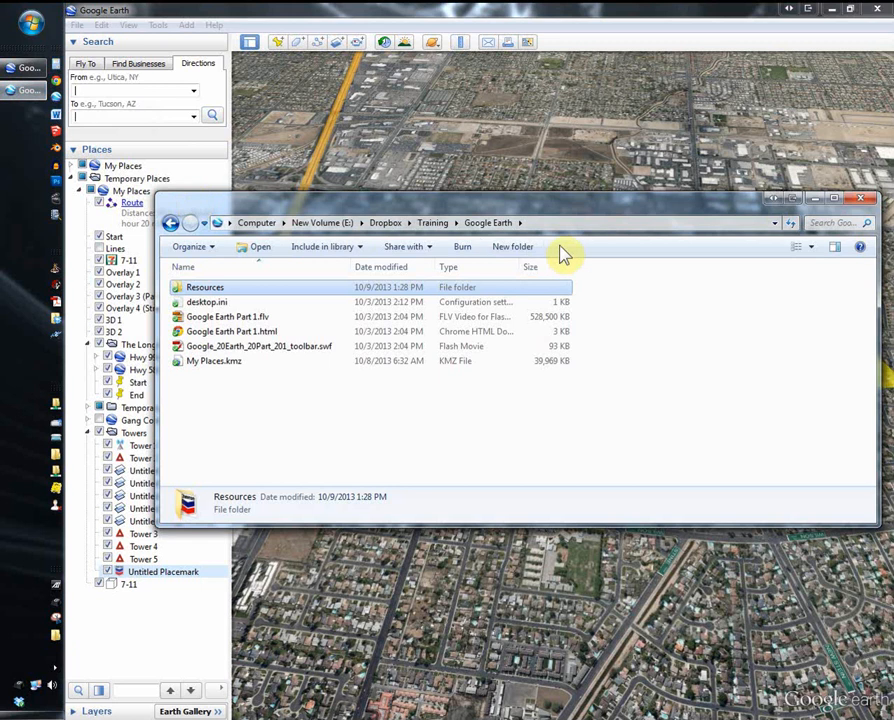
double_click(212, 288)
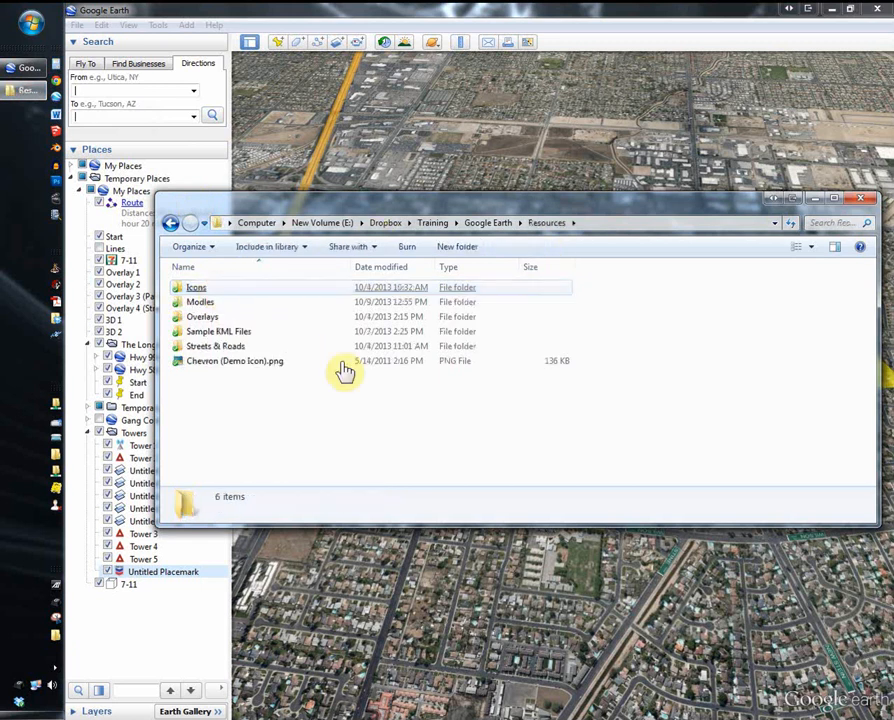
drag(380, 205, 340, 80)
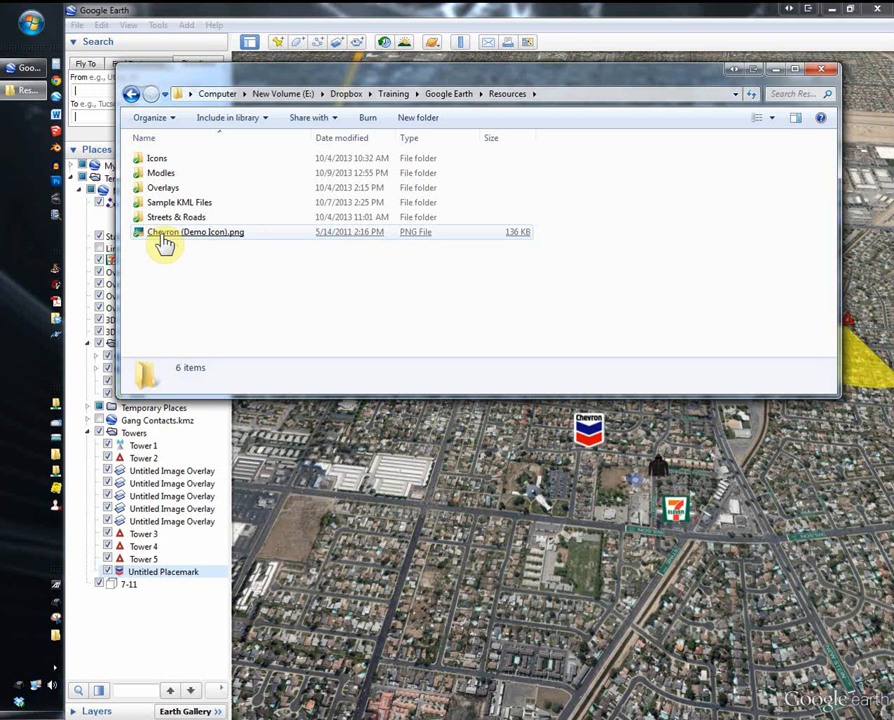
drag(164, 244, 180, 162)
click(180, 160)
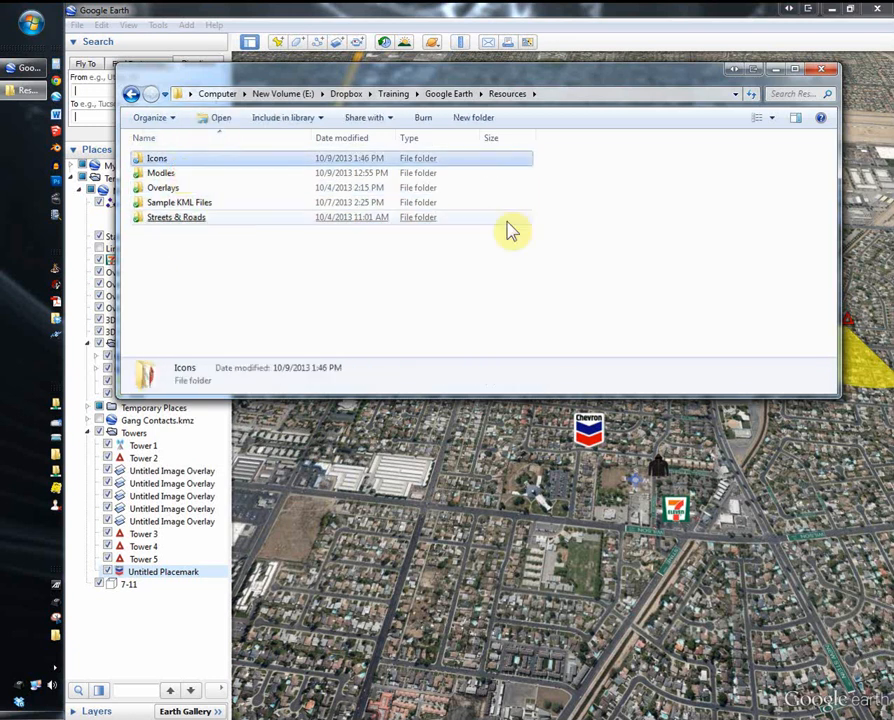
click(777, 70)
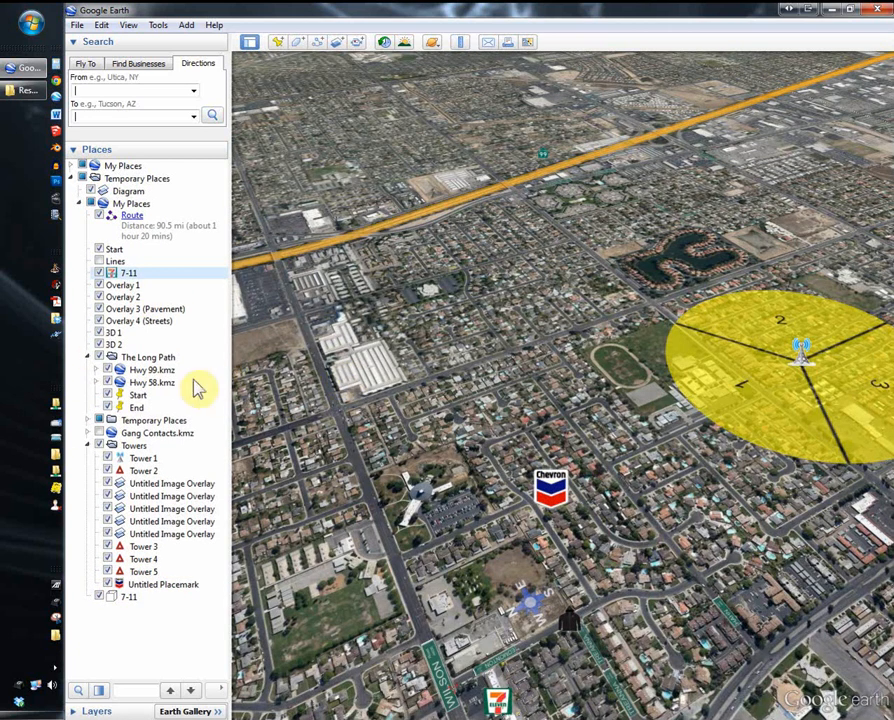
- Fly to the Diagram overlay in Temporary Places and view it with its surrounding streets
double_click(104, 193)
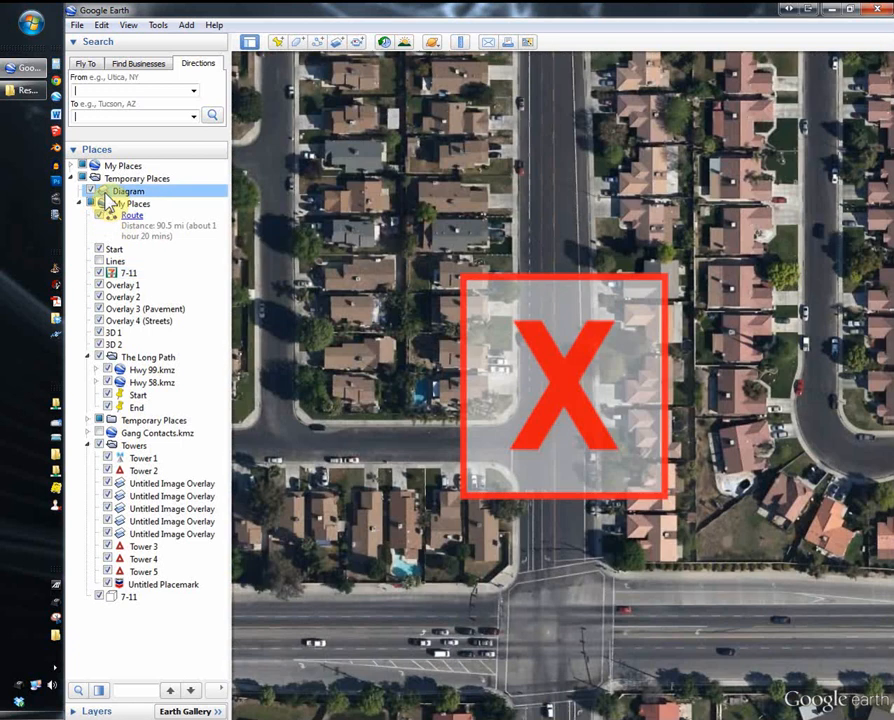
scroll(462, 412, down, 3)
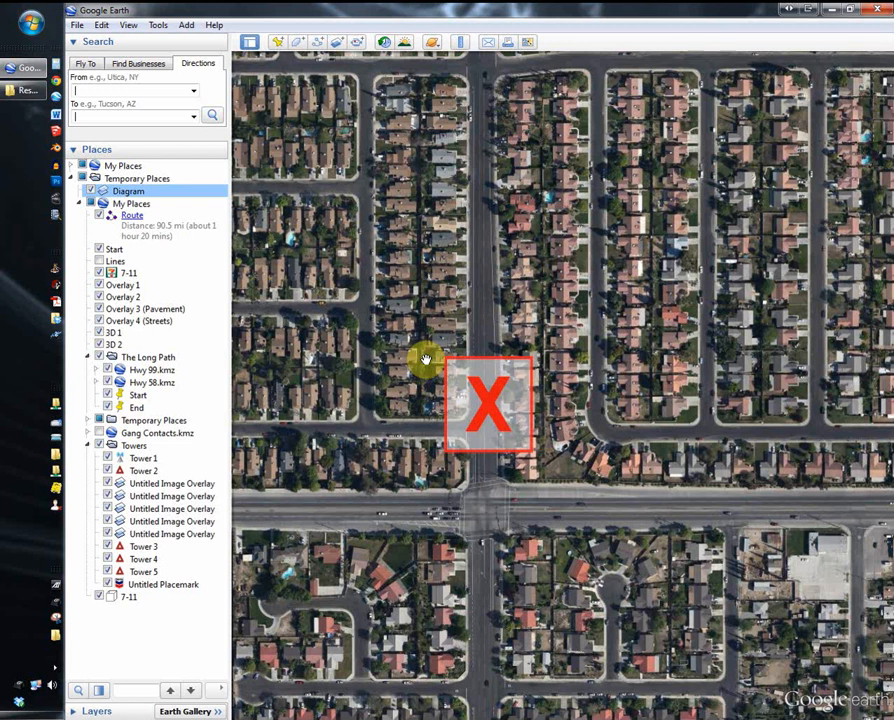
- In Windows Explorer, look through the icon collection in Dropbox's Icons/For Google Earth folder and close the window
click(53, 322)
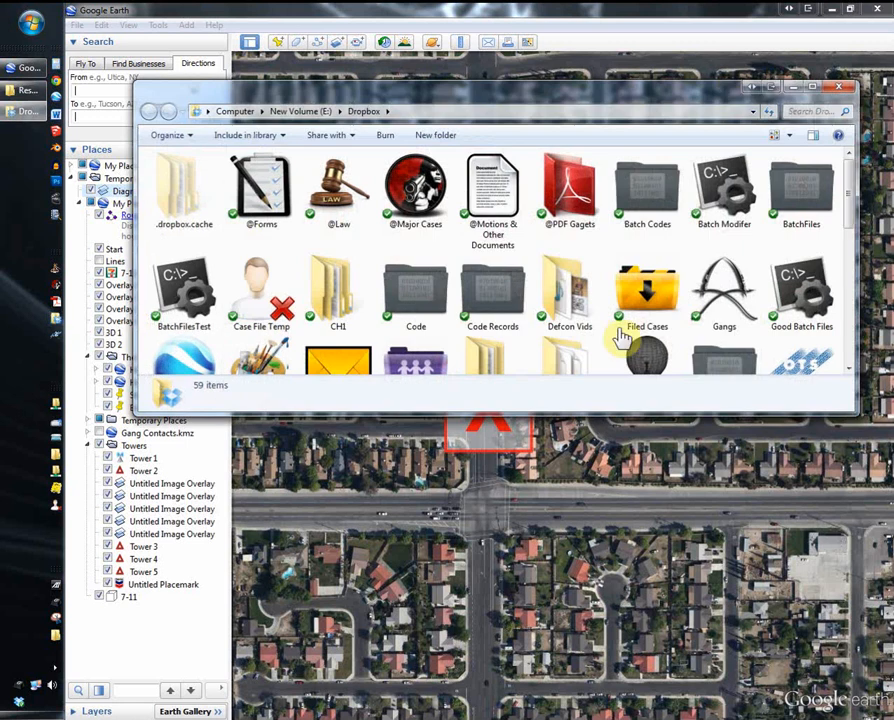
drag(446, 413, 436, 500)
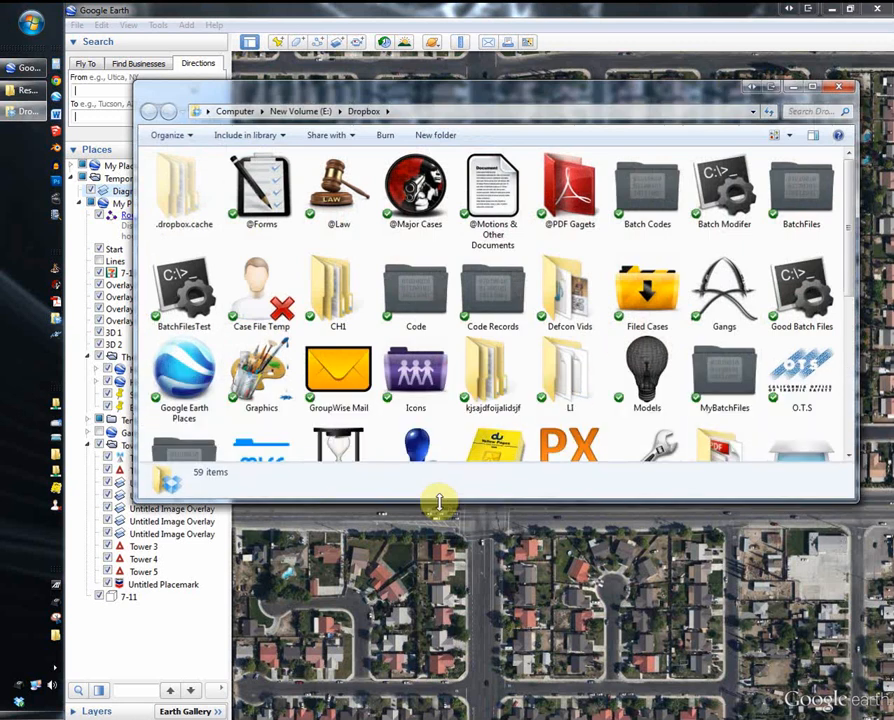
double_click(424, 372)
double_click(338, 190)
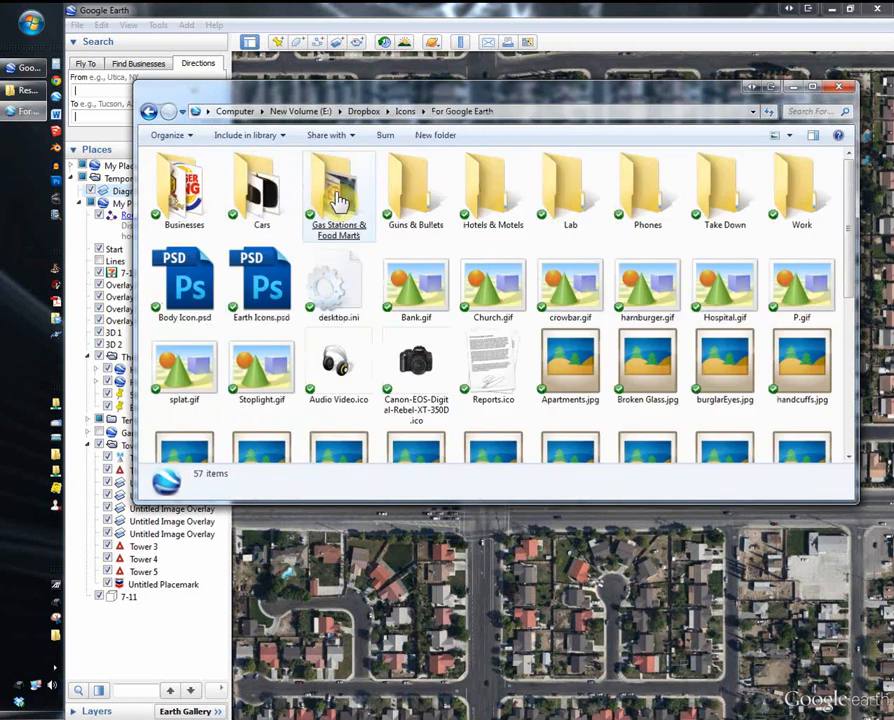
click(337, 200)
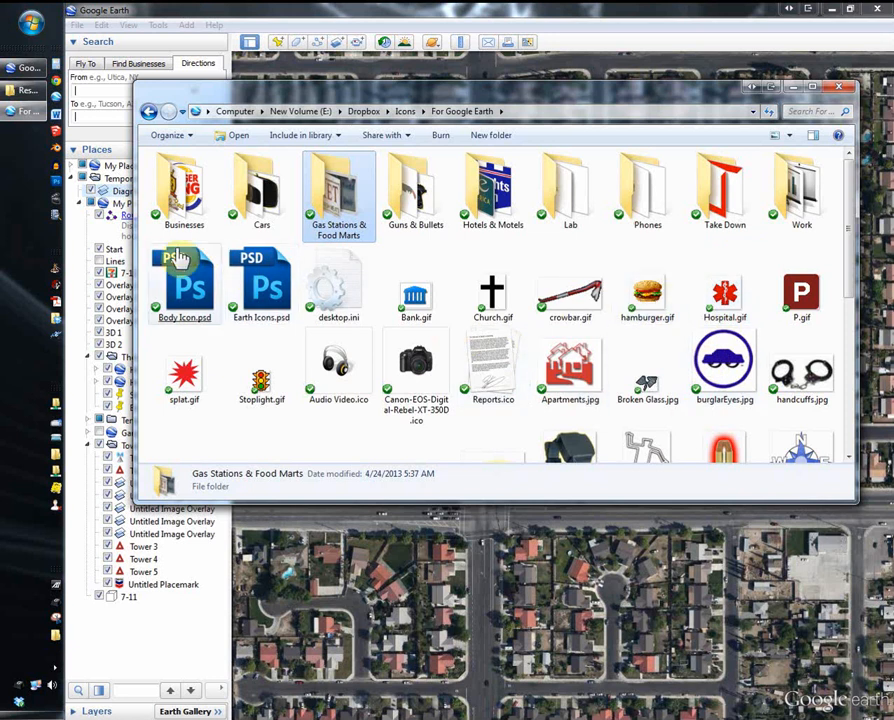
click(596, 319)
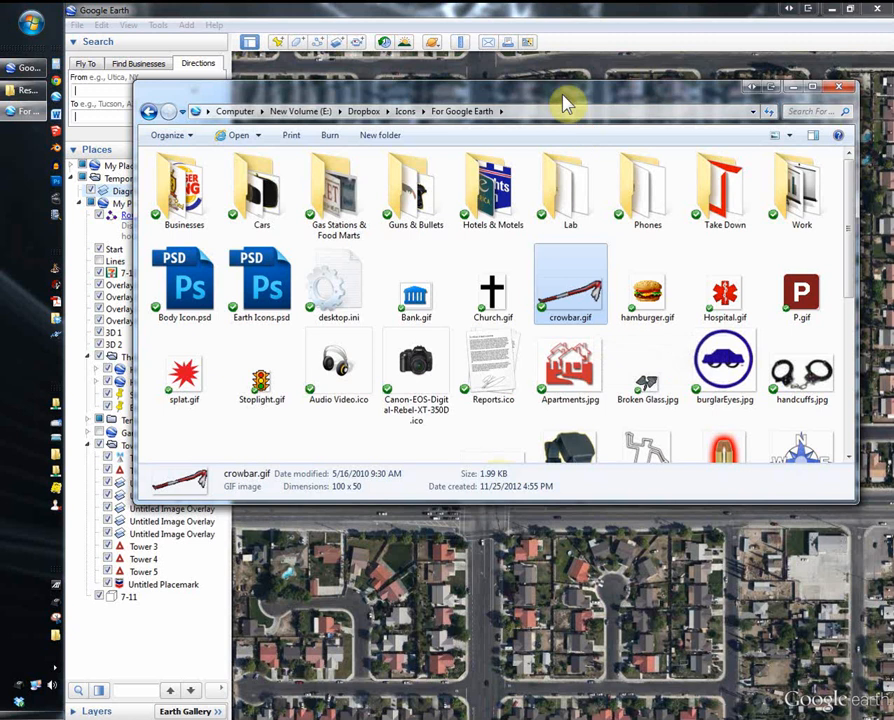
drag(562, 93, 548, 220)
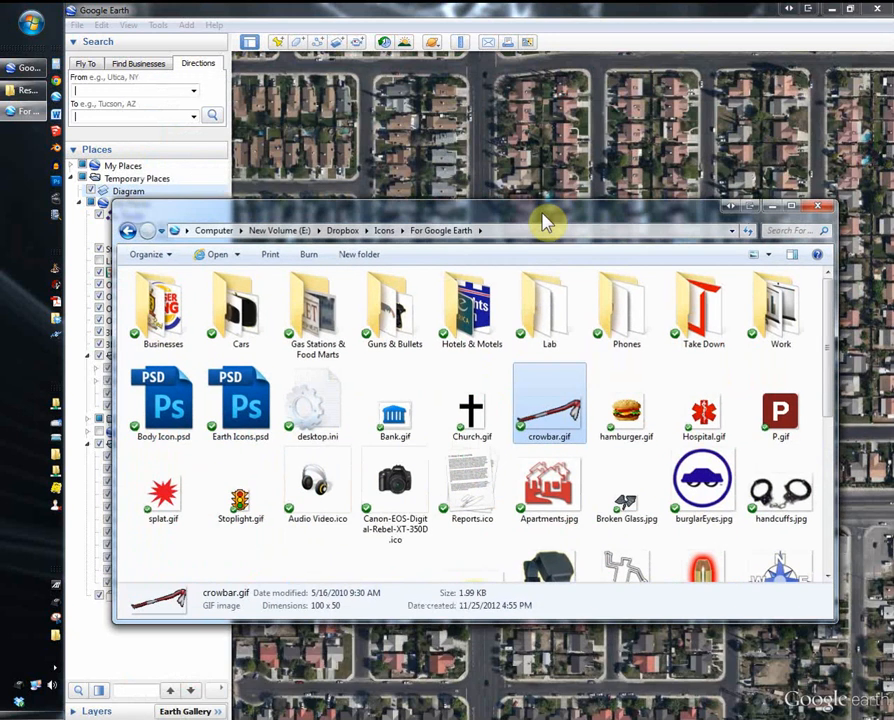
click(343, 322)
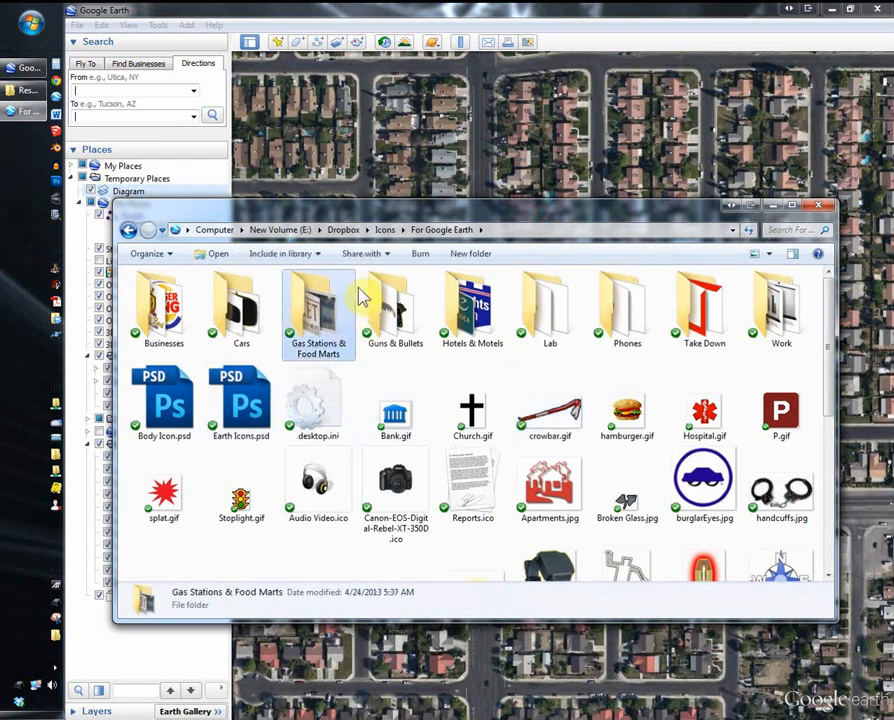
click(818, 212)
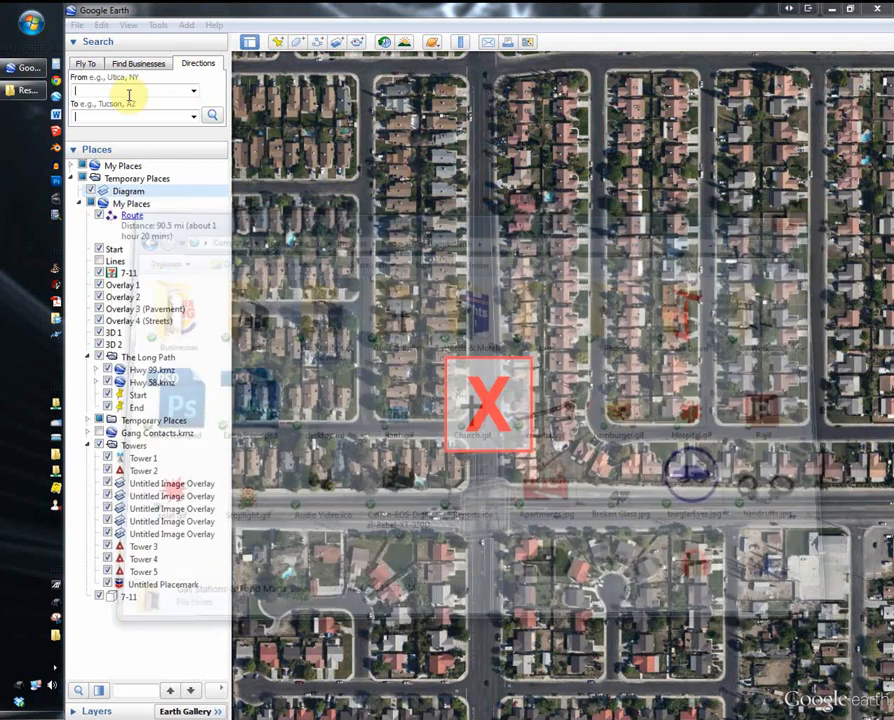
- Look through the Businesses and Cars subfolders of the training Resources/Icons folder
click(16, 95)
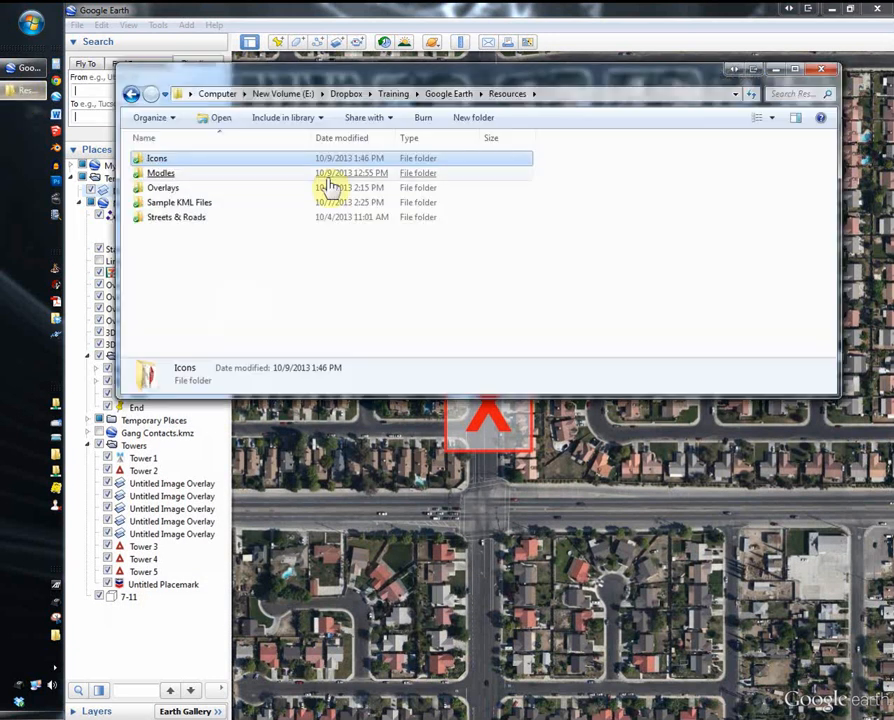
double_click(180, 158)
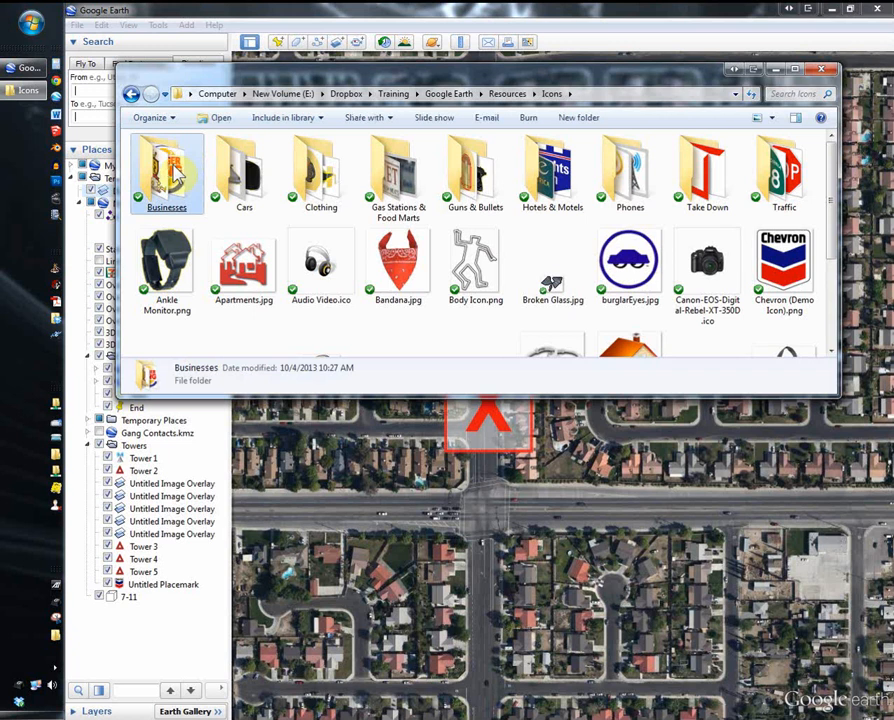
double_click(186, 167)
drag(433, 398, 434, 536)
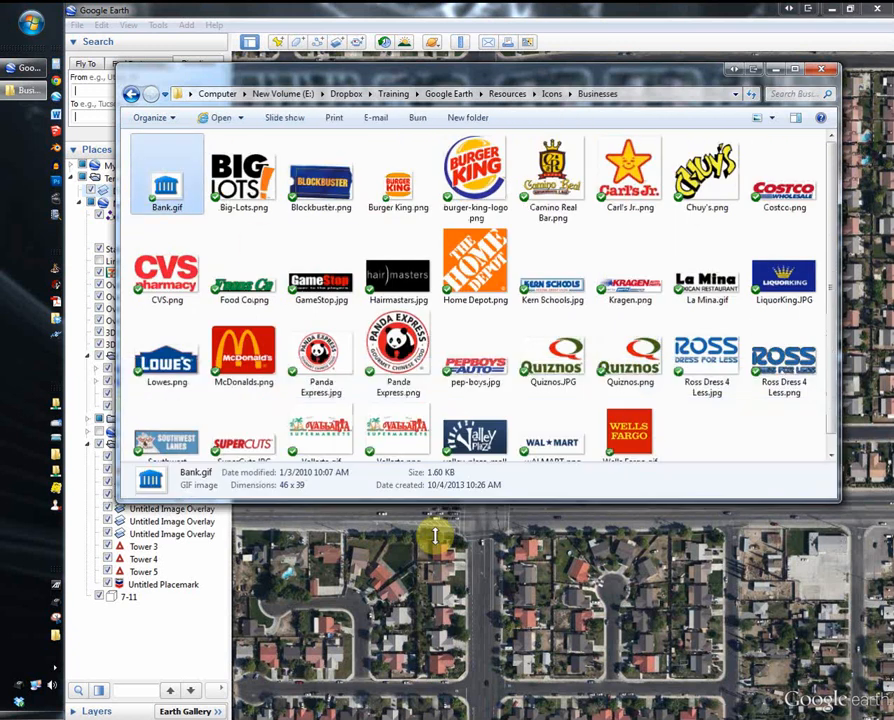
click(130, 94)
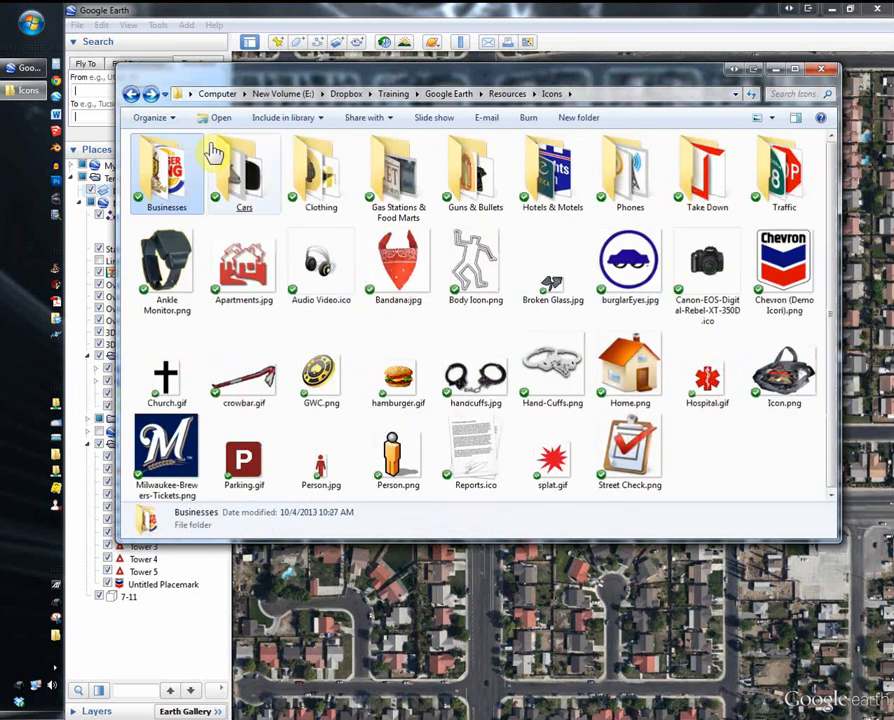
double_click(236, 170)
click(130, 94)
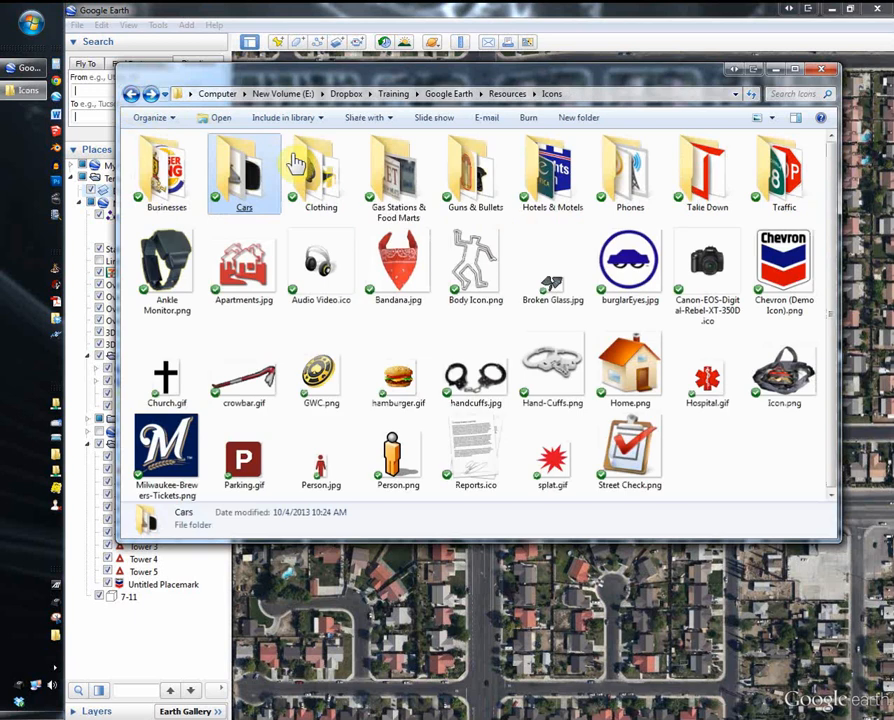
- Look through the Clothing, Gas Stations & Food Marts, Guns & Bullets and Hotels & Motels icon subfolders
double_click(308, 155)
click(322, 188)
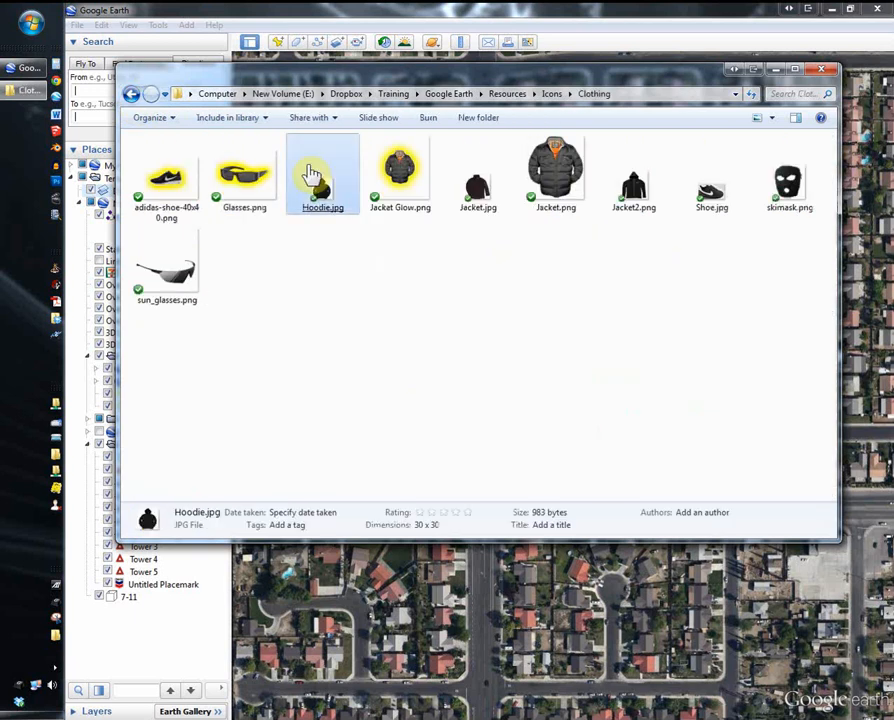
click(130, 94)
double_click(389, 193)
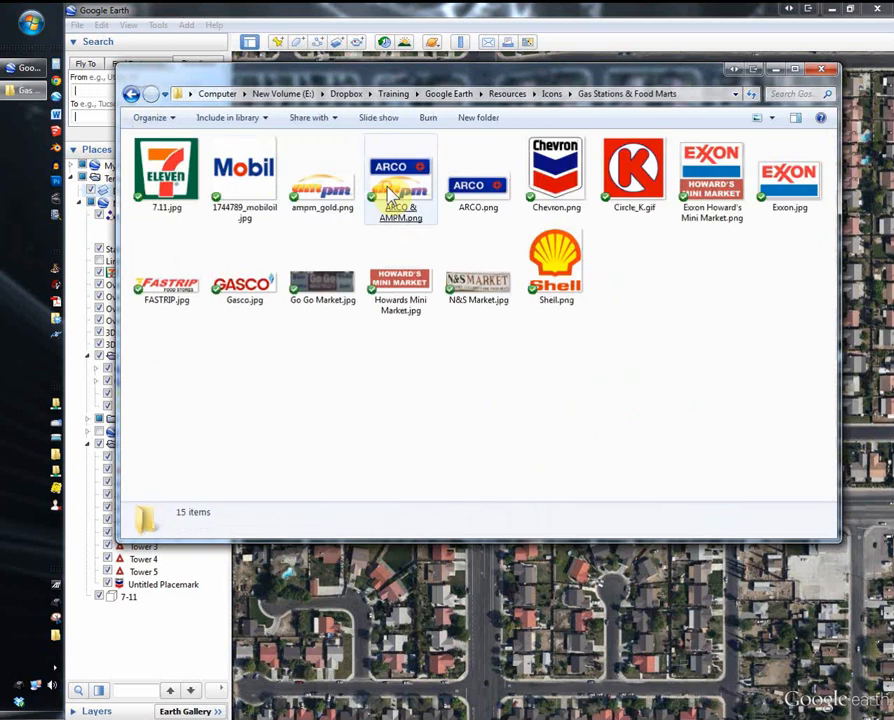
click(130, 94)
double_click(476, 180)
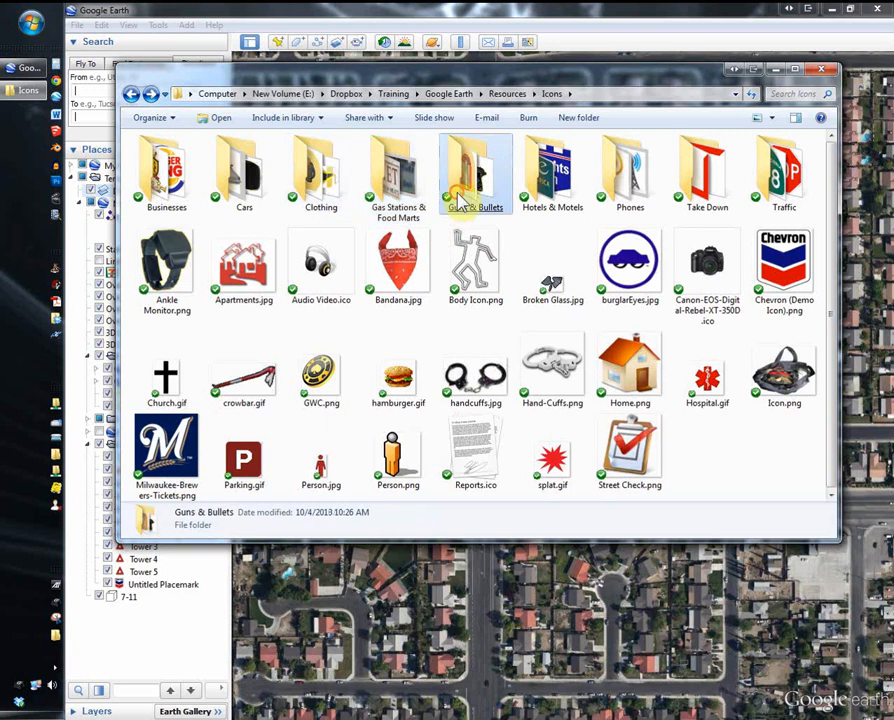
click(130, 94)
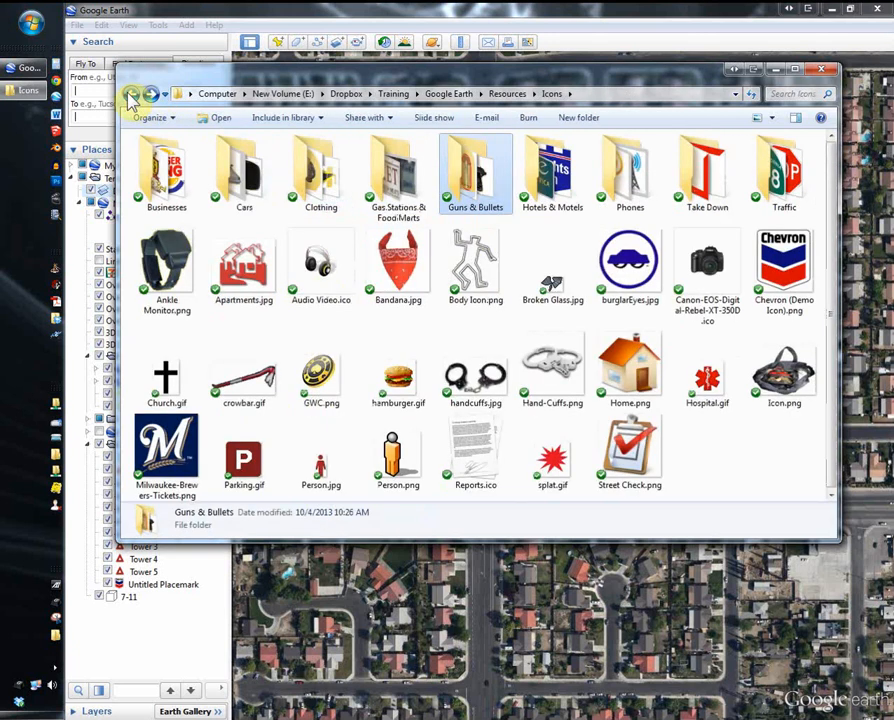
double_click(548, 152)
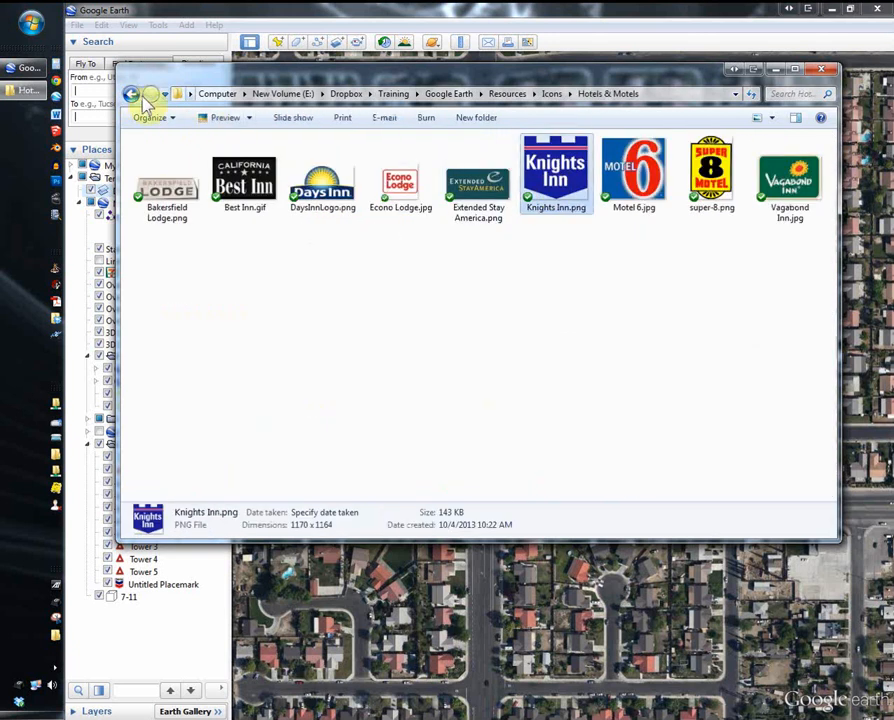
- Leave the Hotels & Motels icons, go up to the Google Earth training folder and copy its Resources folder
click(130, 95)
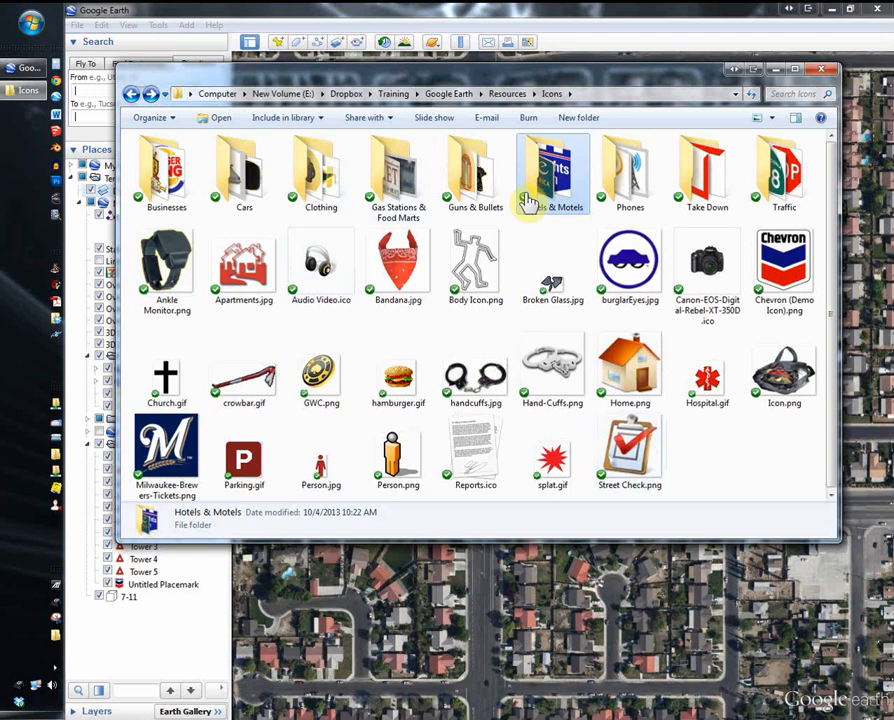
click(400, 290)
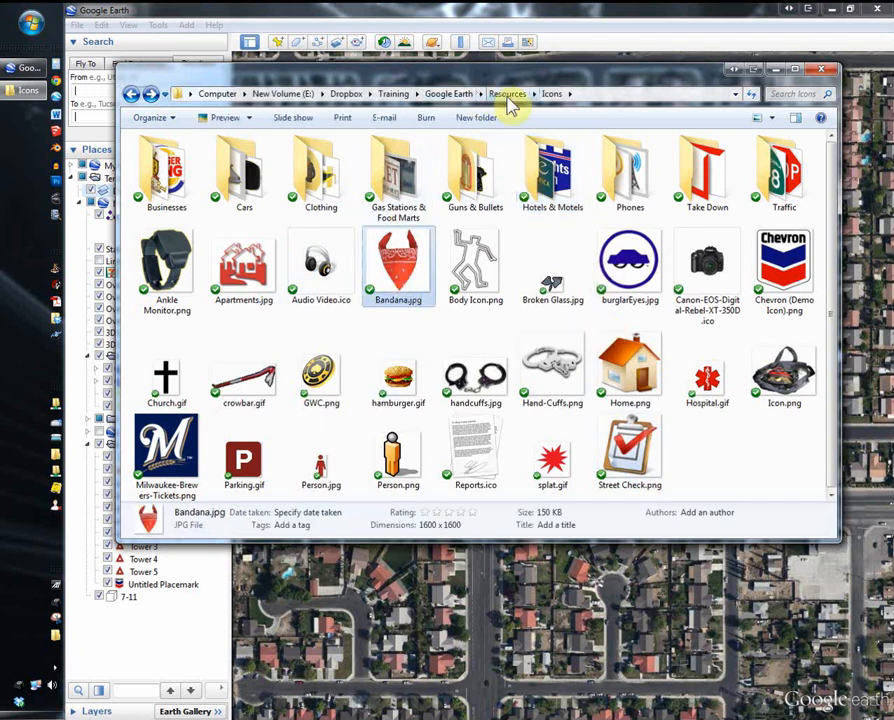
click(452, 94)
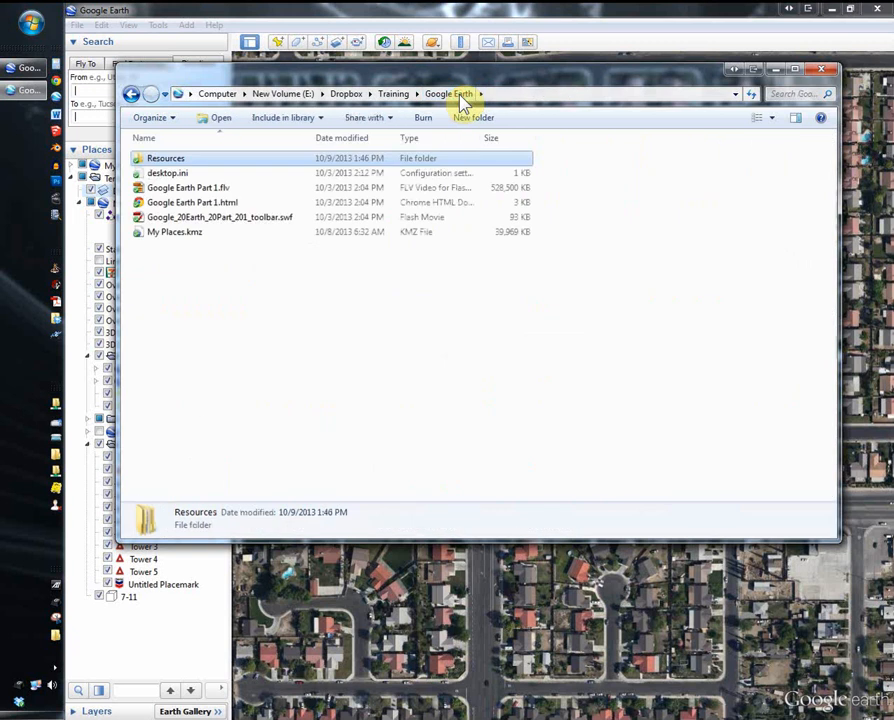
right_click(172, 167)
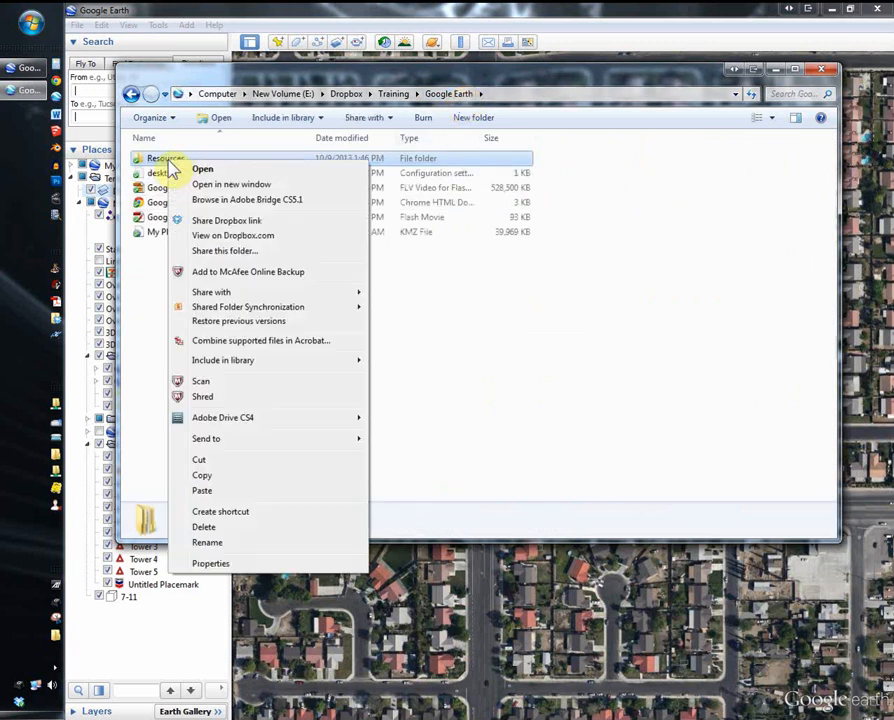
click(202, 476)
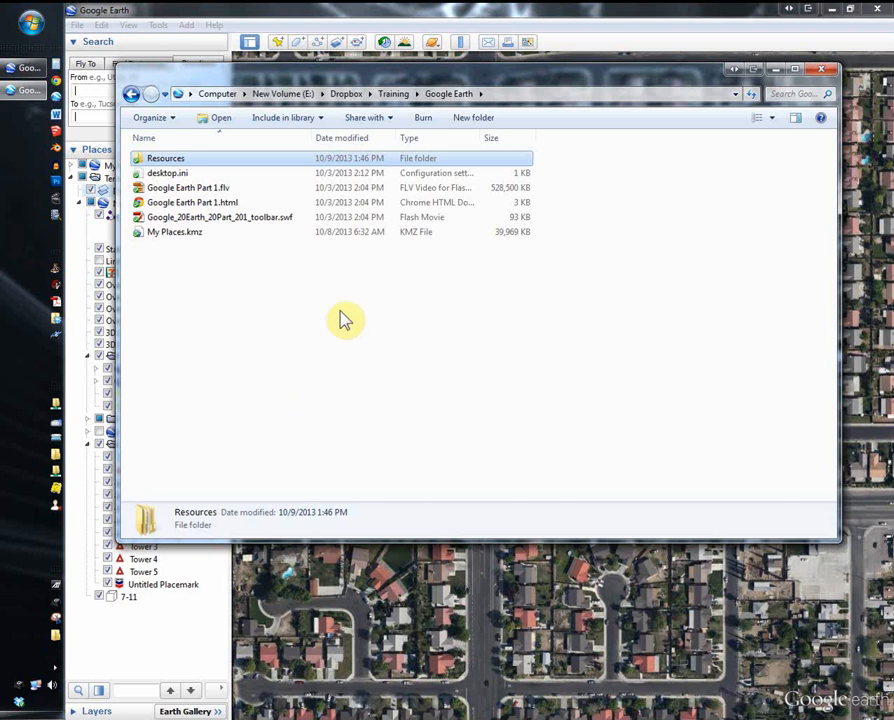
- View the Icons folder inside Resources again and minimize the Explorer window
double_click(160, 166)
click(160, 162)
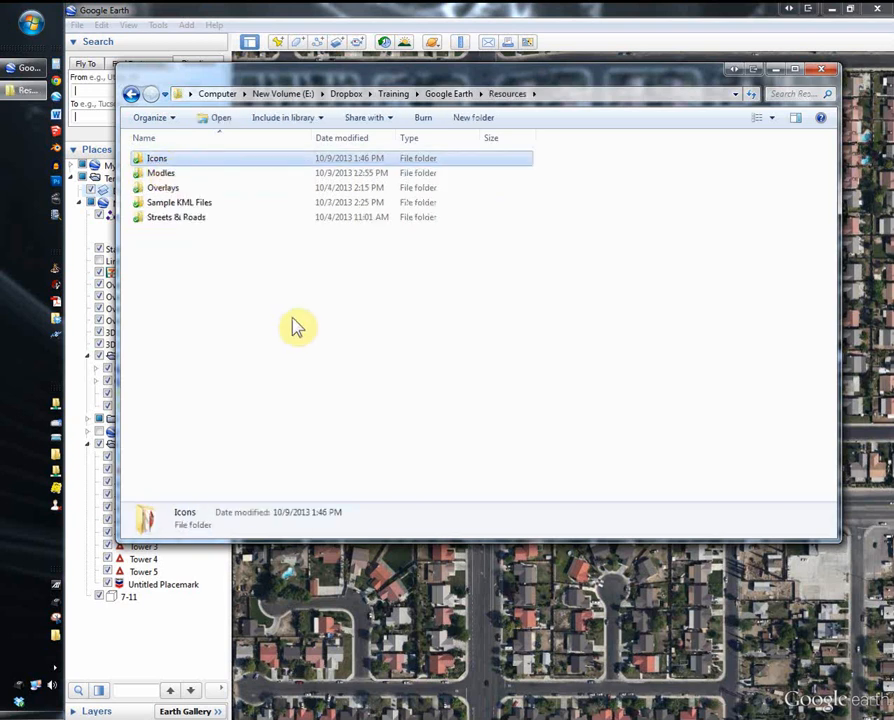
double_click(175, 164)
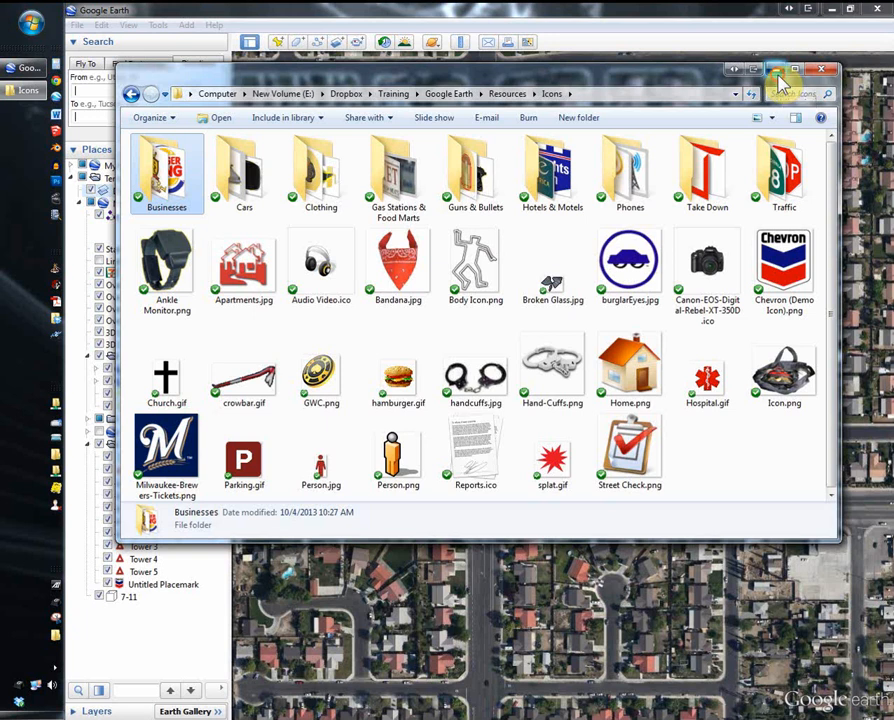
click(777, 72)
- Open Chrome, maximize its window and load the Google home page
click(57, 90)
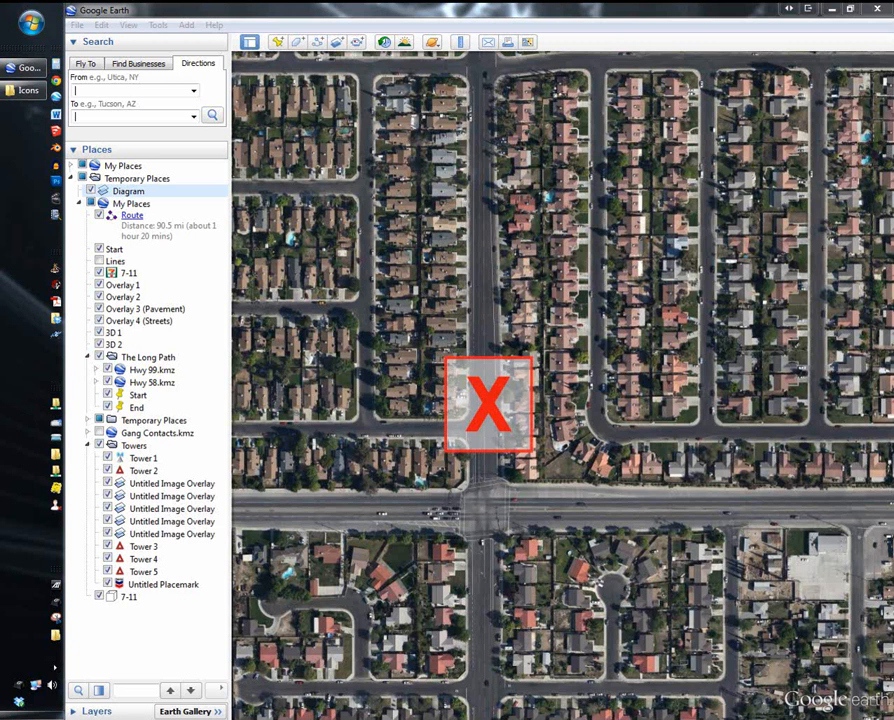
drag(893, 318, 403, 155)
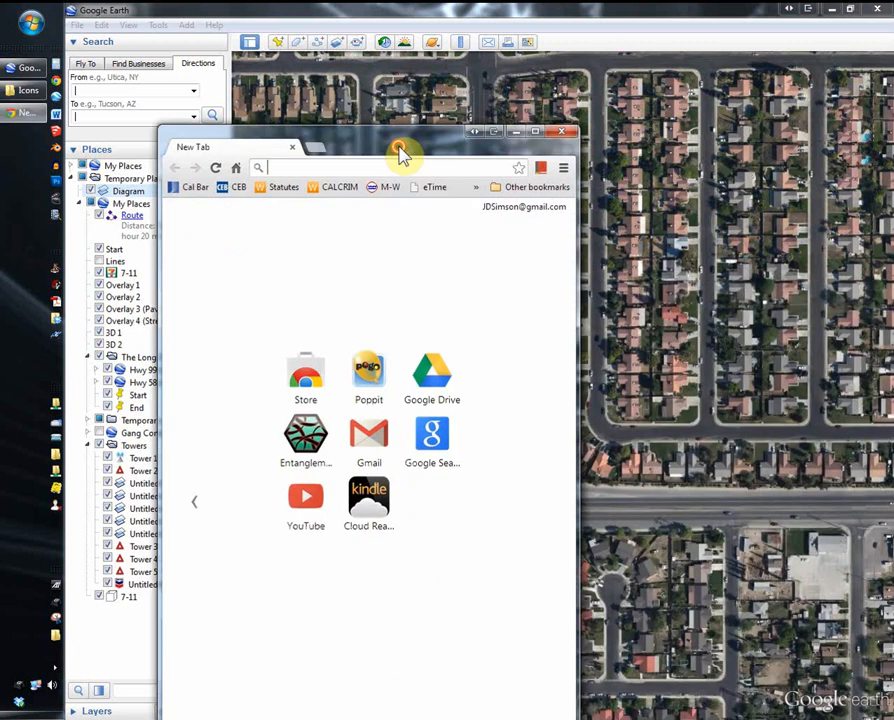
double_click(399, 150)
click(136, 34)
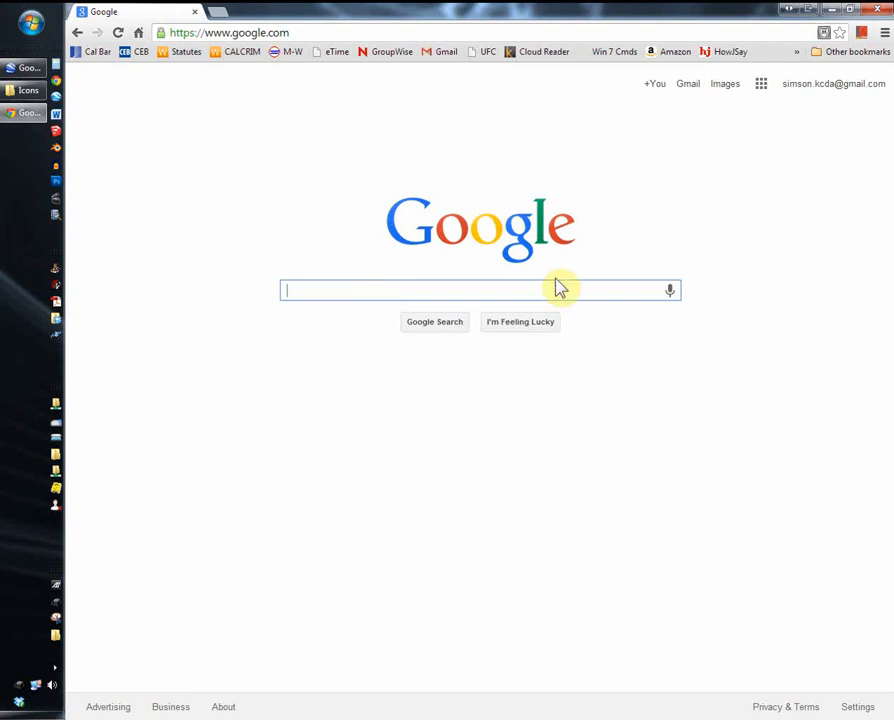
- Search Google Images for "9mm" and look through the pictures found
text(9)
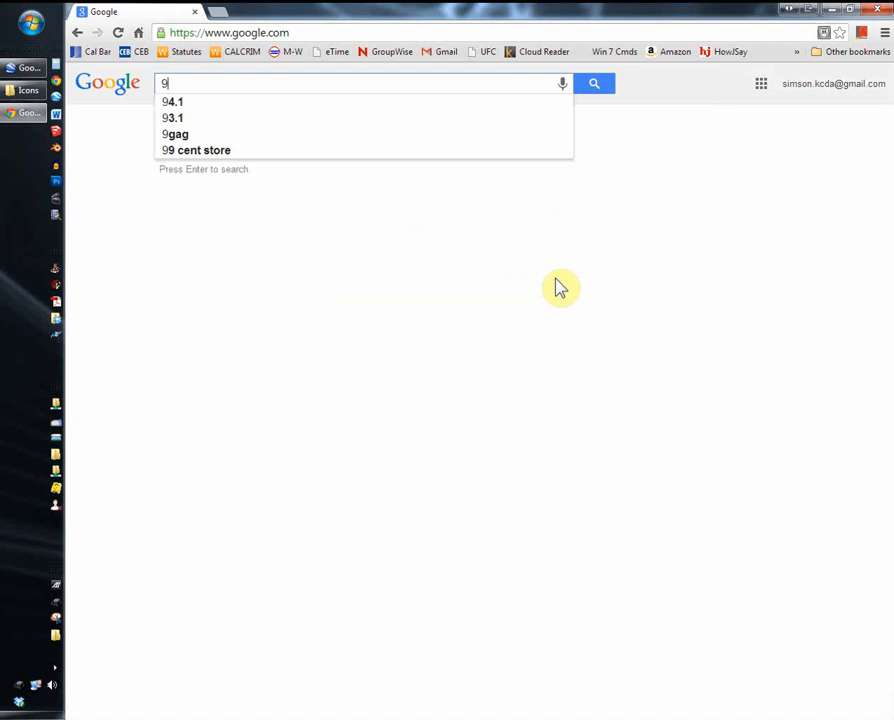
text(mm)
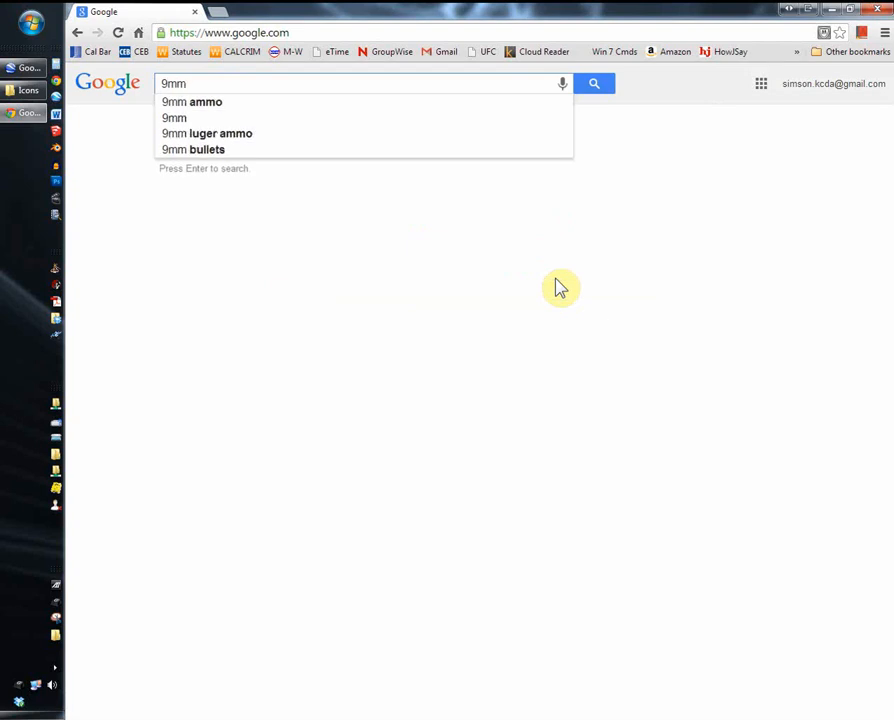
key(Return)
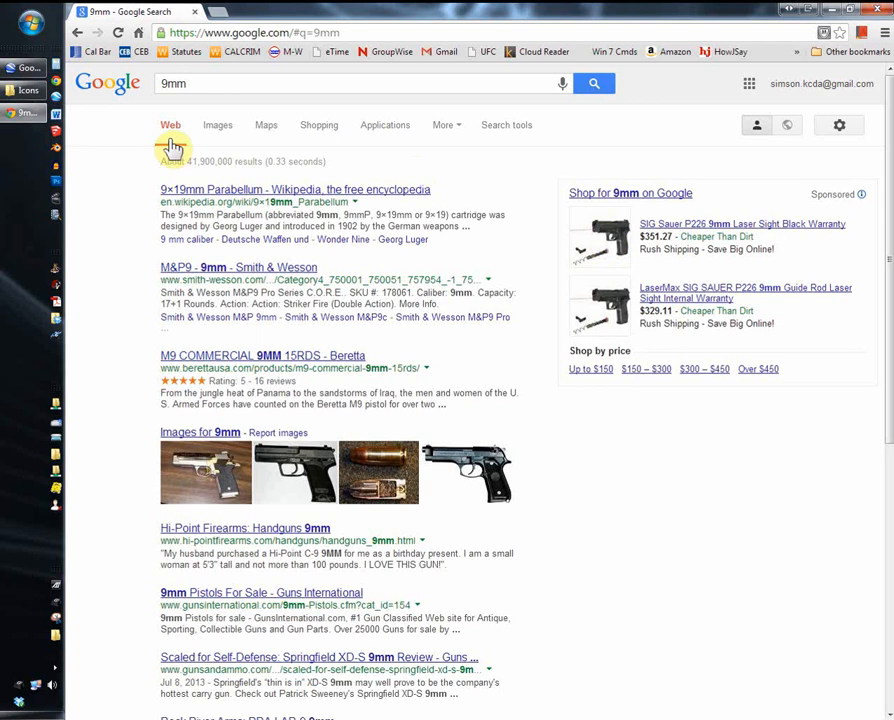
click(220, 128)
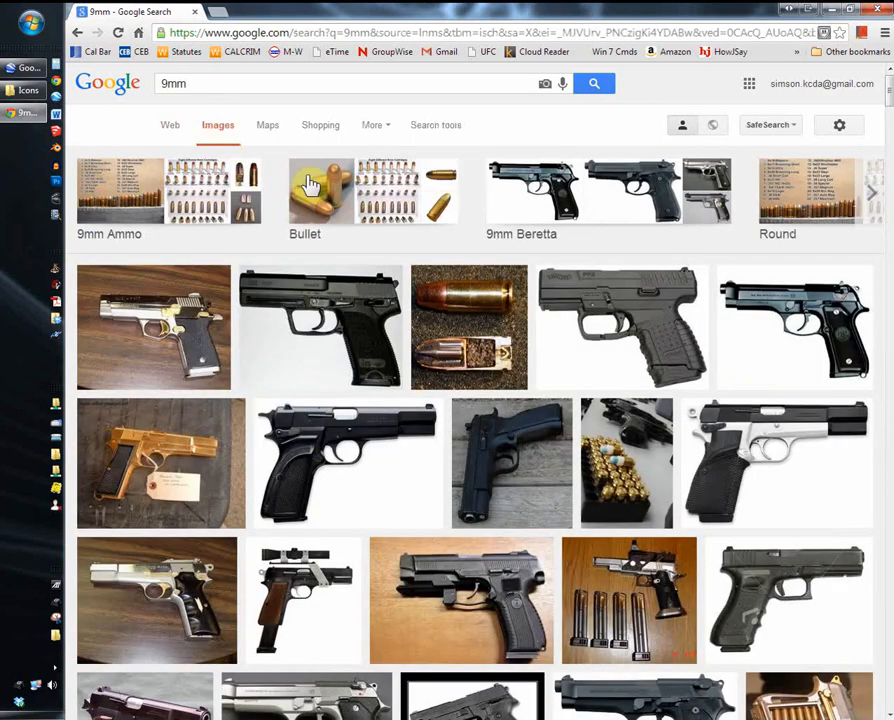
scroll(466, 311, down, 2)
scroll(466, 311, down, 8)
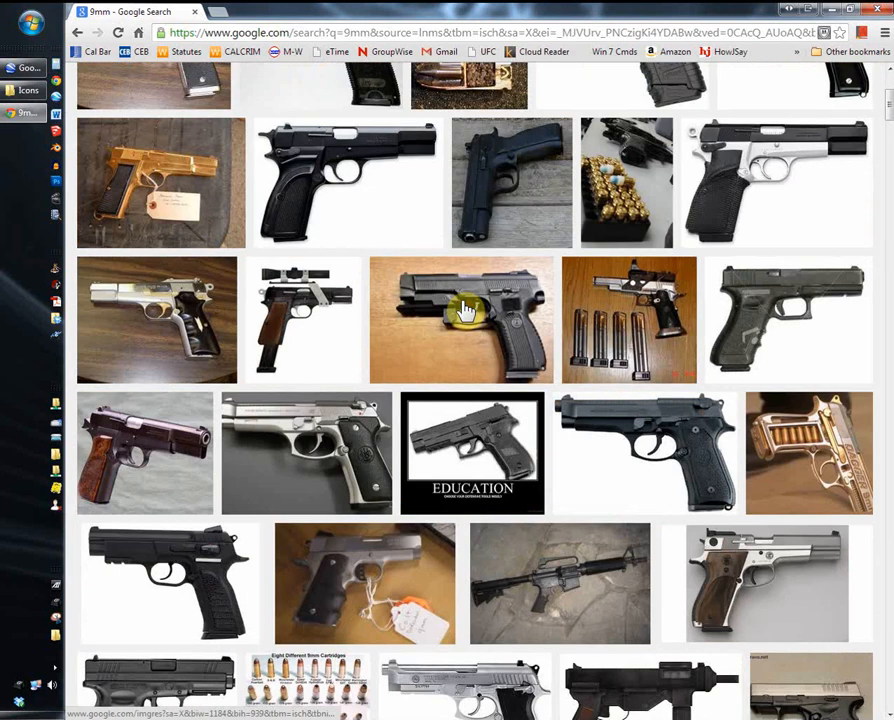
scroll(466, 311, up, 10)
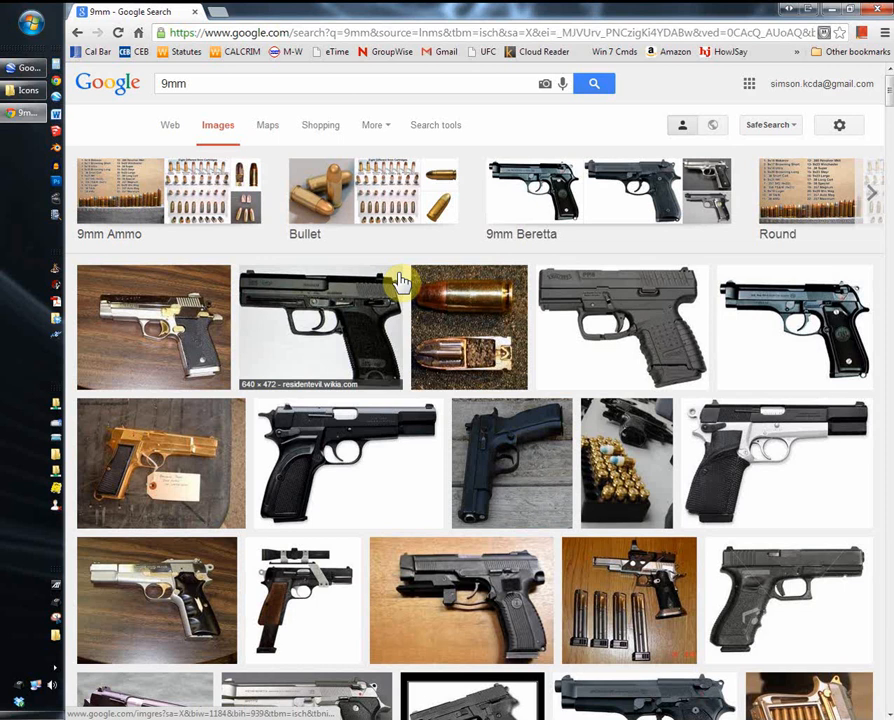
scroll(400, 281, down, 2)
scroll(400, 281, up, 2)
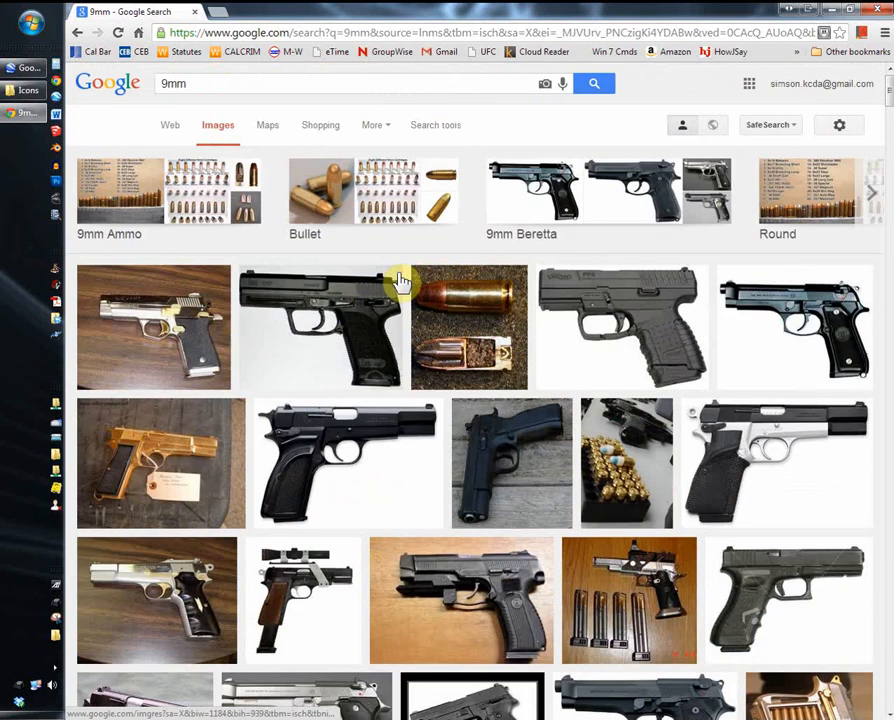
- Open the Walther PPS picture at full size and save it as Walther-PPS-FL.jpg in Dropbox's Training/Google Earth/Resources folder
click(617, 322)
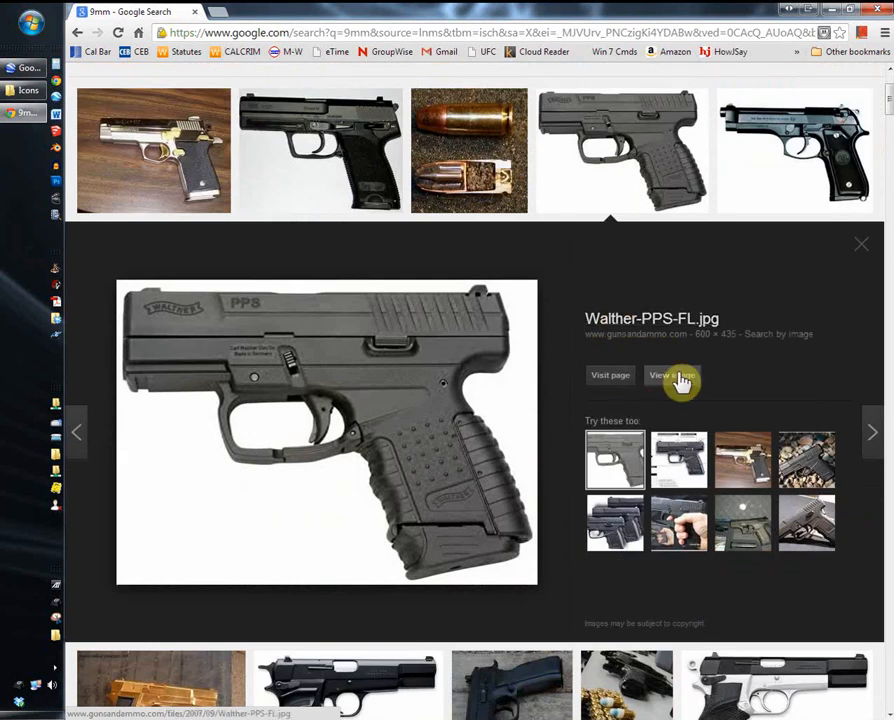
click(674, 379)
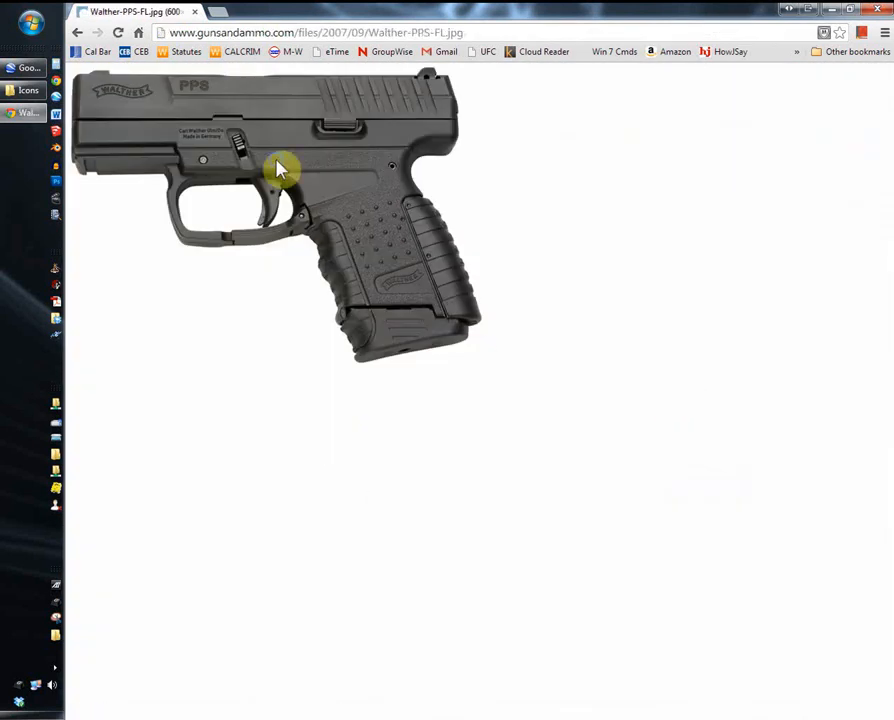
right_click(281, 170)
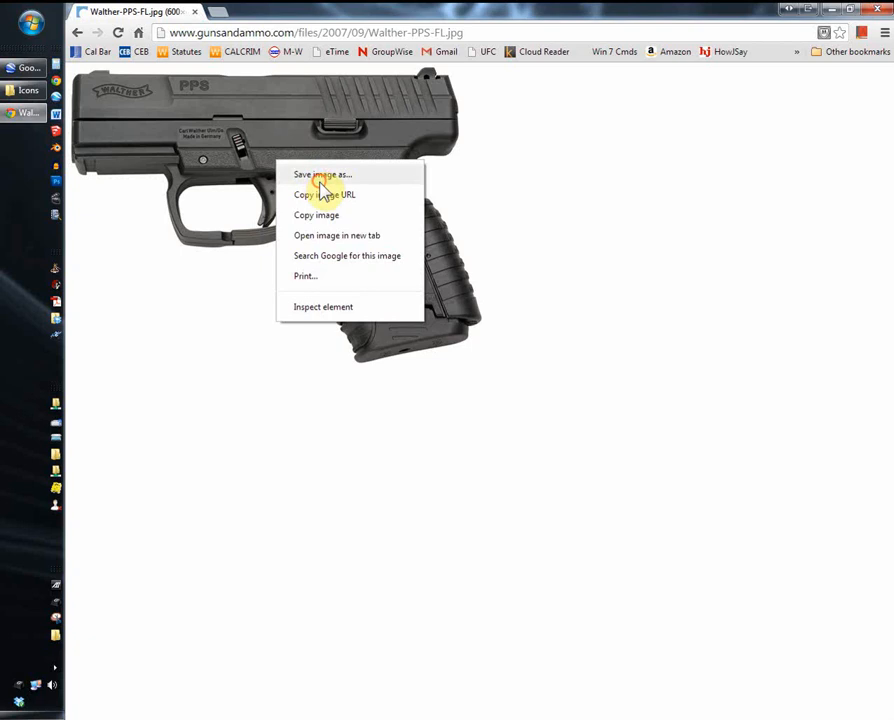
click(318, 175)
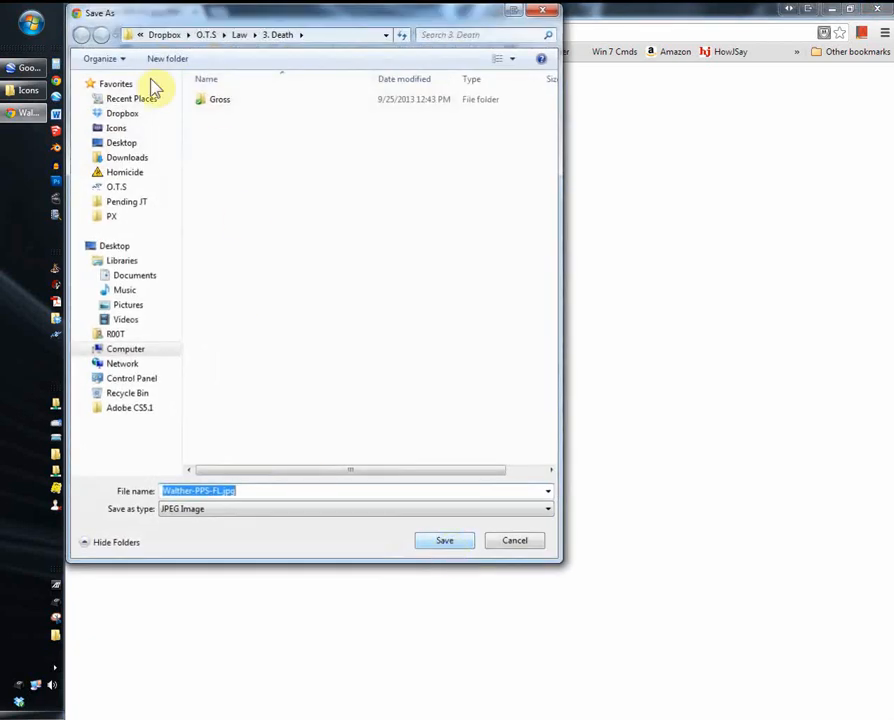
click(118, 114)
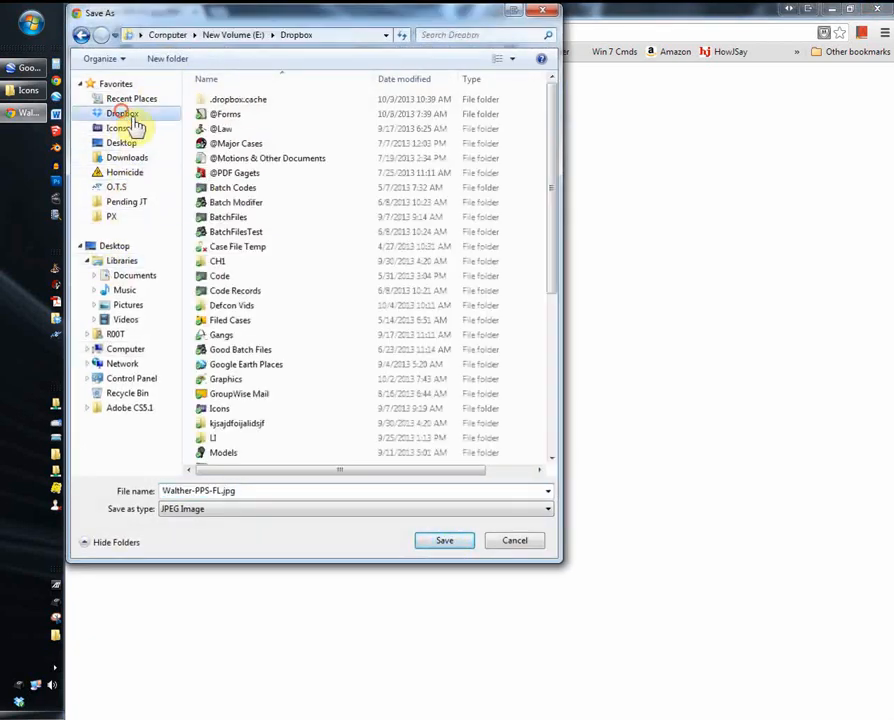
scroll(558, 406, down, 5)
double_click(247, 445)
double_click(233, 99)
double_click(224, 114)
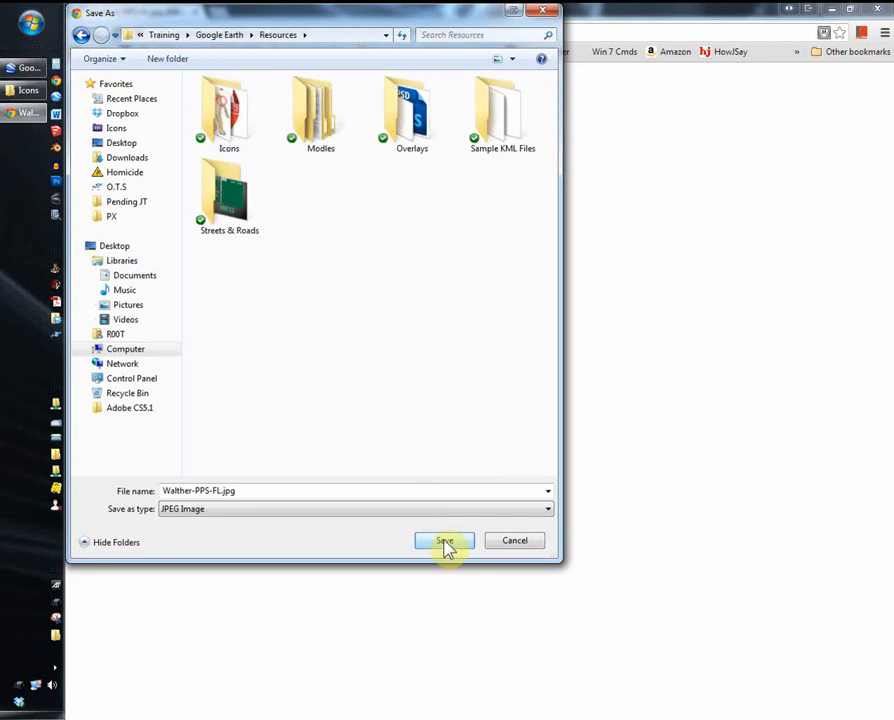
click(444, 540)
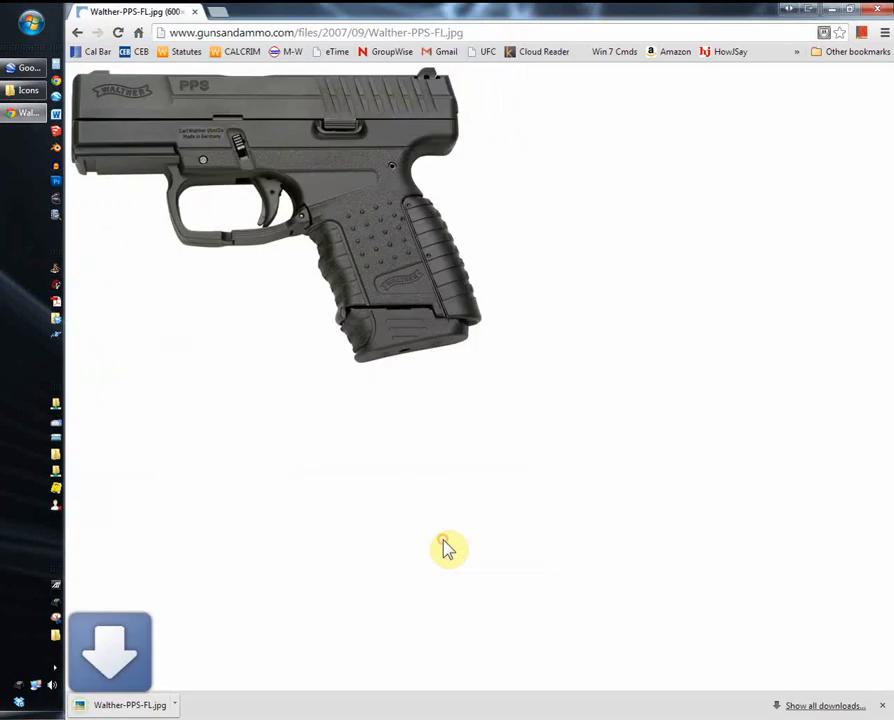
- Switch back to Google Earth and replace the Diagram overlay's image with Walther-PPS-FL.jpg from the training Resources folder
click(833, 14)
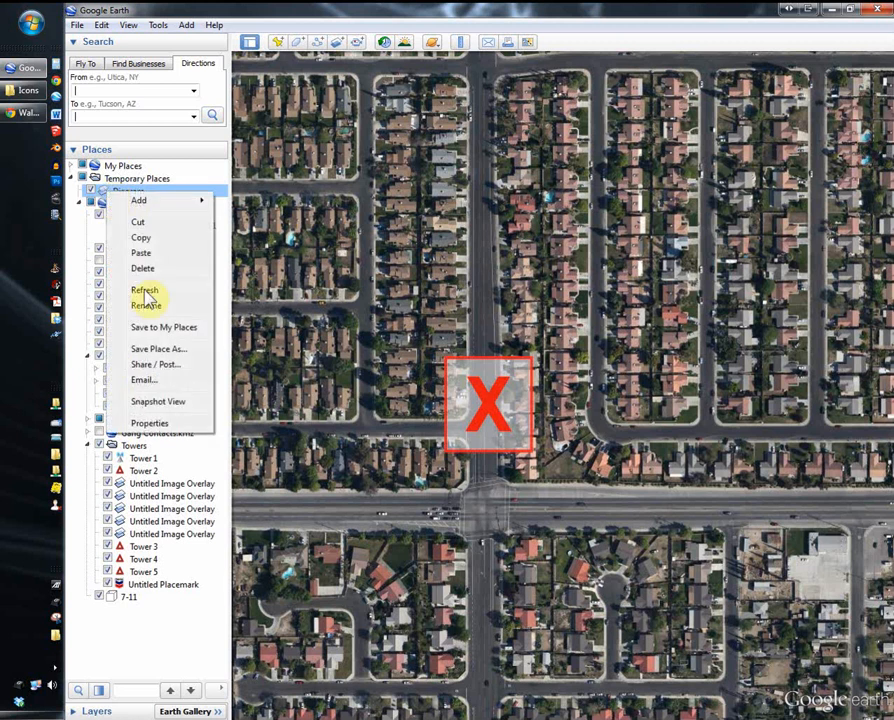
click(150, 423)
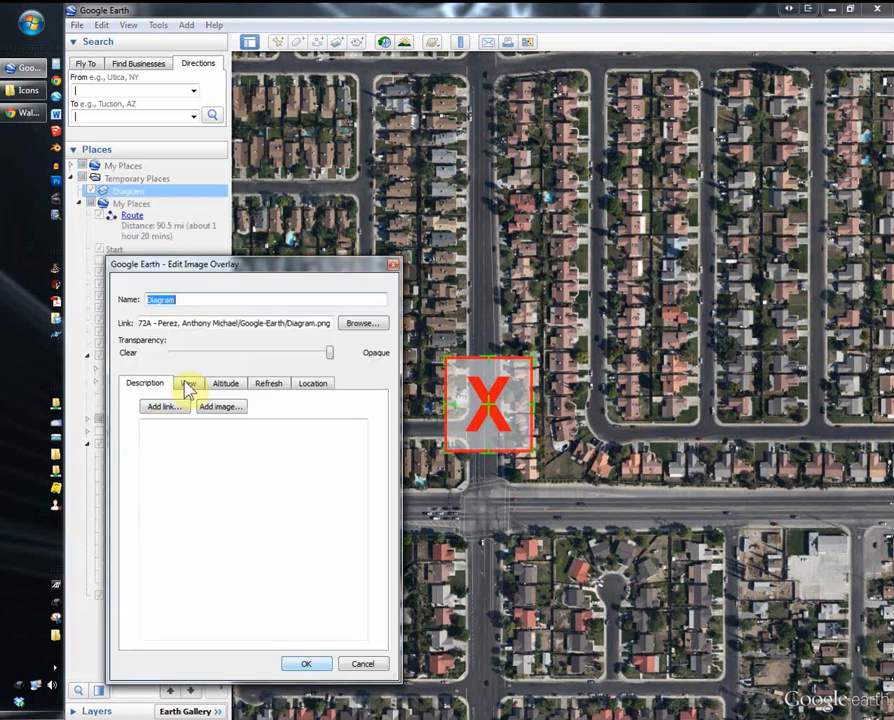
click(374, 336)
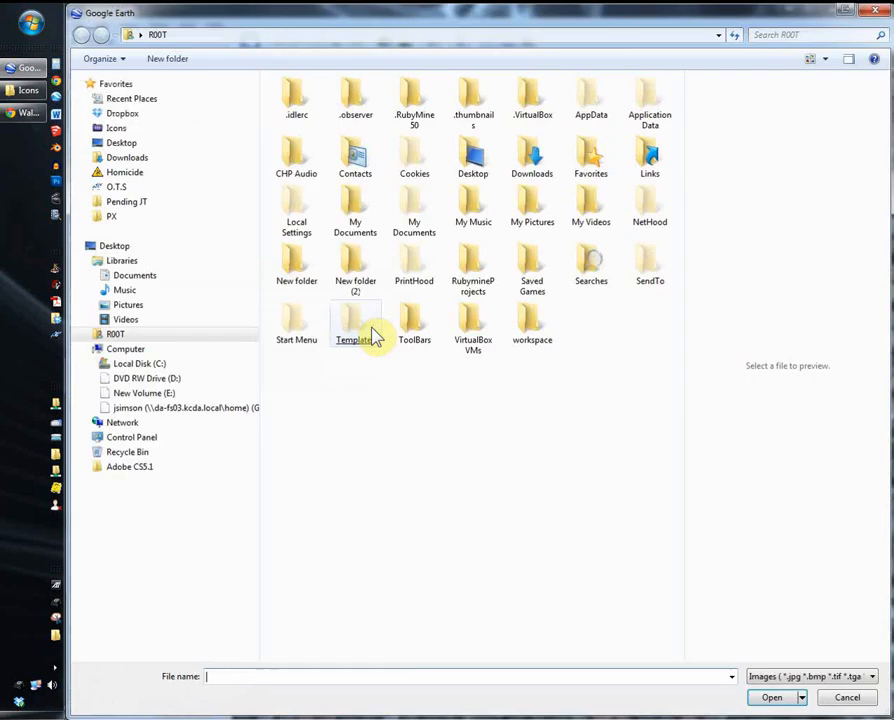
click(117, 114)
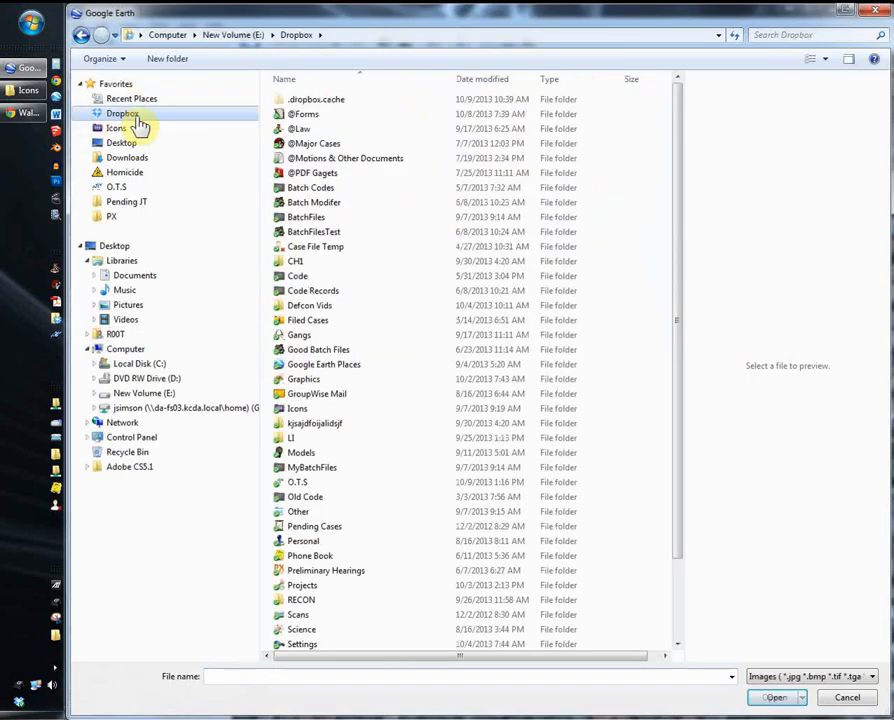
drag(676, 537, 682, 604)
double_click(330, 590)
double_click(311, 99)
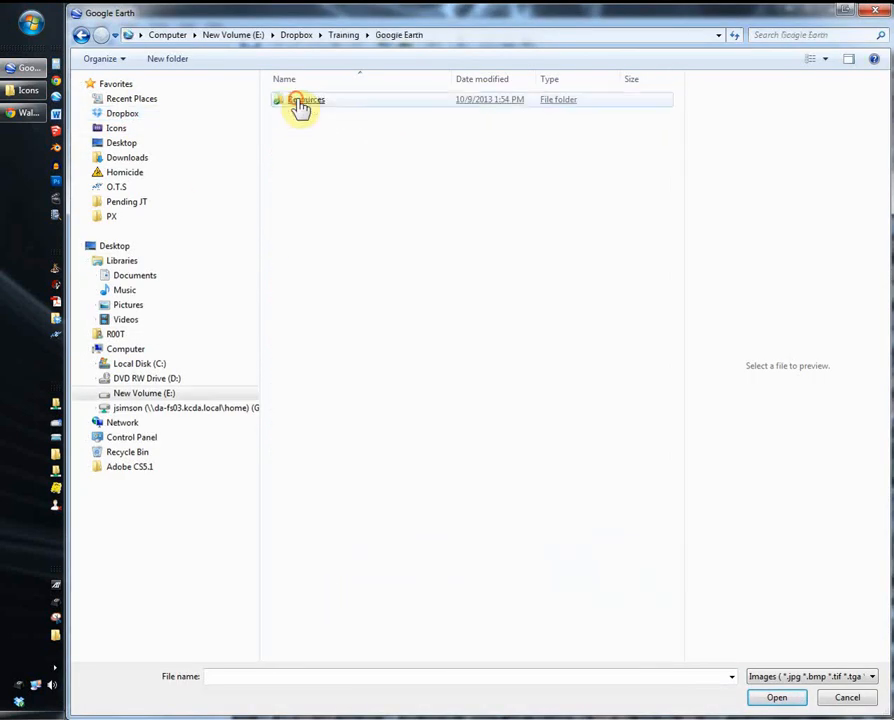
double_click(300, 104)
click(308, 186)
double_click(308, 186)
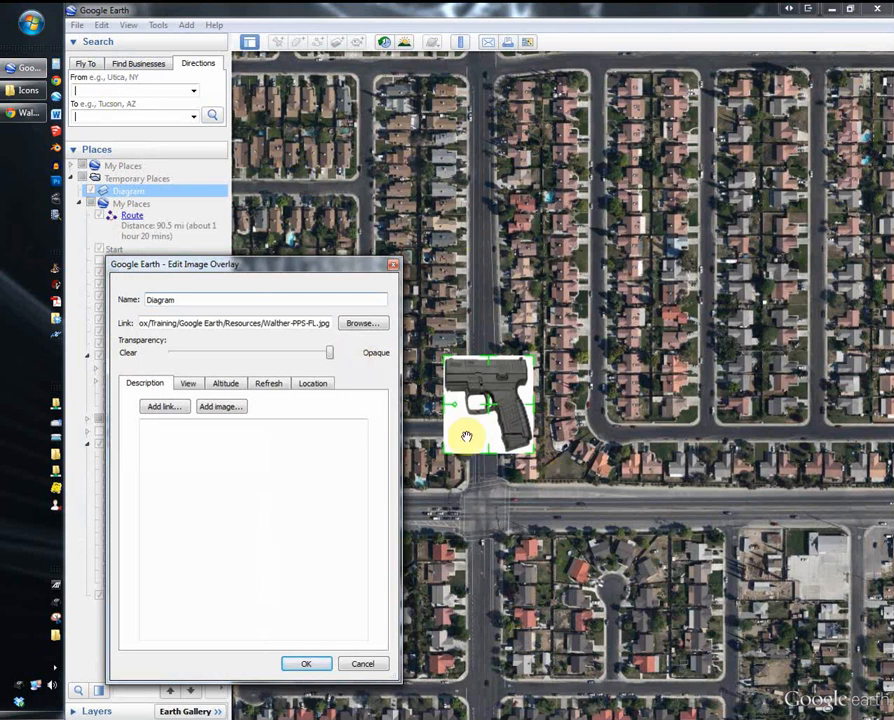
click(306, 664)
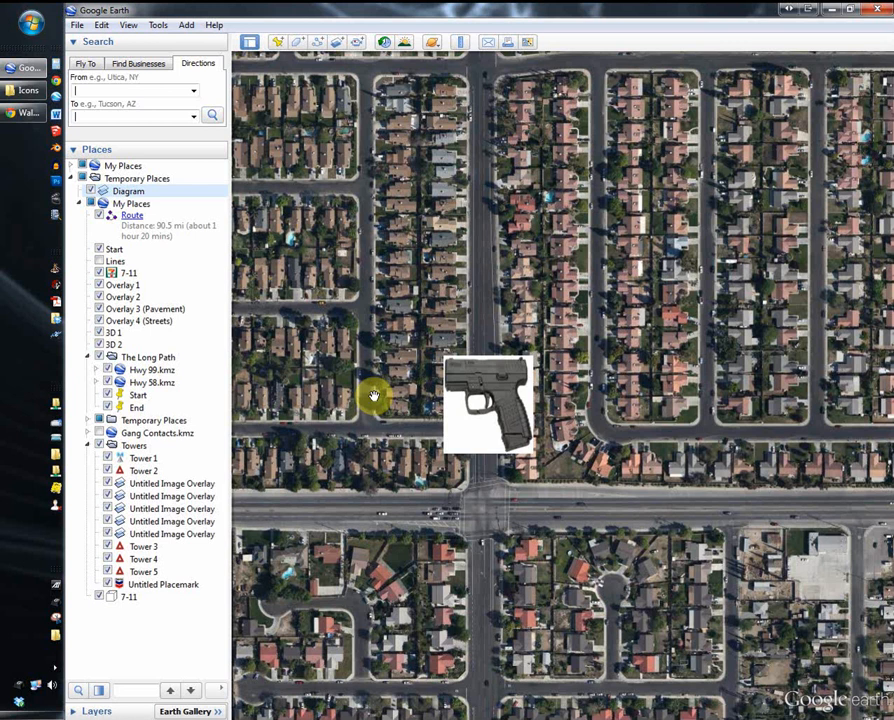
- Start a new placemark and give it Walther-PPS-FL.jpg from the Resources folder as its custom icon
click(278, 47)
click(377, 303)
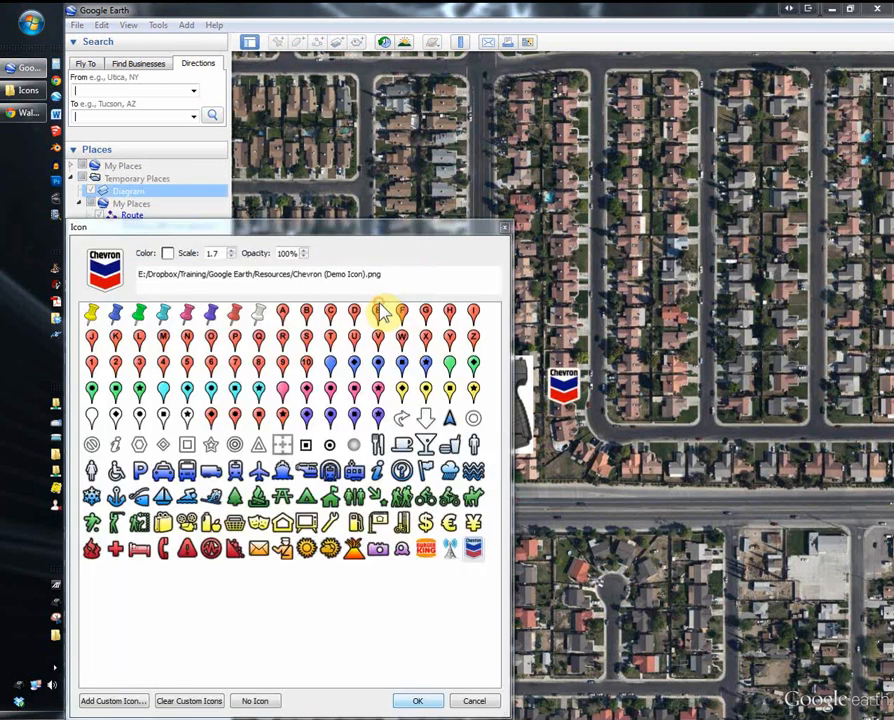
click(113, 700)
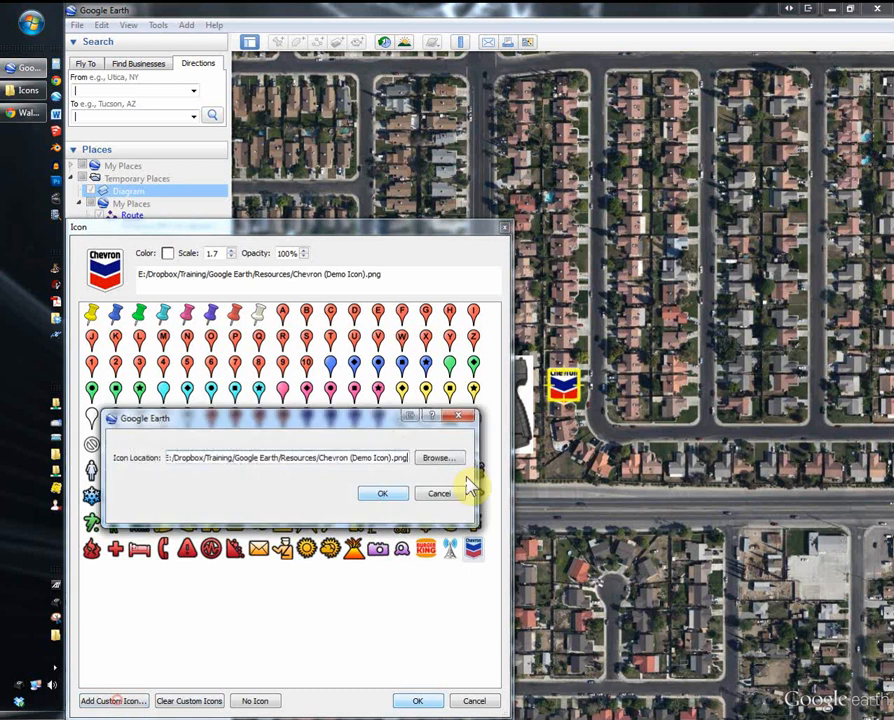
click(446, 461)
click(320, 190)
double_click(328, 190)
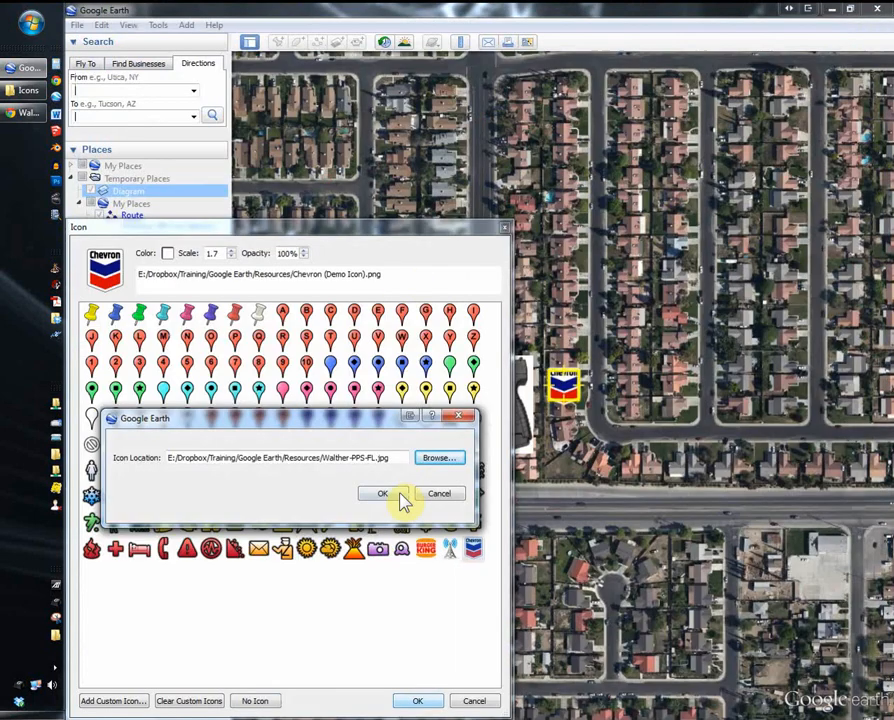
click(400, 496)
click(418, 700)
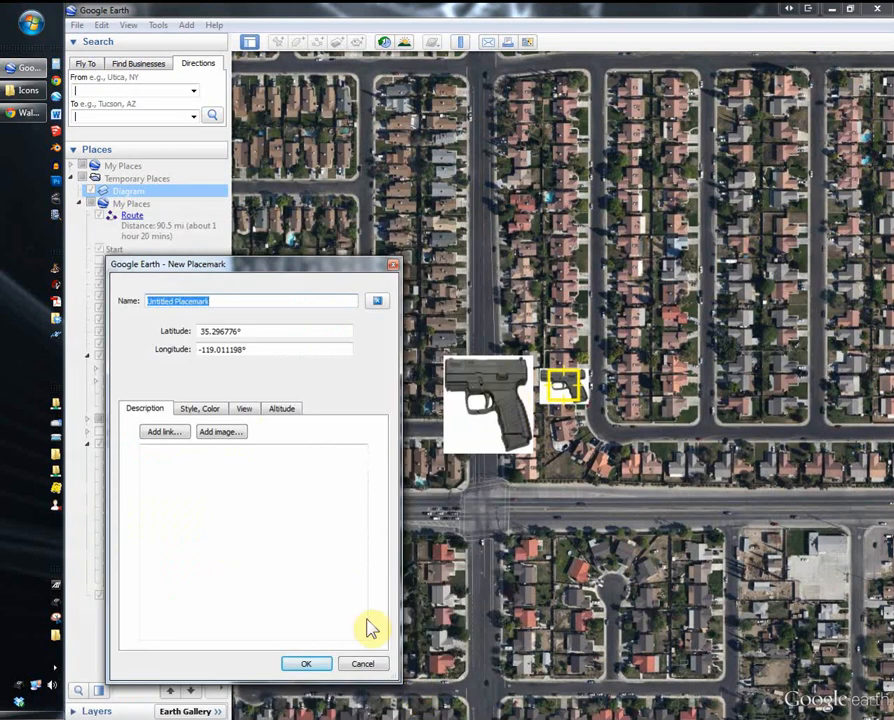
- Finish the pistol placemark and compare how its icon and the Diagram overlay scale when viewed from near and far
click(316, 664)
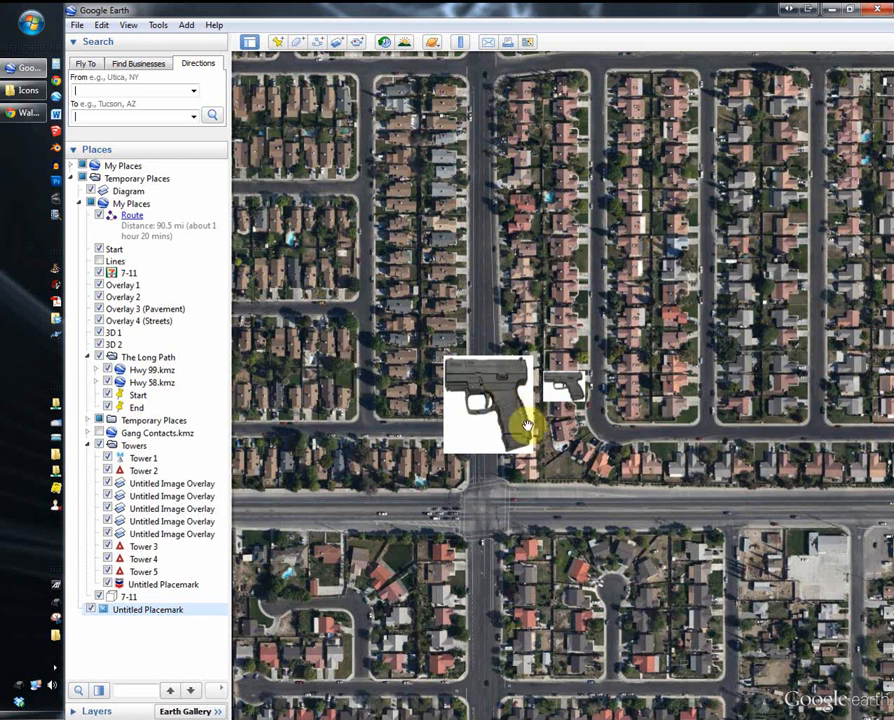
scroll(527, 425, down, 3)
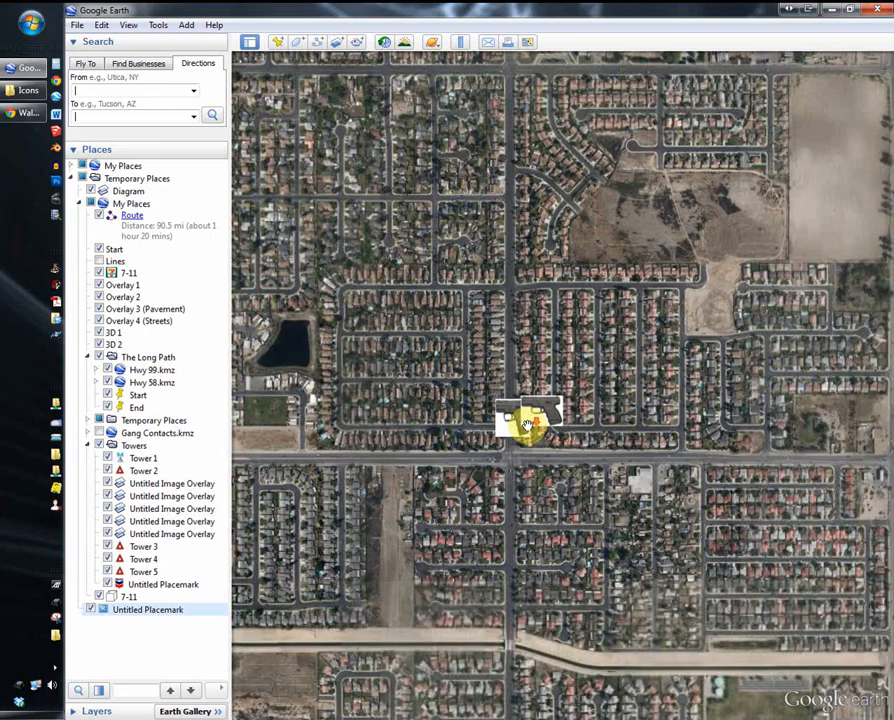
scroll(526, 426, down, 3)
scroll(494, 441, up, 5)
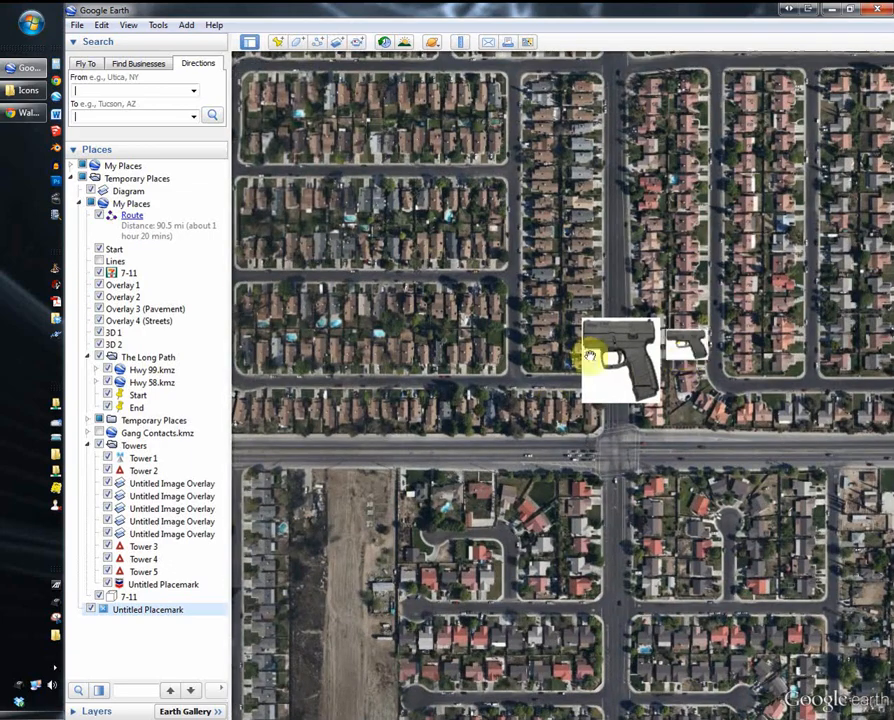
scroll(614, 365, down, 5)
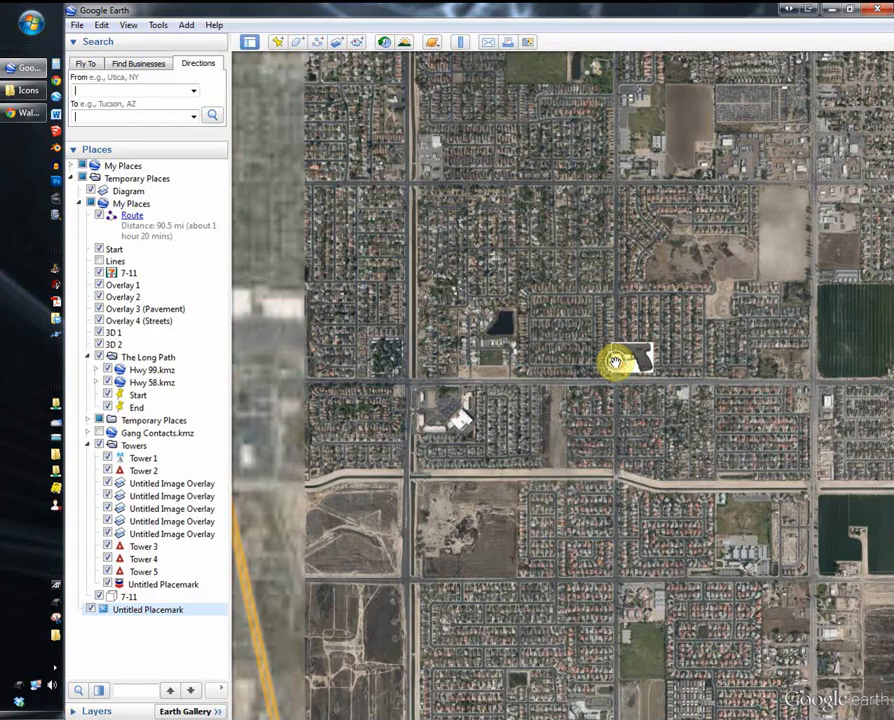
scroll(614, 362, down, 5)
scroll(617, 369, down, 3)
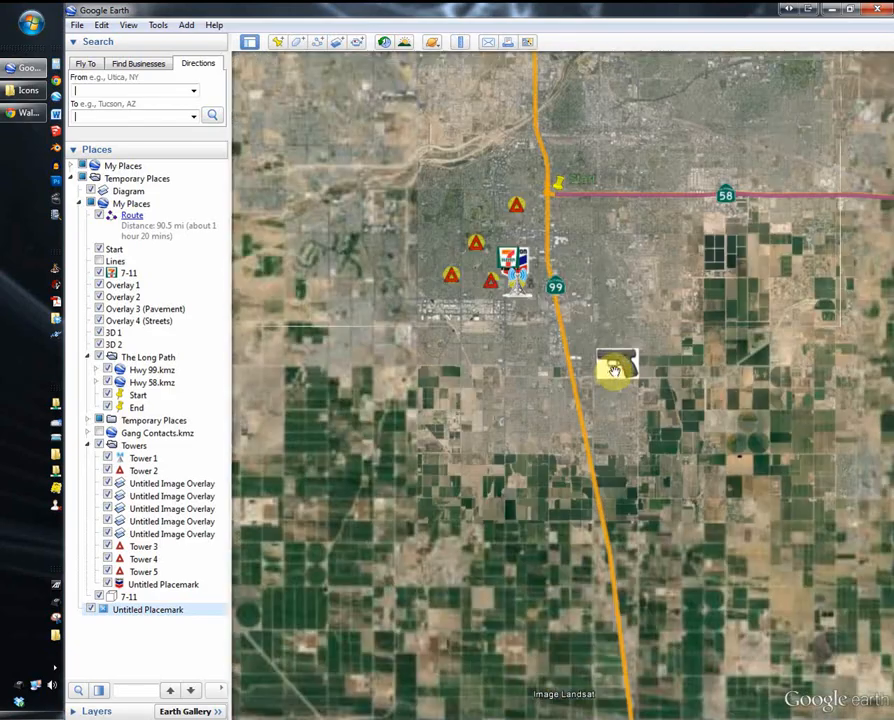
scroll(620, 368, up, 6)
scroll(637, 352, up, 3)
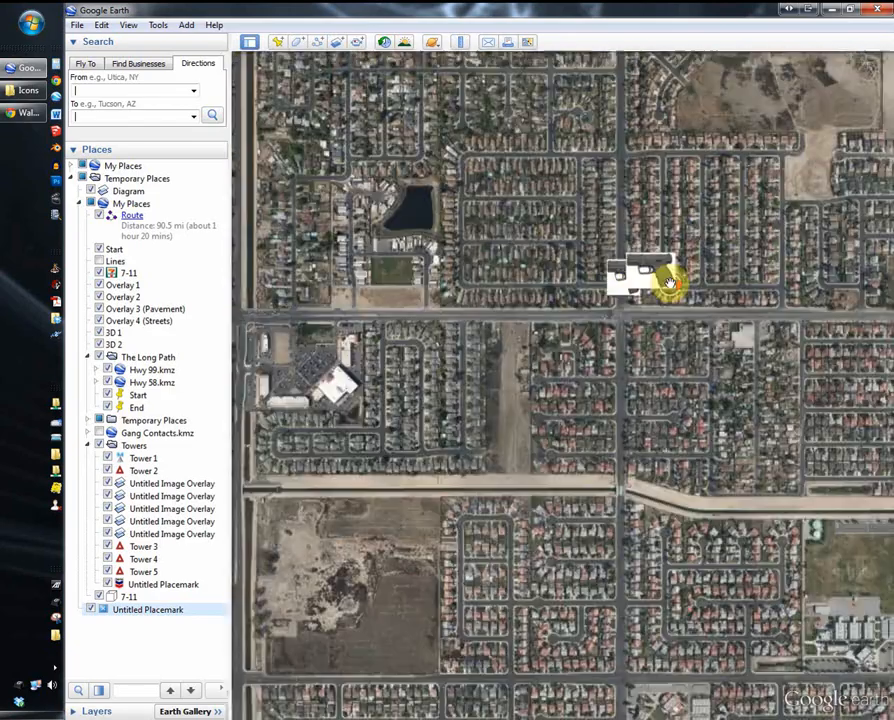
scroll(587, 250, up, 3)
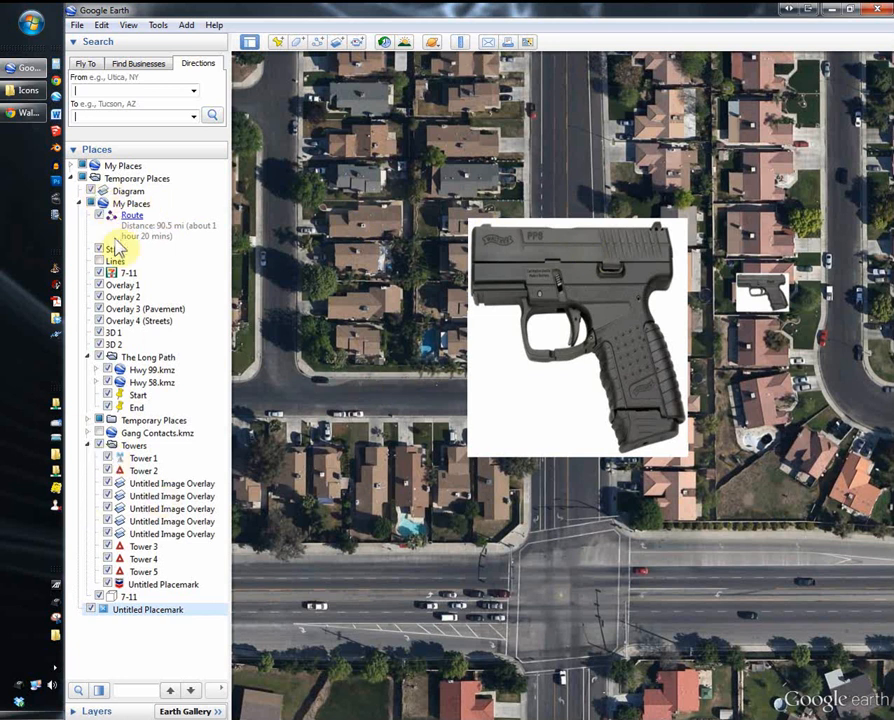
- Visit the saved Overlay 1 and Overlay 2 views and examine the tower coverage circle, street signs and compass rose, facing north
double_click(115, 286)
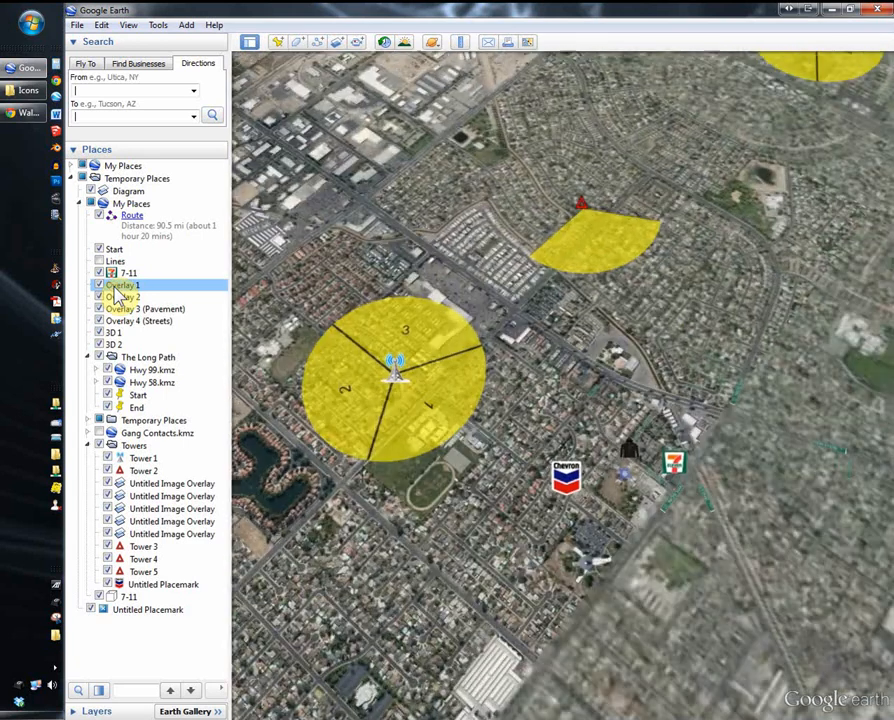
drag(438, 271, 644, 319)
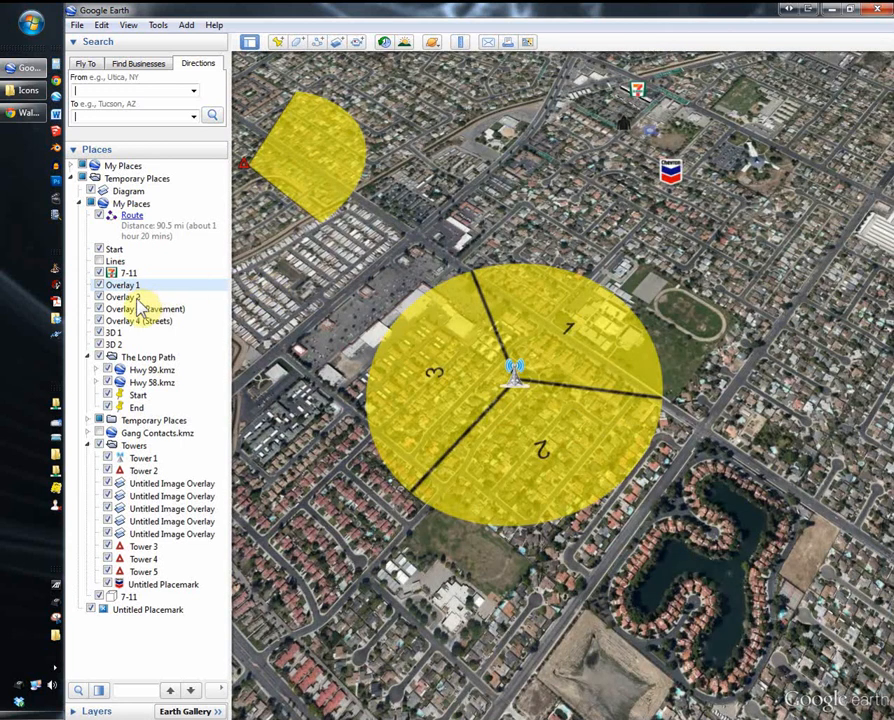
double_click(138, 298)
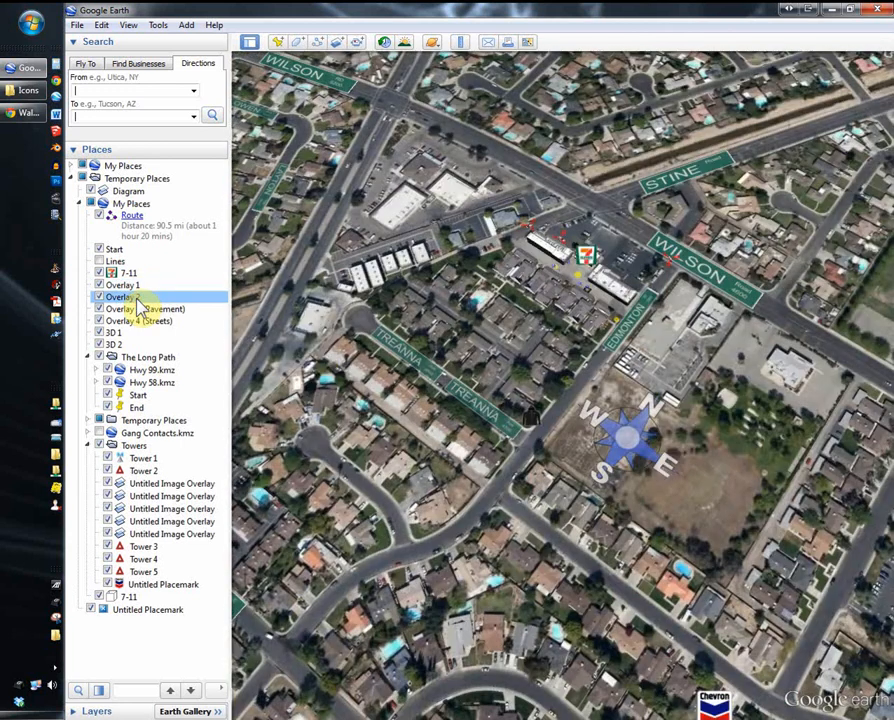
scroll(642, 439, up, 3)
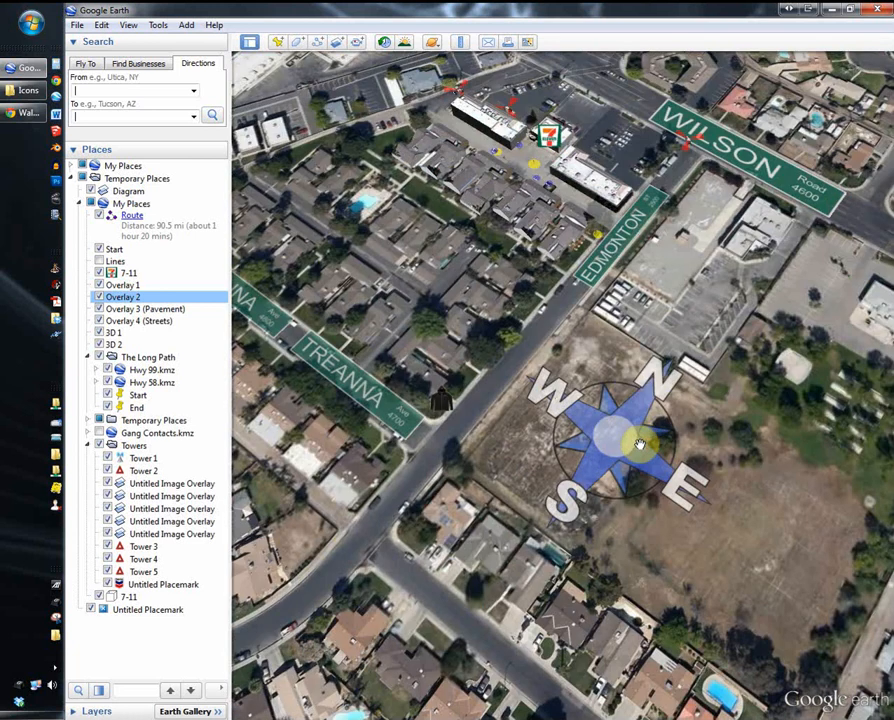
key(n)
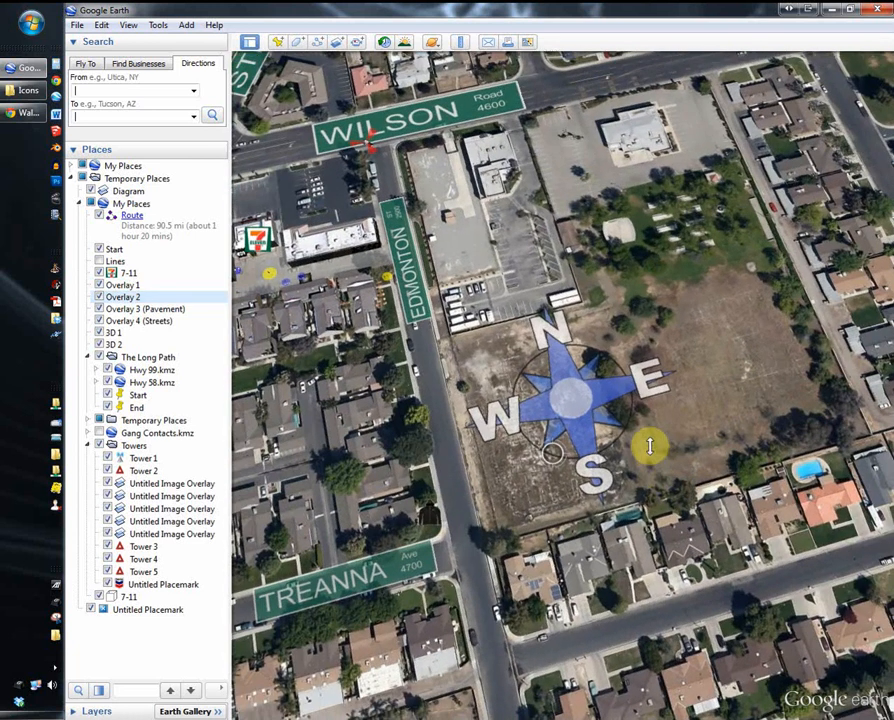
mouse_move(650, 446)
middle_down()
mouse_move(636, 356)
mouse_move(646, 409)
middle_up()
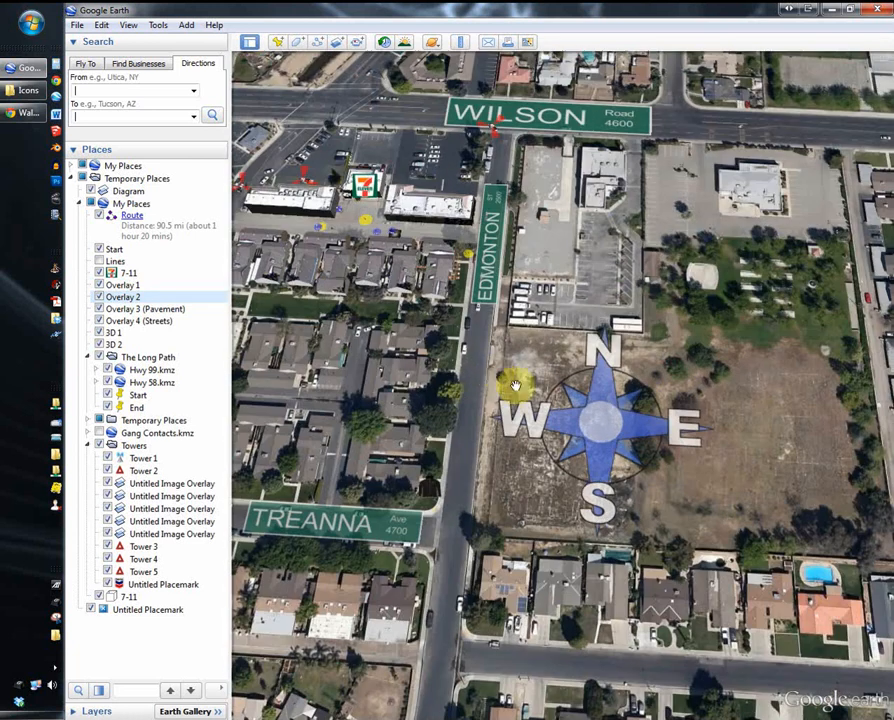
drag(540, 477, 463, 450)
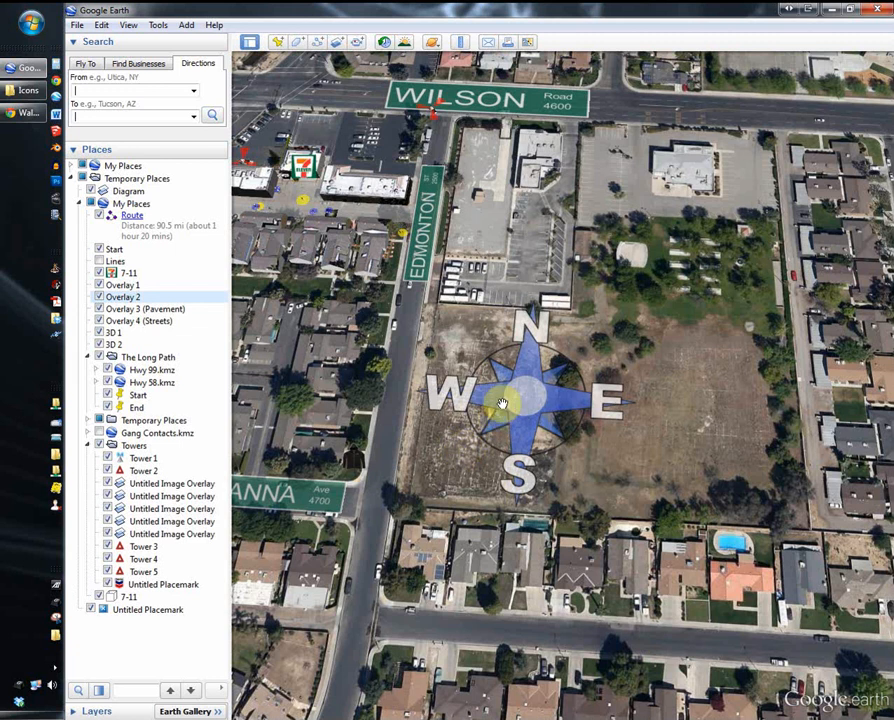
middle_drag(504, 400, 548, 232)
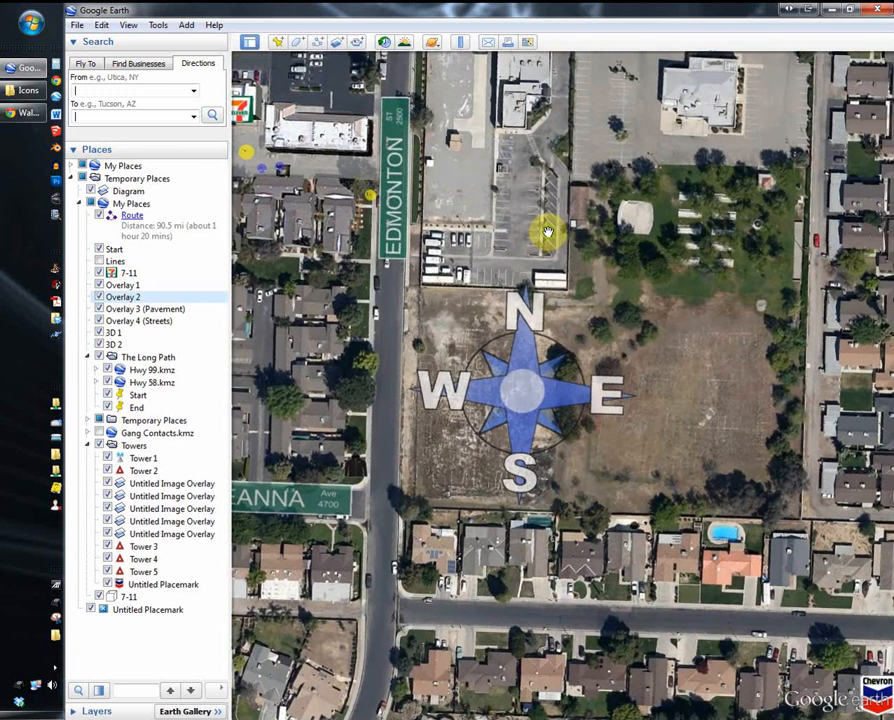
- Set the navigation controls to show always, and practise resetting the rotated map view to north with the compass
click(127, 26)
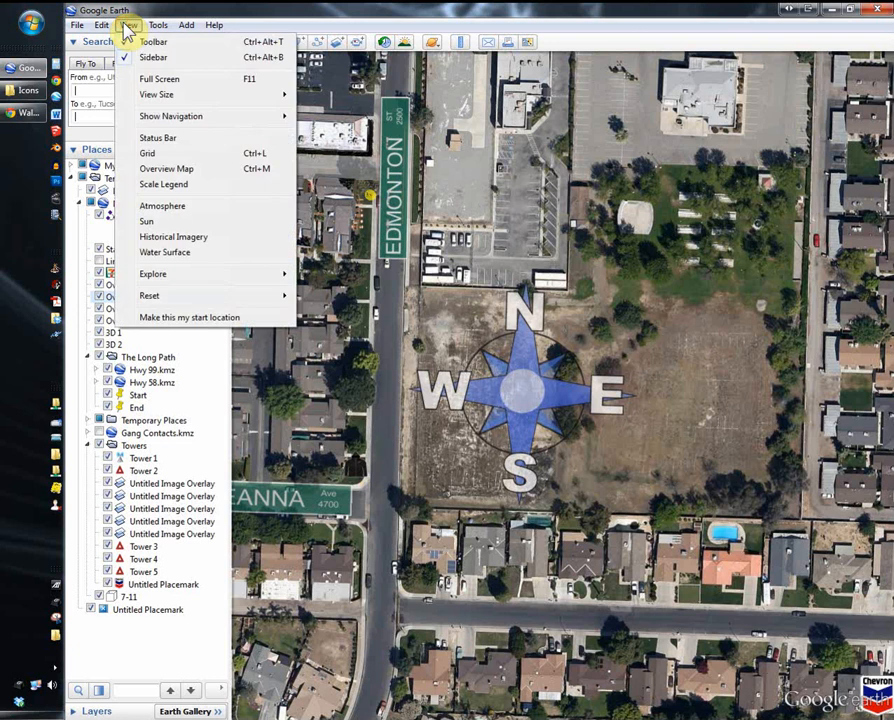
click(176, 122)
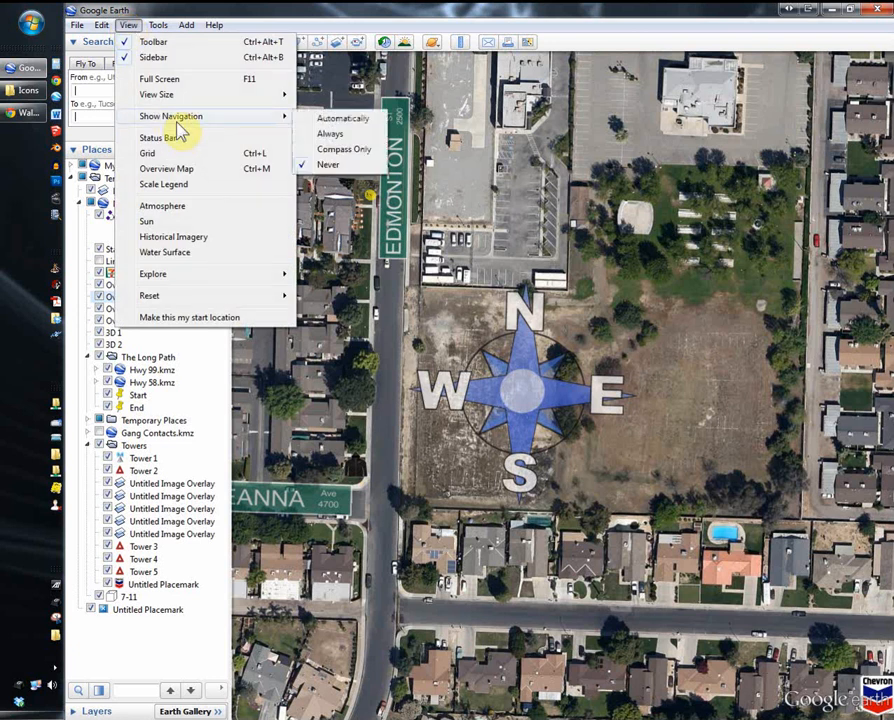
click(333, 135)
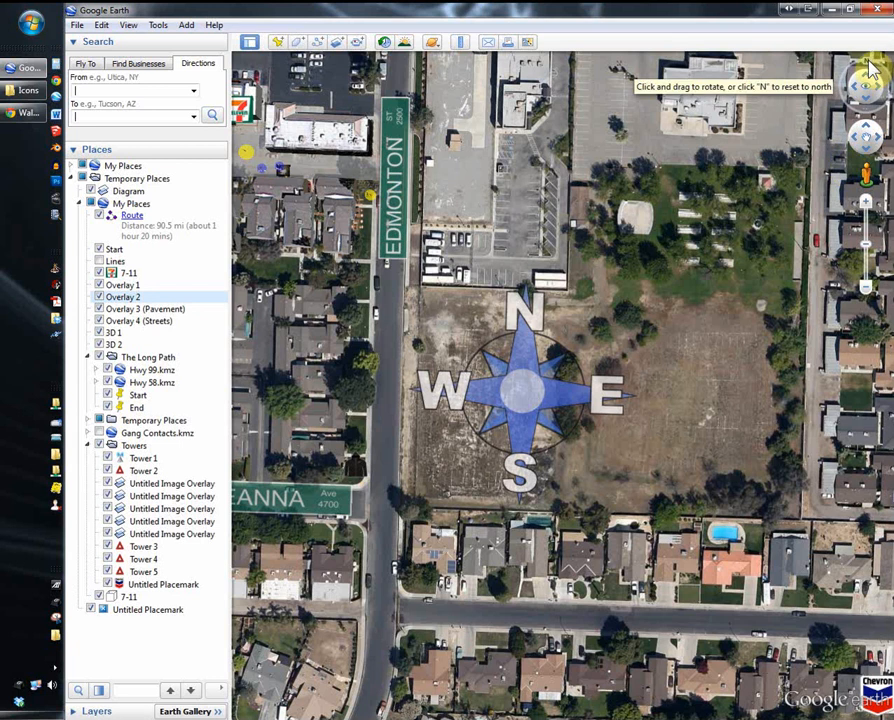
click(870, 68)
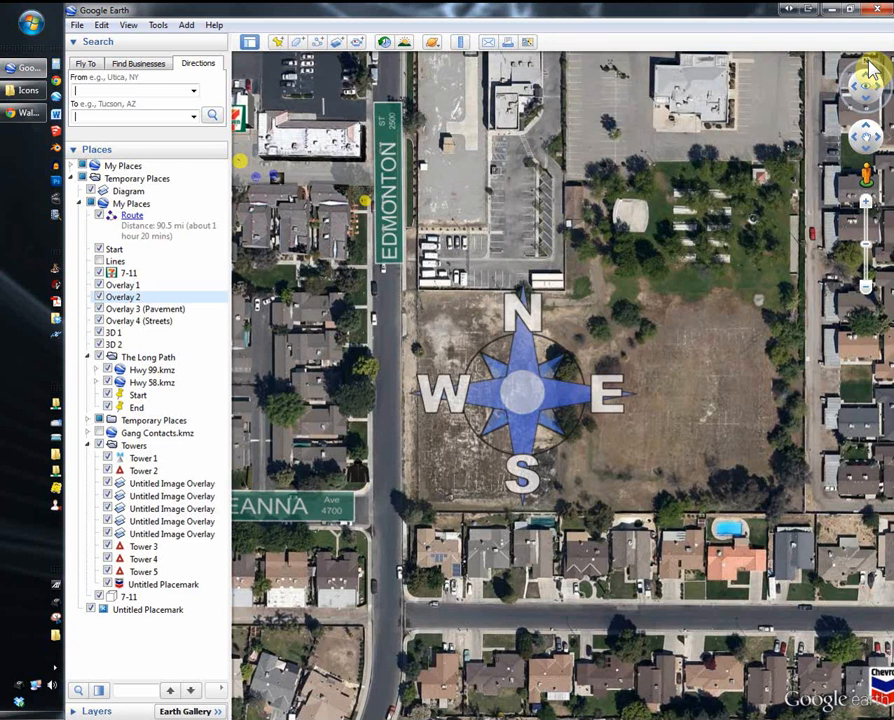
mouse_move(574, 373)
middle_down()
mouse_move(628, 376)
mouse_move(822, 344)
middle_up()
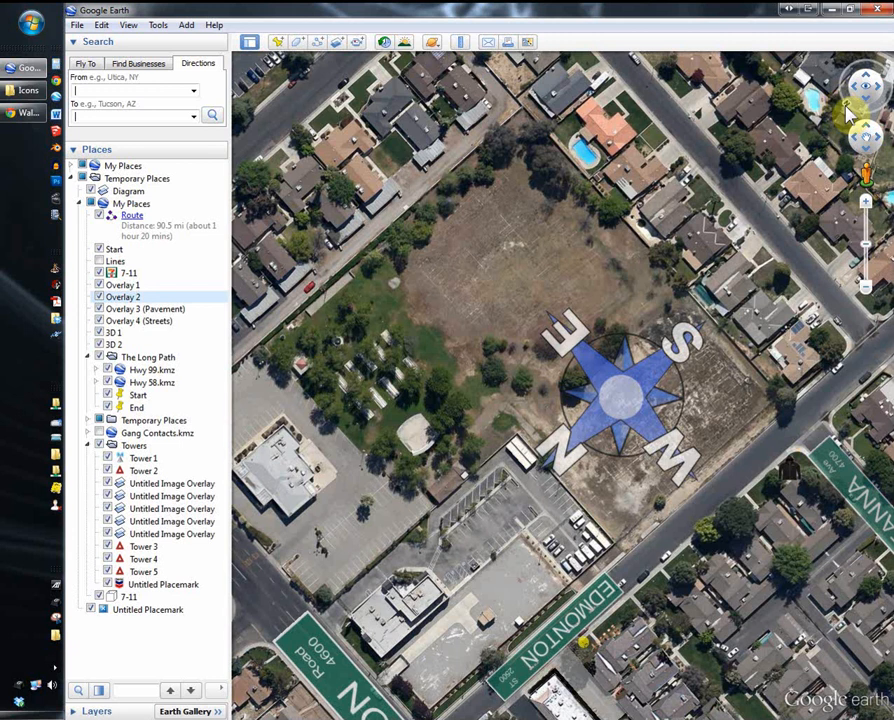
click(848, 113)
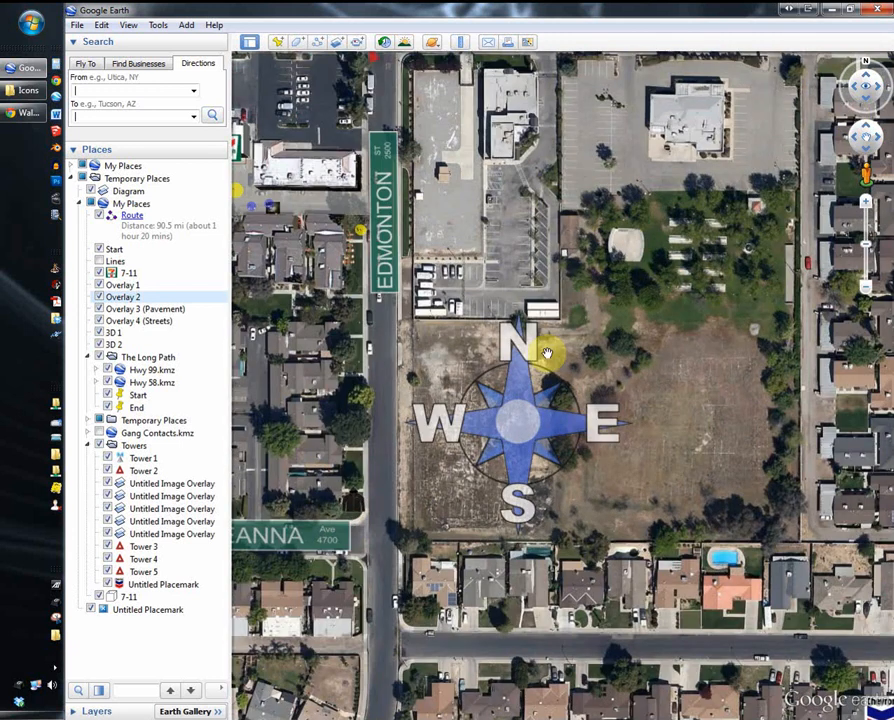
- Start a new image overlay named CR and use Compass Rose.png from the Resources/Overlays folder as its image
click(338, 44)
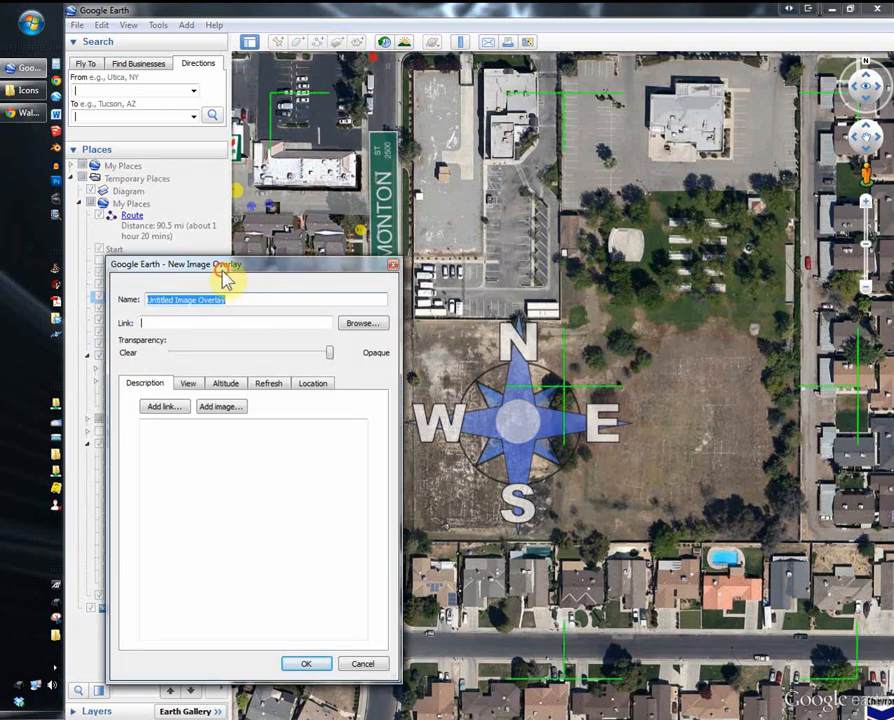
drag(225, 279, 295, 292)
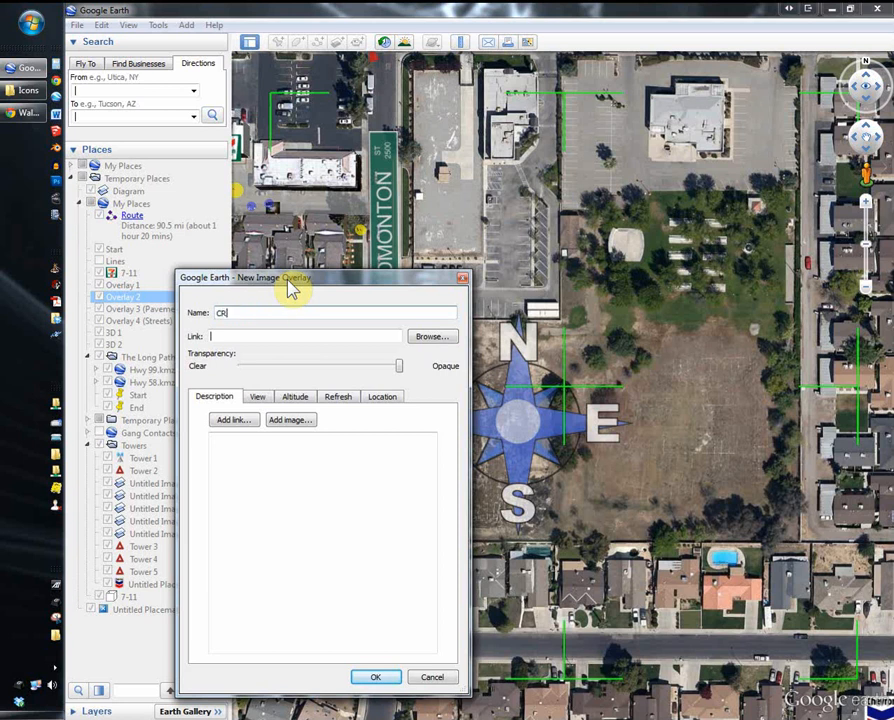
click(432, 337)
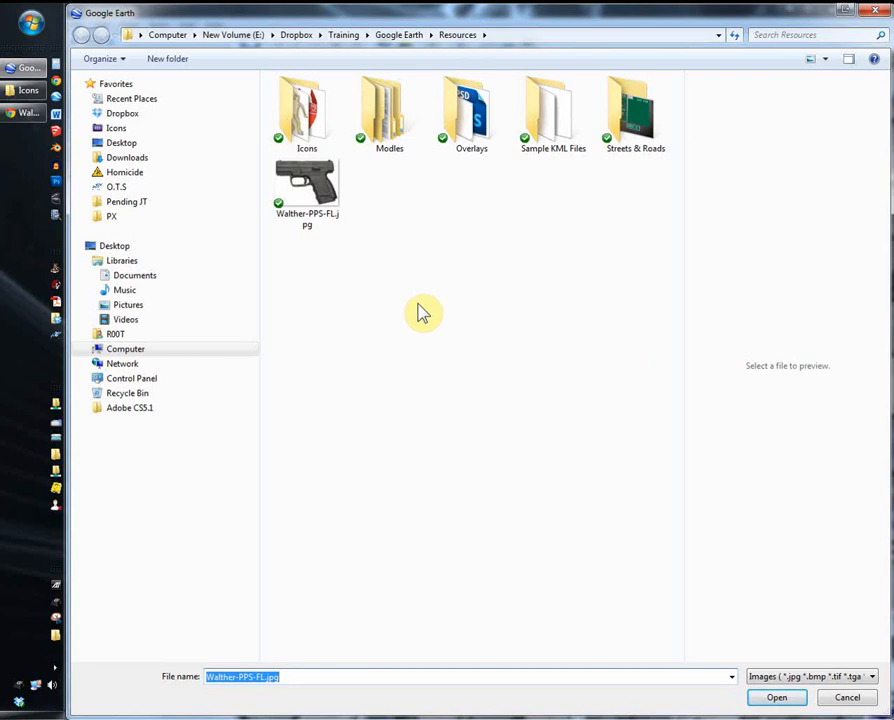
double_click(470, 125)
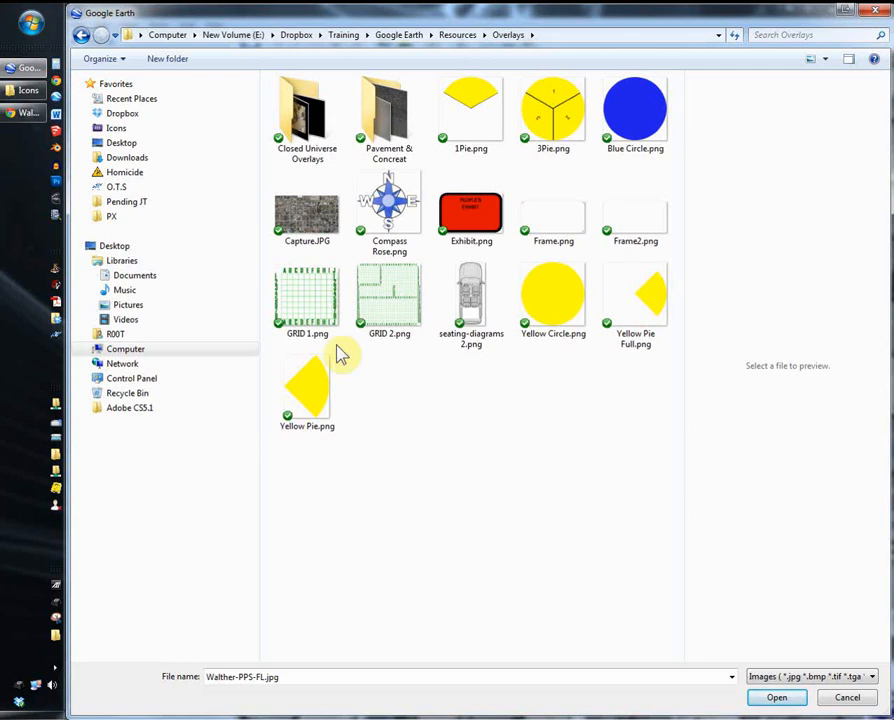
click(322, 313)
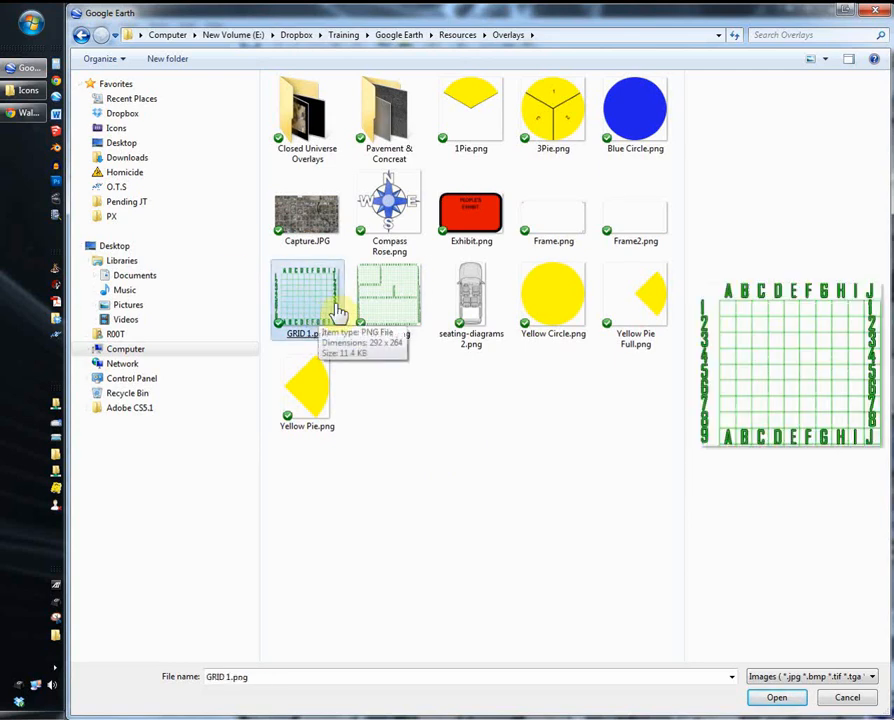
click(372, 303)
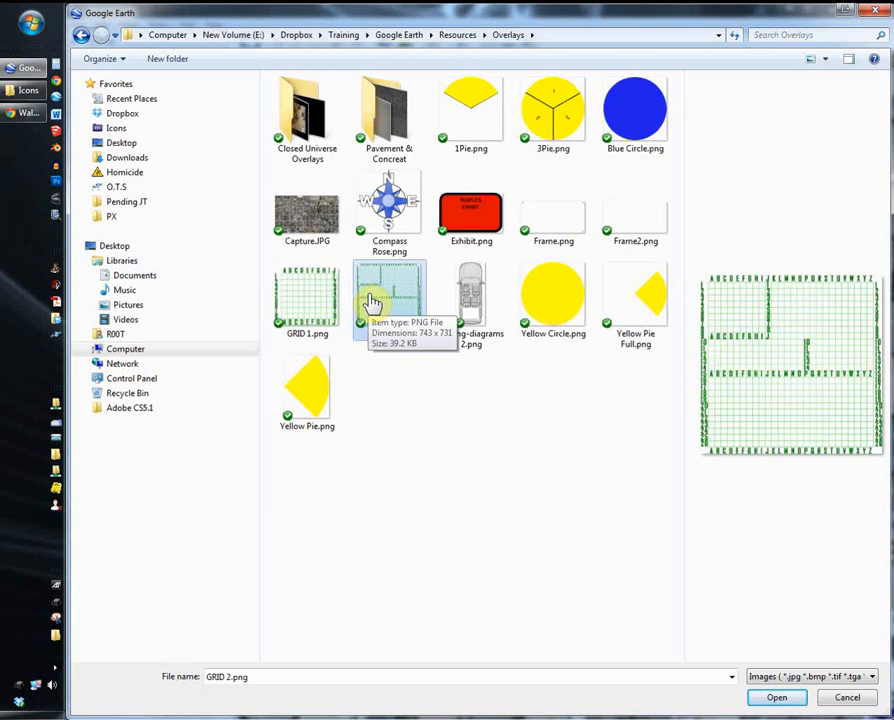
double_click(392, 207)
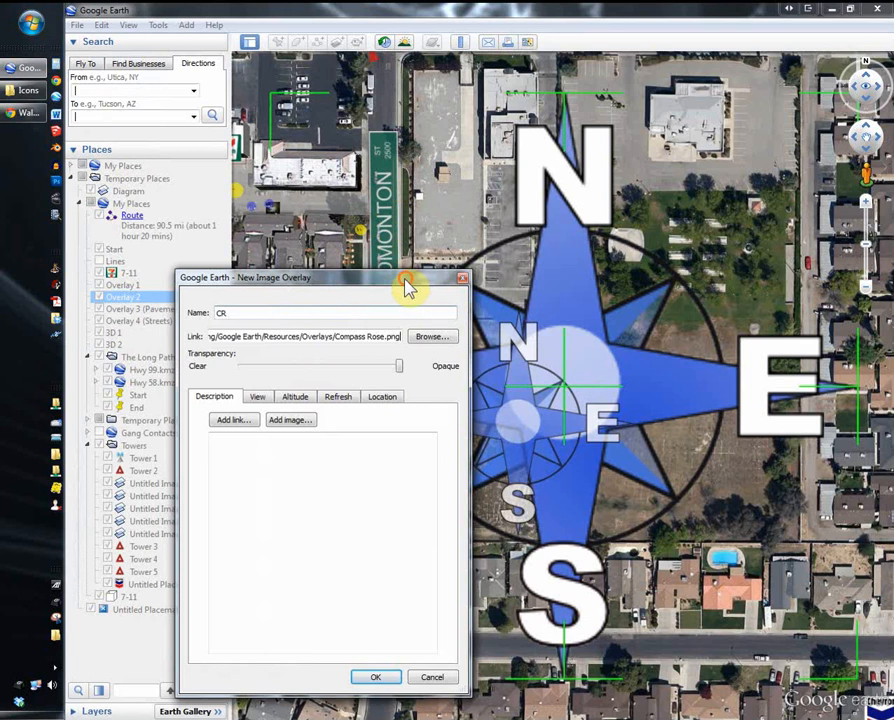
- Rotate the CR compass rose overlay slightly counterclockwise on the map
drag(407, 288, 178, 302)
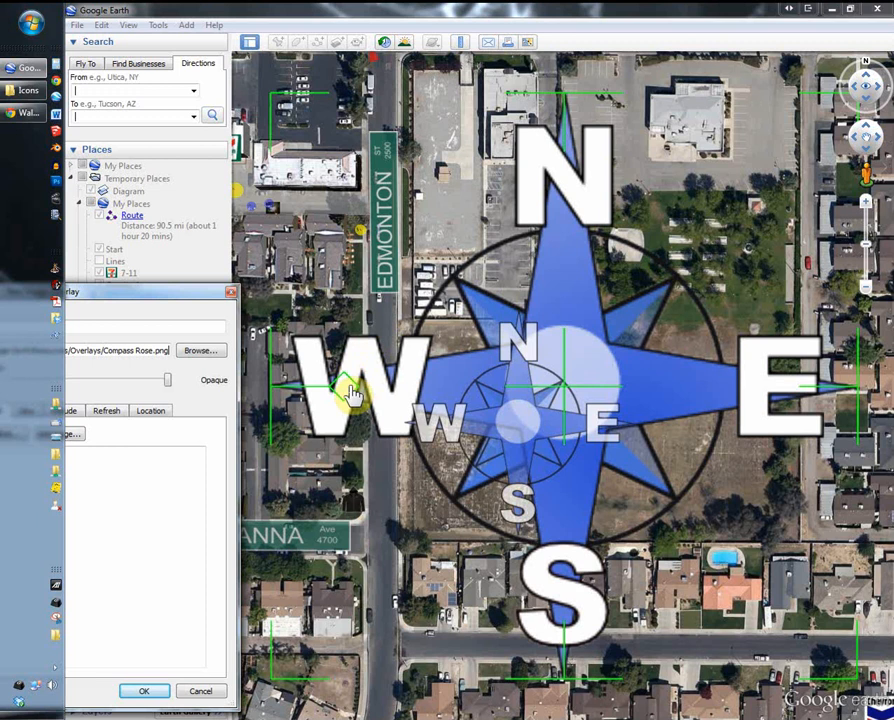
mouse_move(352, 393)
mouse_down()
mouse_move(346, 410)
mouse_move(355, 432)
mouse_move(344, 395)
mouse_up()
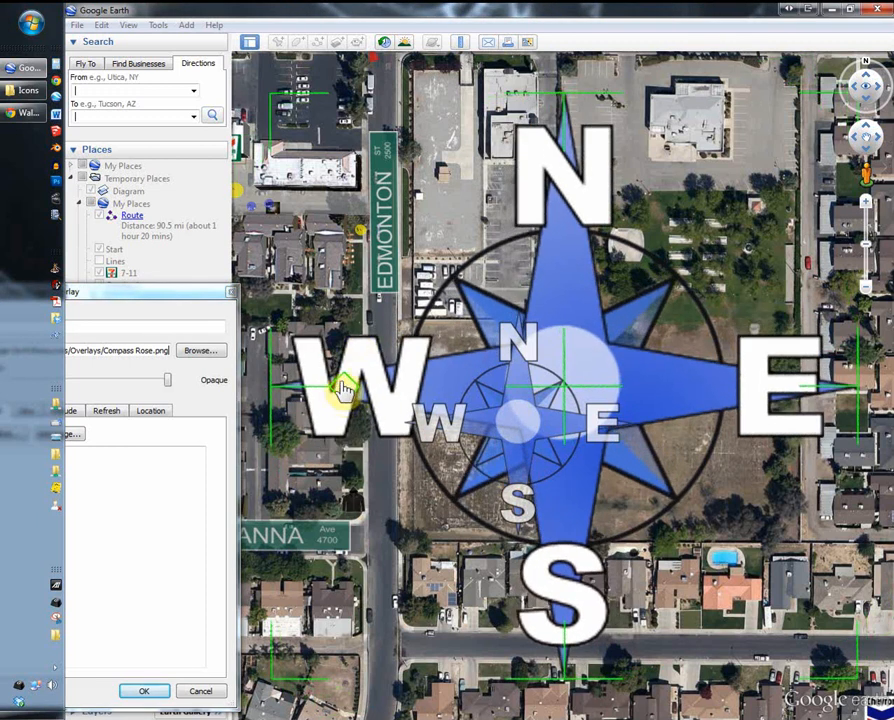
drag(342, 390, 410, 390)
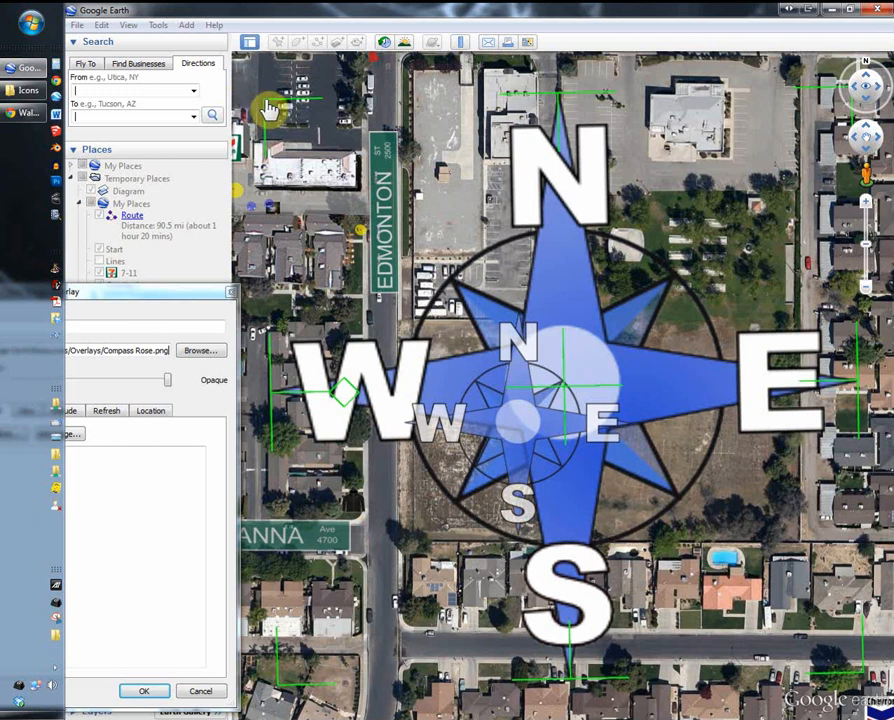
- Shrink the CR compass rose to about the existing compass's size and place it over the park to its northeast
drag(268, 110, 340, 141)
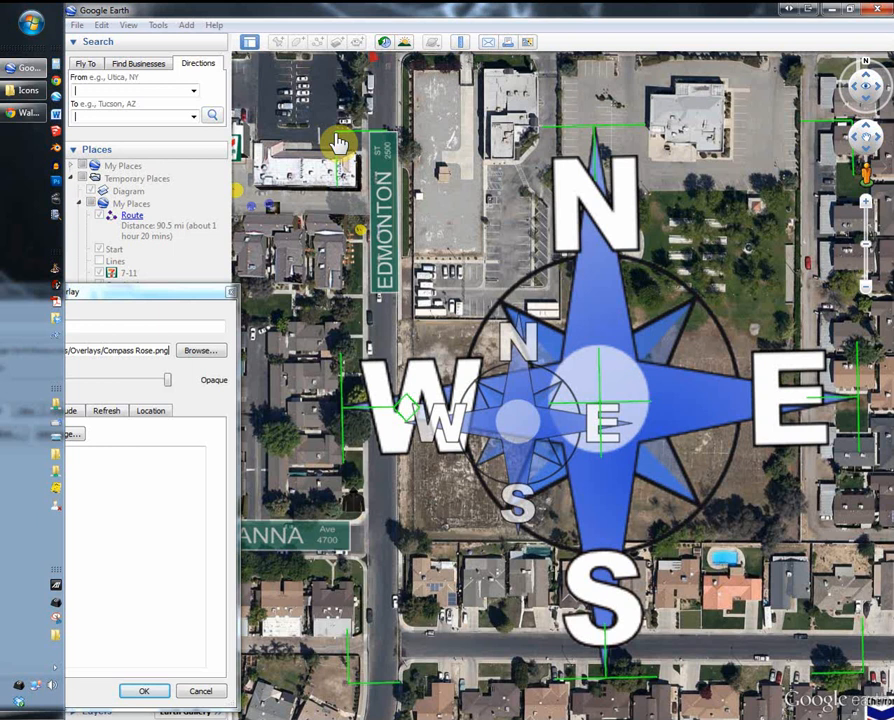
drag(338, 143, 508, 276)
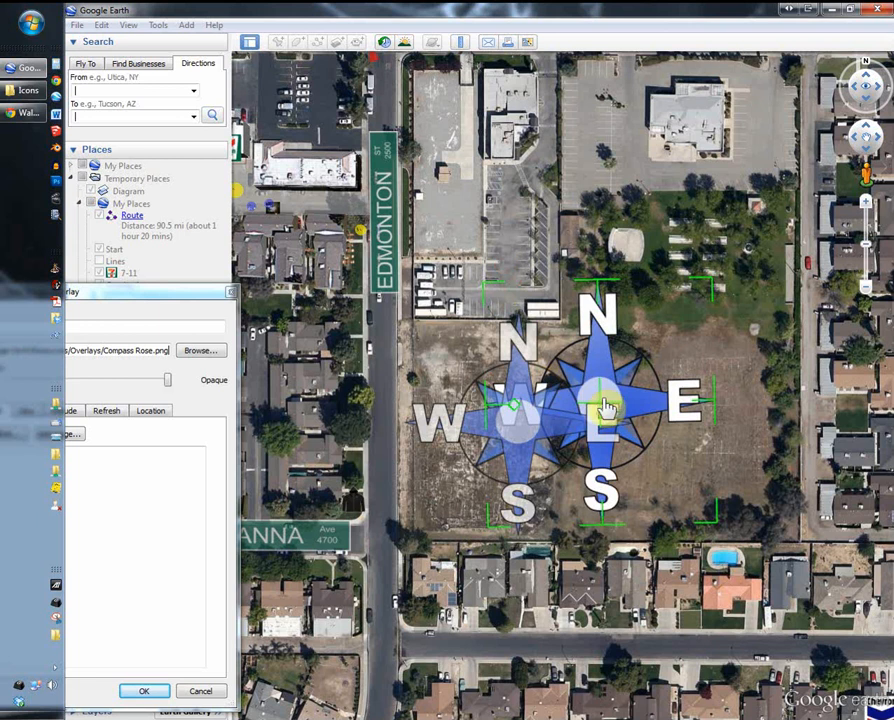
drag(600, 408, 657, 222)
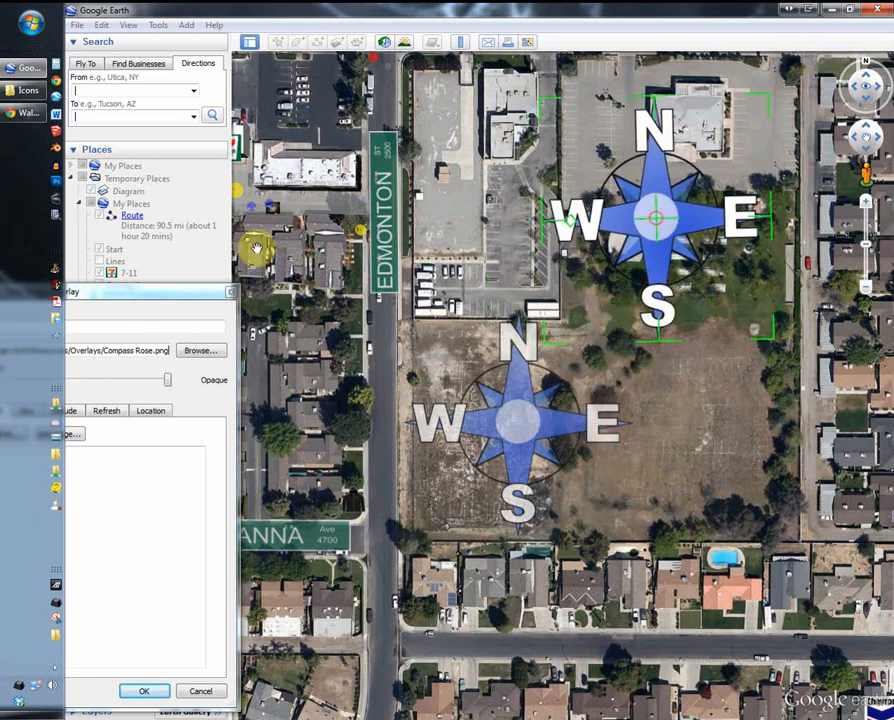
drag(172, 310, 533, 188)
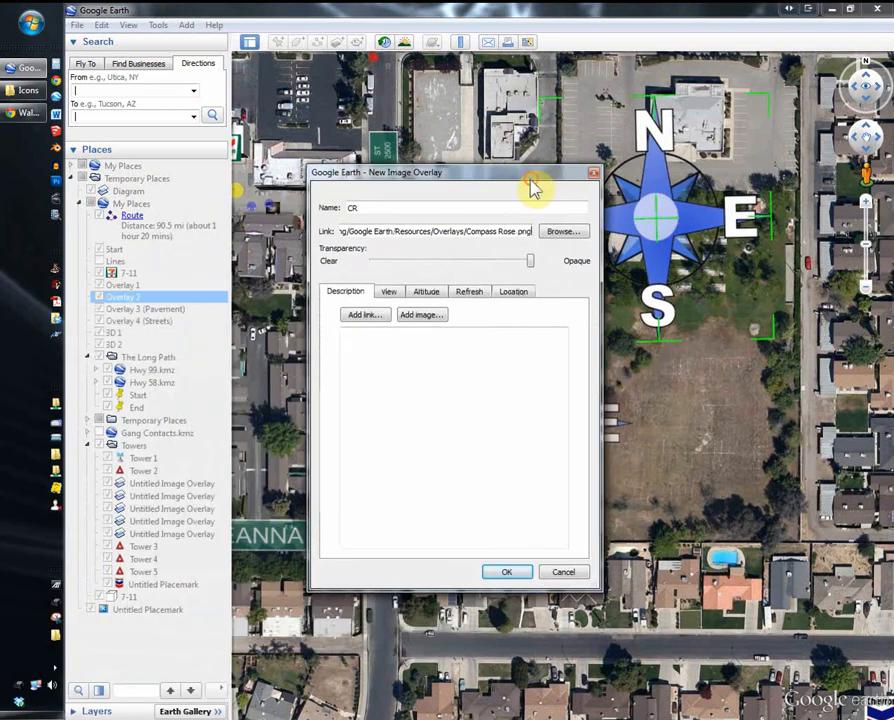
- Make the CR compass rose overlay about half transparent and save it
drag(524, 263, 457, 270)
click(446, 262)
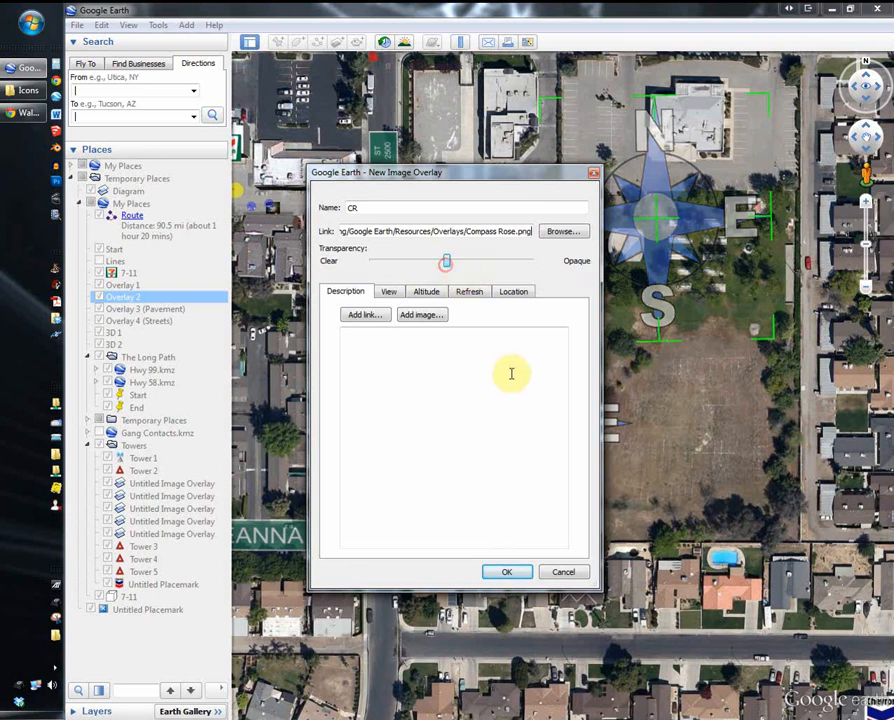
click(510, 573)
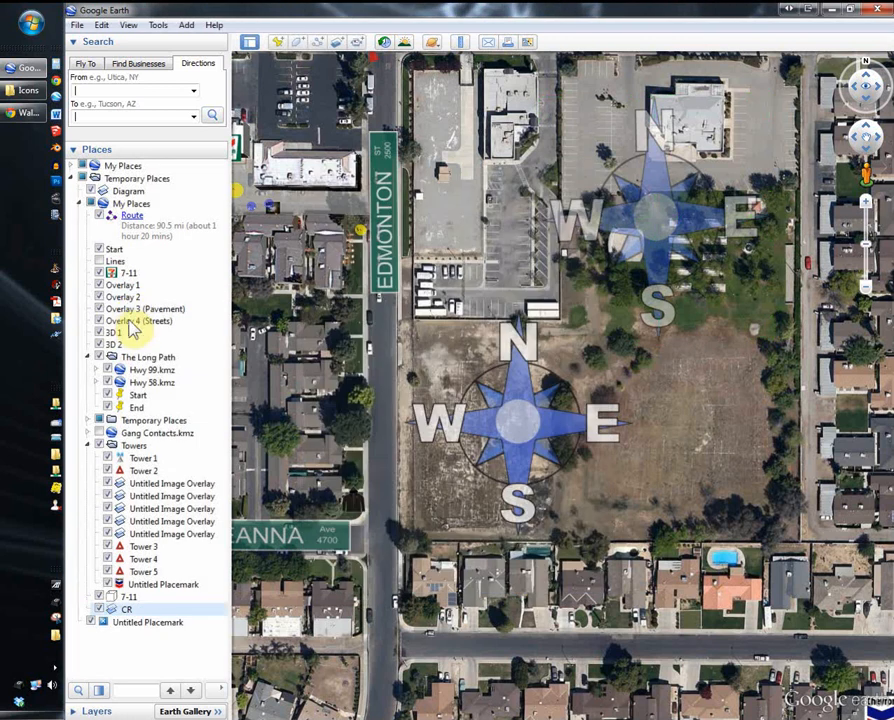
- Fly to Overlay 3 (Pavement) and examine the pavement patches around the patrol car models and parking lot from several angles
double_click(126, 312)
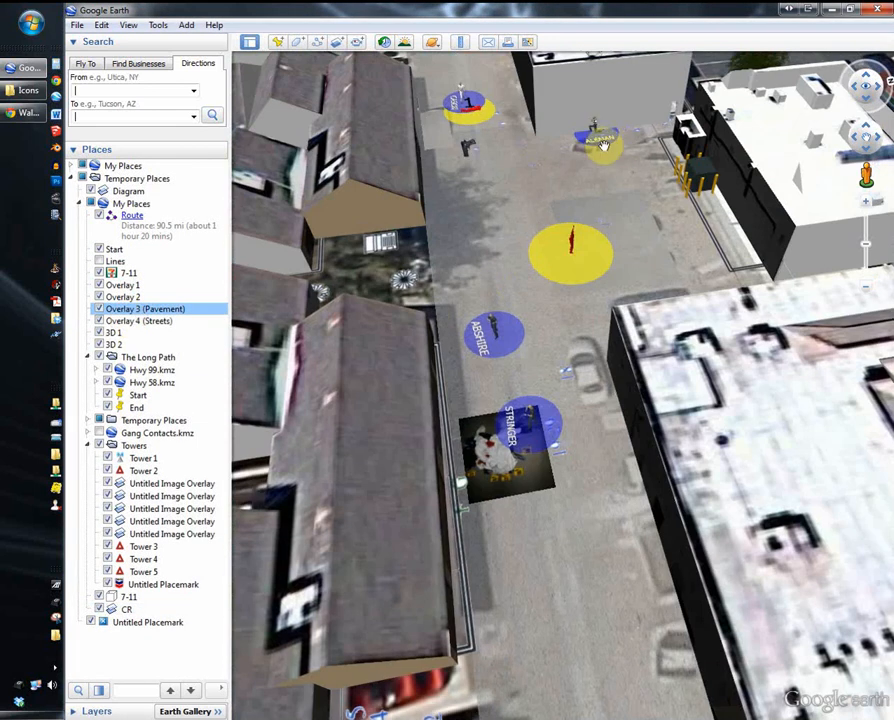
middle_drag(657, 255, 473, 251)
drag(650, 420, 174, 482)
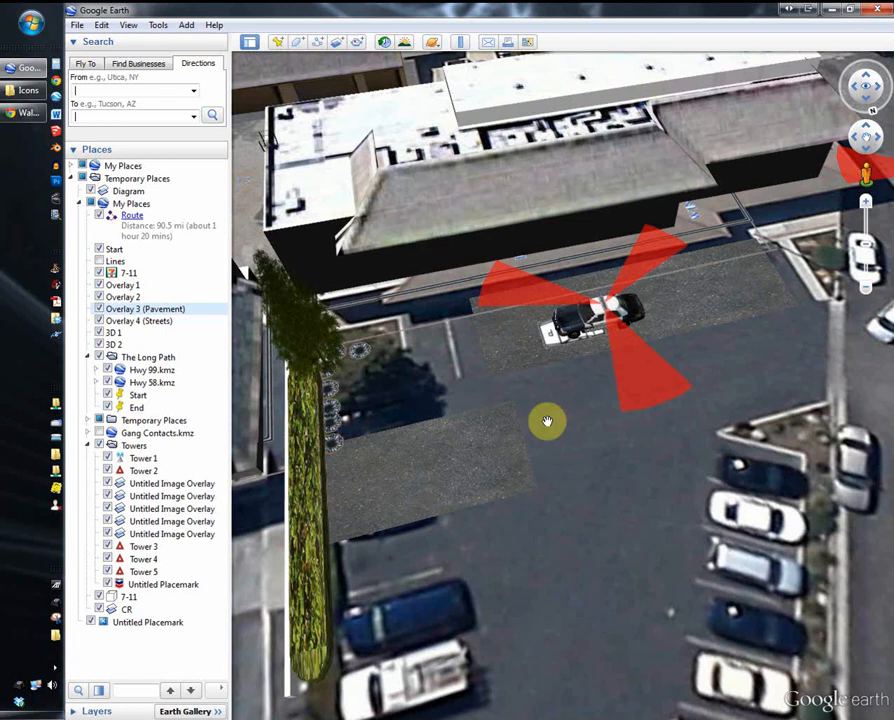
drag(585, 421, 762, 438)
middle_drag(742, 441, 507, 465)
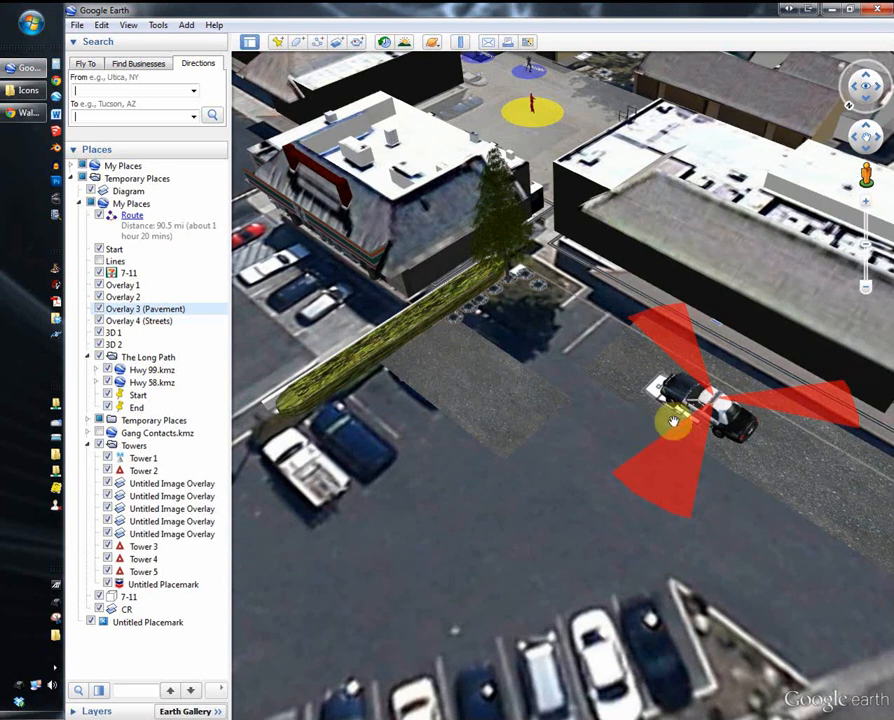
middle_drag(658, 442, 624, 491)
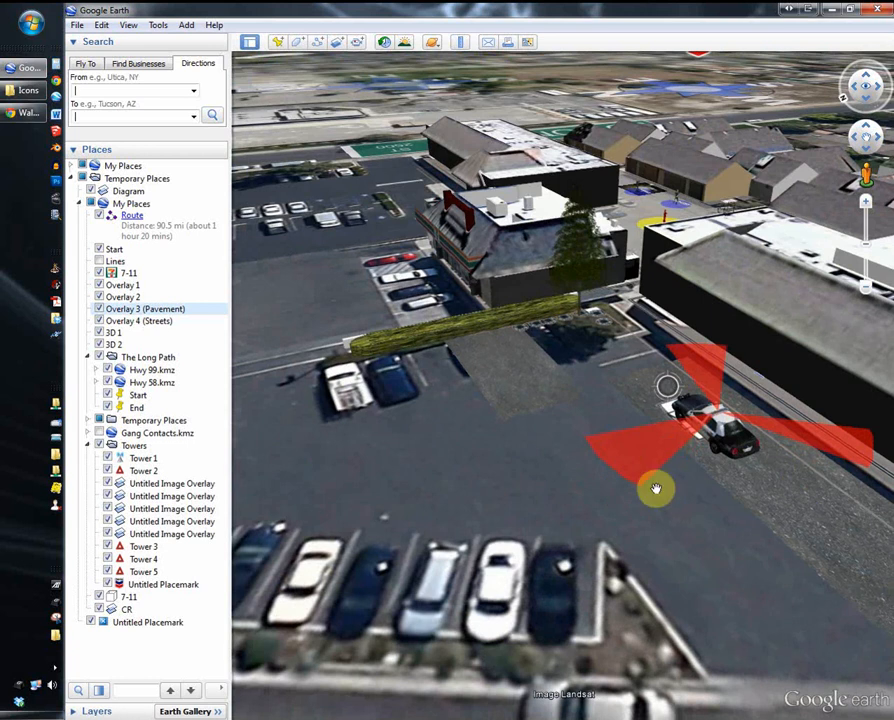
drag(410, 461, 368, 465)
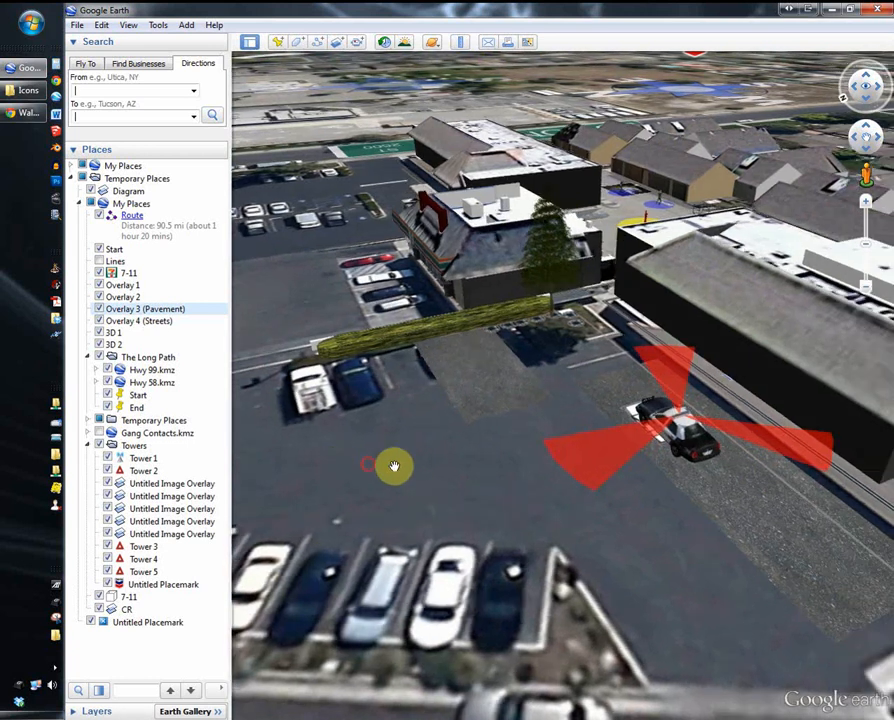
middle_drag(442, 418, 799, 366)
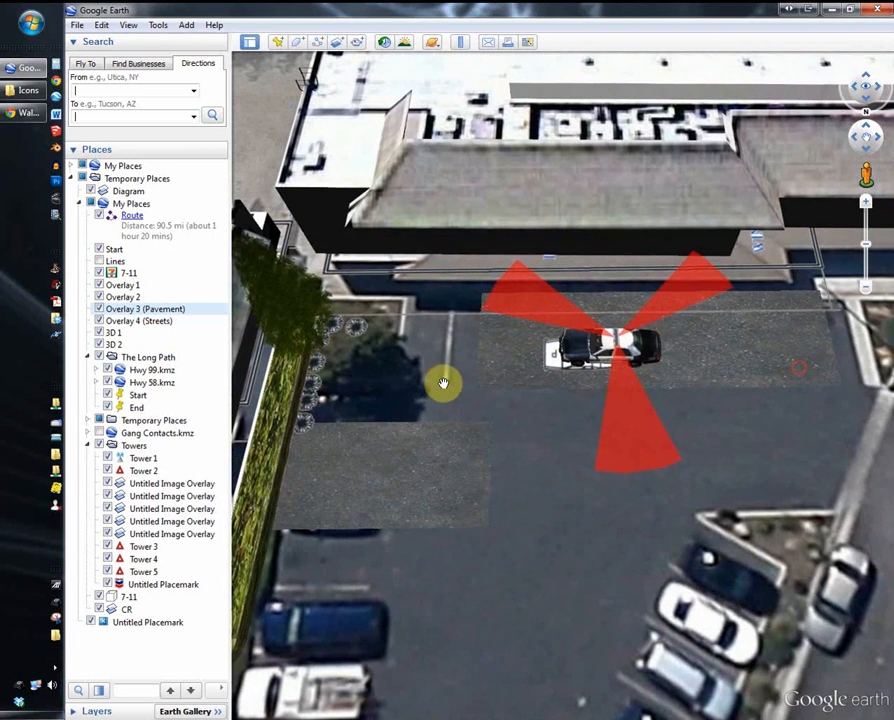
middle_drag(422, 385, 453, 413)
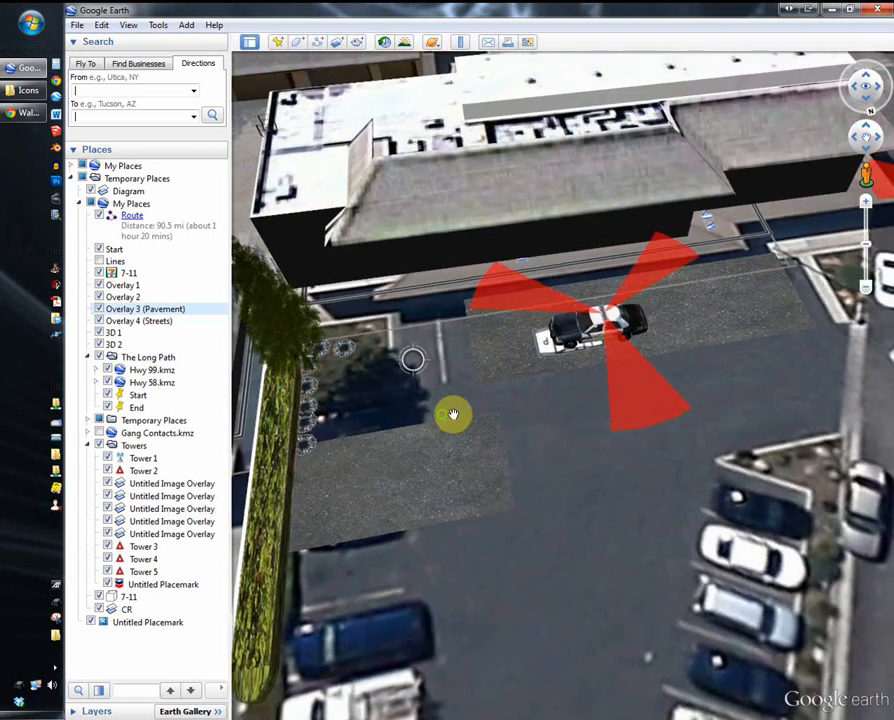
drag(796, 323, 680, 424)
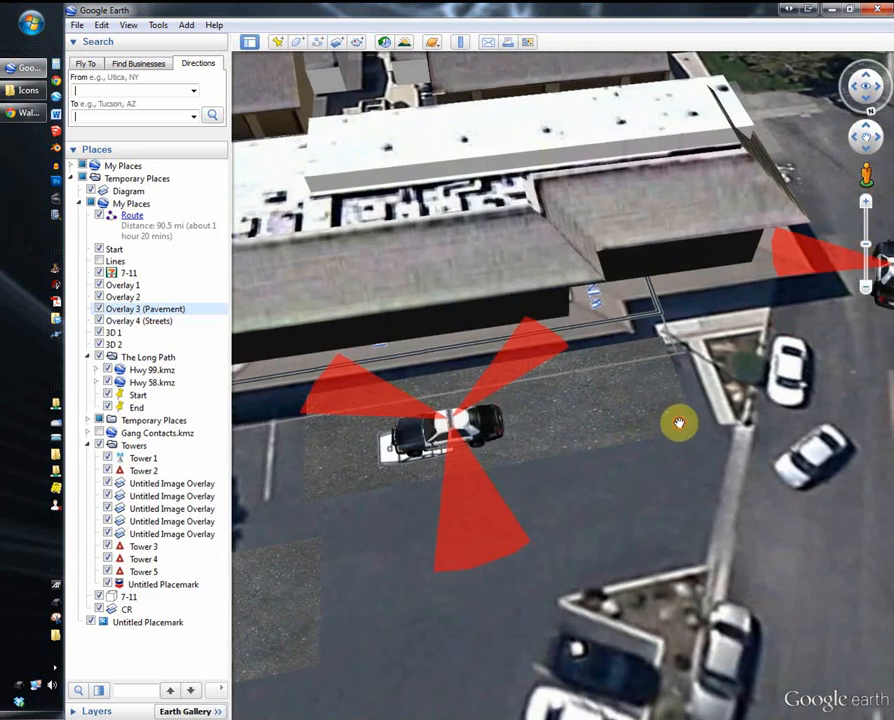
middle_drag(720, 398, 518, 401)
drag(518, 401, 441, 382)
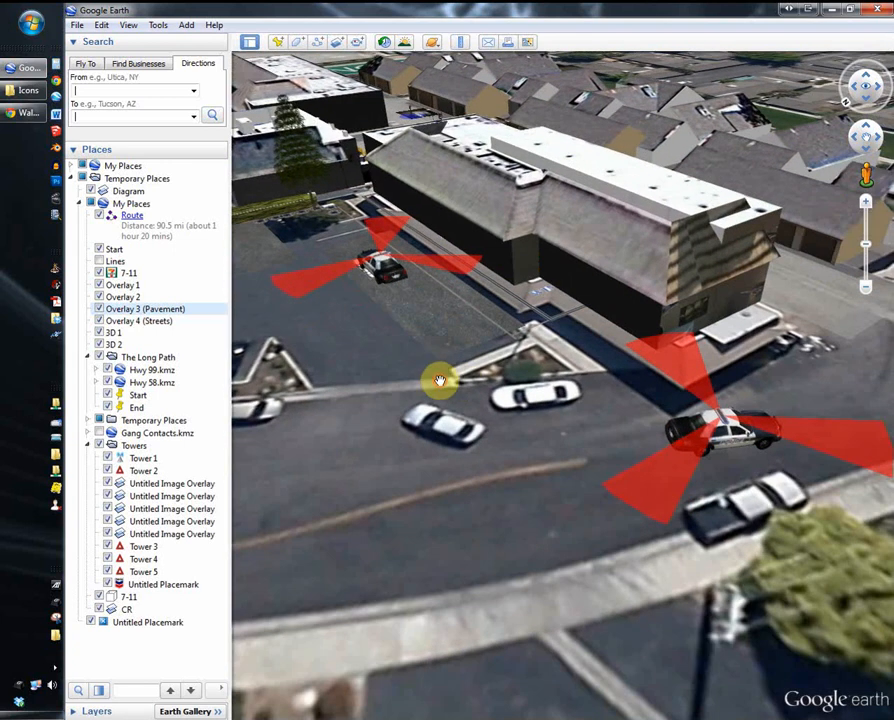
drag(388, 319, 640, 490)
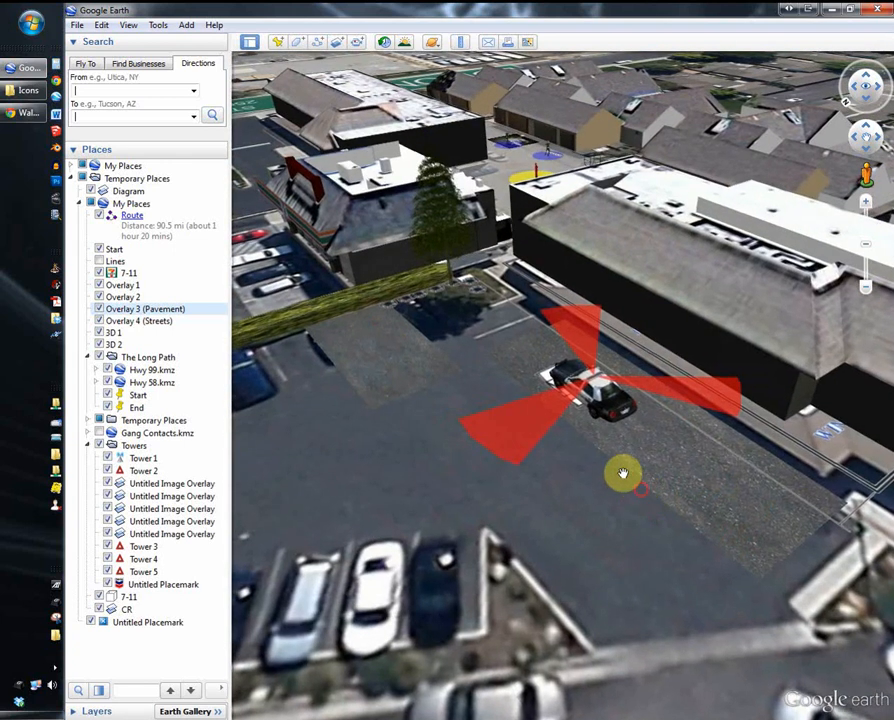
drag(460, 394, 639, 516)
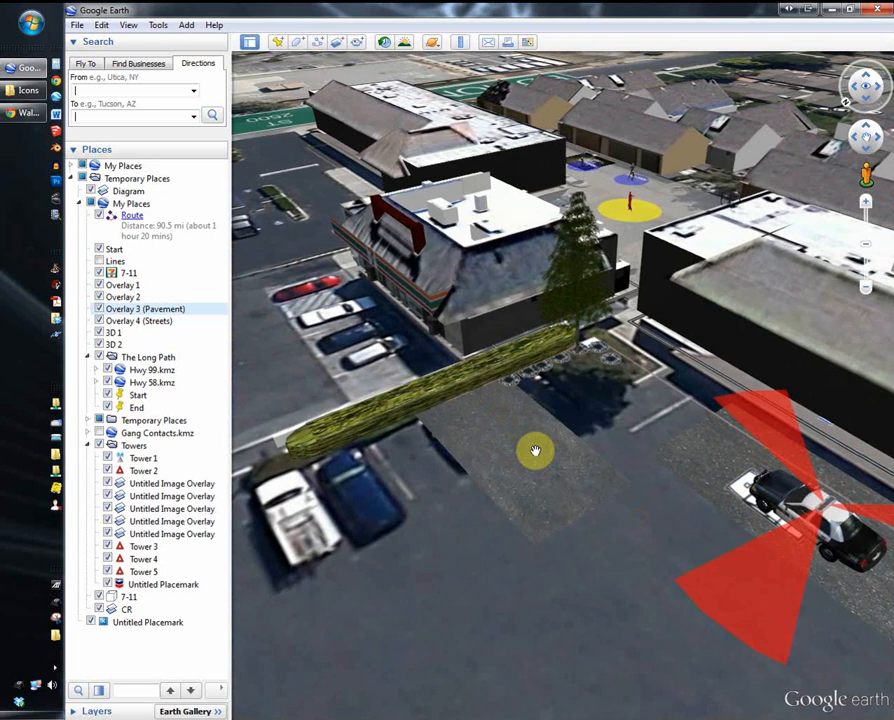
- Fly to Overlay 4 (Streets) and examine the Wilson, Stine and Edmonton street sign overlays on the roads from several angles
double_click(158, 321)
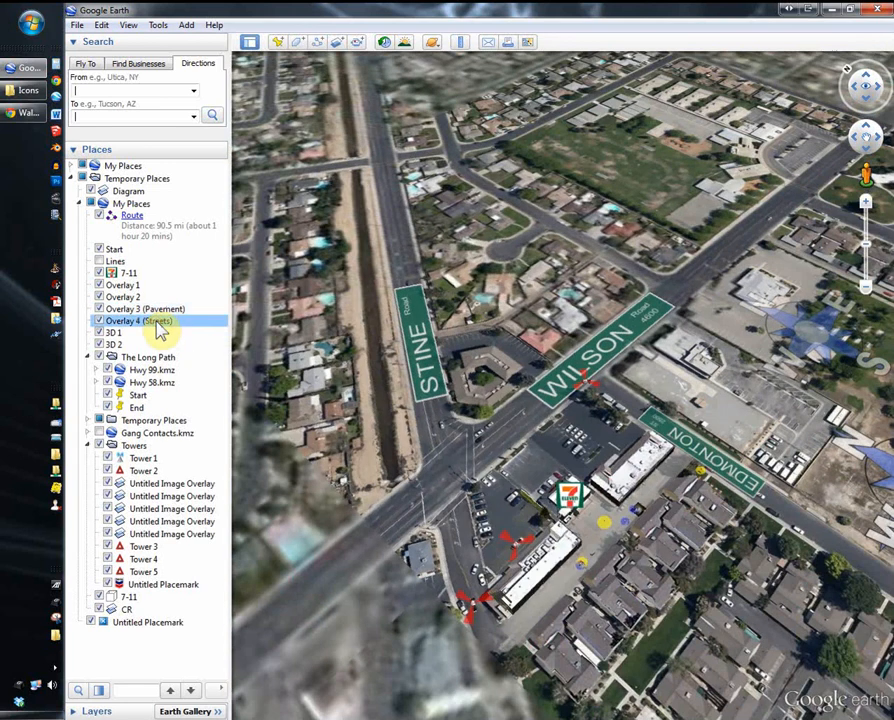
scroll(665, 408, up, 3)
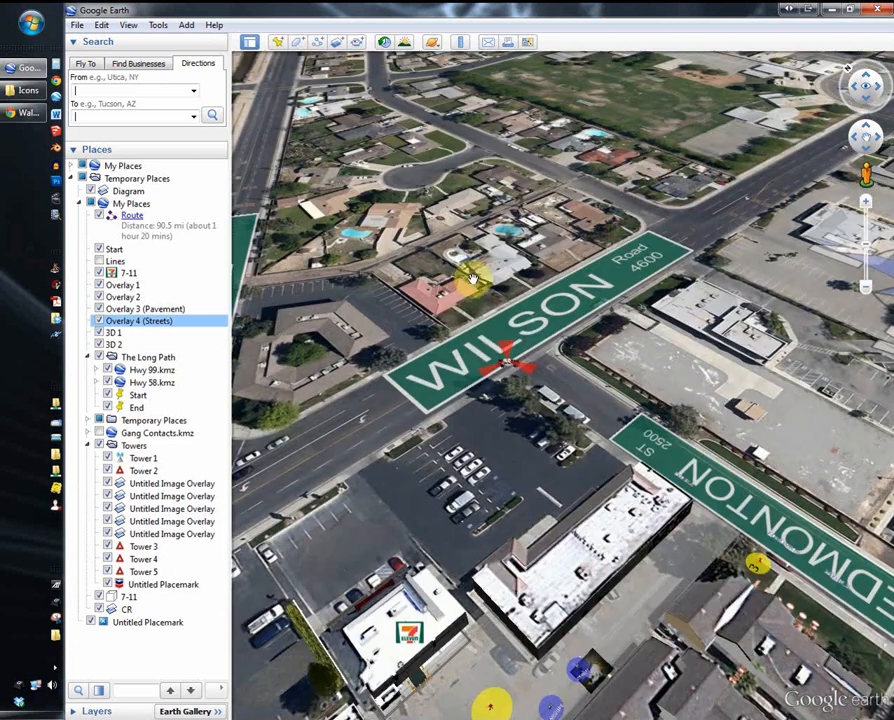
drag(472, 280, 558, 394)
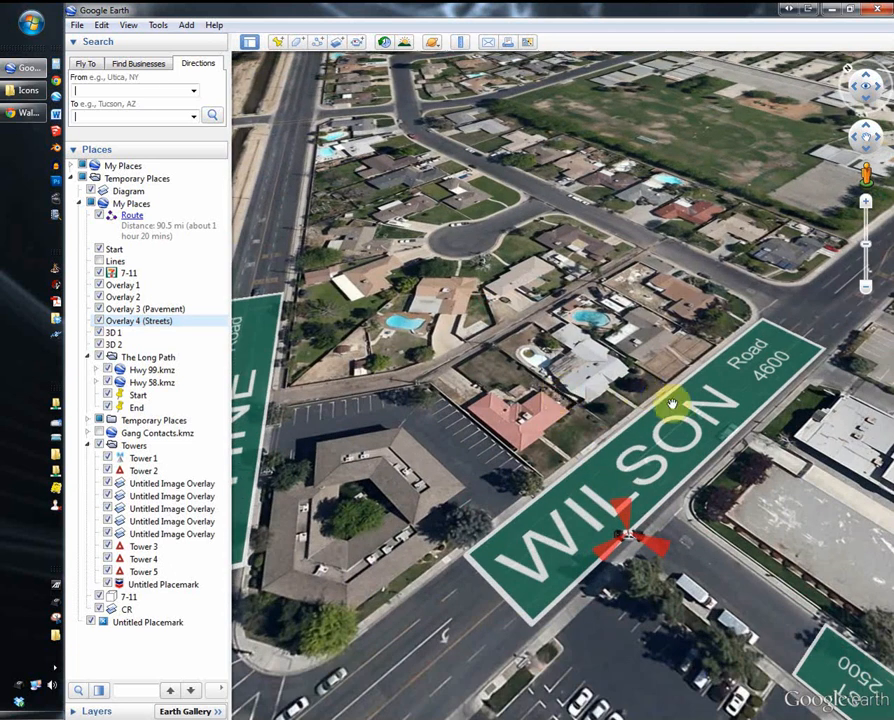
middle_drag(670, 400, 608, 410)
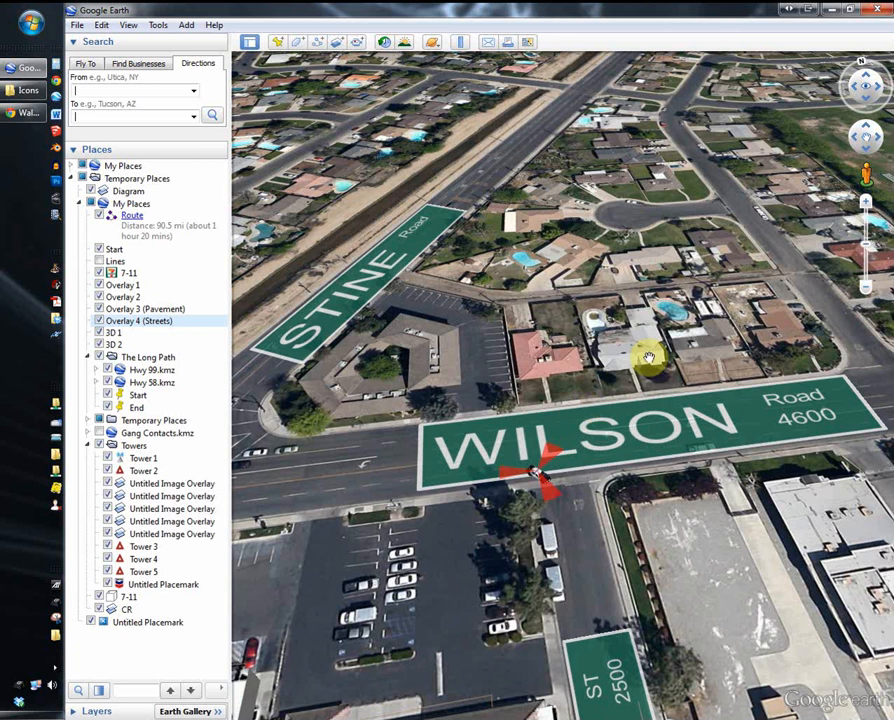
middle_drag(667, 345, 641, 352)
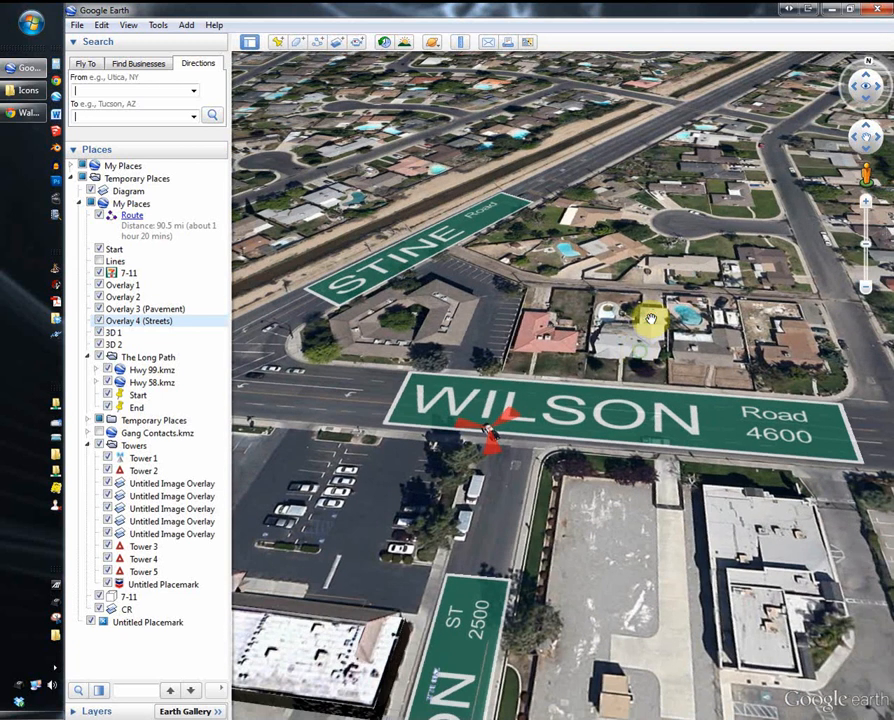
drag(652, 320, 612, 359)
drag(597, 416, 571, 386)
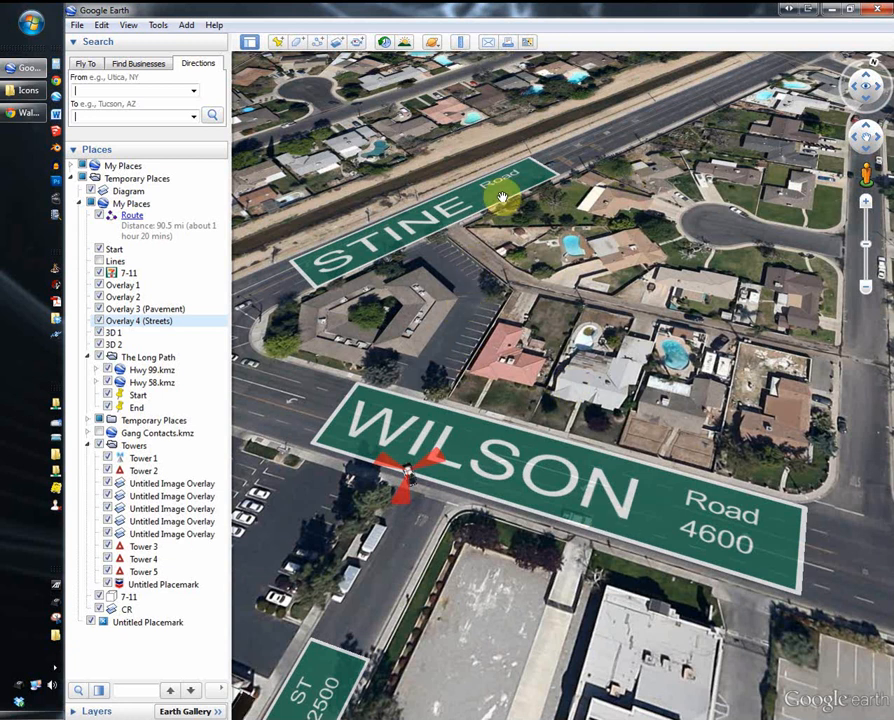
middle_drag(554, 465, 562, 427)
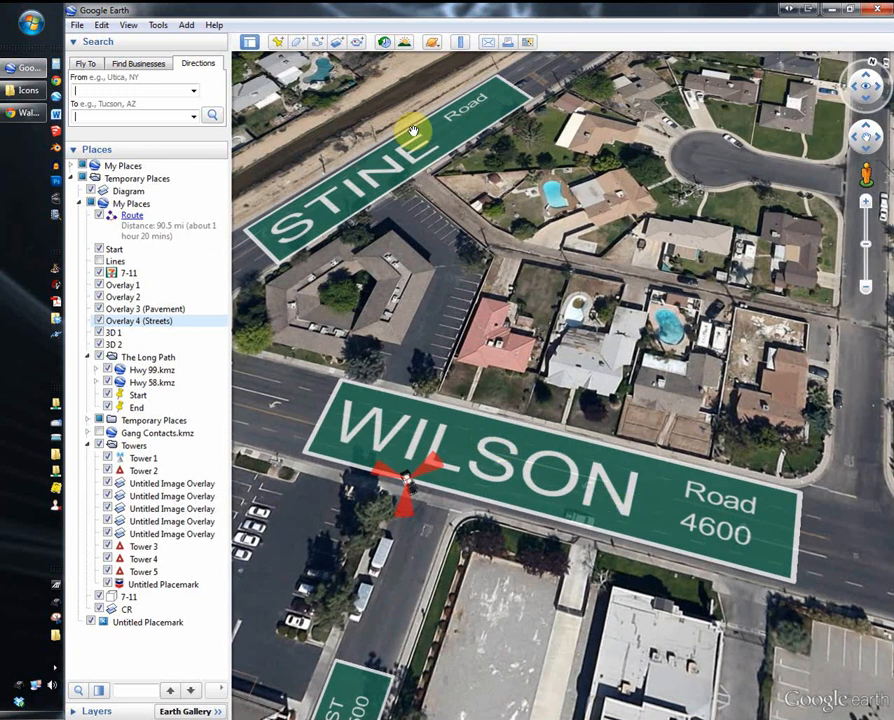
middle_drag(390, 364, 441, 390)
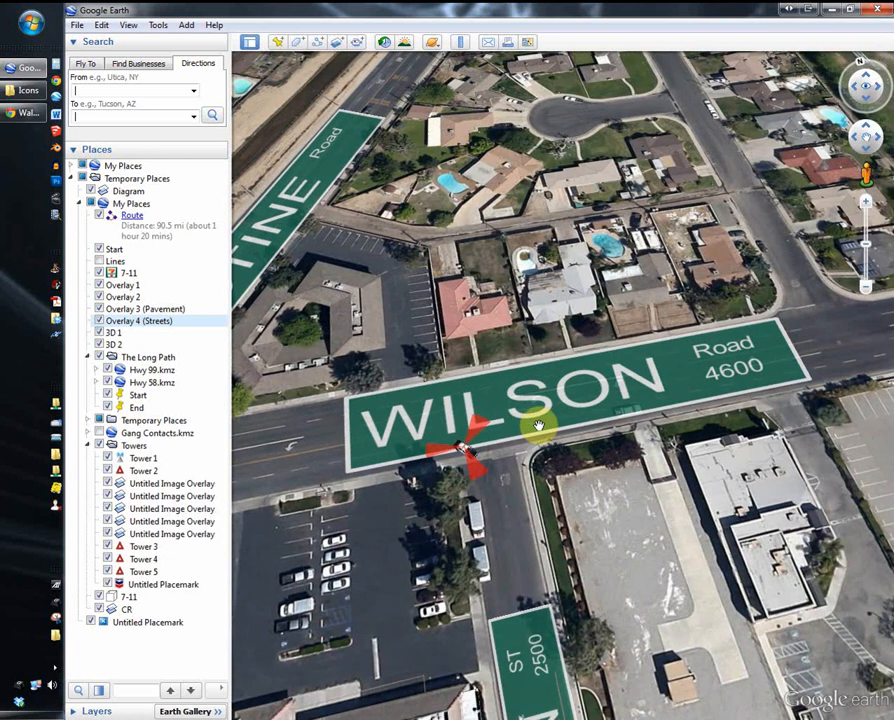
- Switch to the file window and open the Streets & Roads folder inside Resources
click(36, 90)
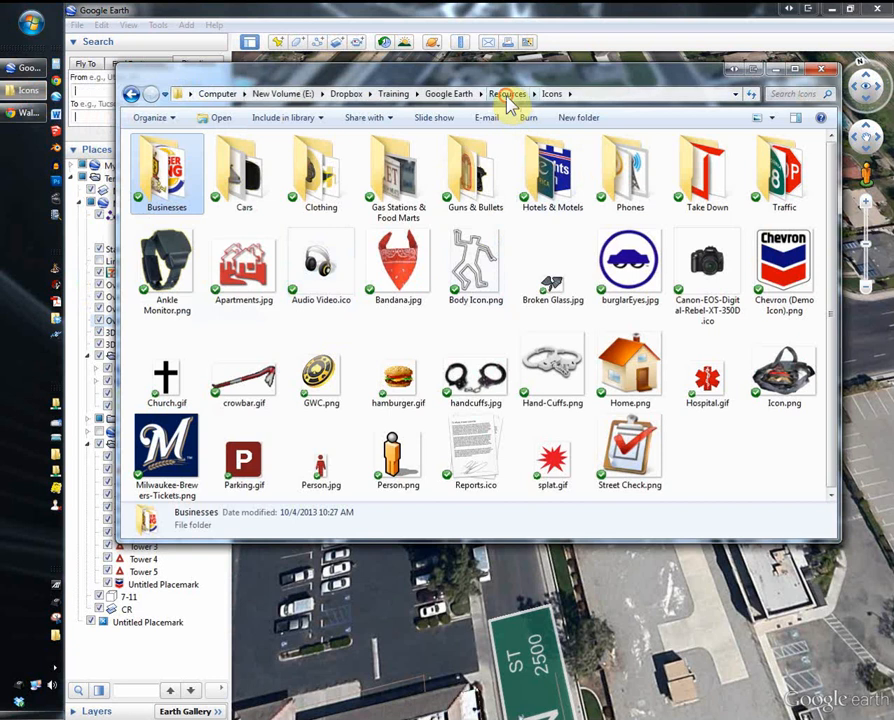
click(508, 96)
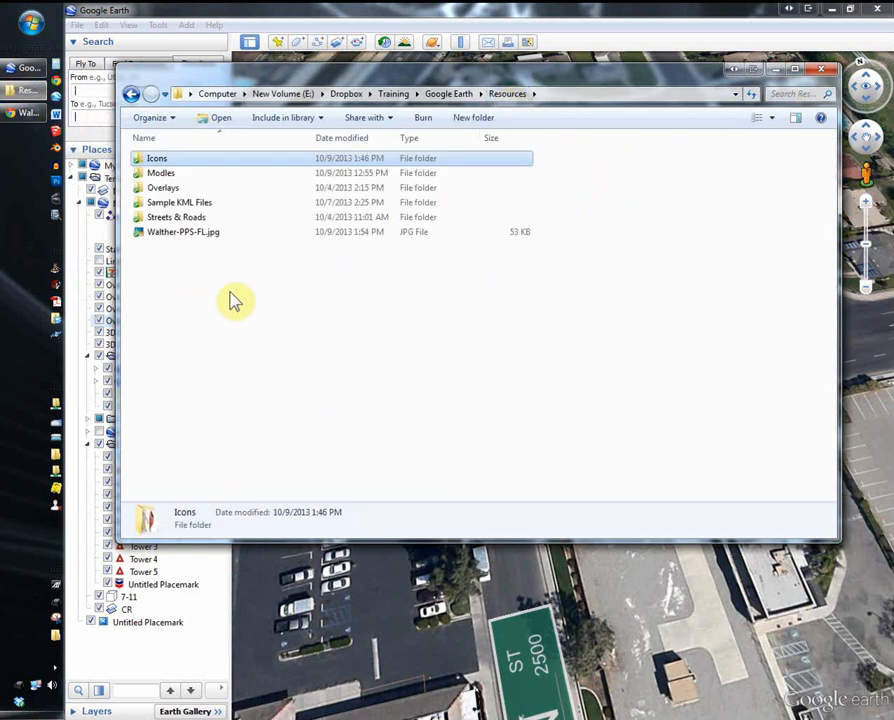
click(181, 177)
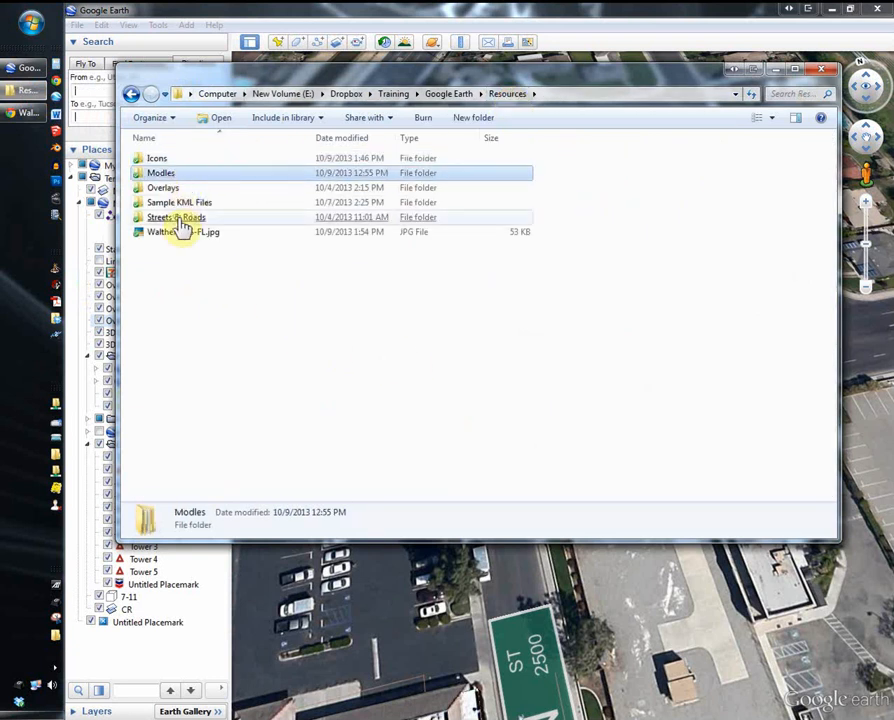
double_click(181, 218)
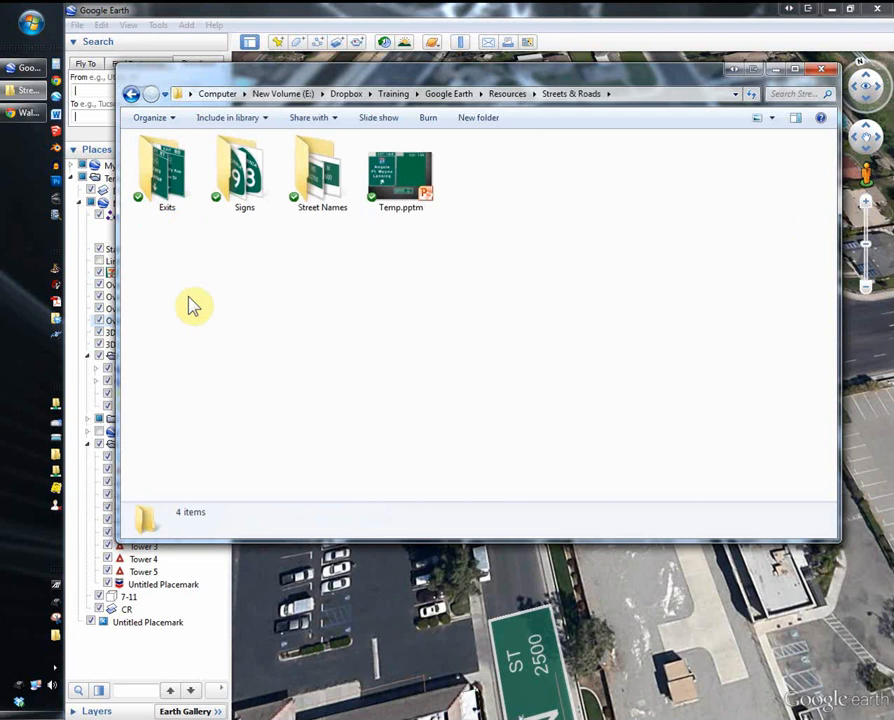
- Look through the sign images in the Exits and Signs folders, returning to Streets & Roads
double_click(176, 206)
click(177, 205)
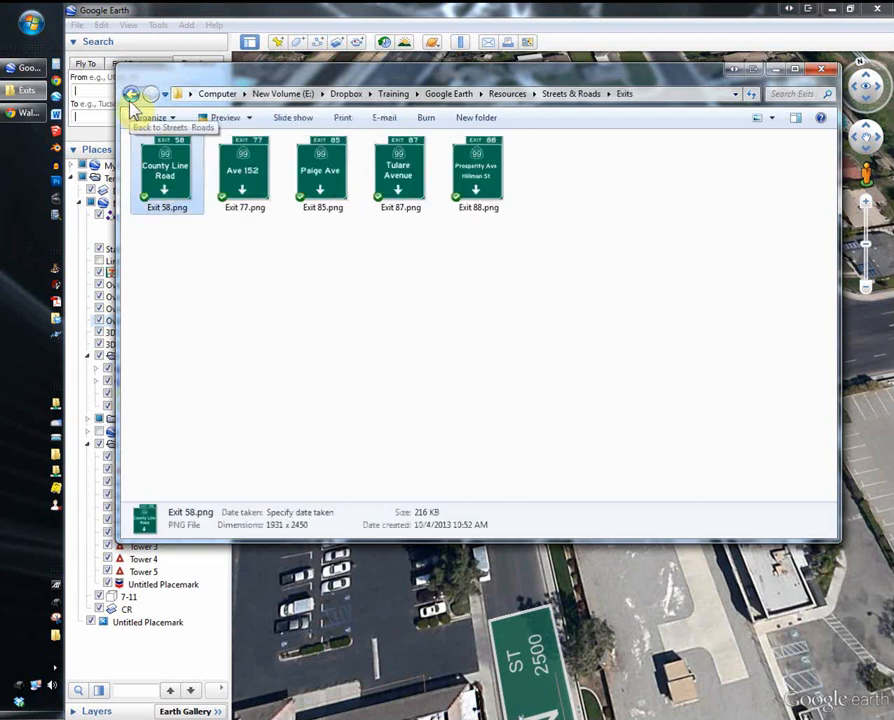
click(131, 97)
click(236, 162)
double_click(236, 162)
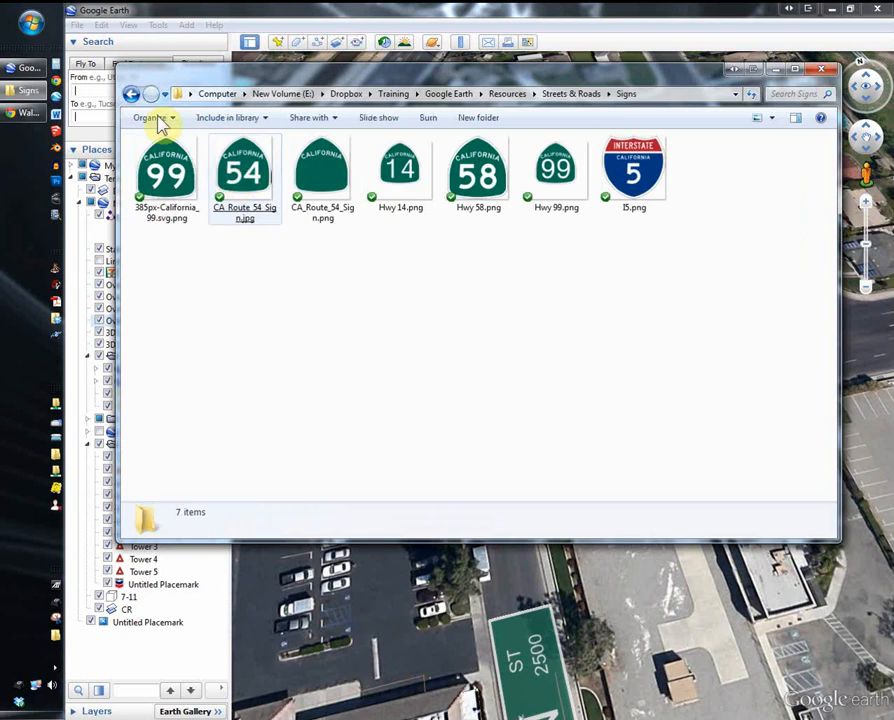
click(131, 94)
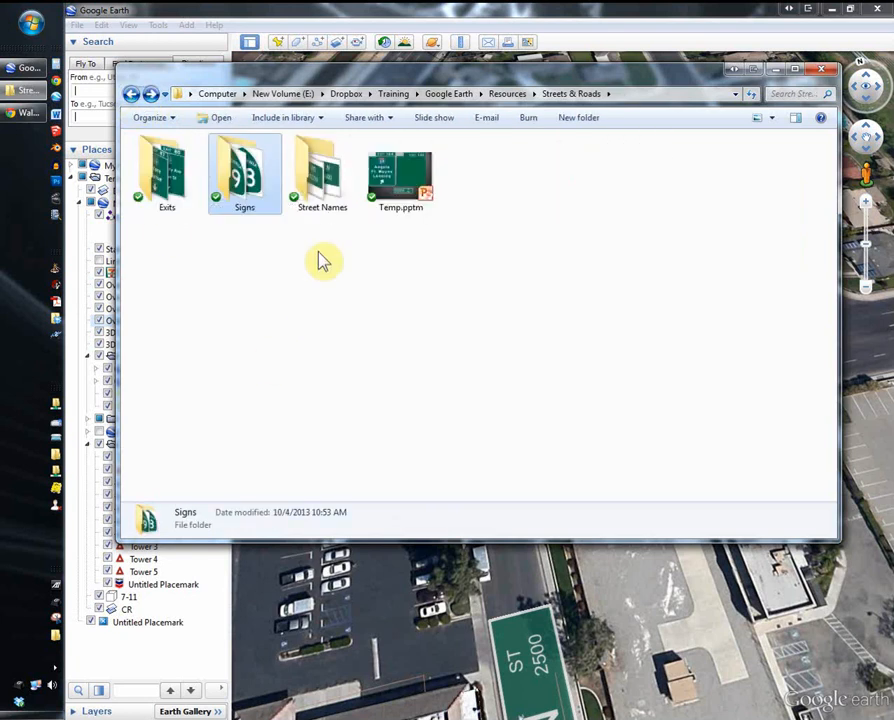
- Open Temp.pptm in PowerPoint, replace 30TH on the street sign with UNION AVE and widen the sign to fit one line
double_click(400, 190)
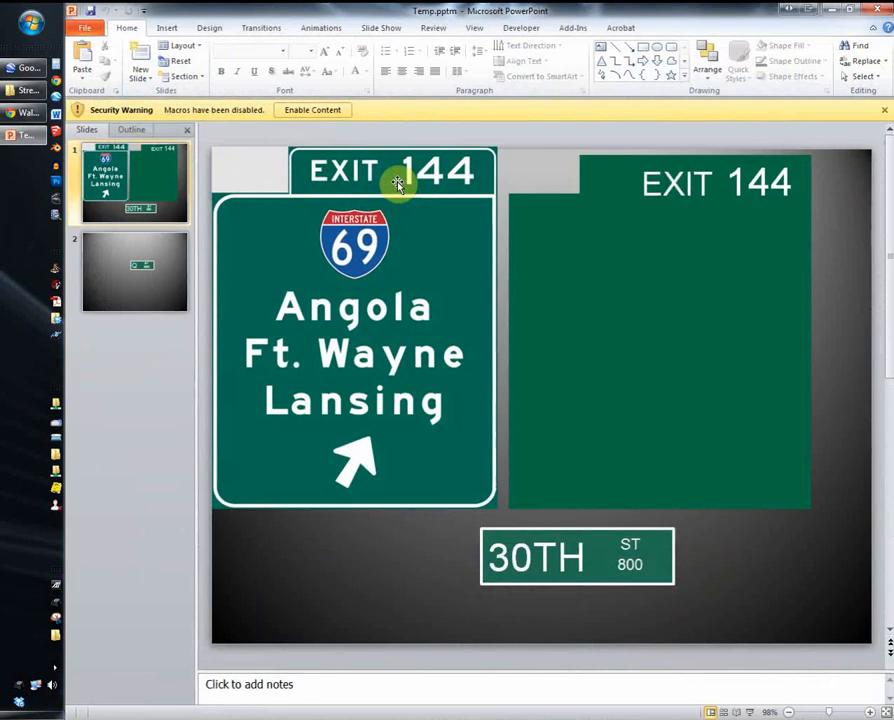
click(535, 567)
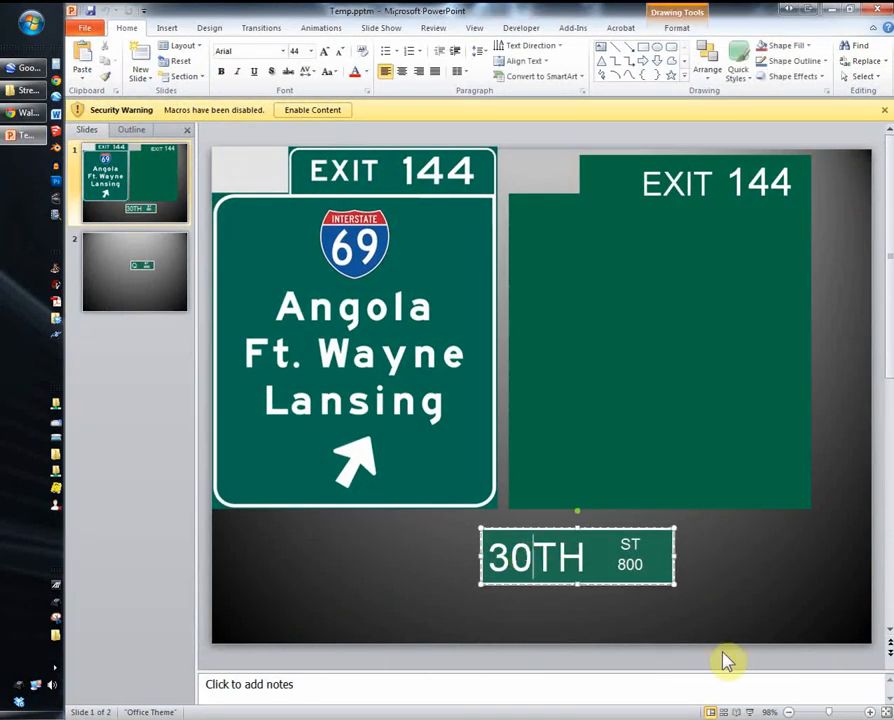
key(BackSpace)
key(BackSpace)
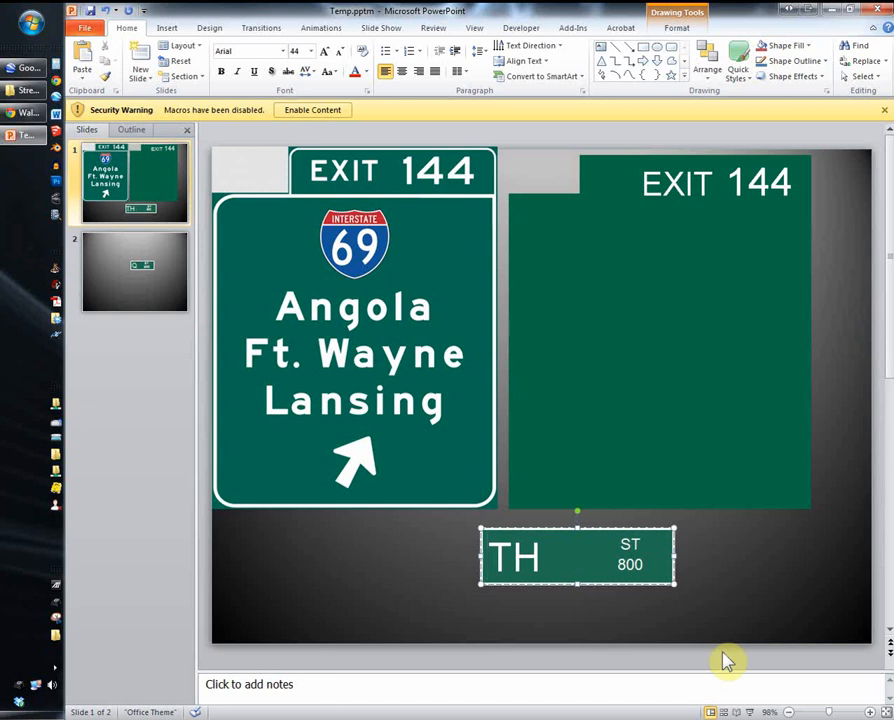
text(UNION)
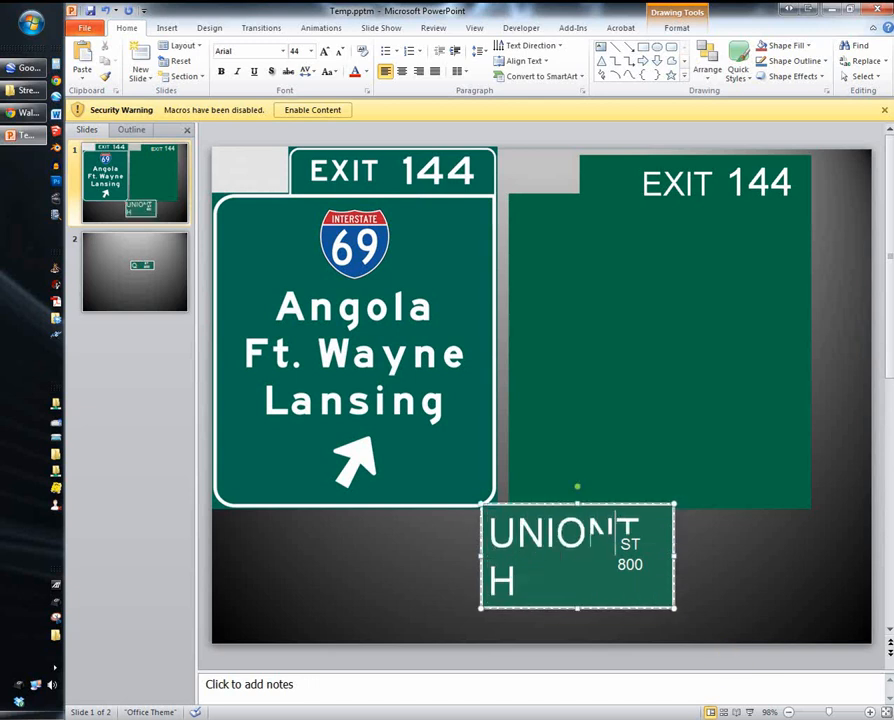
text( AVE)
drag(481, 556, 386, 562)
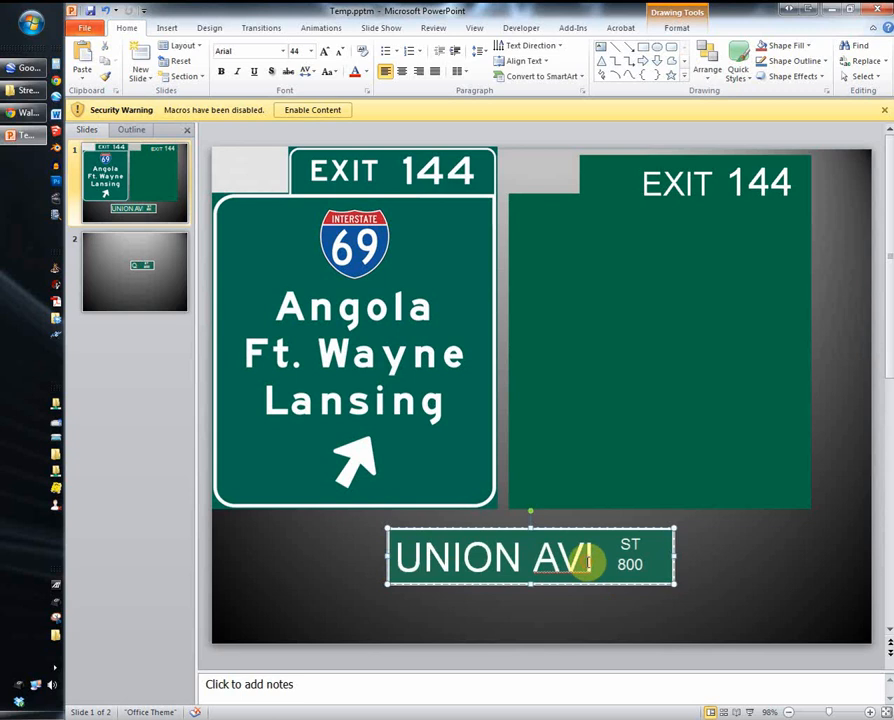
- Shorten the street sign's name to UNION and change its ST suffix to AVE
key(BackSpace)
key(BackSpace)
key(BackSpace)
key(Delete)
key(BackSpace)
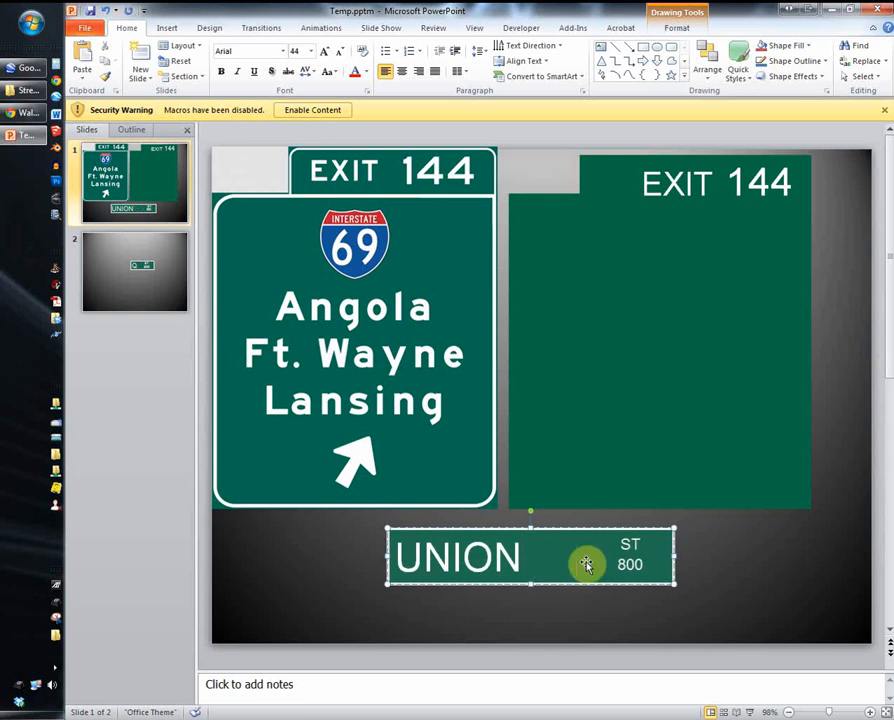
click(630, 543)
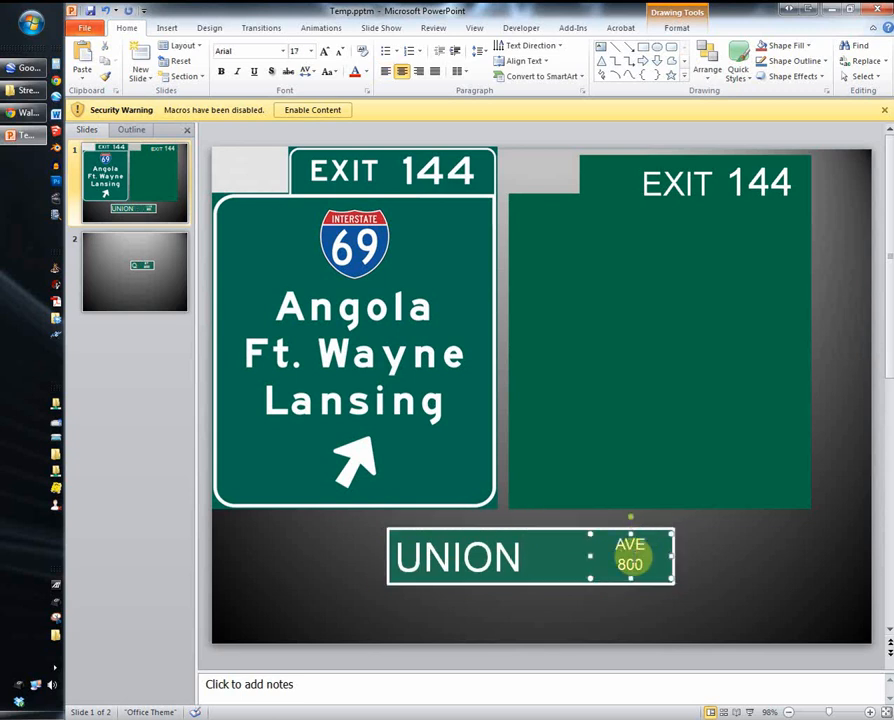
- Narrow the street sign's green plate so it fits closely around UNION and the AVE 800 text
click(580, 562)
drag(675, 557, 626, 560)
key(ctrl+z)
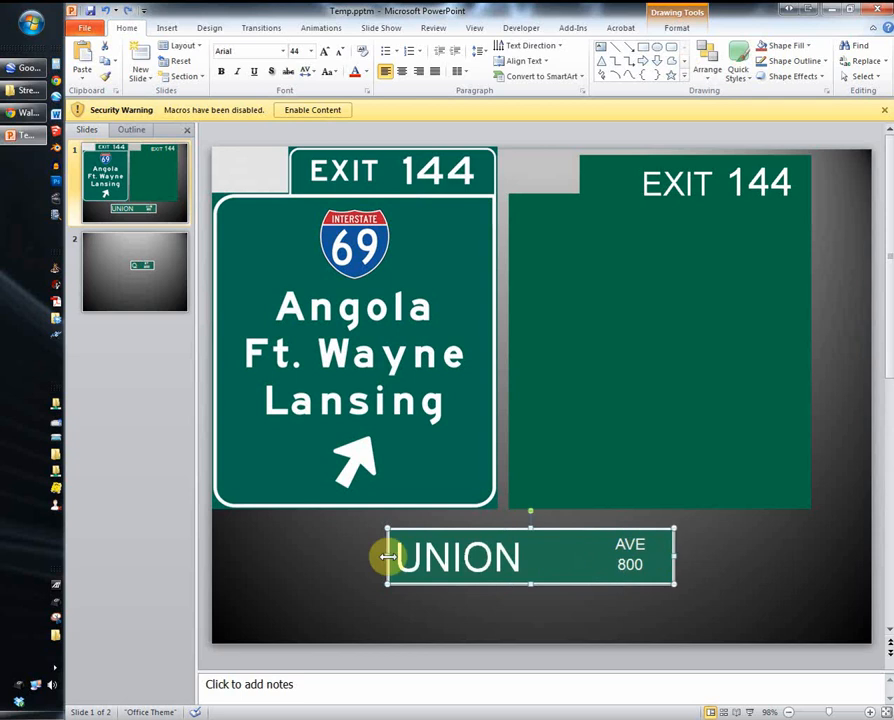
mouse_move(389, 557)
mouse_down()
mouse_move(454, 558)
mouse_move(634, 590)
mouse_move(707, 605)
mouse_move(708, 615)
mouse_up()
- Save the sign plate and its AVE 800 text together as Picture1.png in the Training > Google Earth > Resources folder
click(416, 567)
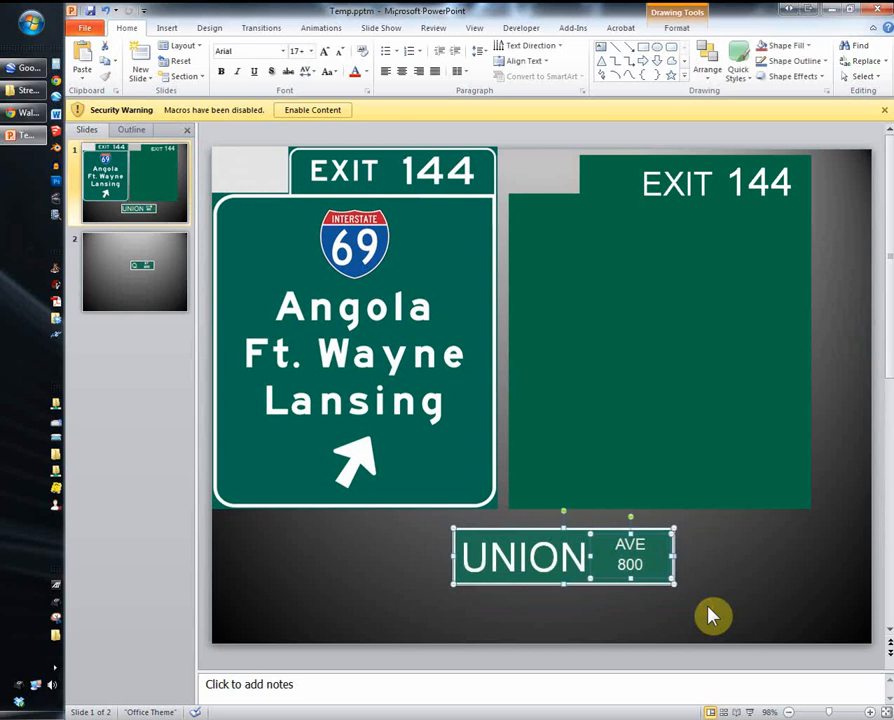
right_click(577, 590)
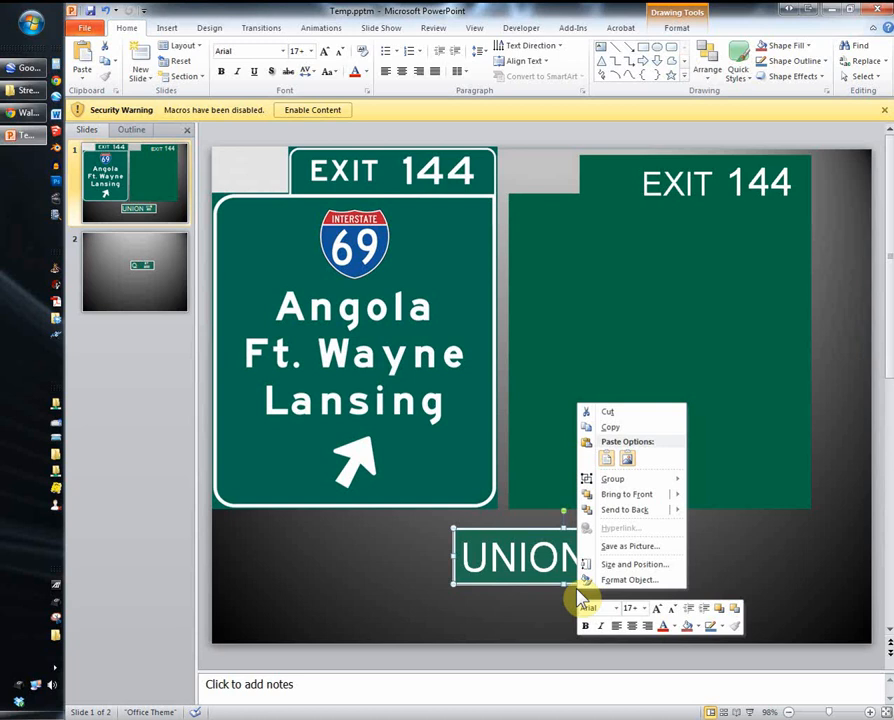
click(628, 548)
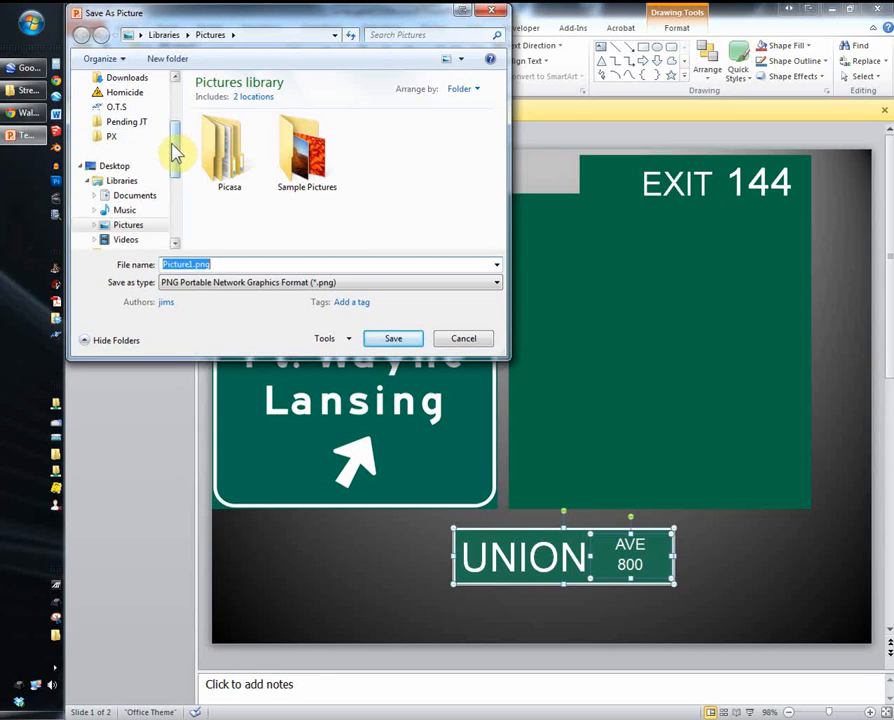
drag(175, 152, 183, 117)
click(118, 122)
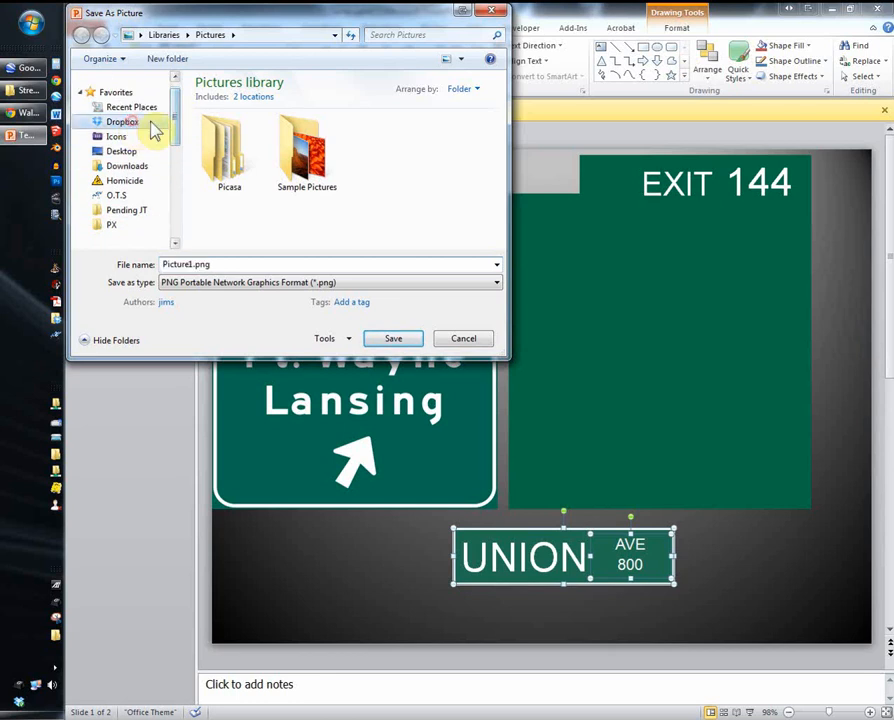
drag(500, 108, 497, 205)
double_click(212, 196)
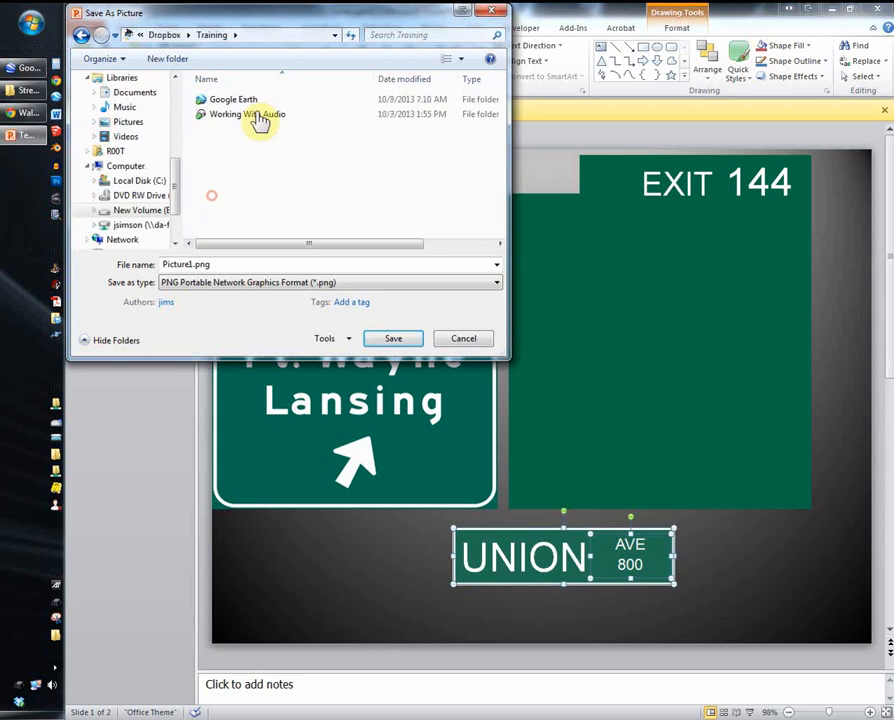
double_click(240, 98)
double_click(244, 100)
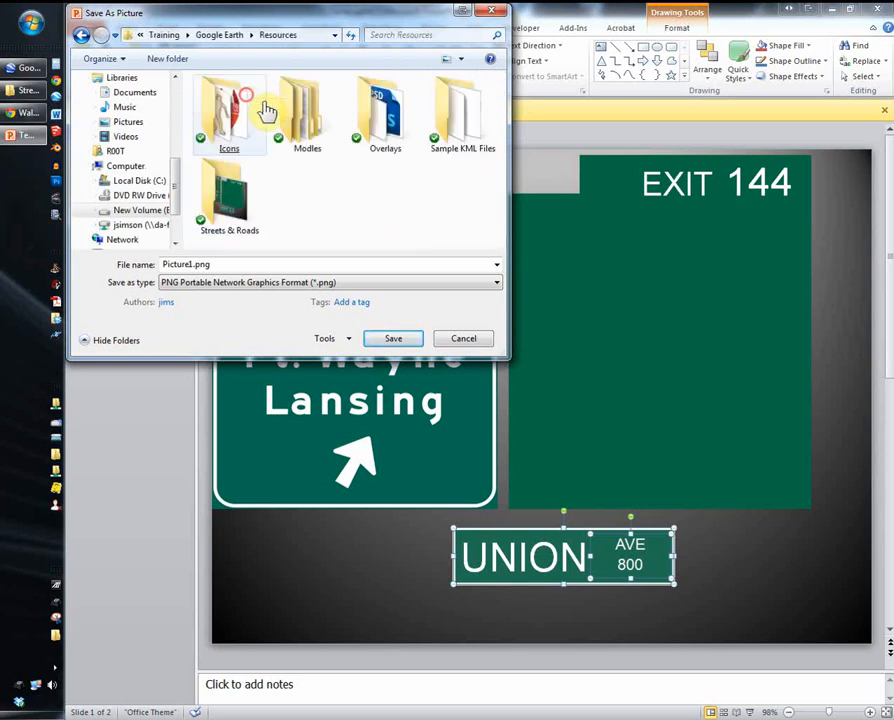
click(400, 339)
- Return to Google Earth and start a new image overlay using Picture1.png from the Resources folder
click(836, 14)
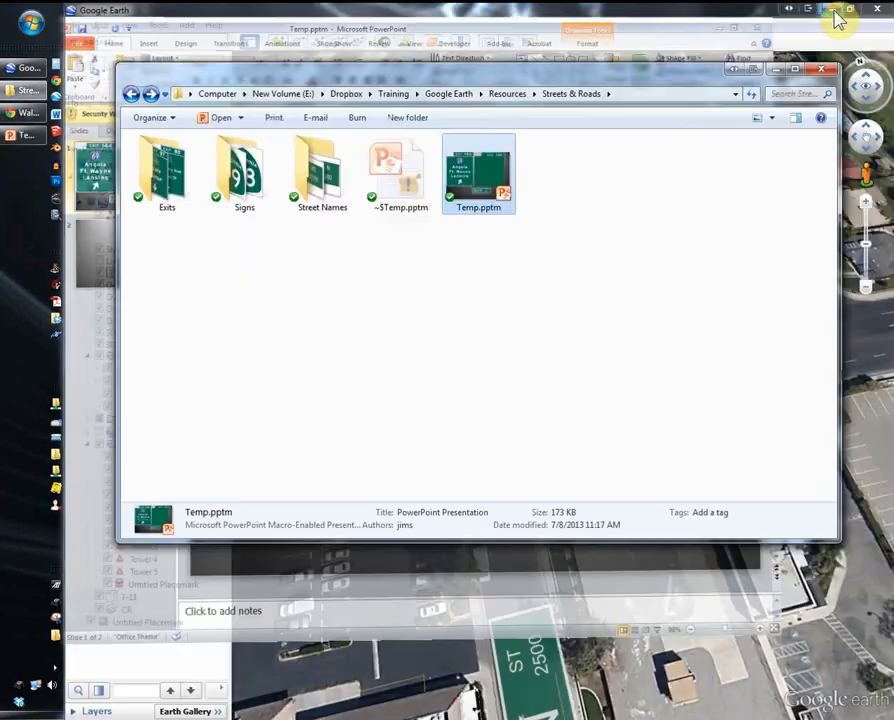
click(680, 10)
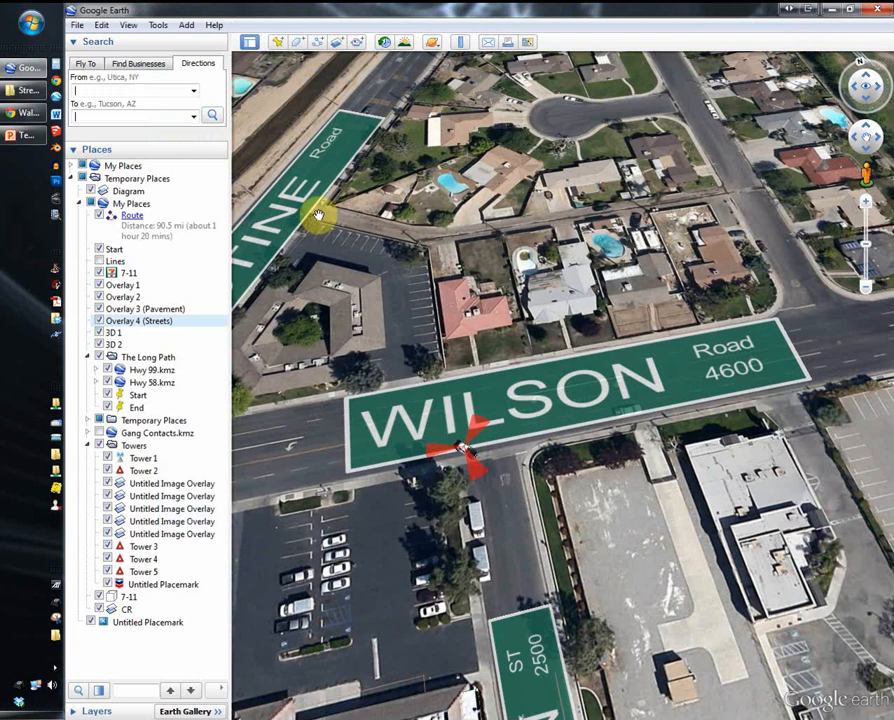
click(339, 44)
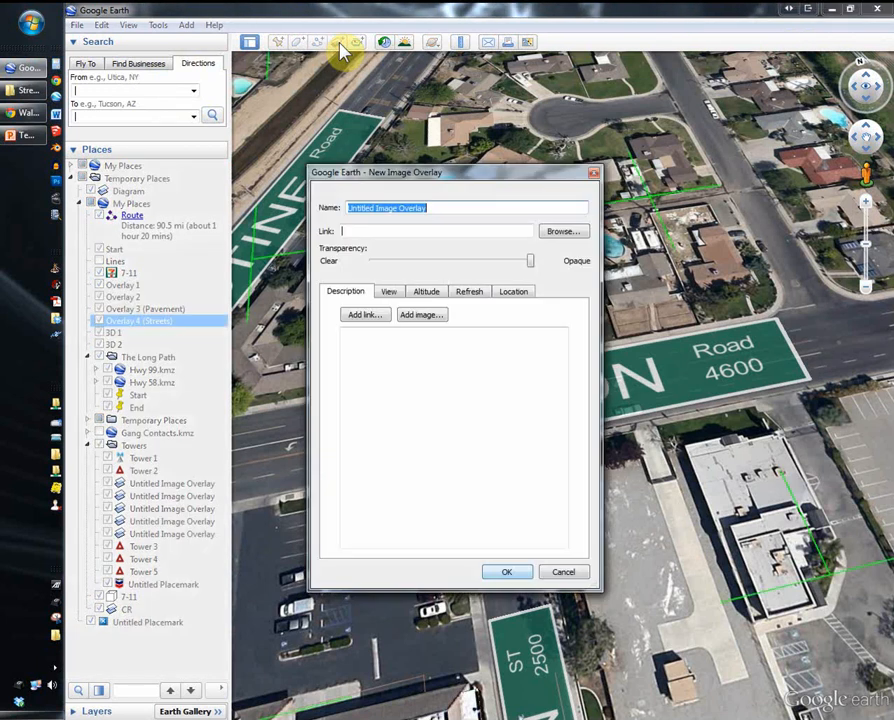
click(566, 233)
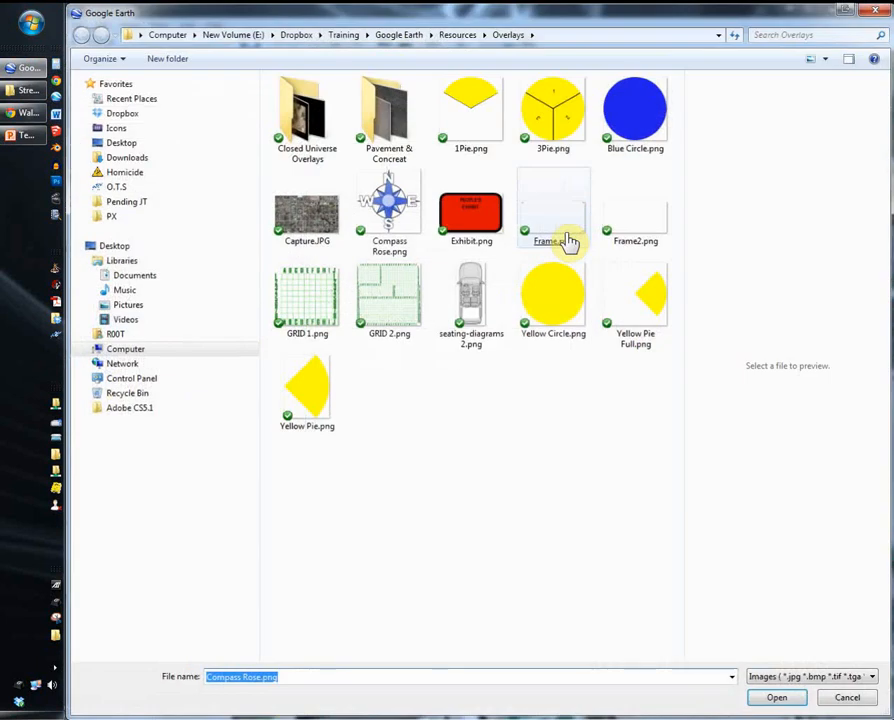
click(457, 36)
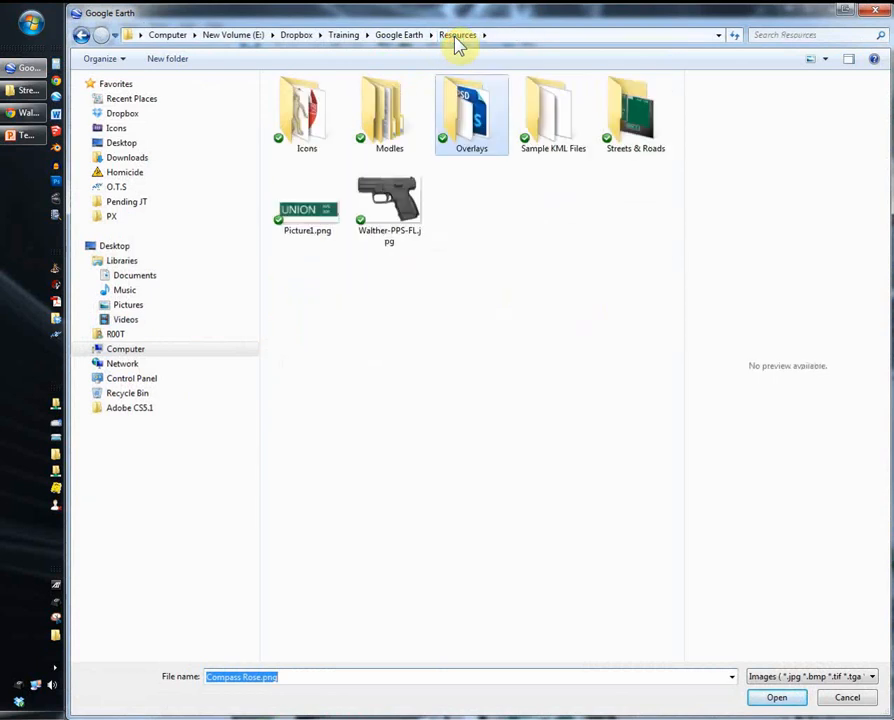
double_click(310, 226)
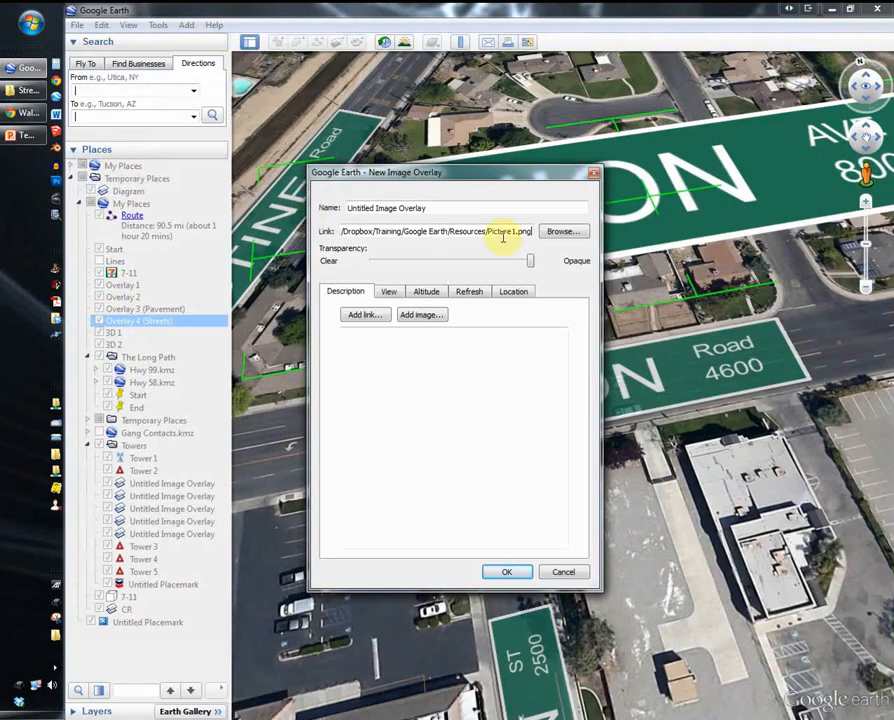
- Try shrinking the UNION sign overlay above WILSON and making it slightly transparent, and discard the overlay
drag(492, 176, 463, 441)
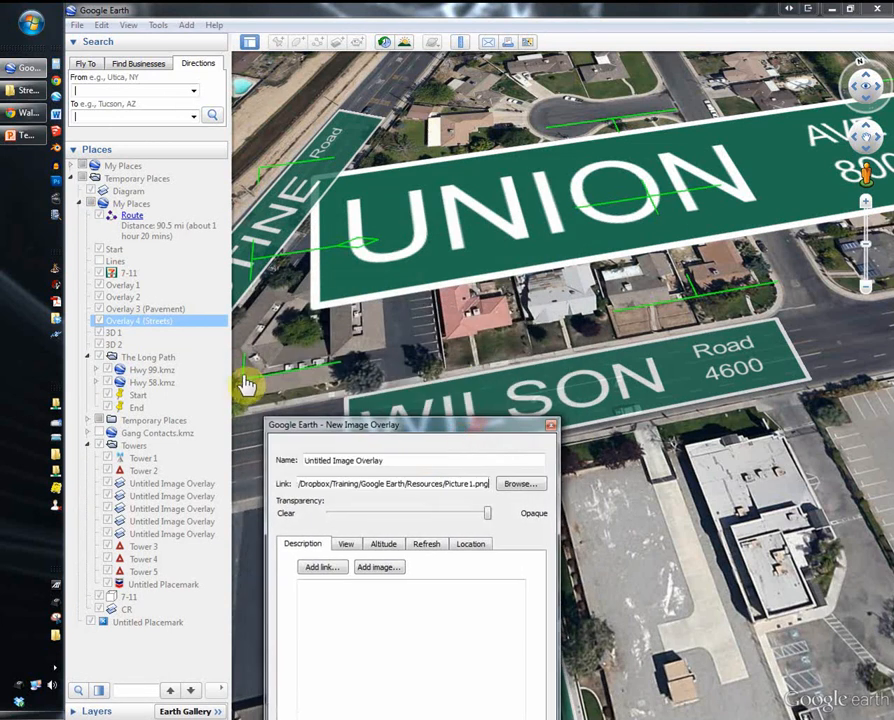
drag(256, 380, 430, 262)
drag(484, 518, 461, 522)
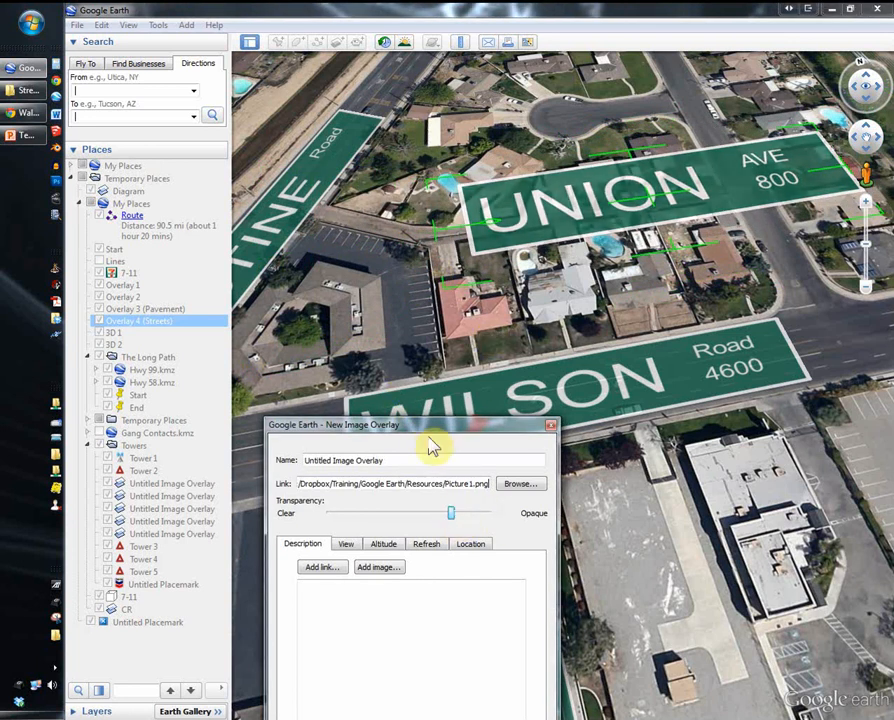
drag(430, 440, 440, 291)
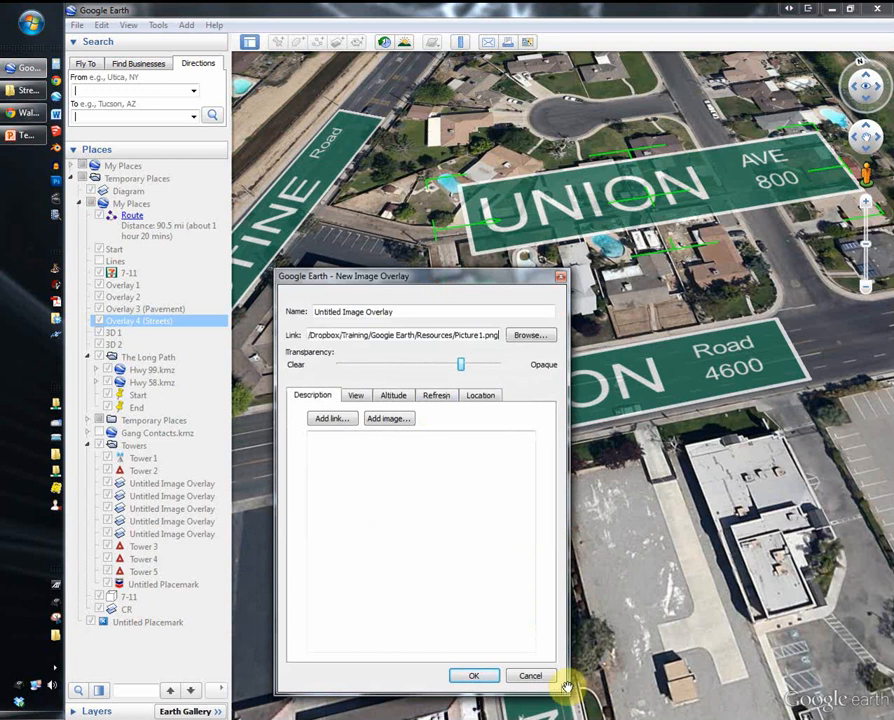
click(533, 676)
- Collapse The Long Path folder in the places list and fly to the saved 3D 1 view
drag(474, 310, 622, 272)
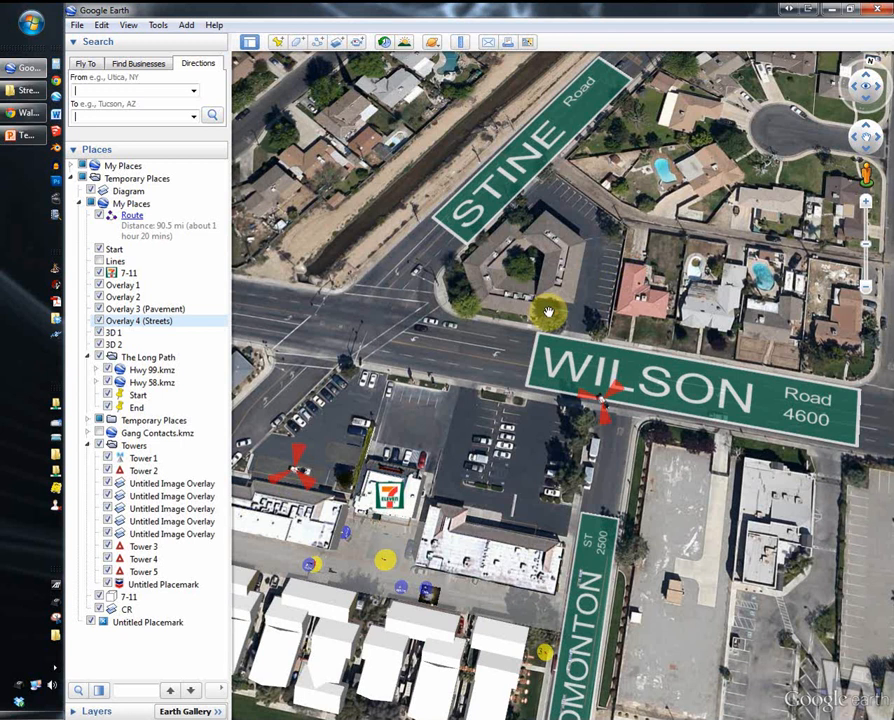
scroll(548, 312, down, 3)
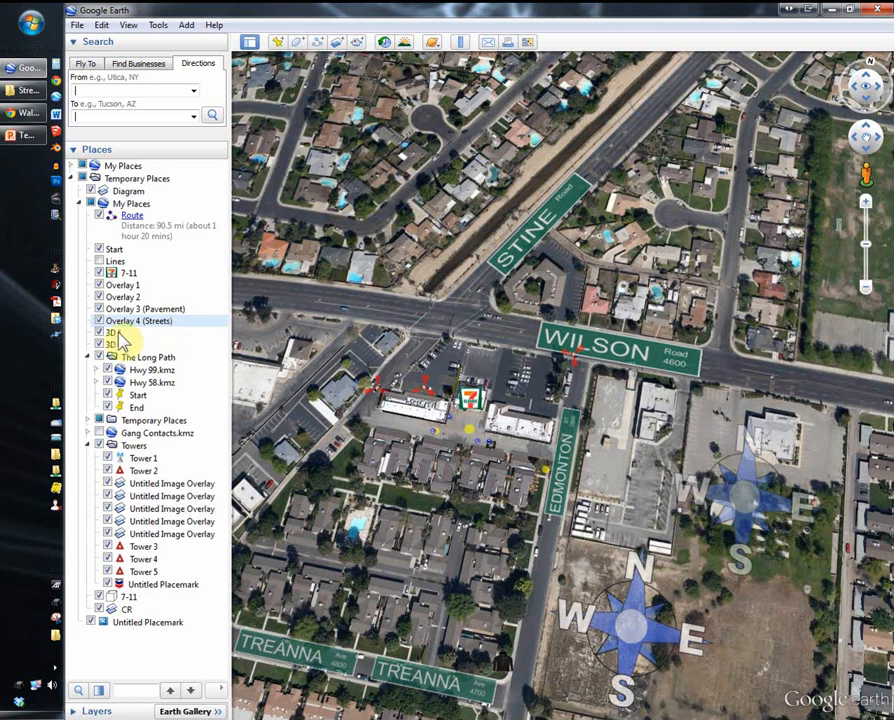
click(88, 355)
double_click(112, 333)
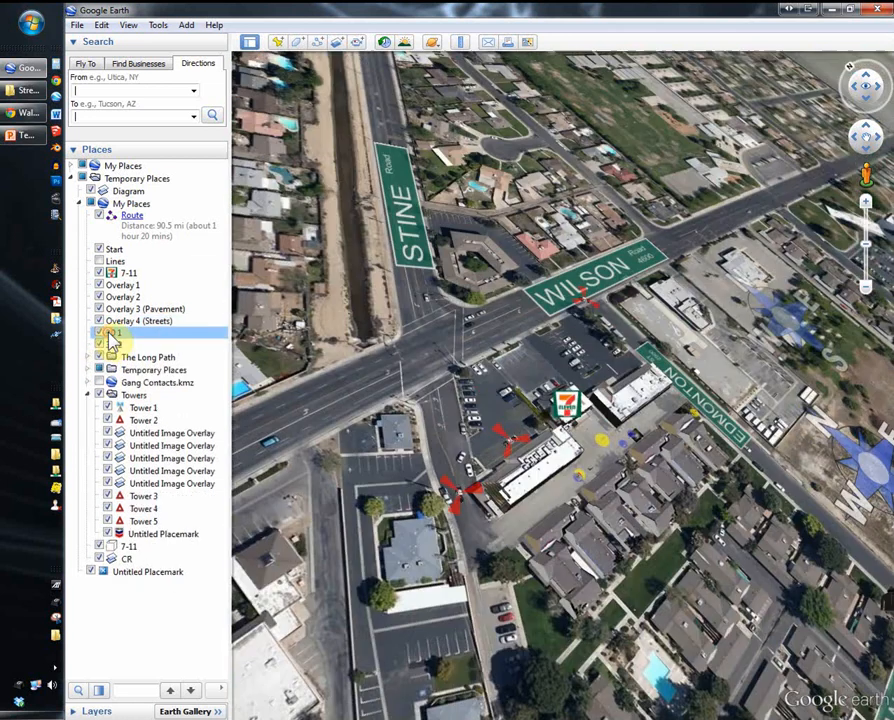
- Examine the 3D police cars, buildings, hedge and tree around the 7-Eleven parking lot from several angles
middle_drag(545, 457, 540, 315)
scroll(516, 422, down, 4)
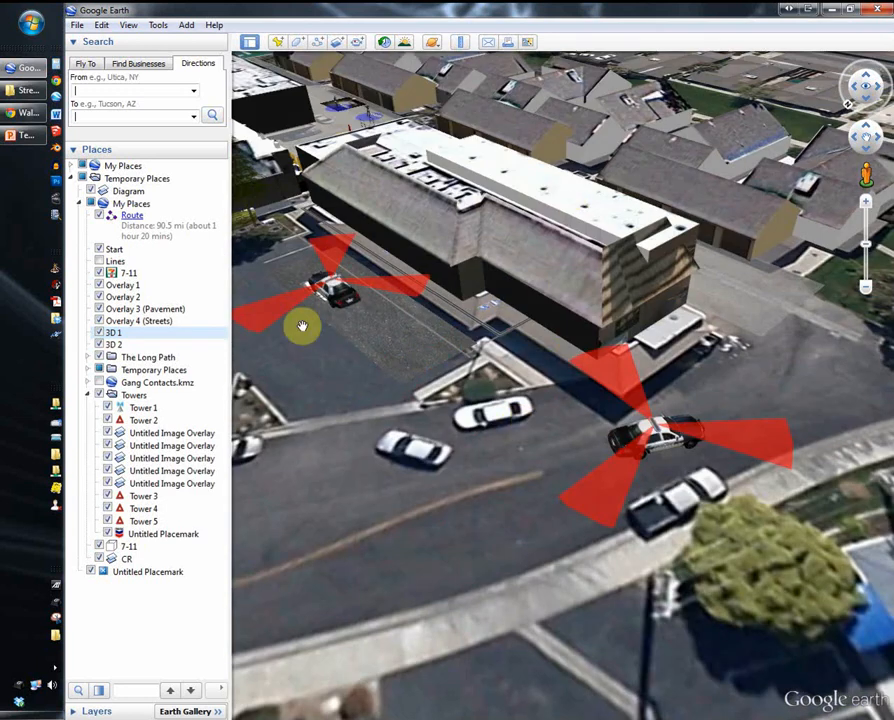
drag(371, 361, 485, 428)
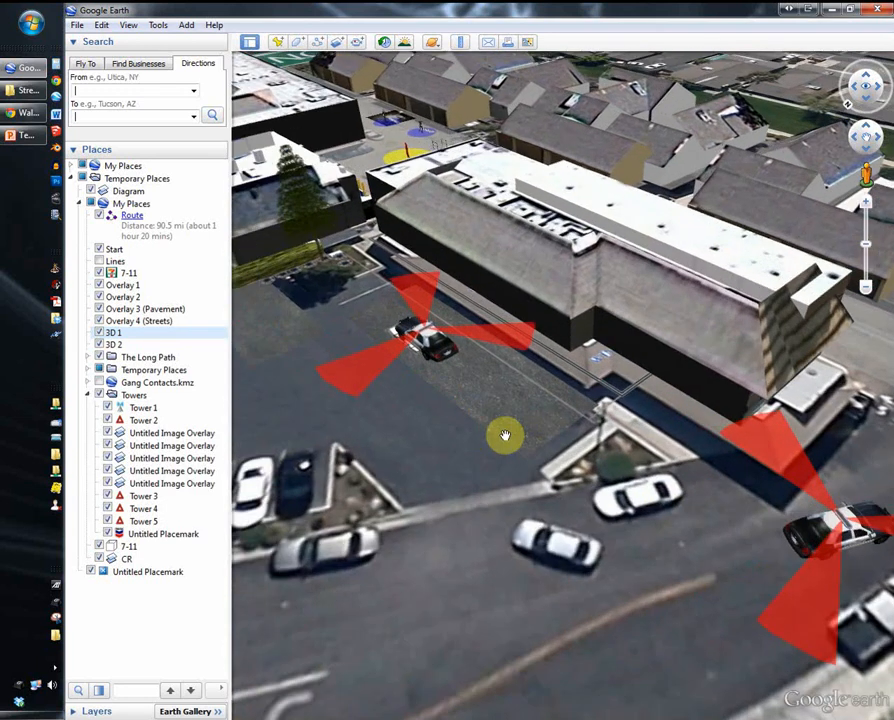
middle_drag(506, 400, 468, 416)
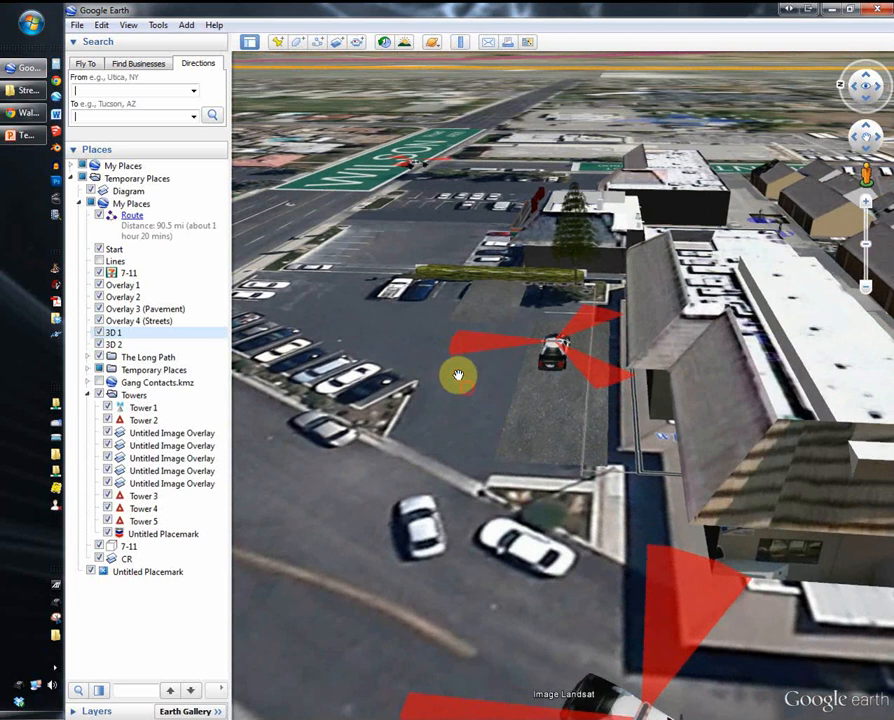
scroll(428, 322, down, 3)
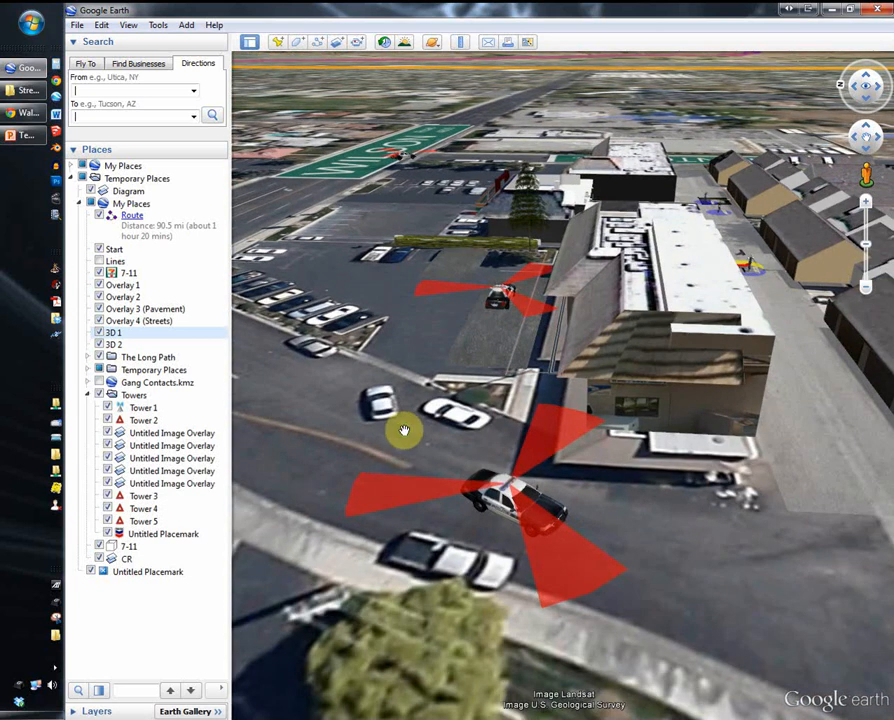
middle_drag(469, 403, 573, 470)
drag(573, 470, 622, 480)
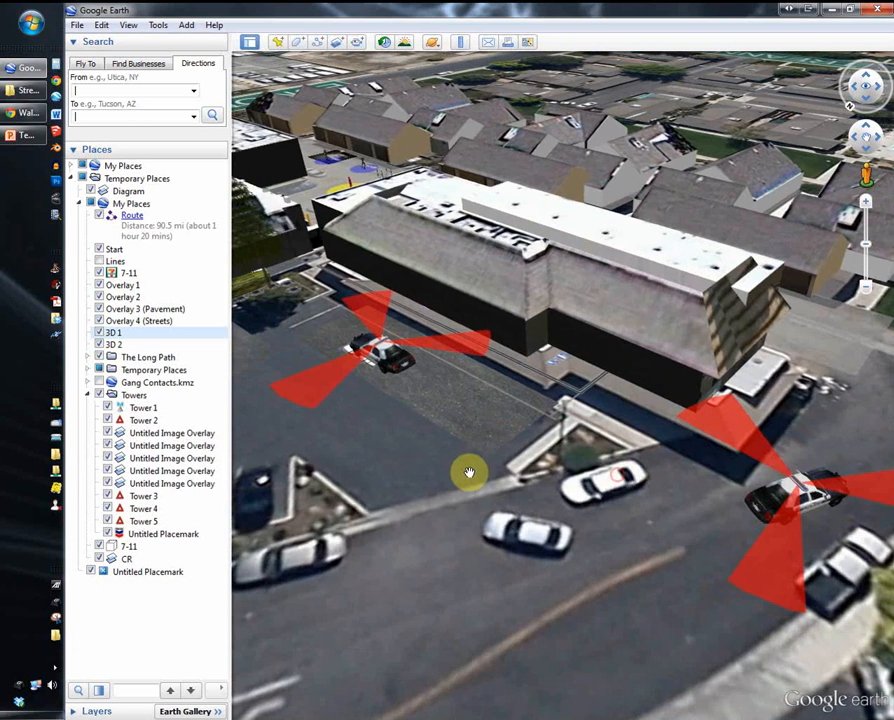
middle_drag(487, 487, 560, 476)
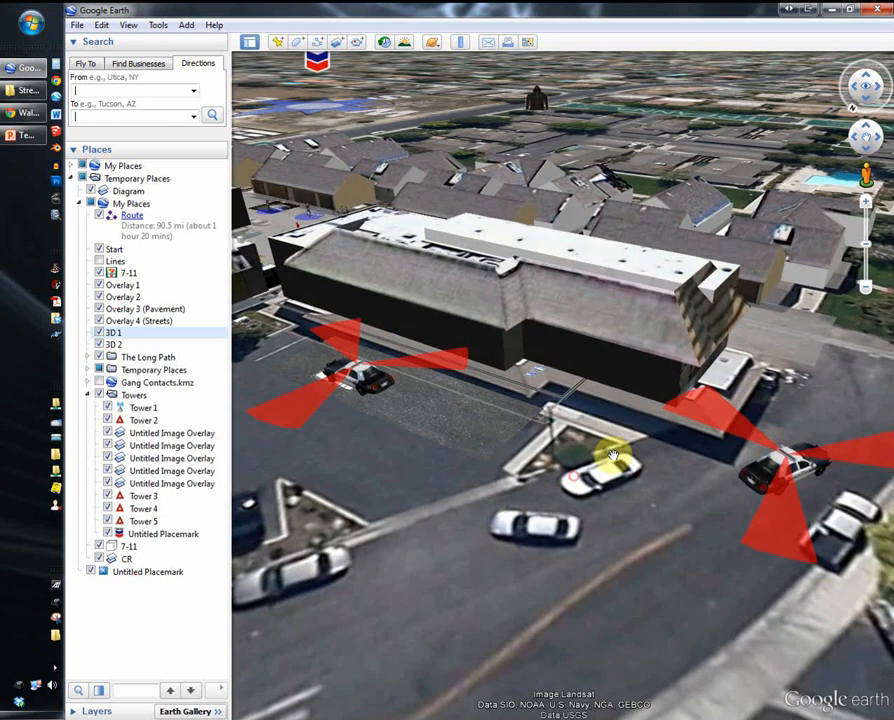
drag(600, 476, 646, 444)
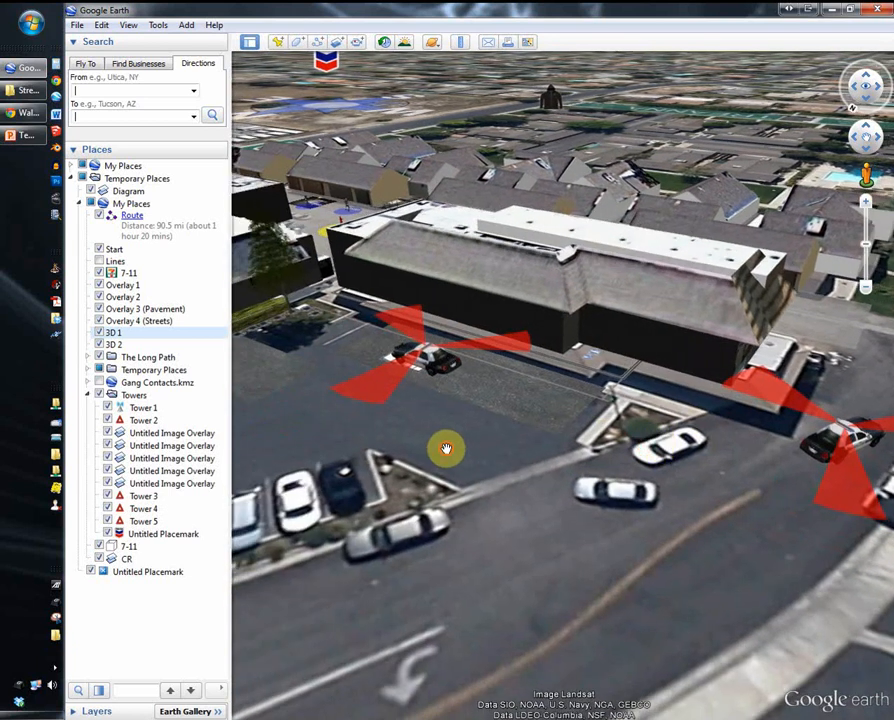
drag(446, 448, 628, 515)
drag(366, 414, 536, 476)
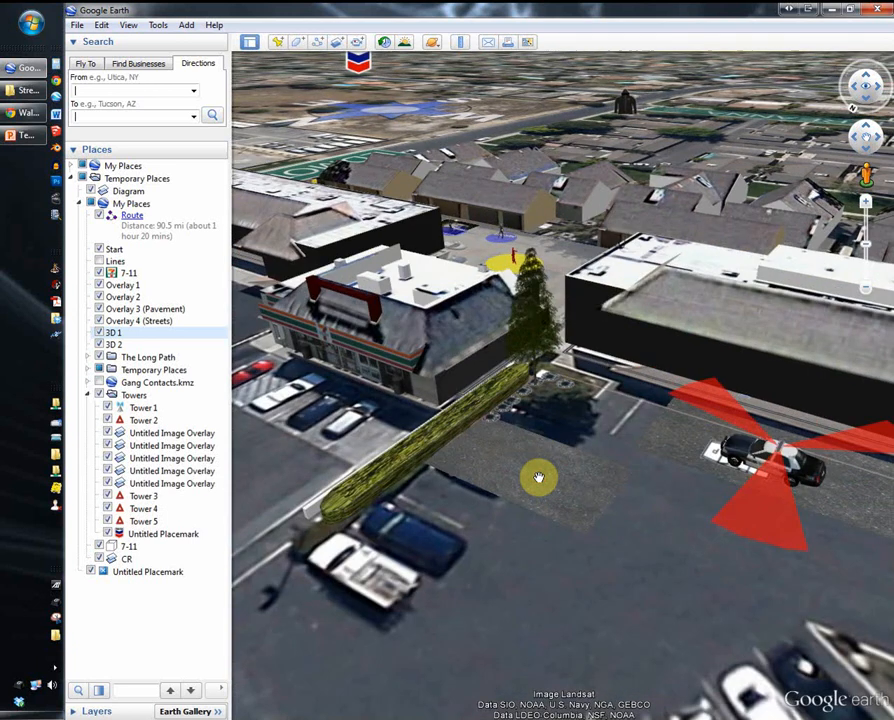
- Switch to Chrome, go to the Google home page and search for Google 3D Warehouse
click(28, 117)
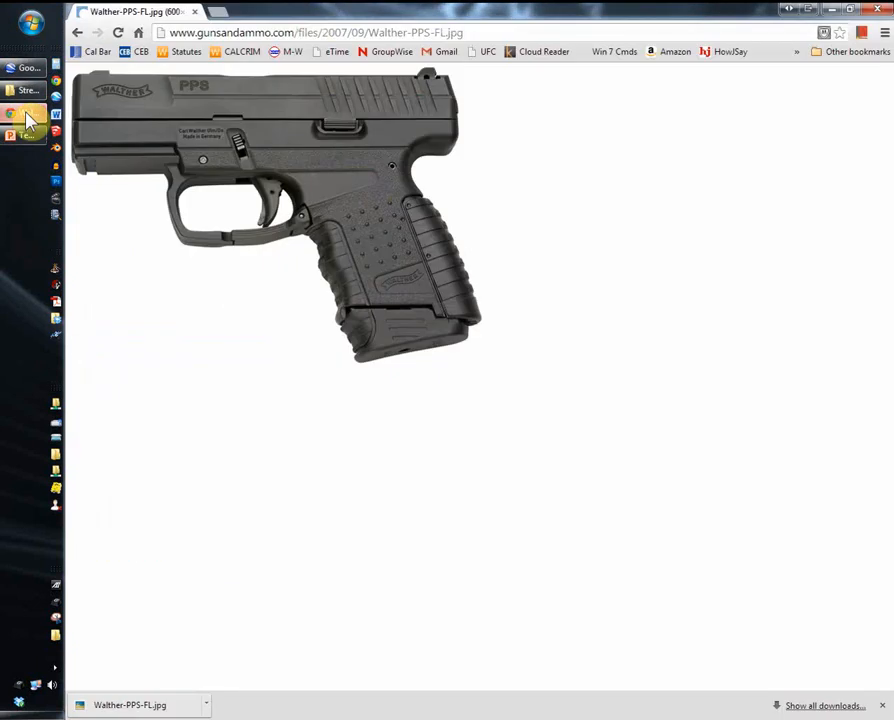
click(138, 33)
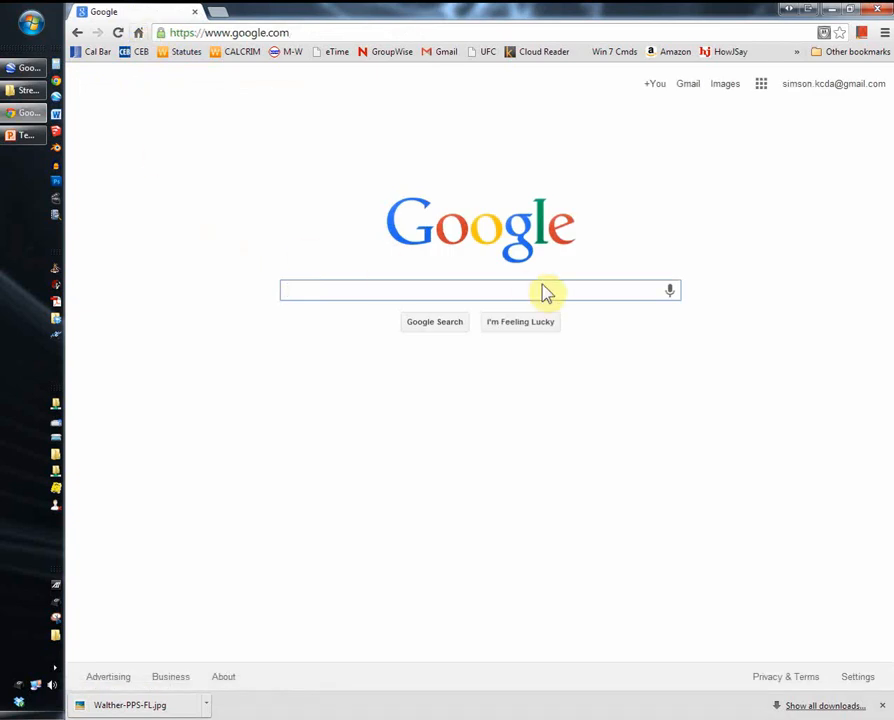
text(gOOGLE )
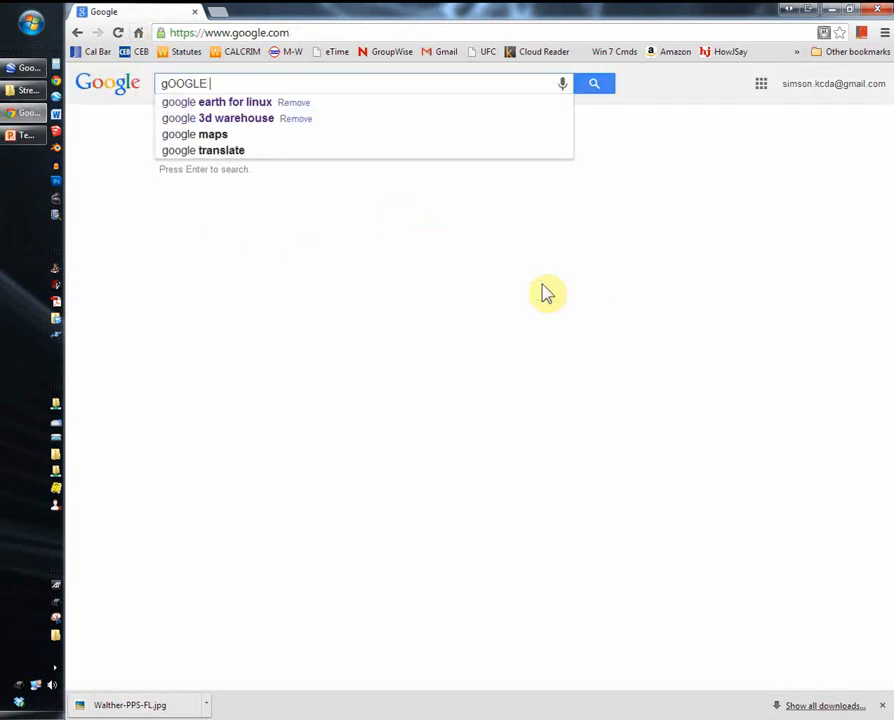
text(3D WAREHOUSE)
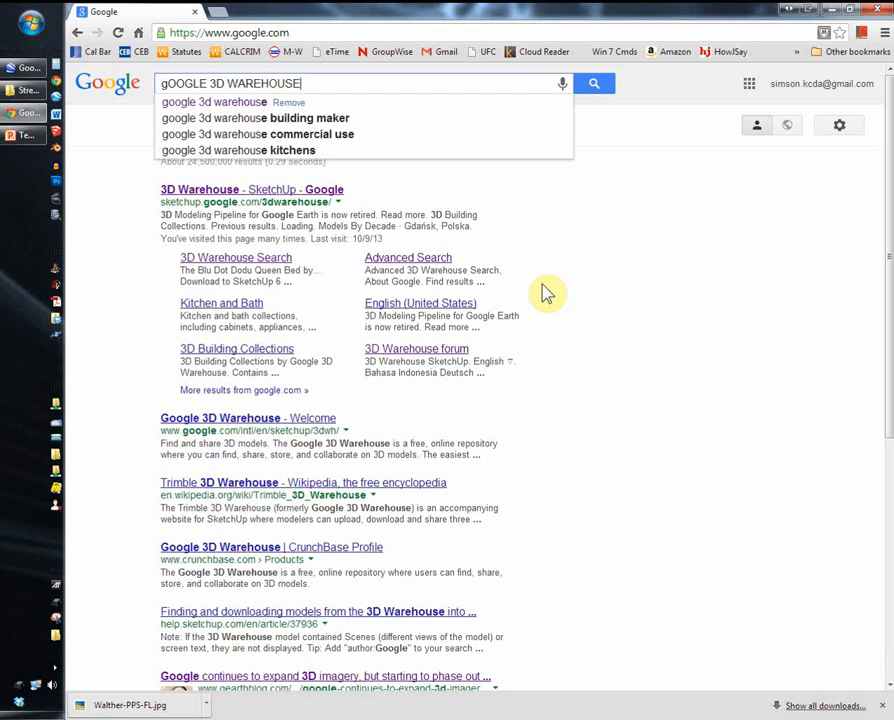
key(Return)
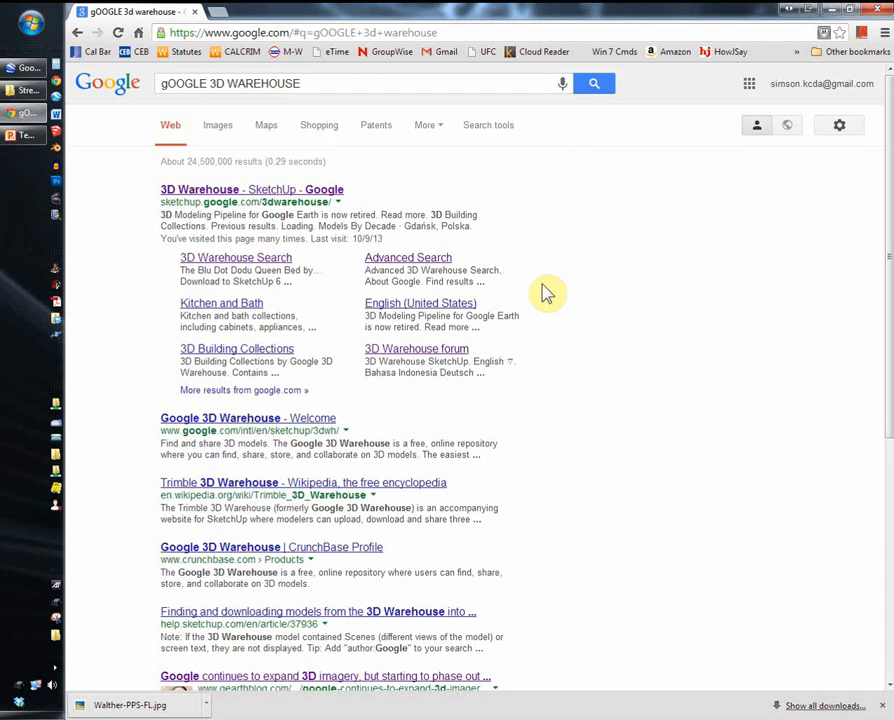
- Open the SketchUp 3D Warehouse site from the results and search its models for Imperial walker
click(261, 199)
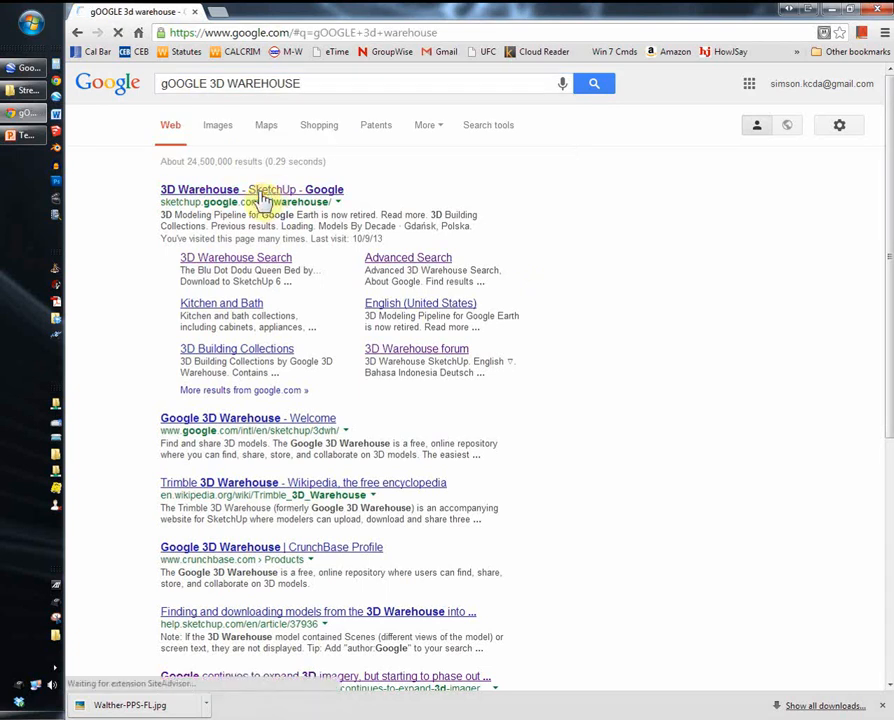
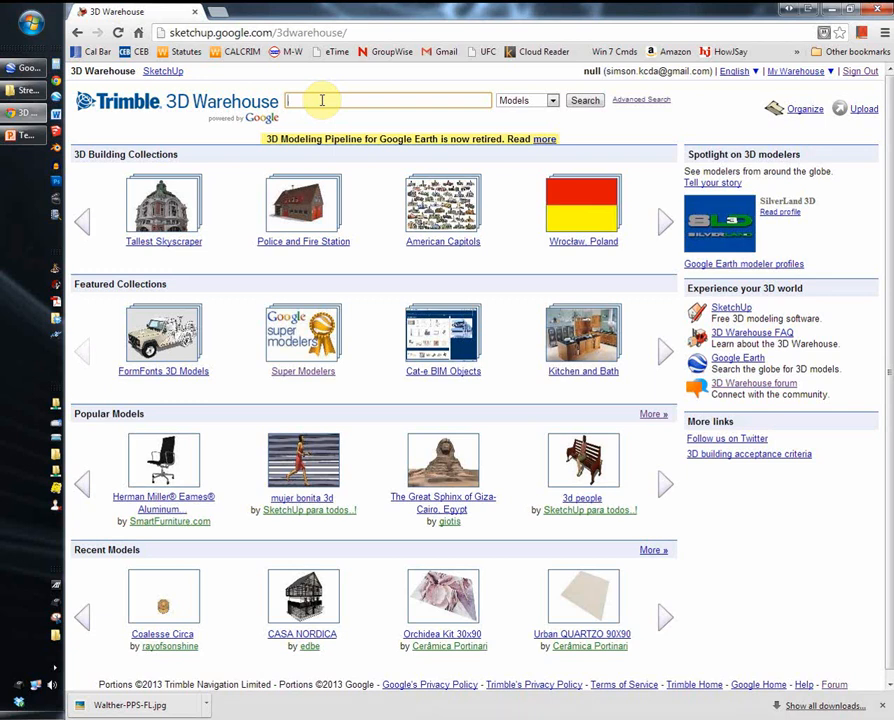
text(Imperial walker)
key(Return)
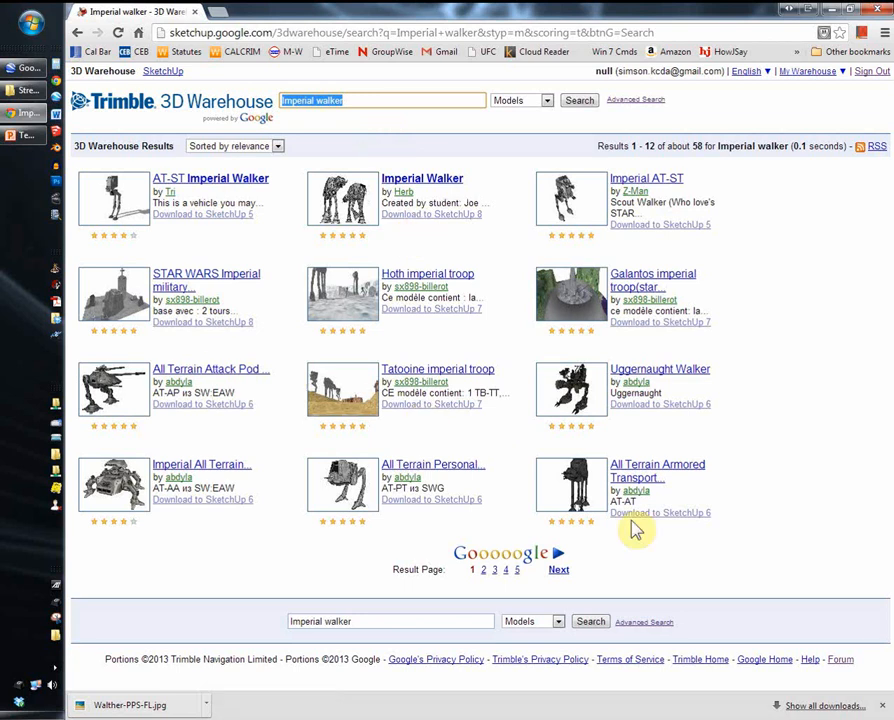
- From the second page of Imperial walker results, download the AT-IC (All Terrain - Ion Cannon) model as a Collada zip into the Resources folder
click(558, 580)
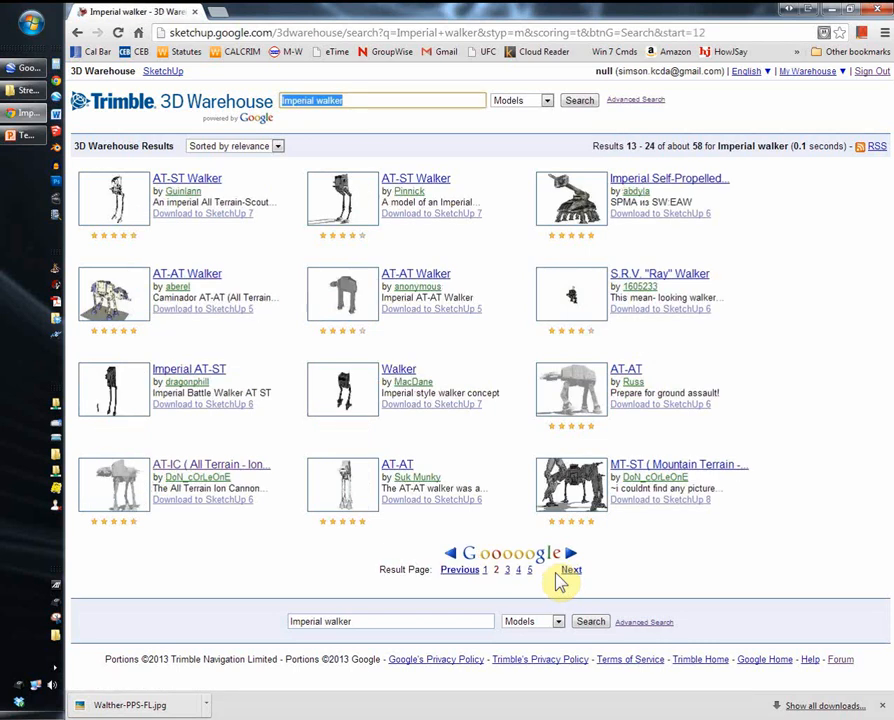
click(215, 468)
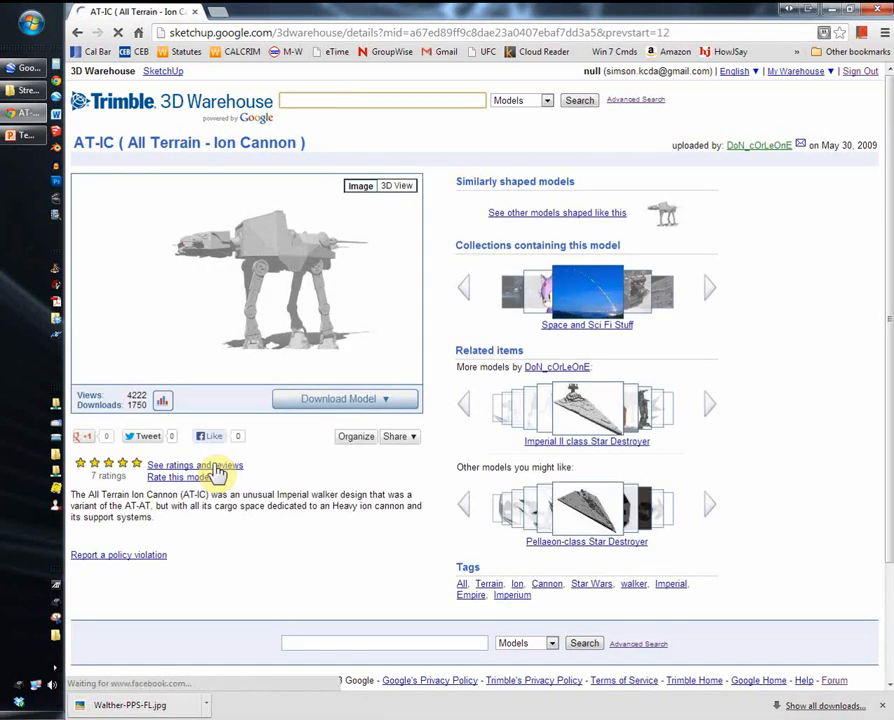
click(389, 405)
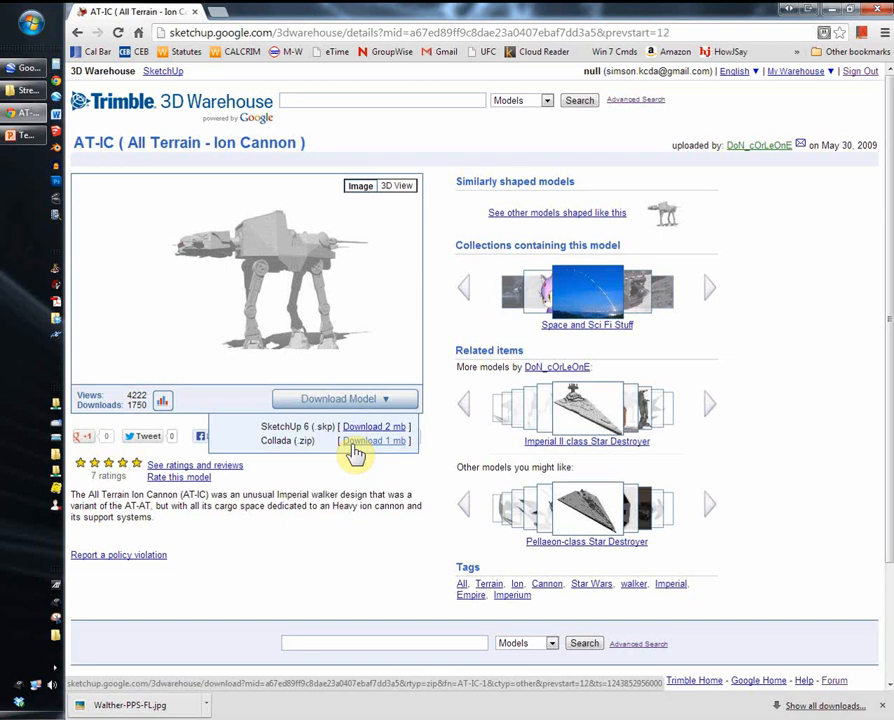
click(355, 442)
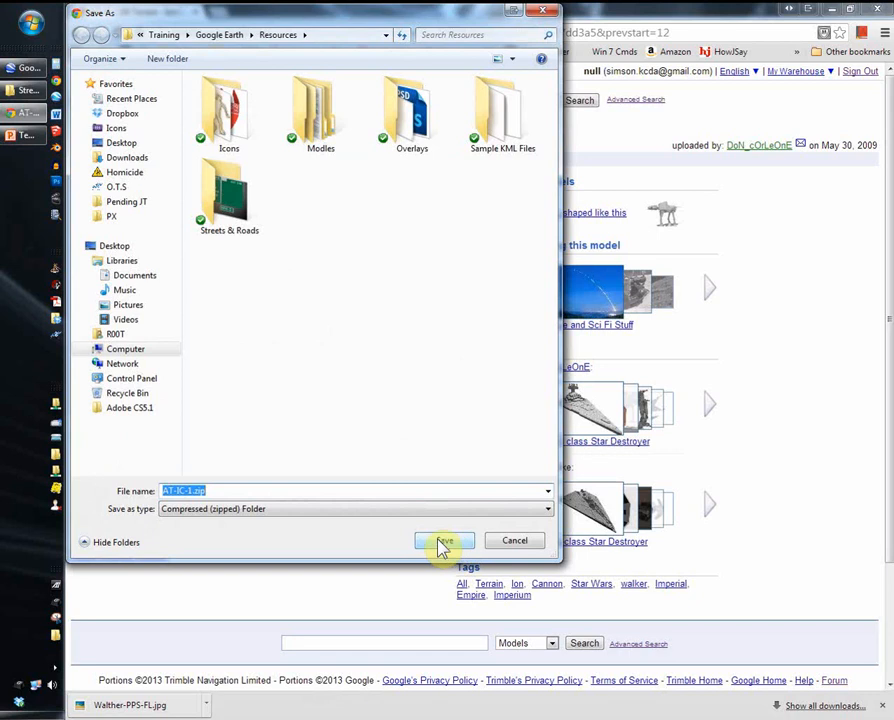
click(443, 545)
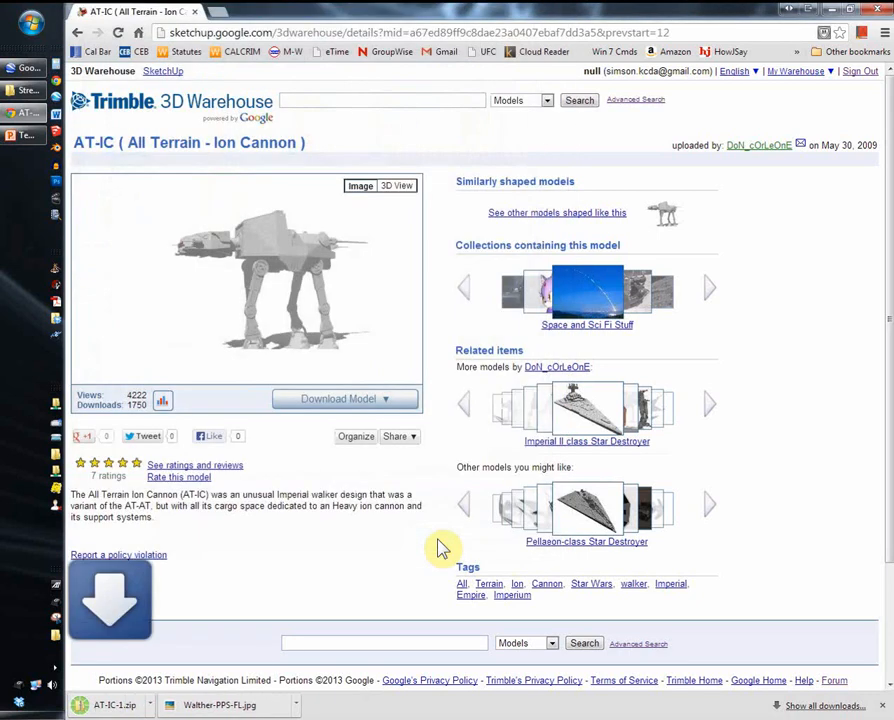
- Switch to the file browser, open AT-IC-1.zip in the Resources folder and extract all its files to the suggested AT-IC-1 folder
click(20, 90)
click(510, 95)
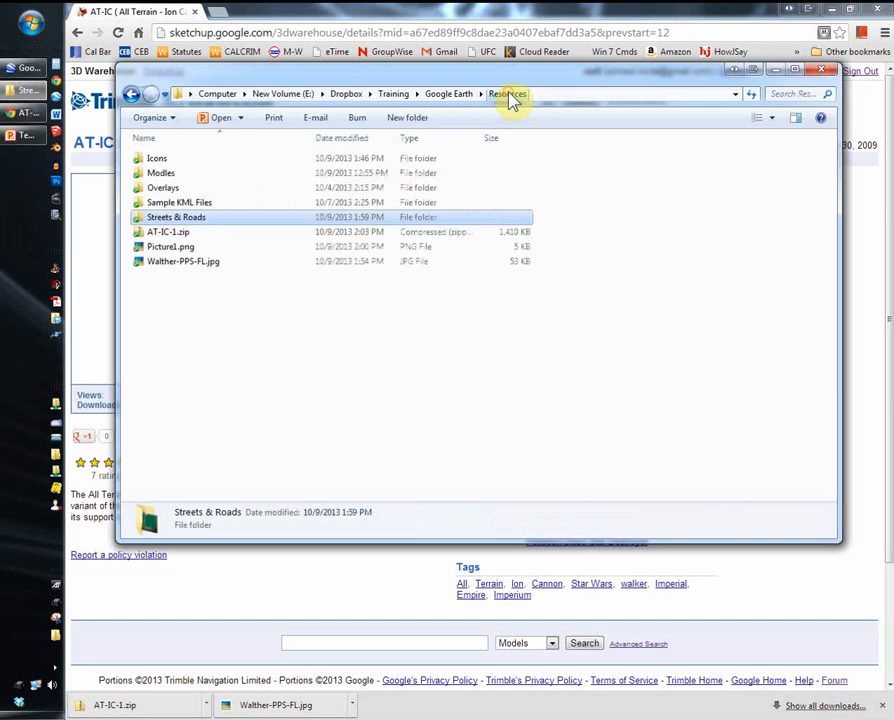
click(157, 236)
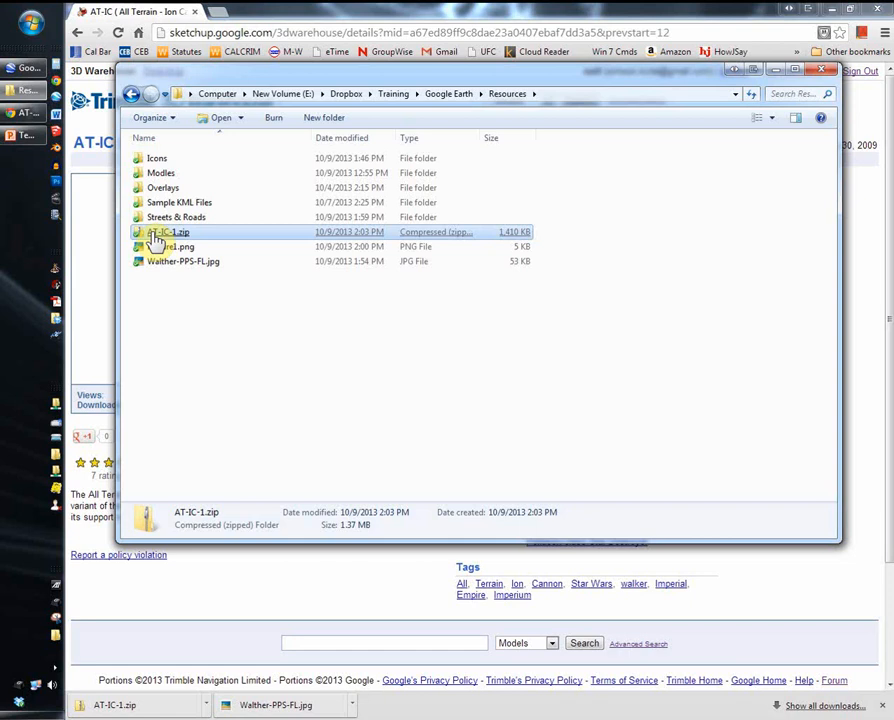
double_click(157, 238)
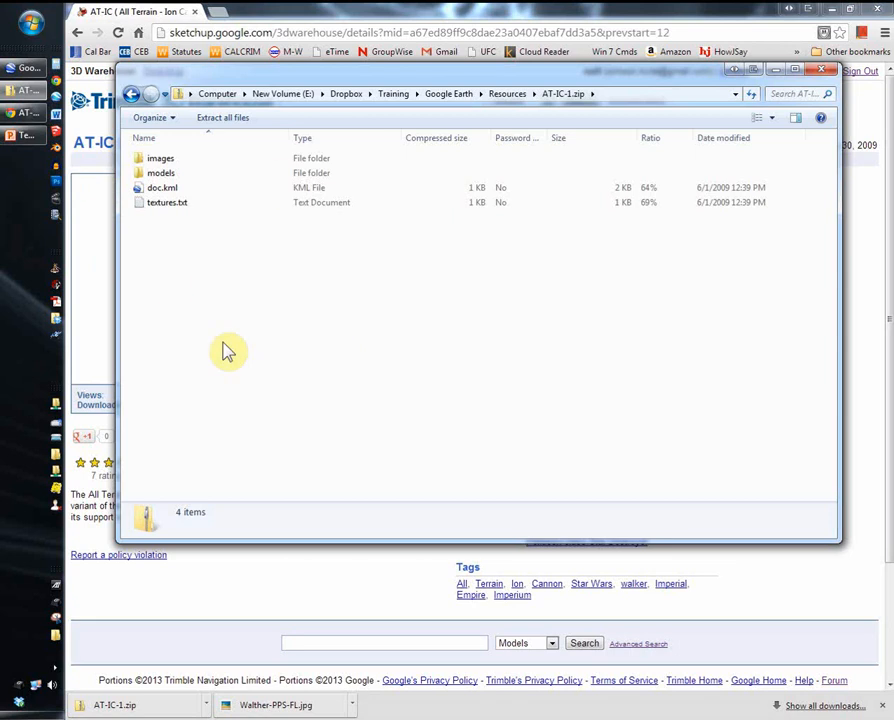
click(213, 125)
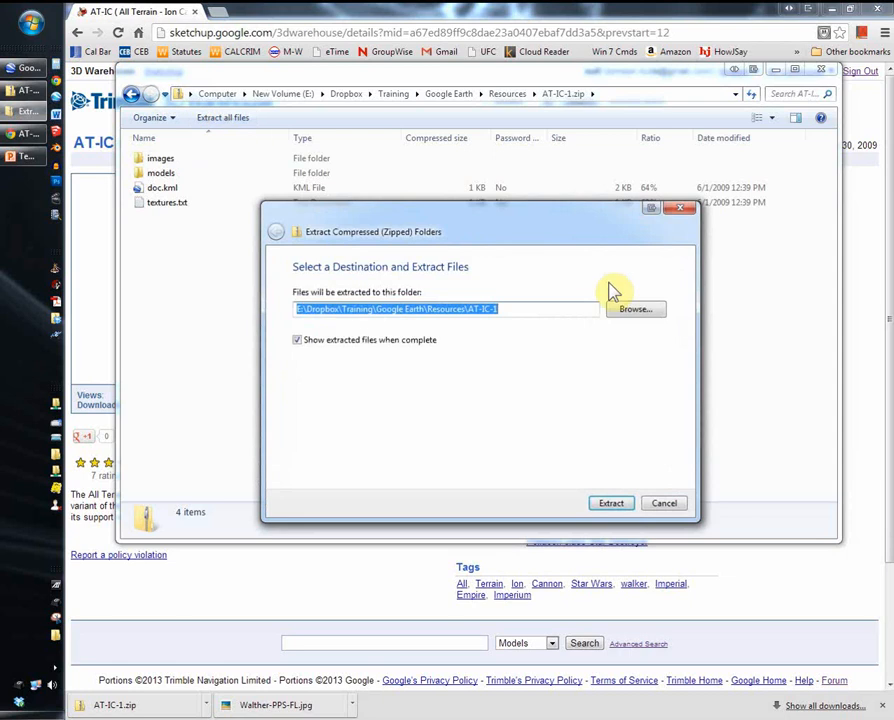
click(611, 505)
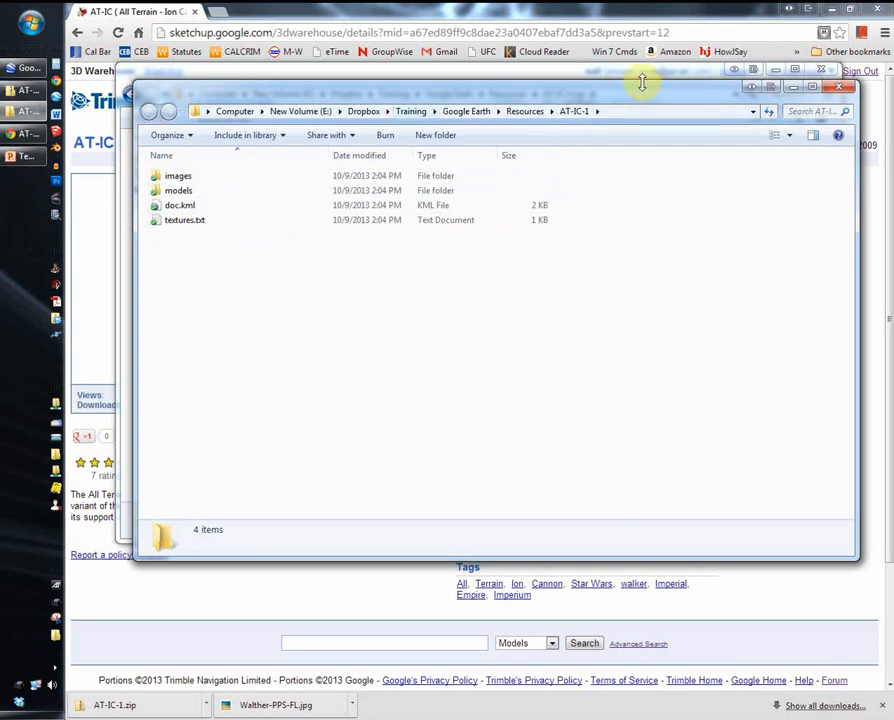
- Return to the Resources folder and delete the downloaded AT-IC-1.zip archive
drag(644, 88, 642, 117)
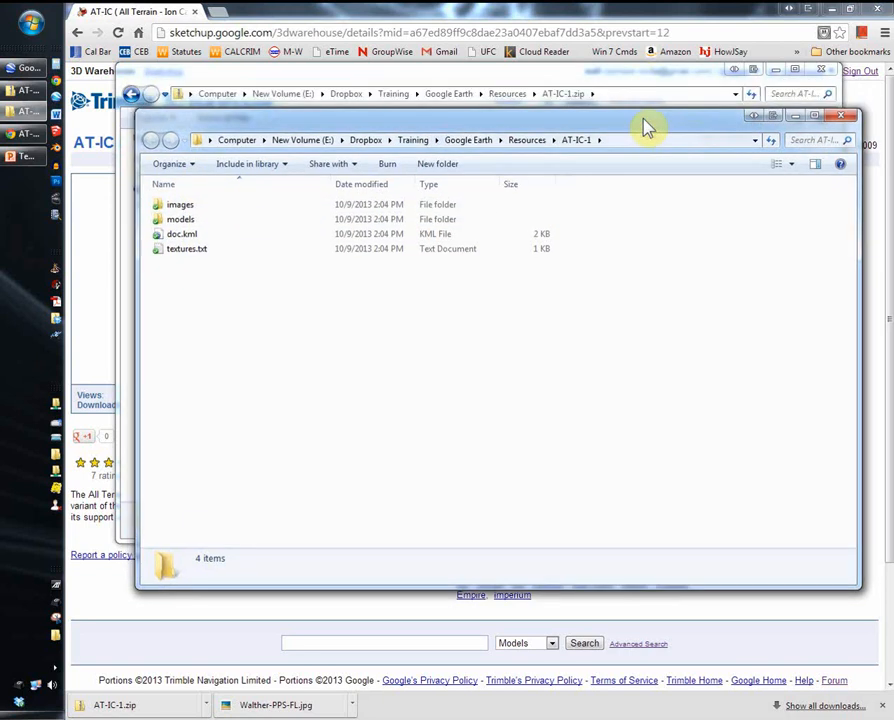
click(512, 143)
click(470, 141)
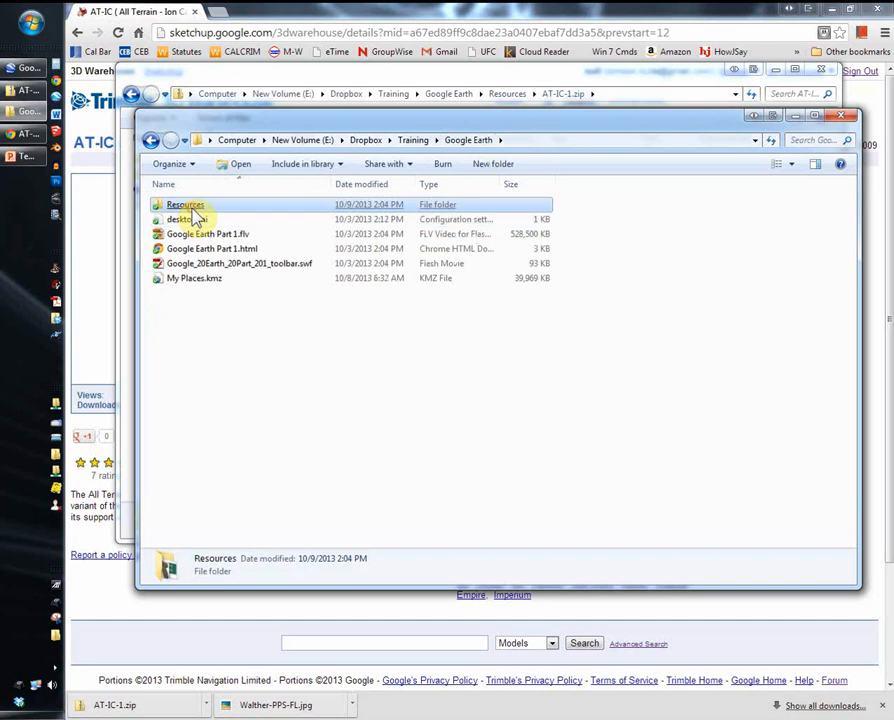
double_click(196, 206)
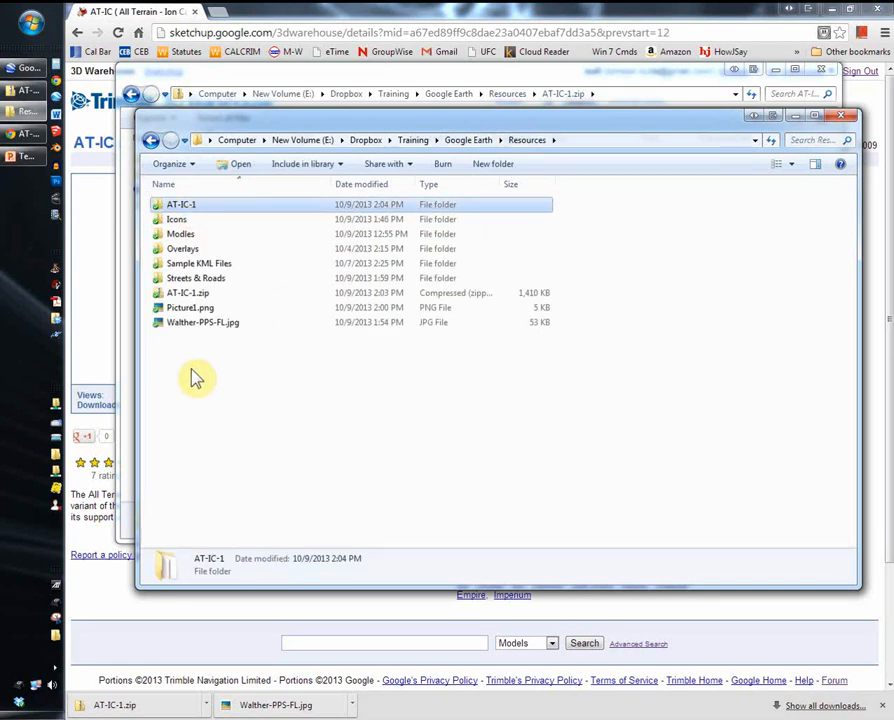
click(178, 294)
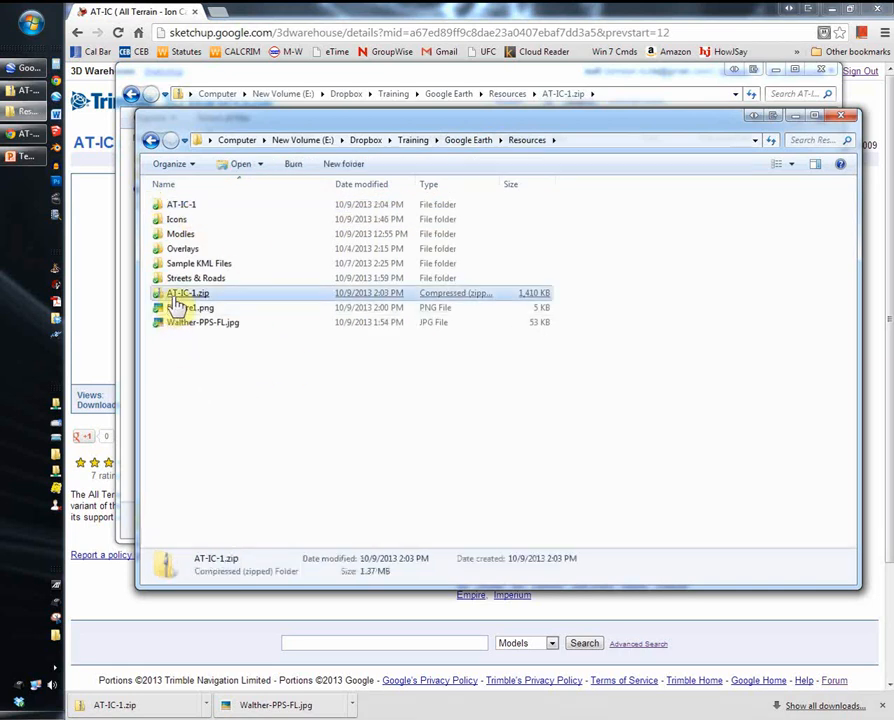
key(Delete)
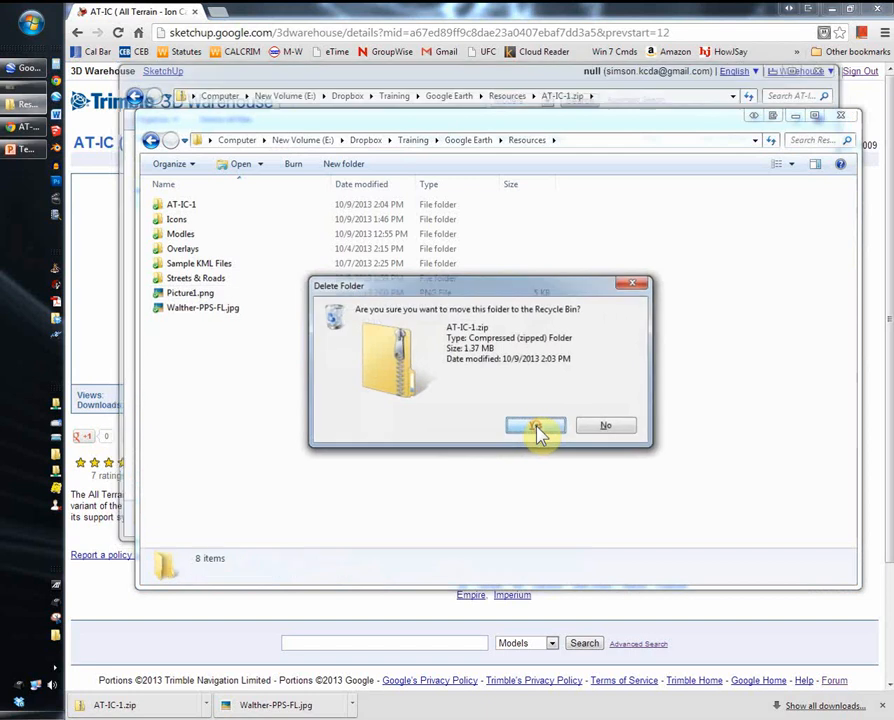
click(537, 430)
- Open the extracted AT-IC-1 folder, then narrow its window and move it so part of the walker image shows
double_click(186, 212)
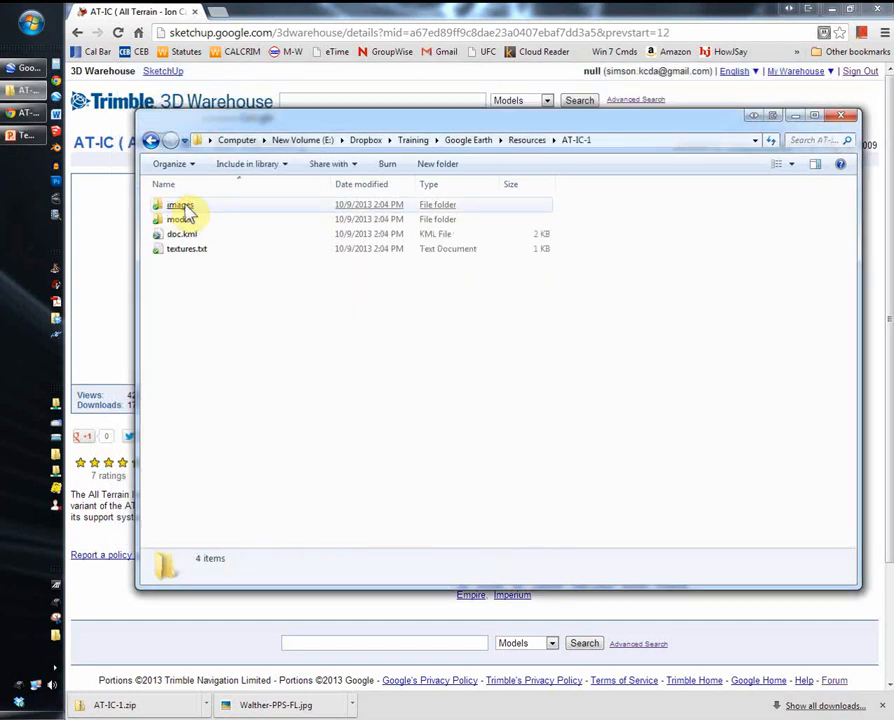
click(180, 207)
drag(297, 111, 286, 170)
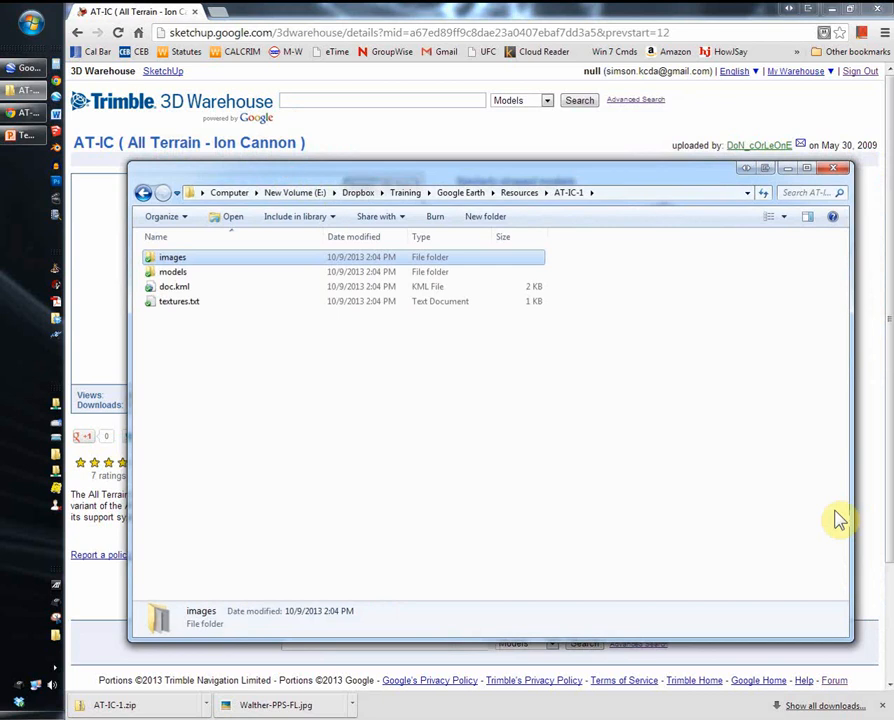
drag(852, 501, 633, 487)
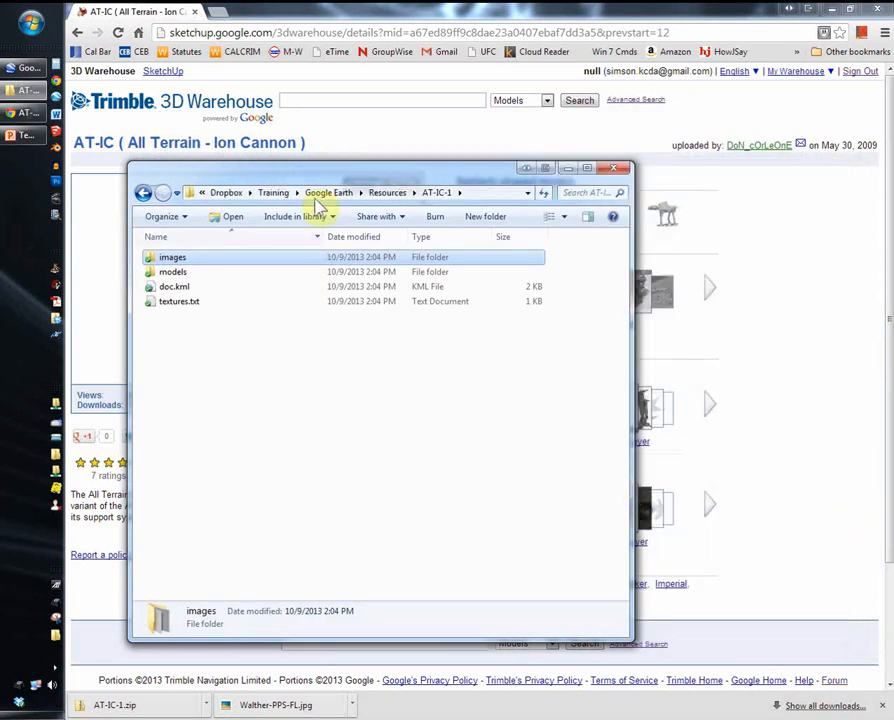
drag(304, 175, 357, 183)
drag(441, 195, 454, 194)
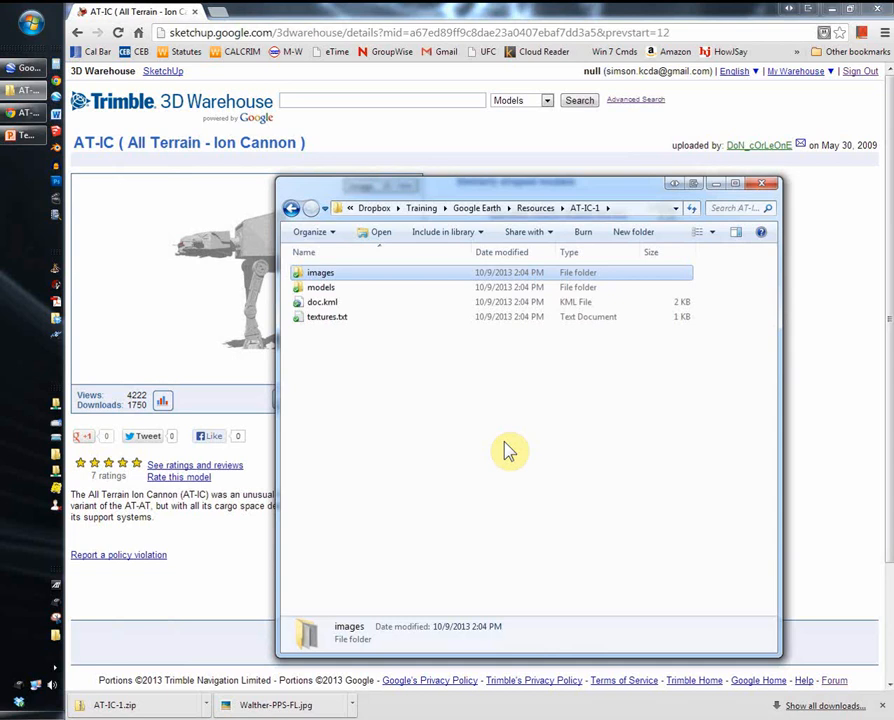
- Look through the extracted AT-IC-1 contents, open the models subfolder and shrink its window to a small size
double_click(346, 288)
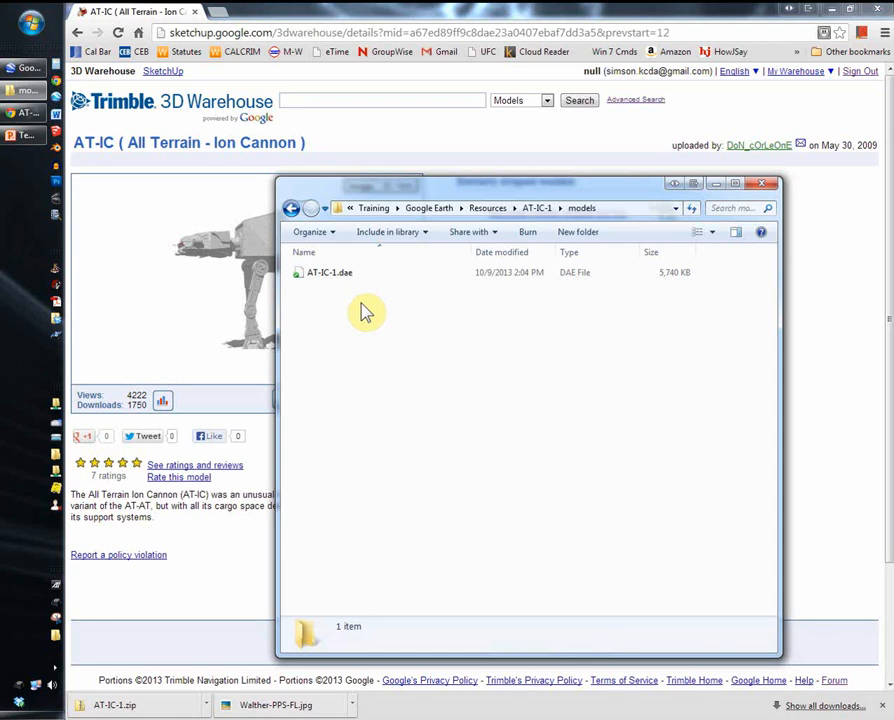
click(291, 210)
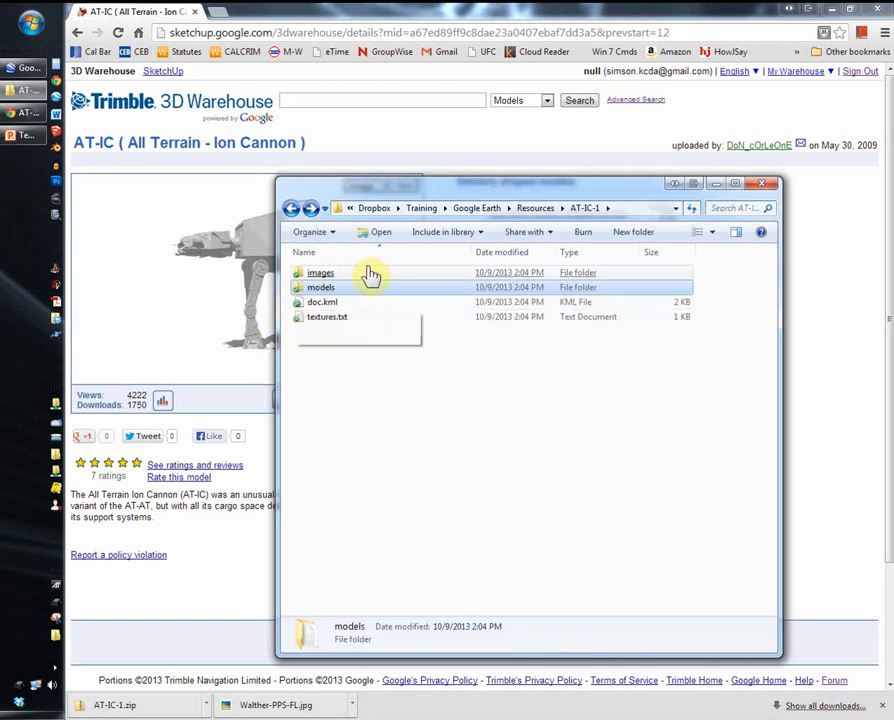
click(321, 276)
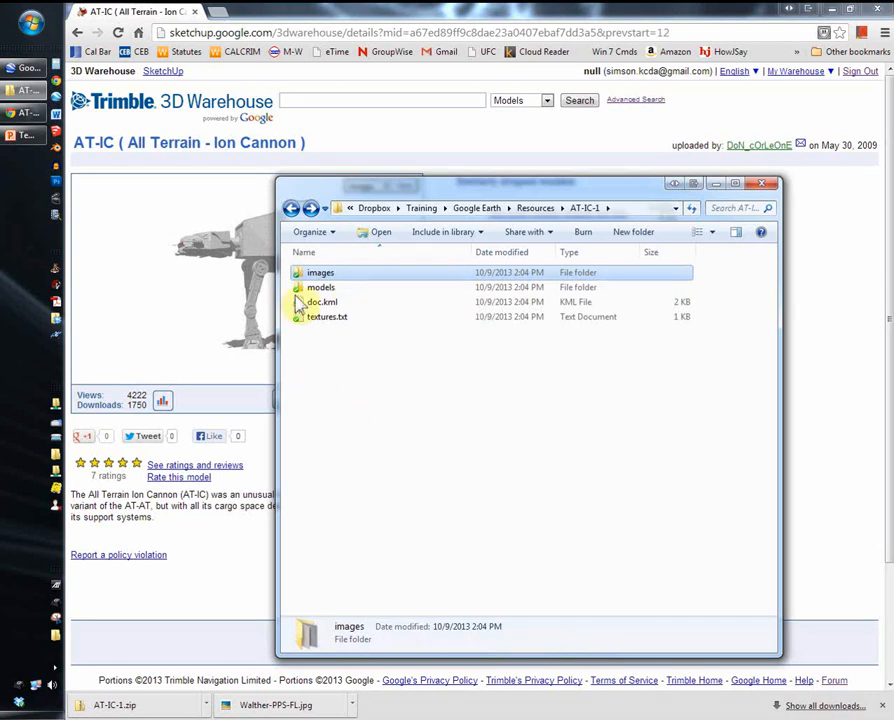
double_click(328, 289)
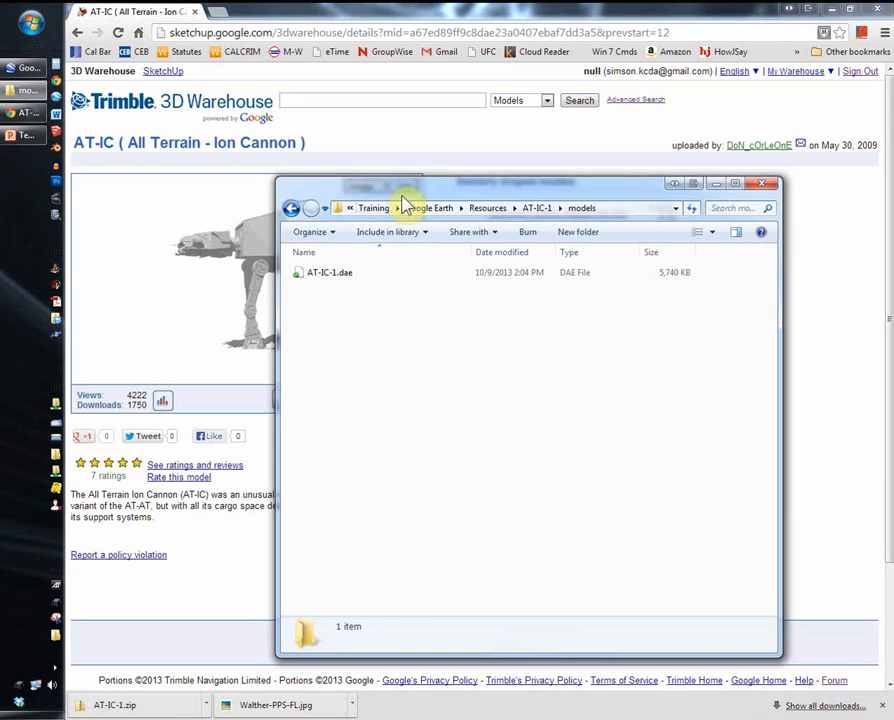
drag(783, 660, 594, 434)
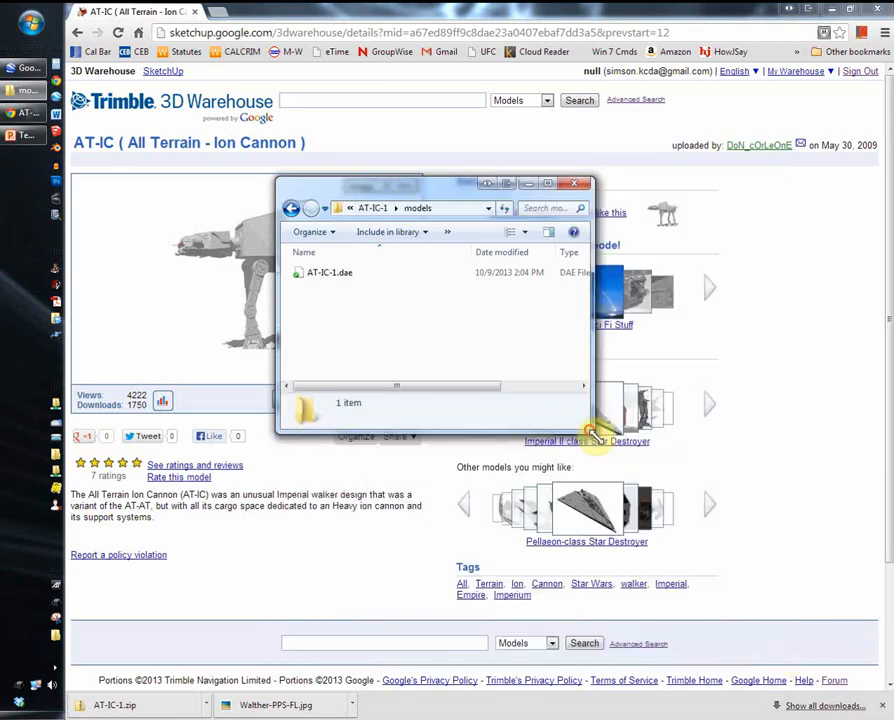
- Switch to Google Earth with the folder window kept in front and add AT-IC-1.dae to the places list as a new model
click(836, 9)
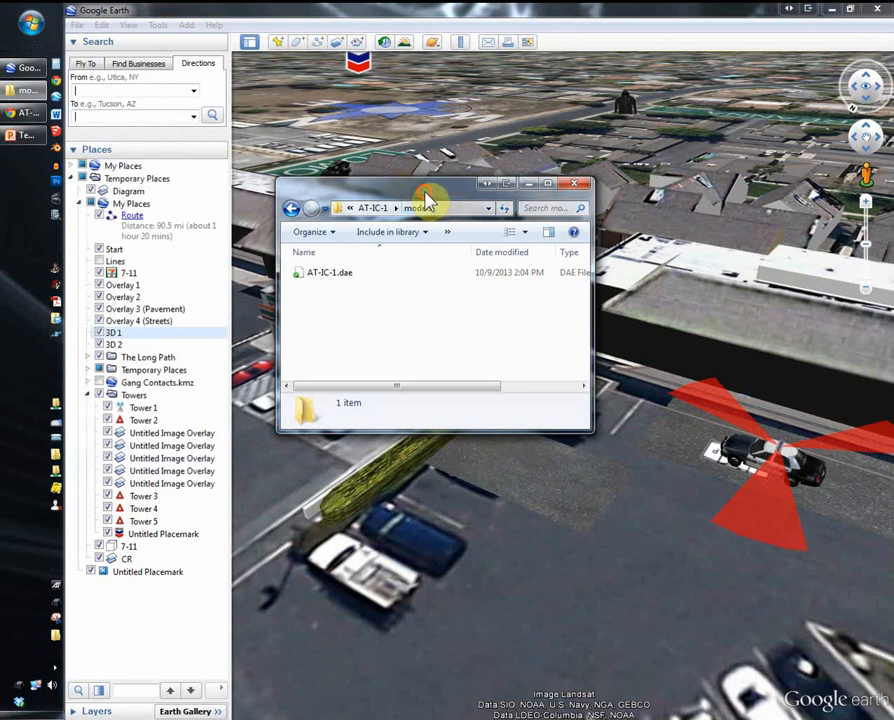
drag(425, 200, 506, 220)
click(412, 296)
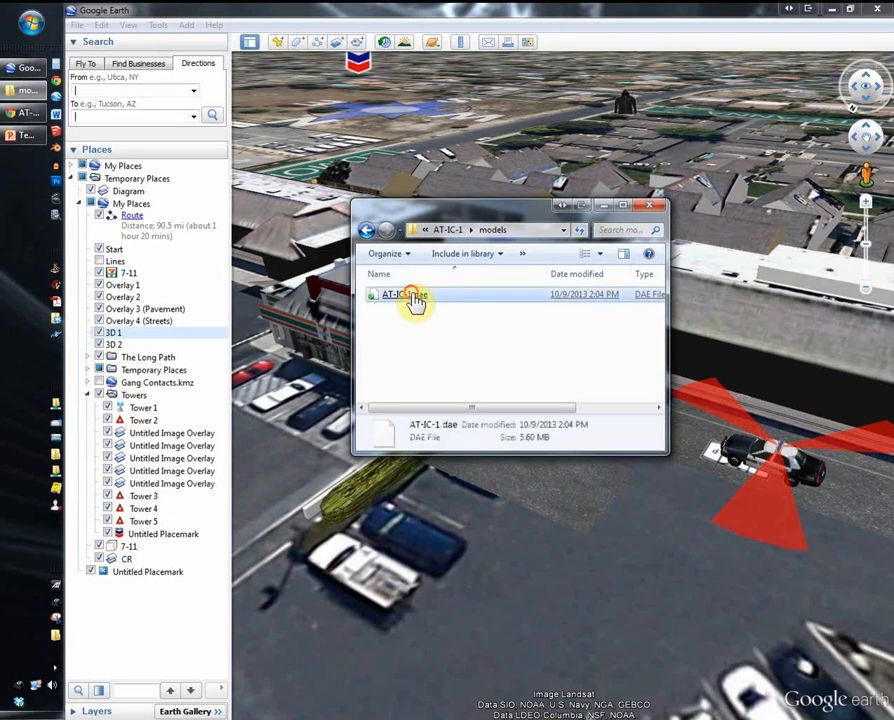
mouse_move(416, 303)
mouse_down()
mouse_move(344, 310)
mouse_move(192, 260)
mouse_move(82, 270)
mouse_up()
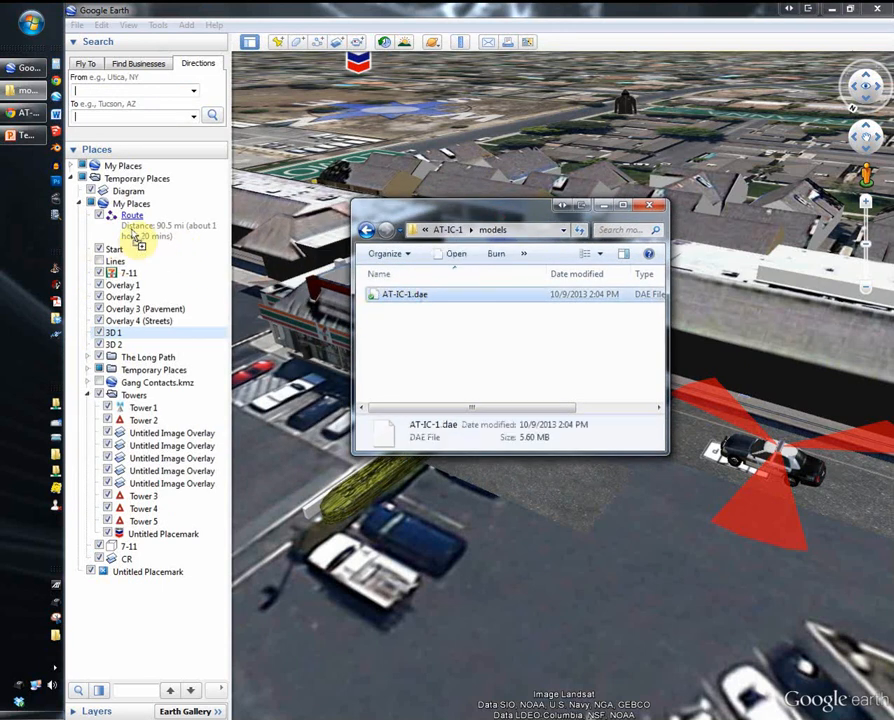
drag(118, 190, 120, 192)
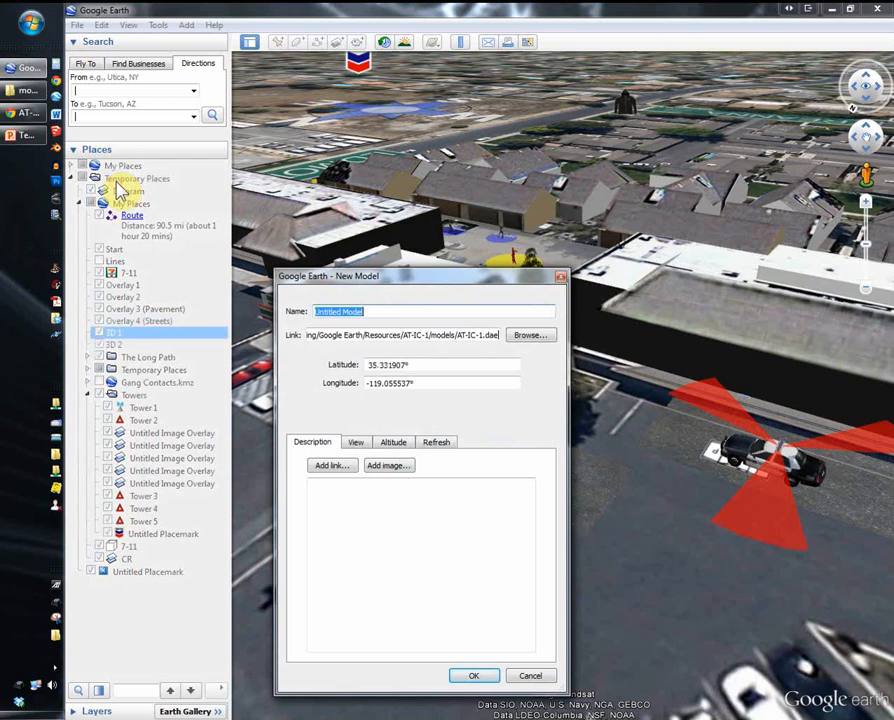
- Move the walker model north onto the street intersection above the 7-Eleven parking lot and save the new model
drag(372, 287, 226, 252)
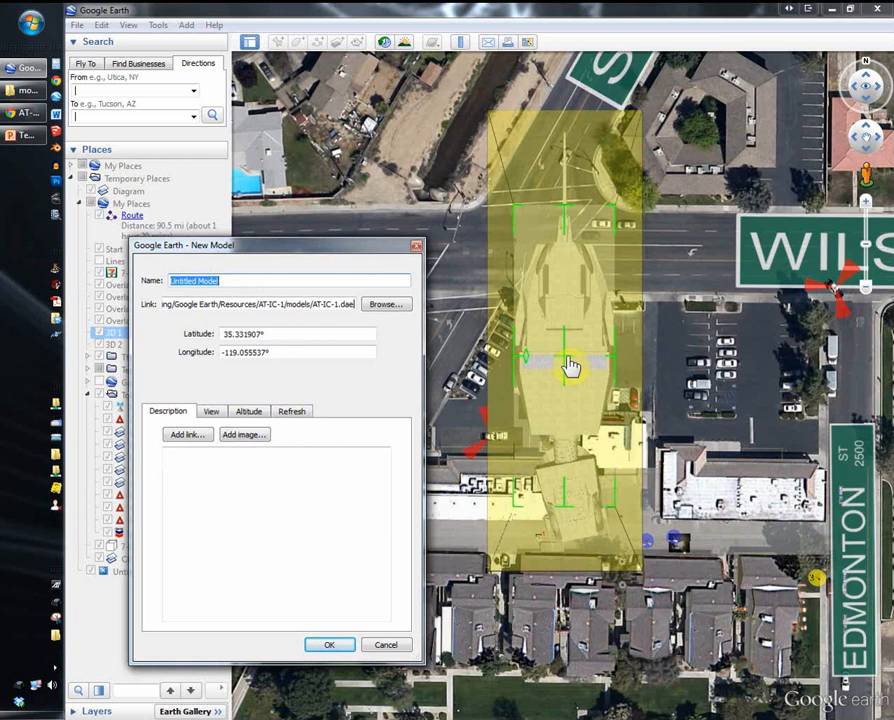
drag(571, 366, 551, 203)
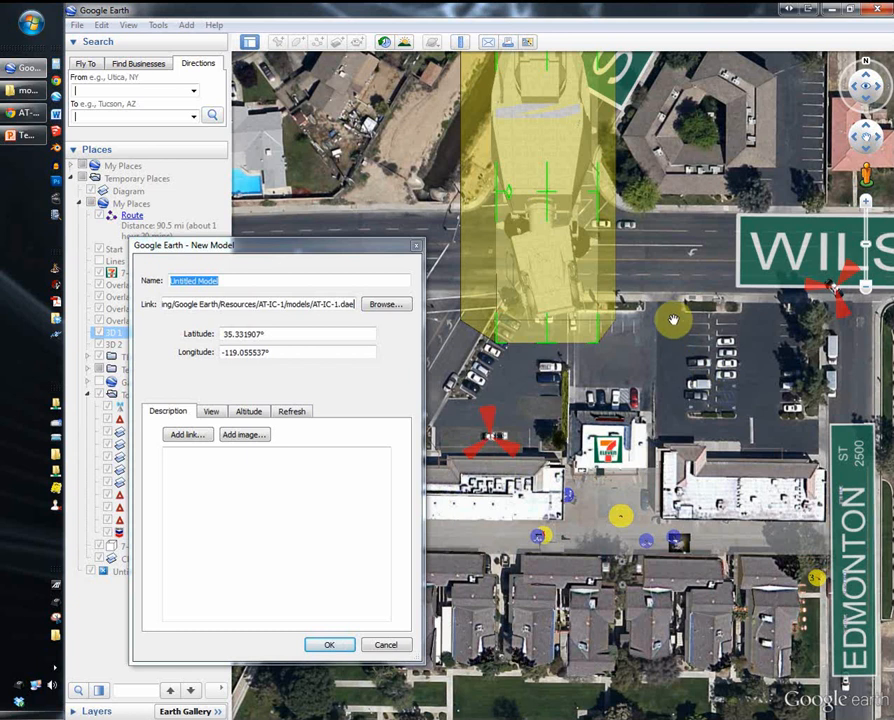
click(336, 645)
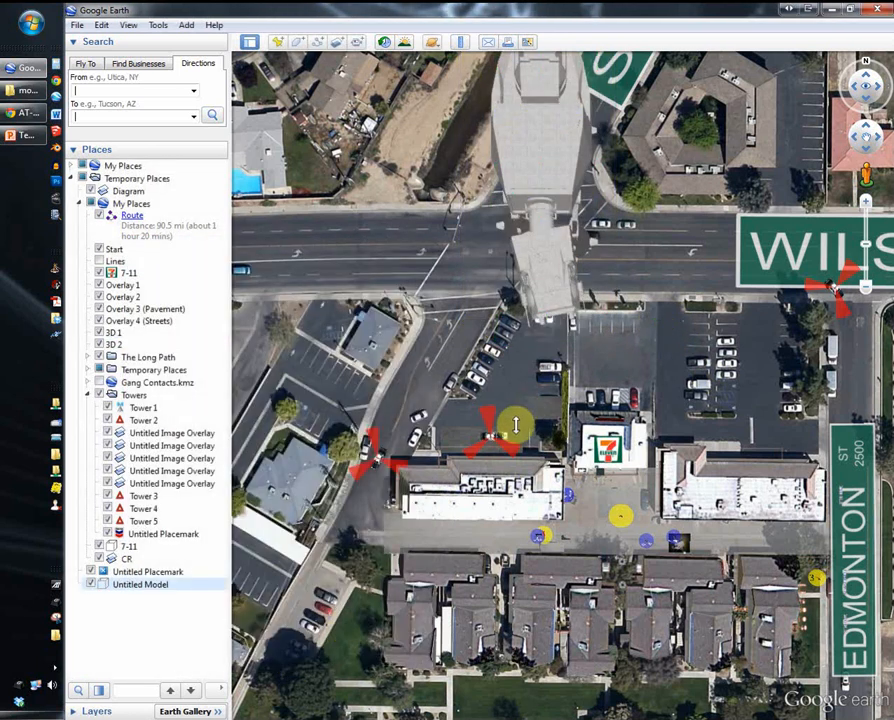
- Examine the placed walker model at the Stine and Wilson intersection from several tilted and rotated angles
middle_drag(658, 314, 499, 450)
drag(575, 242, 500, 342)
middle_drag(500, 342, 584, 332)
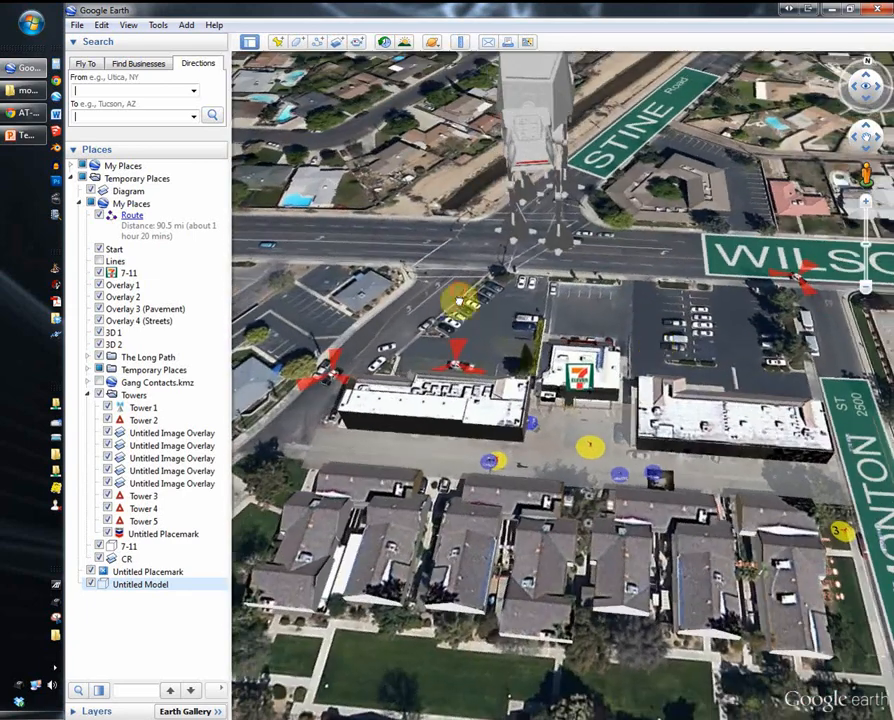
drag(460, 300, 472, 360)
middle_drag(496, 364, 612, 436)
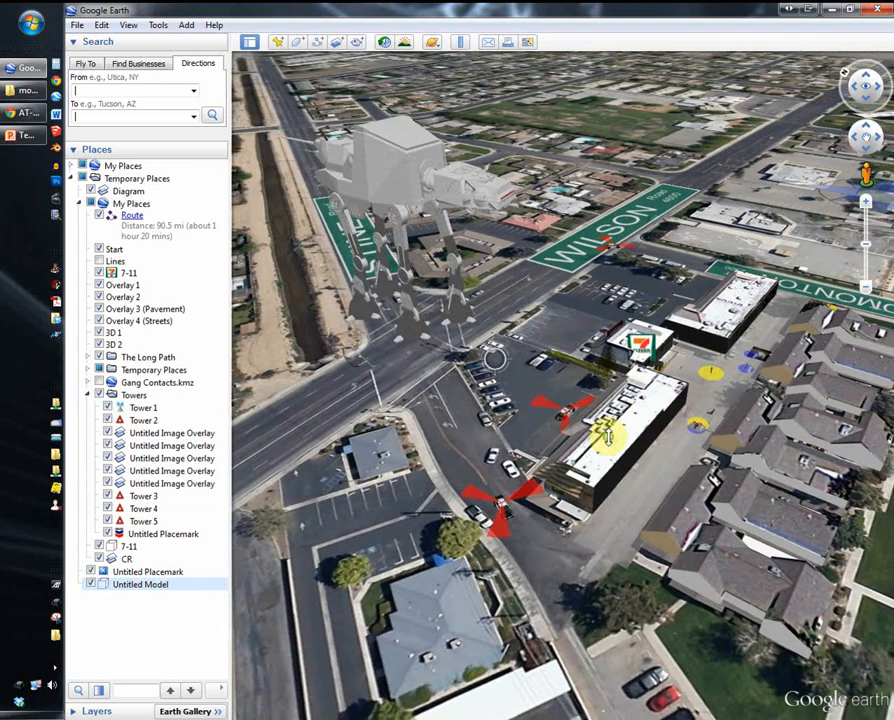
scroll(555, 330, up, 2)
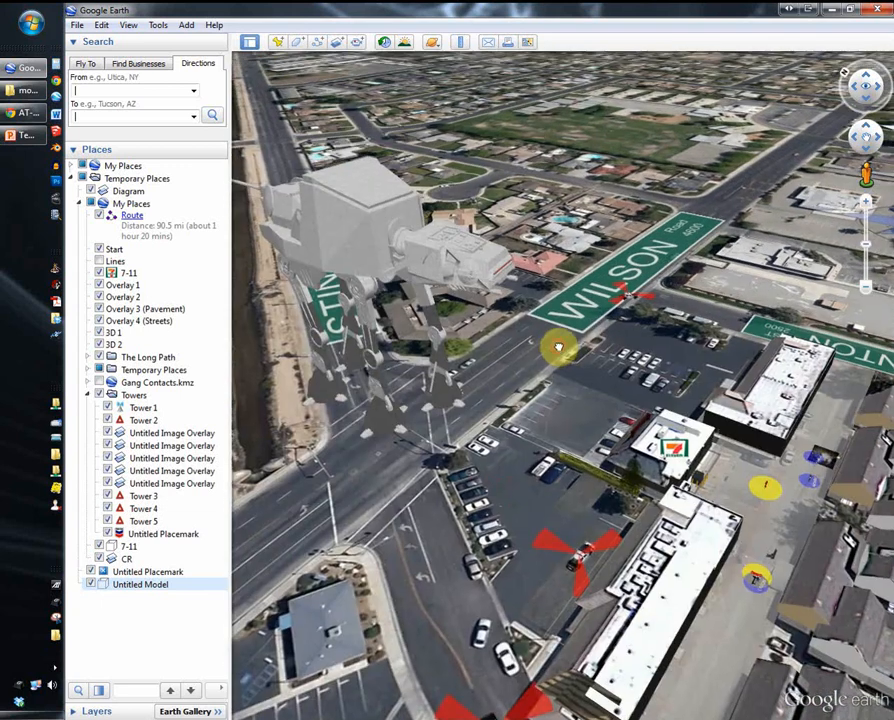
middle_drag(564, 336, 438, 300)
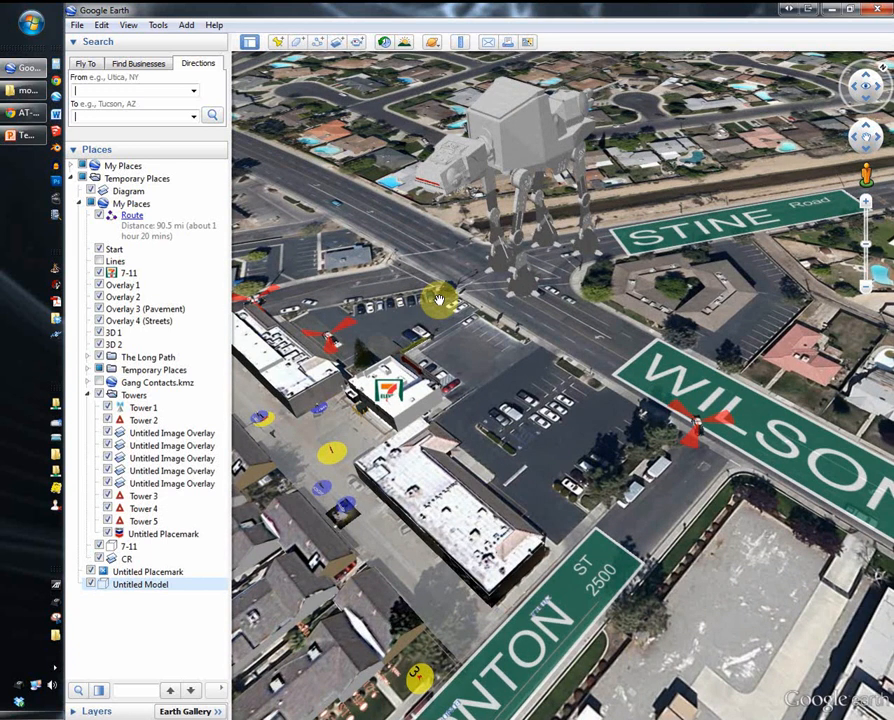
- Bring the folder window forward, widen it, open Resources > Modles > People and enlarge the window to list all its files
click(10, 90)
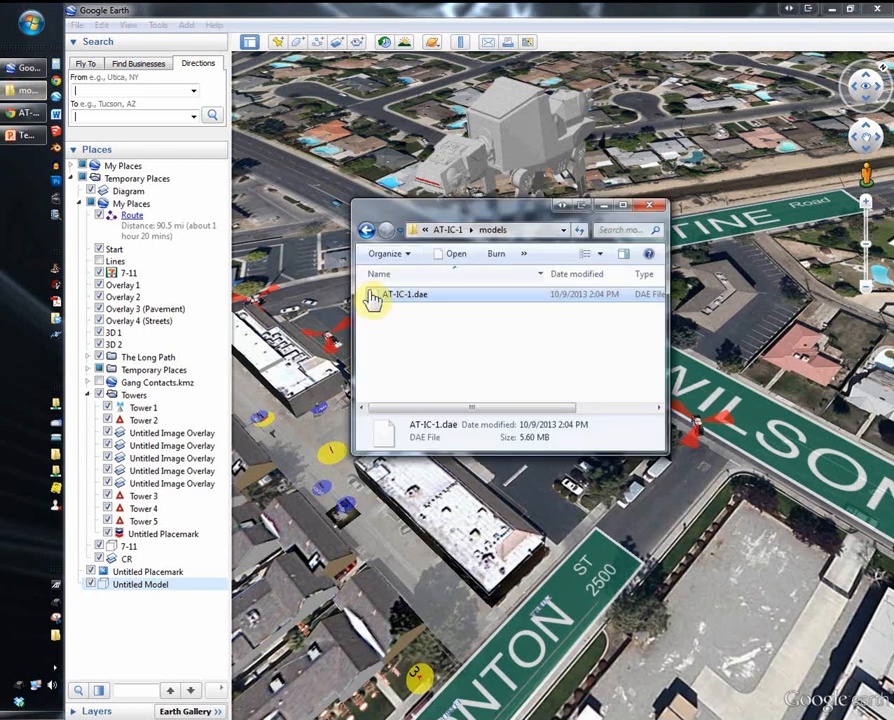
drag(355, 298, 153, 297)
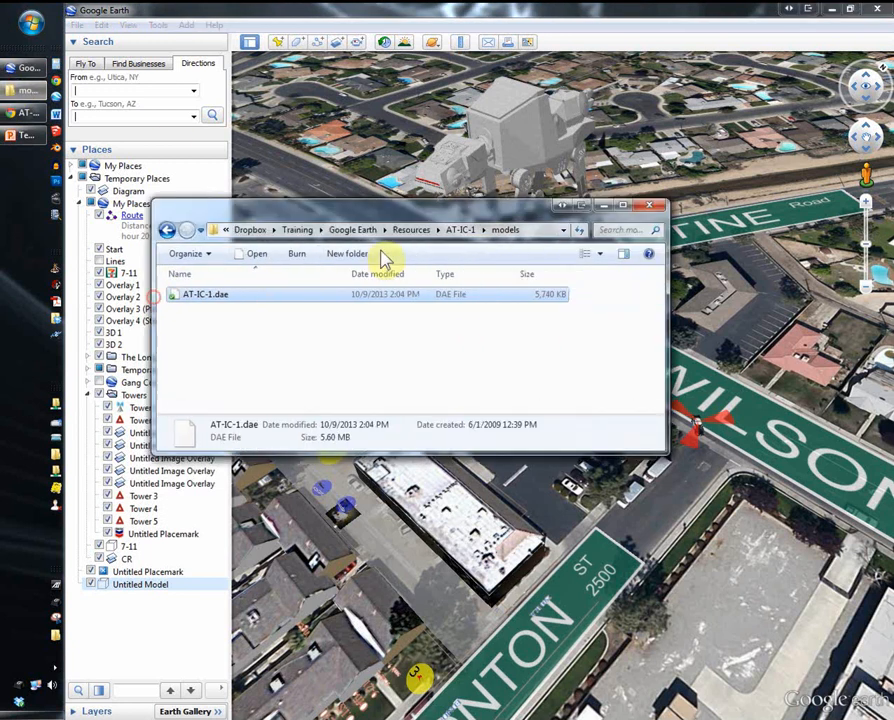
click(411, 230)
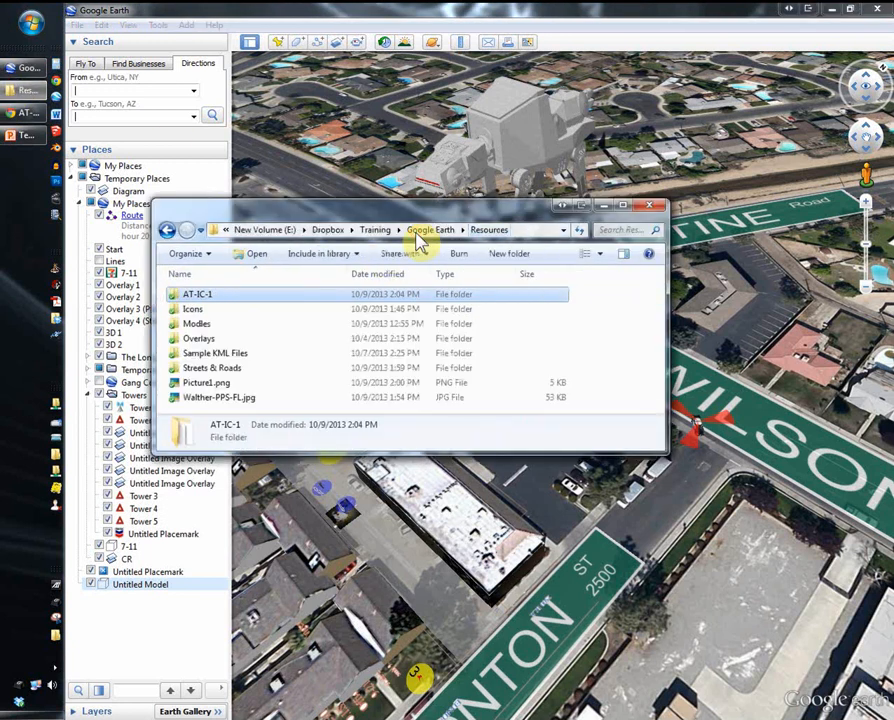
double_click(197, 324)
click(205, 326)
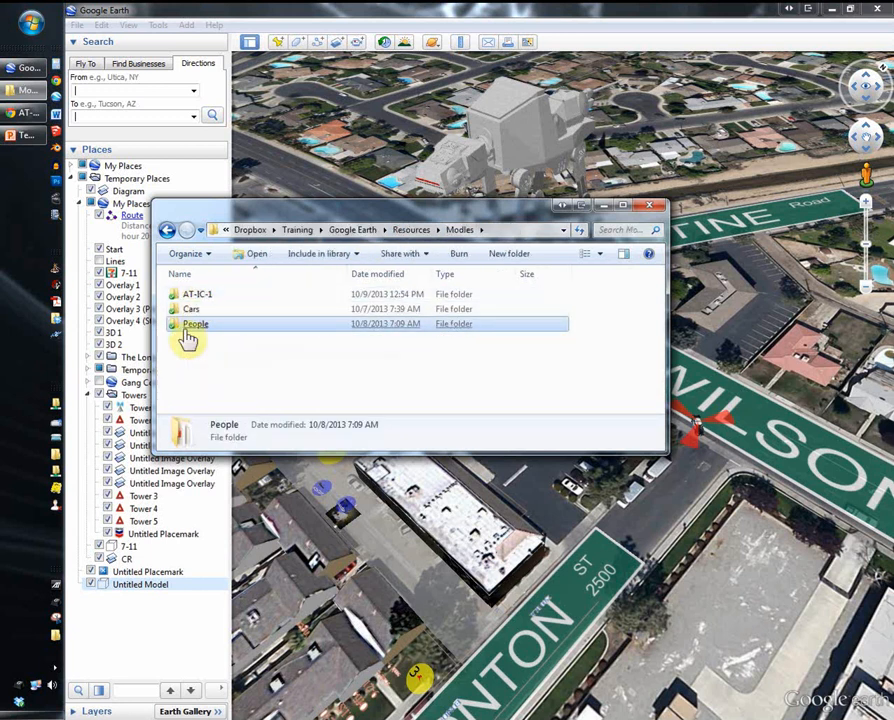
double_click(190, 325)
click(205, 324)
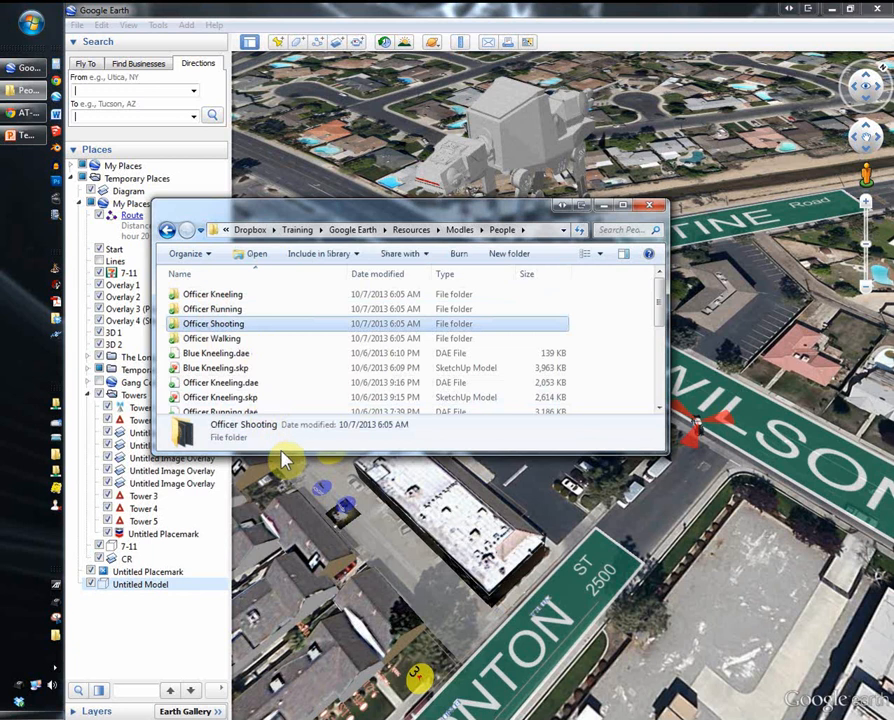
drag(280, 456, 291, 657)
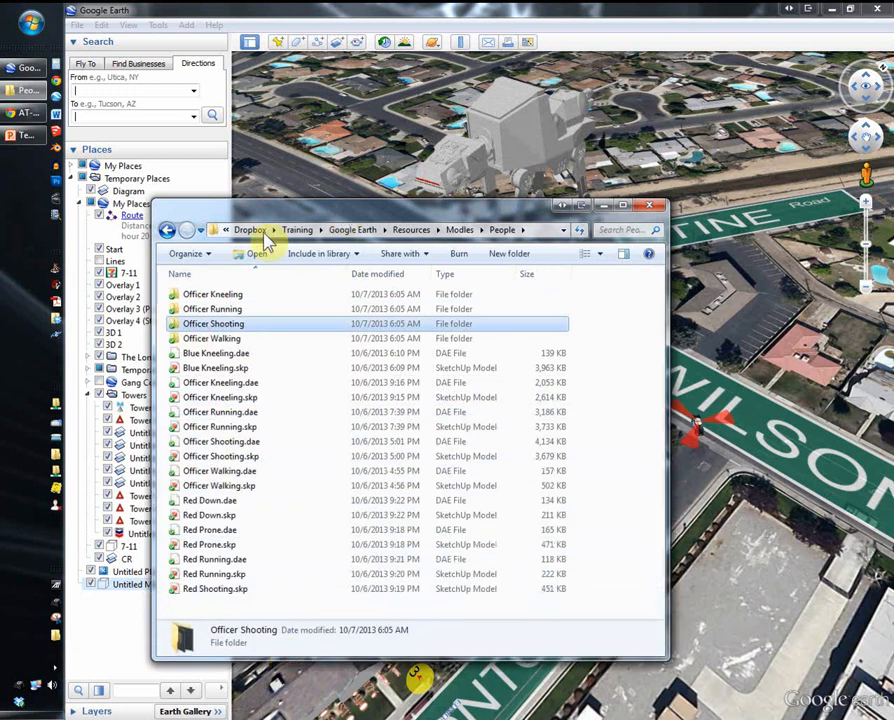
- Add Officer Running.dae to the places list as a new model, save it in the parking lot and exit ground-level view
click(190, 370)
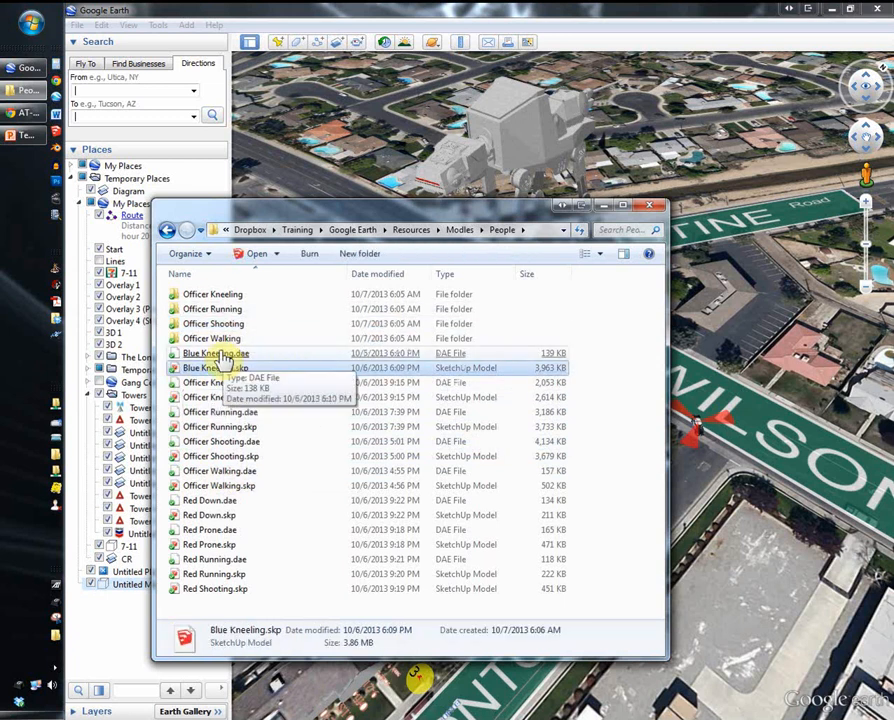
click(229, 422)
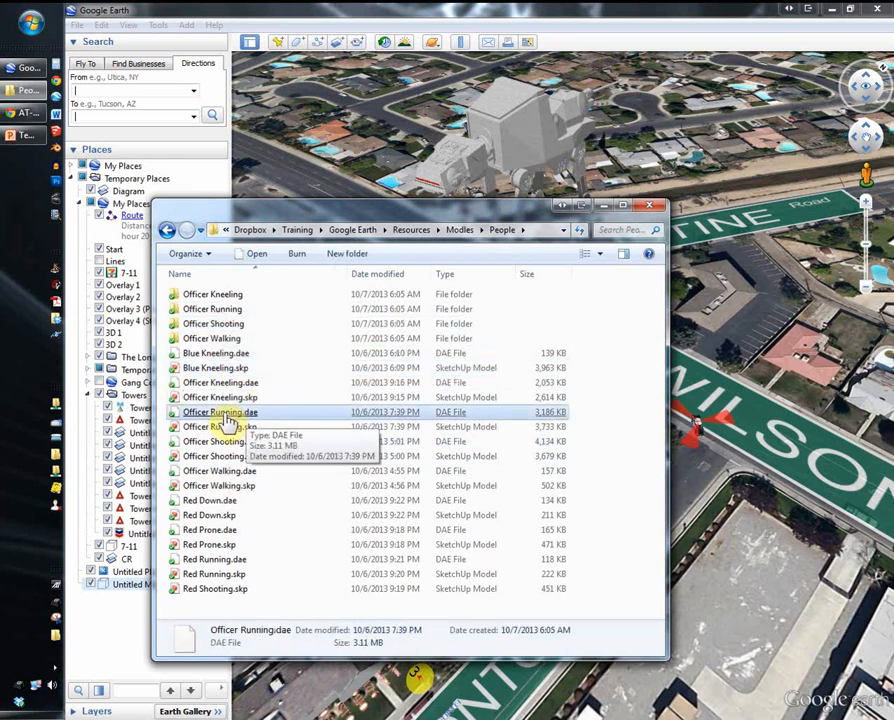
drag(229, 422, 117, 212)
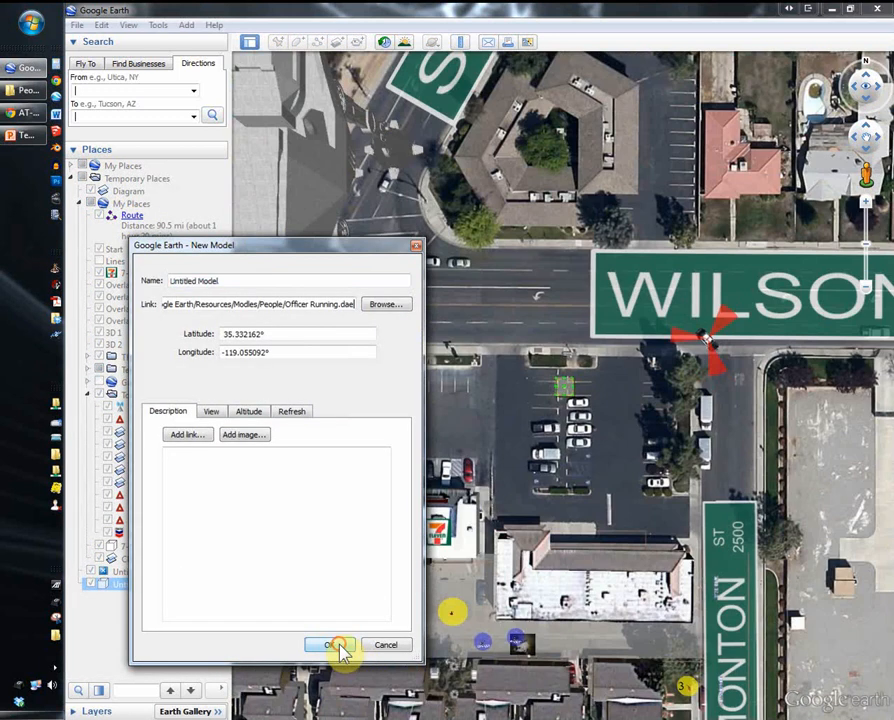
click(335, 646)
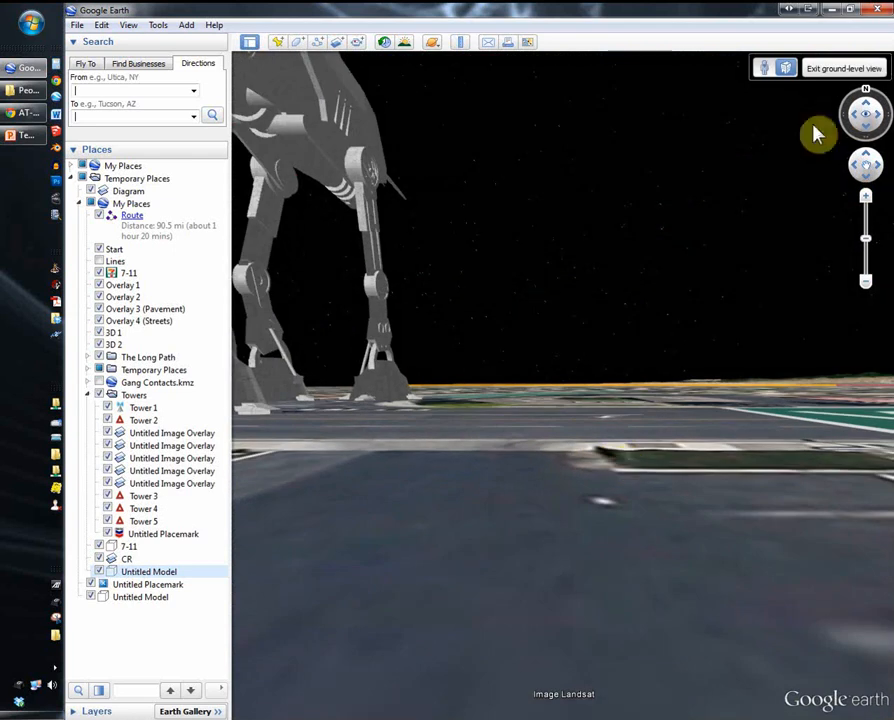
click(825, 68)
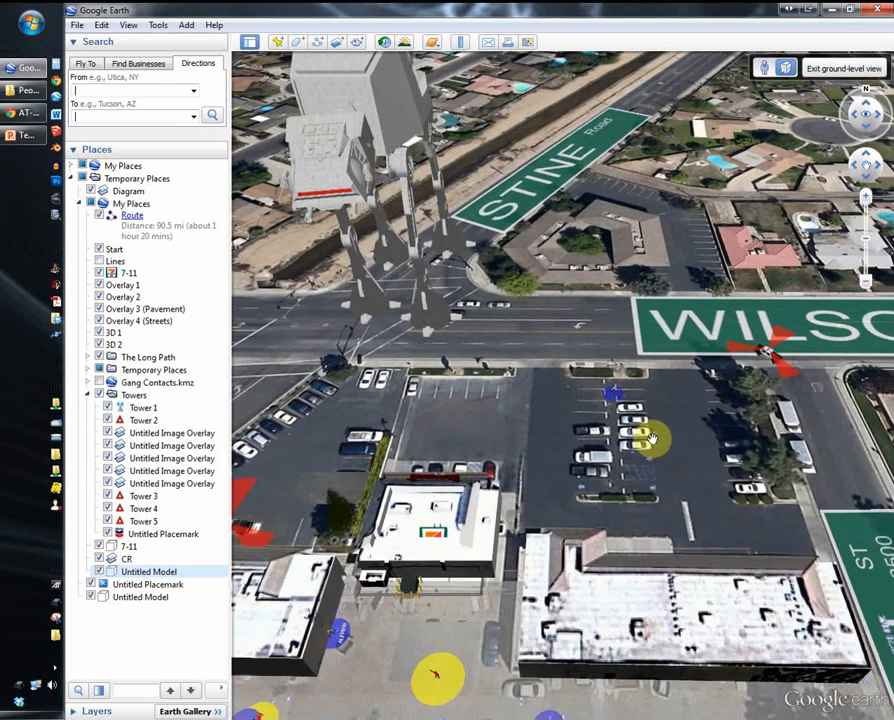
- Examine the running officer model in the parking lot up close from several rotated angles
scroll(647, 438, up, 3)
drag(572, 430, 498, 571)
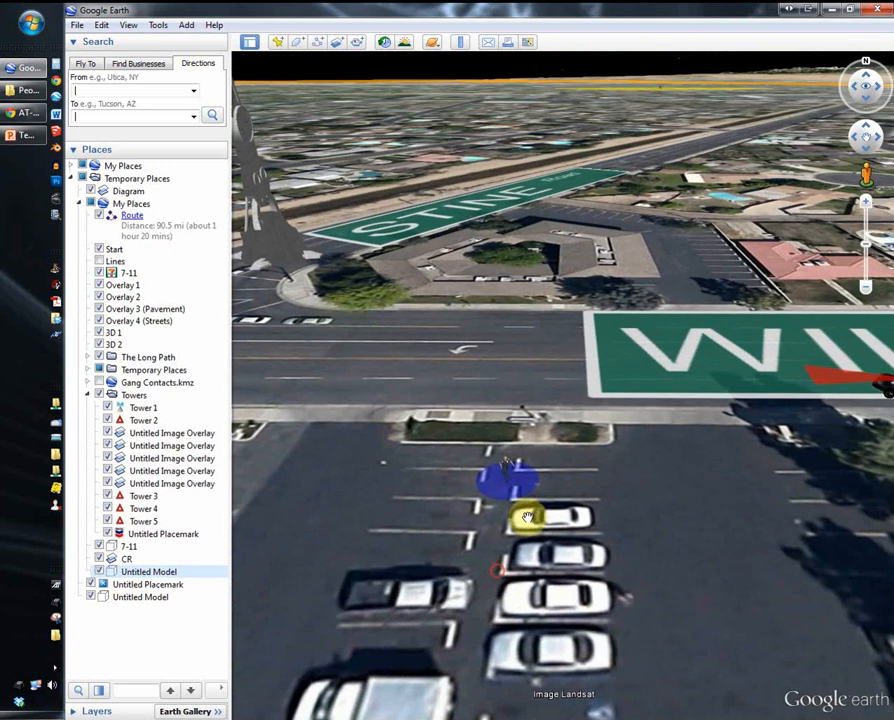
middle_drag(533, 506, 449, 523)
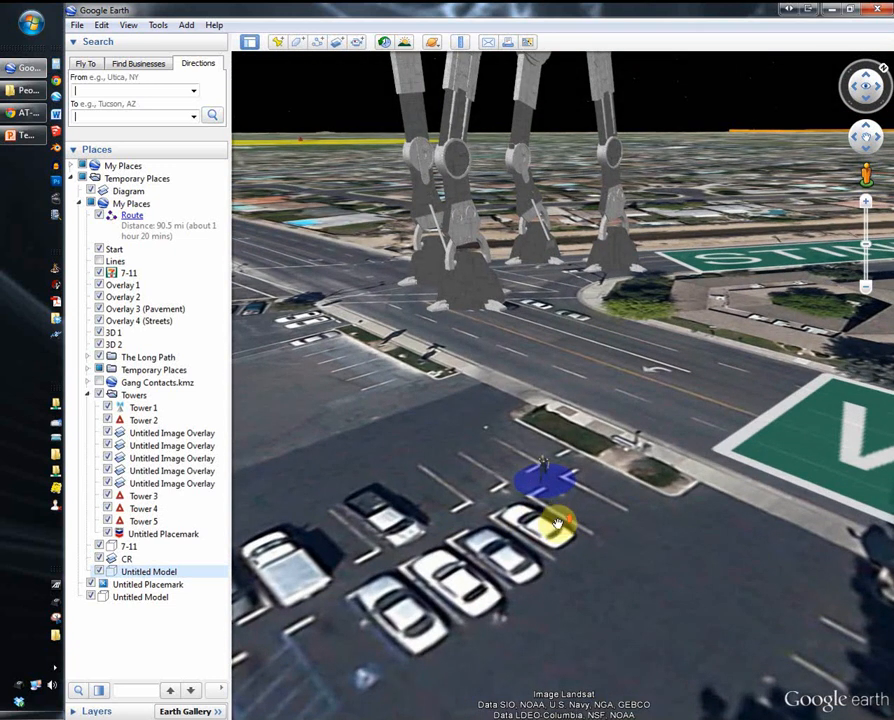
scroll(557, 523, up, 4)
drag(378, 577, 444, 493)
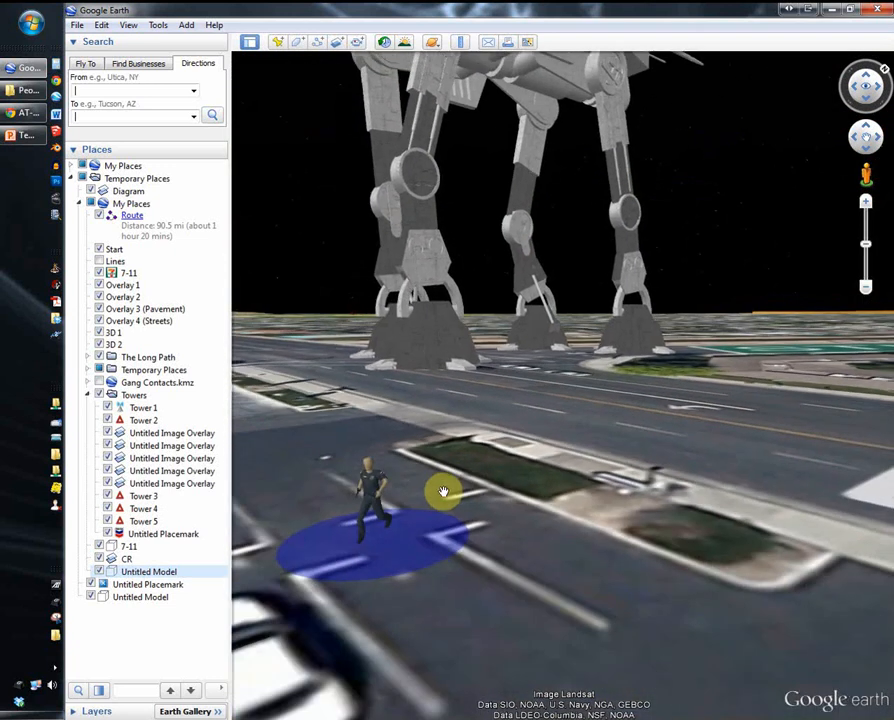
middle_drag(357, 573, 440, 567)
drag(440, 567, 557, 568)
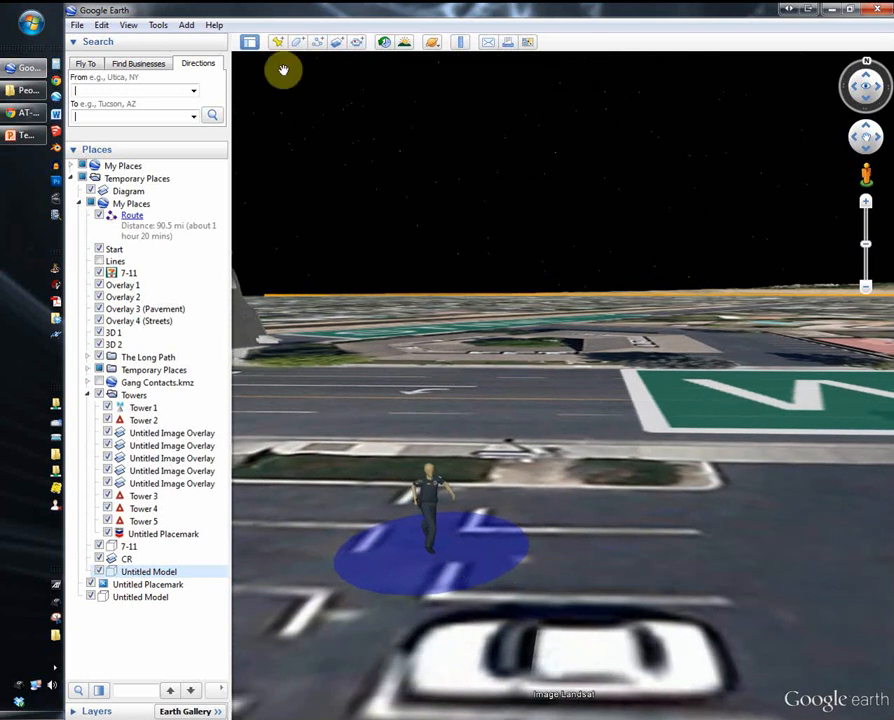
- Set the navigation option to automatically tilt while zooming, without entering ground level view, and accept the options
click(160, 26)
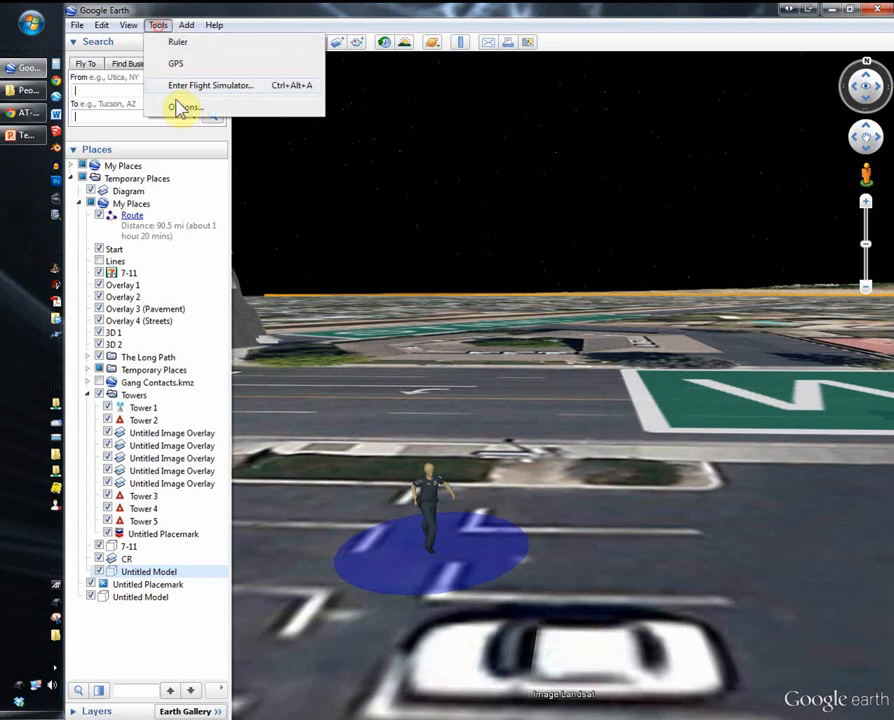
click(178, 108)
click(422, 230)
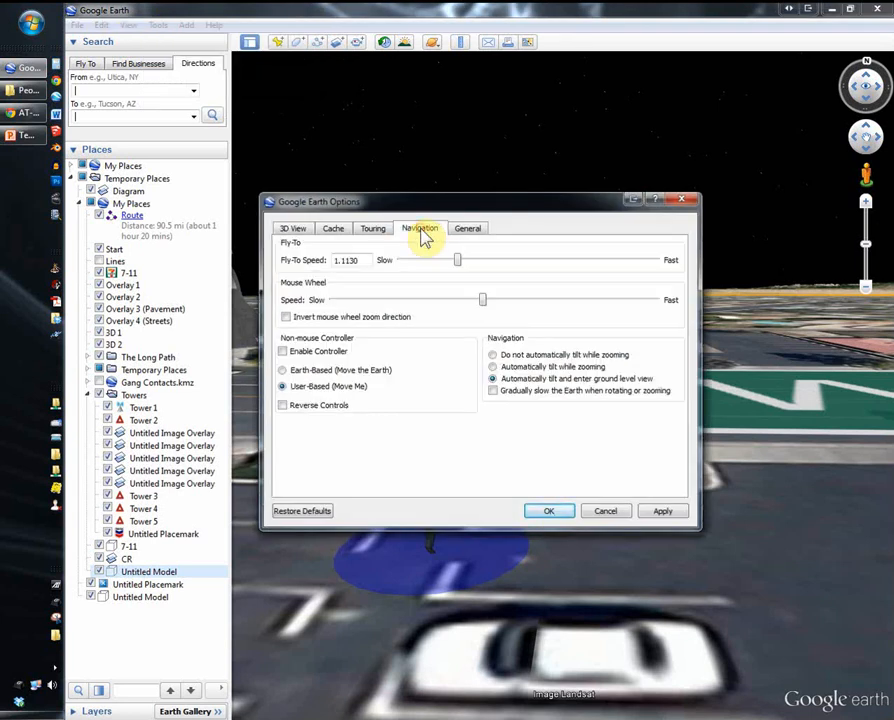
click(493, 367)
click(548, 511)
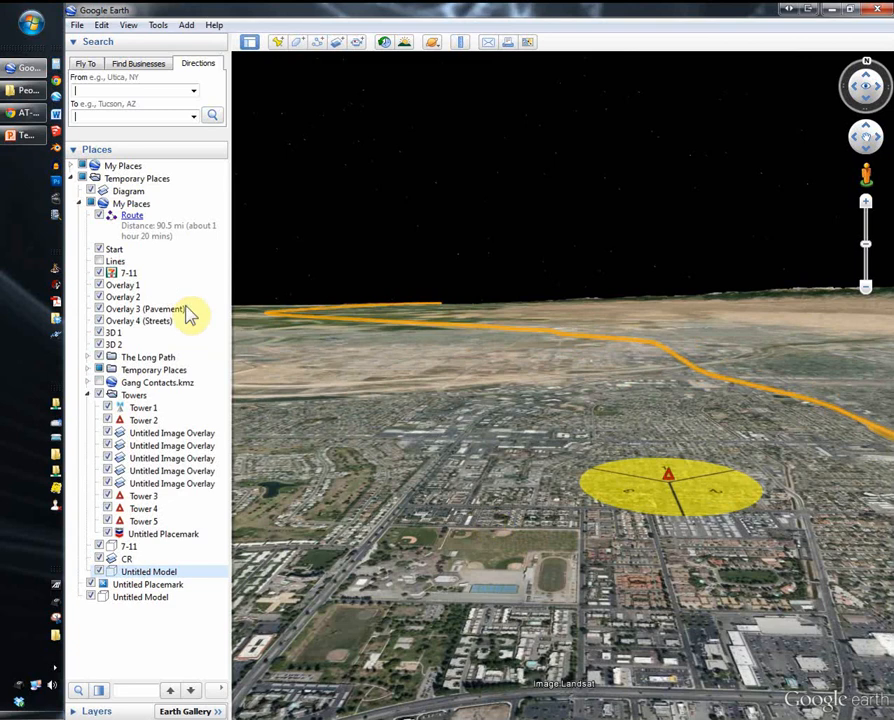
- Fly to the running officer model and inspect it from different sides with the walker's legs behind it
double_click(127, 574)
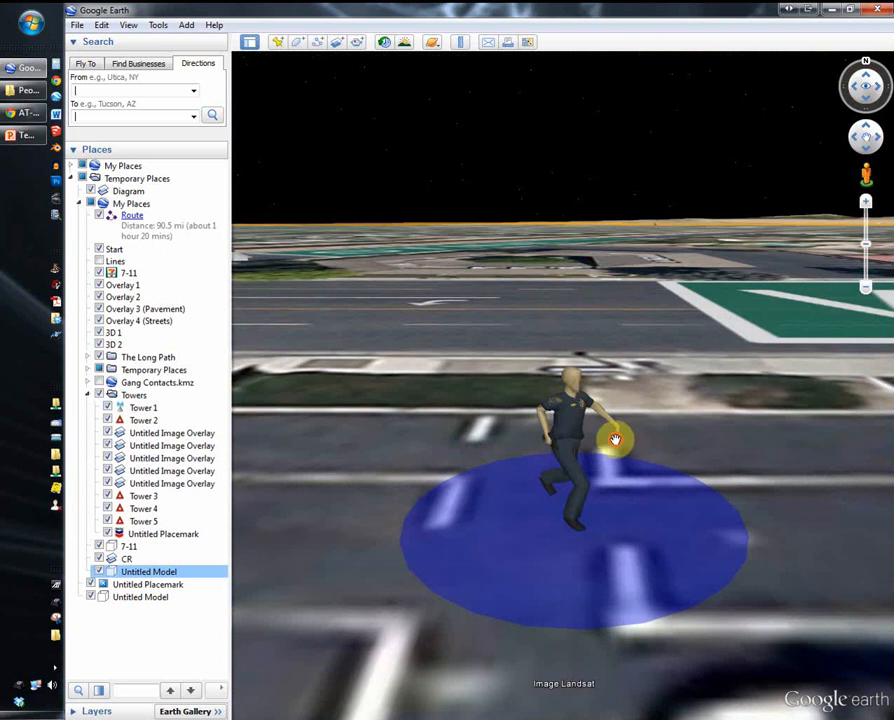
right_drag(616, 441, 529, 449)
middle_drag(529, 449, 590, 509)
scroll(410, 469, up, 1)
click(410, 469)
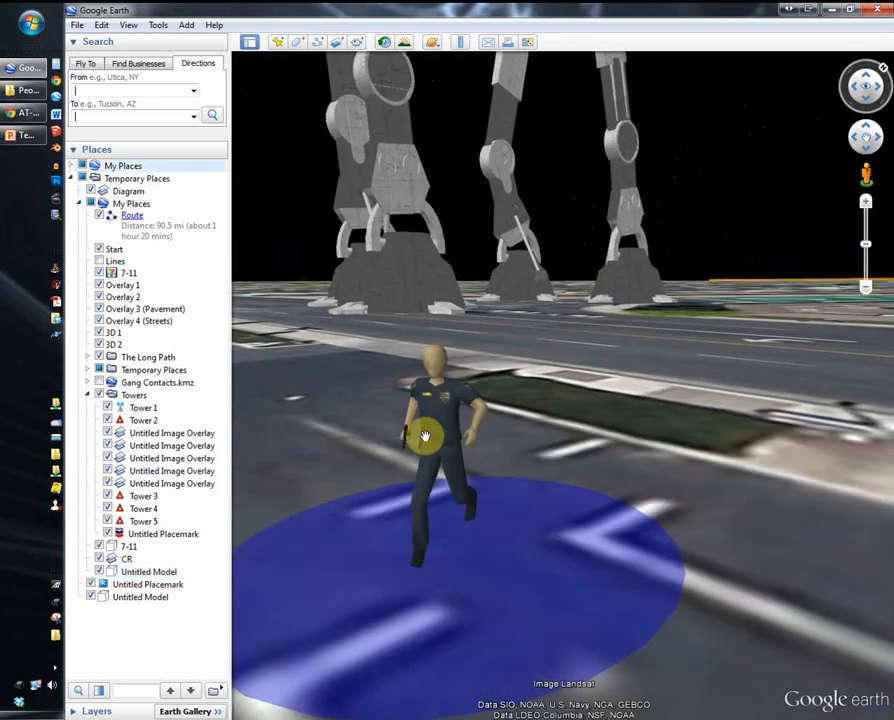
middle_drag(426, 438, 388, 438)
drag(392, 421, 692, 435)
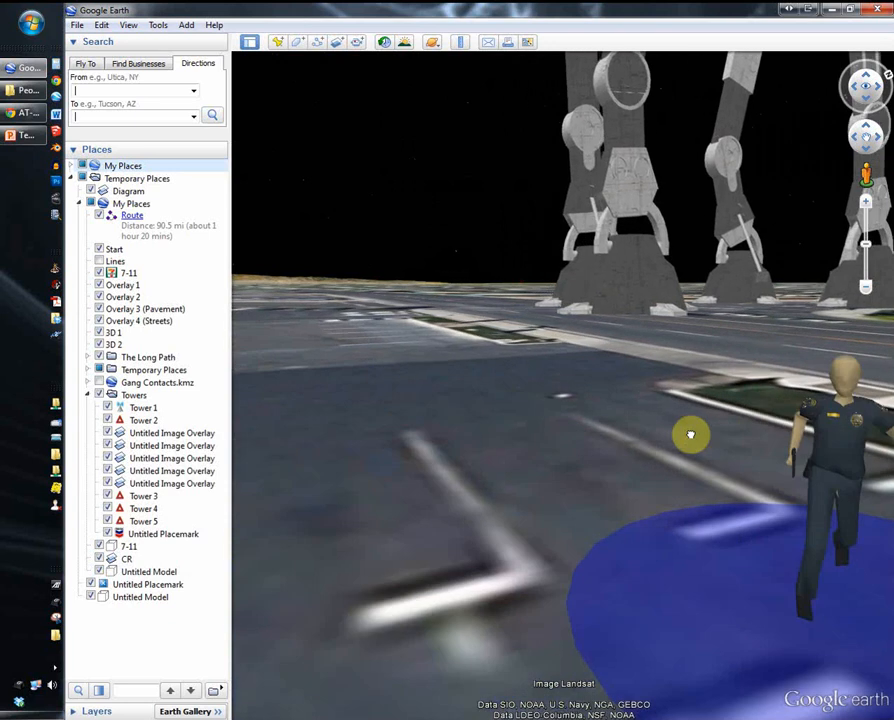
drag(681, 494, 575, 501)
middle_drag(675, 499, 641, 492)
- Travel across the parking lot to the police car beside the long building and inspect the car from its front and side
drag(420, 351, 530, 550)
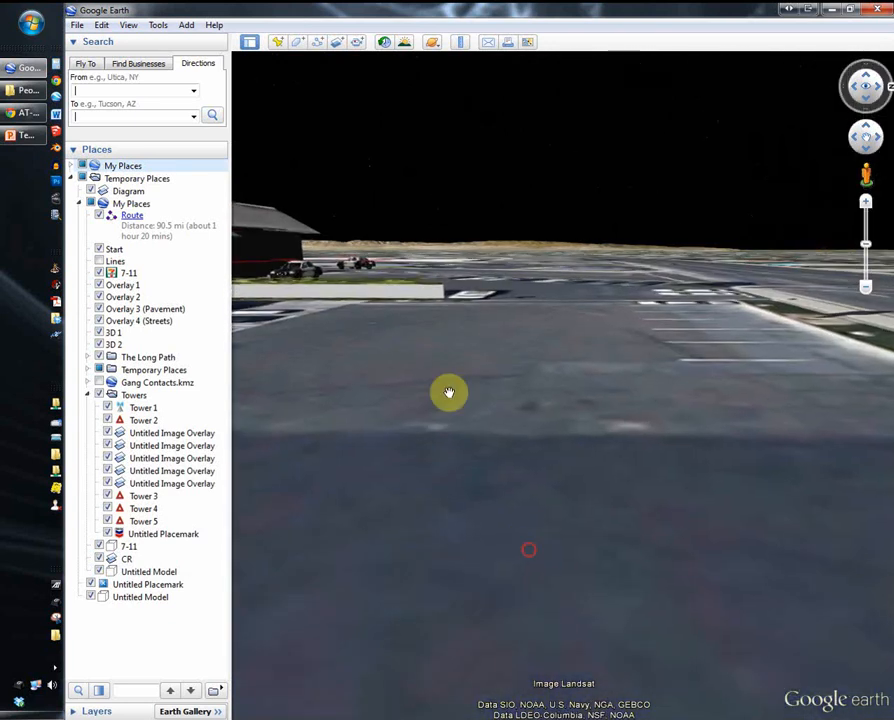
drag(362, 294, 484, 571)
drag(341, 321, 473, 487)
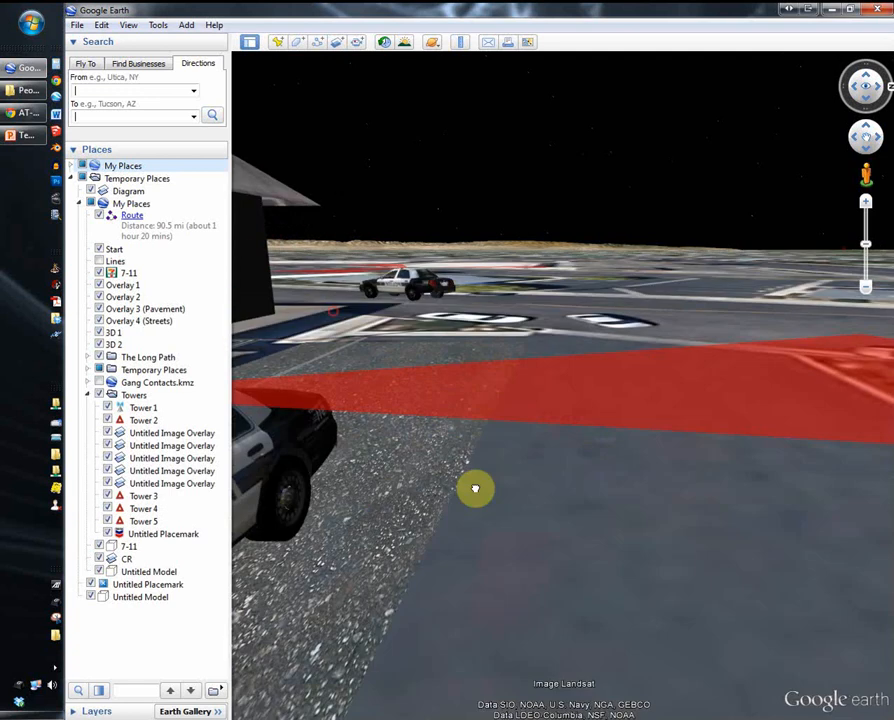
middle_drag(477, 489, 397, 529)
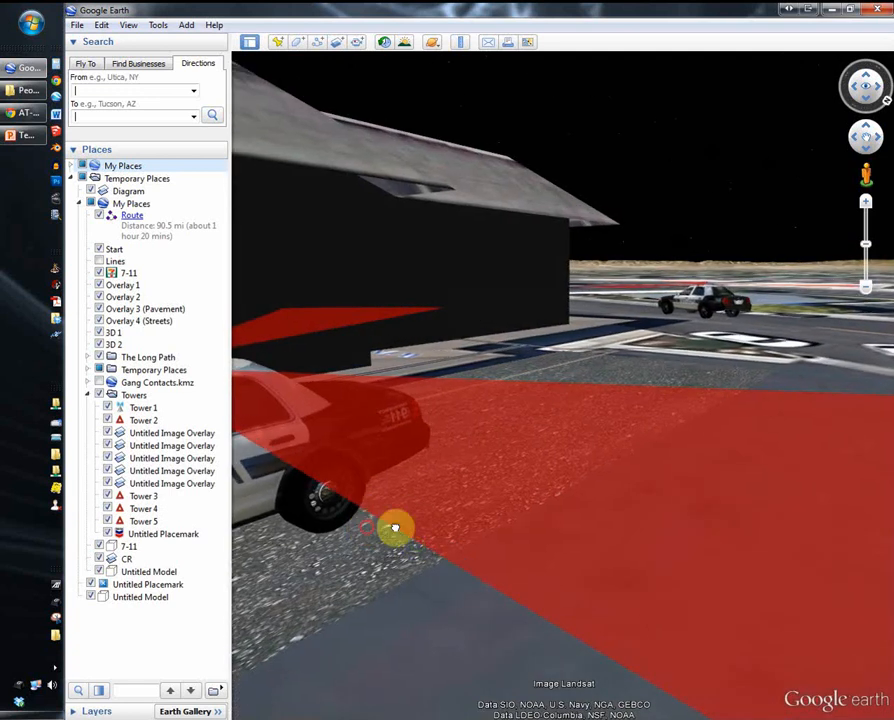
drag(397, 529, 700, 483)
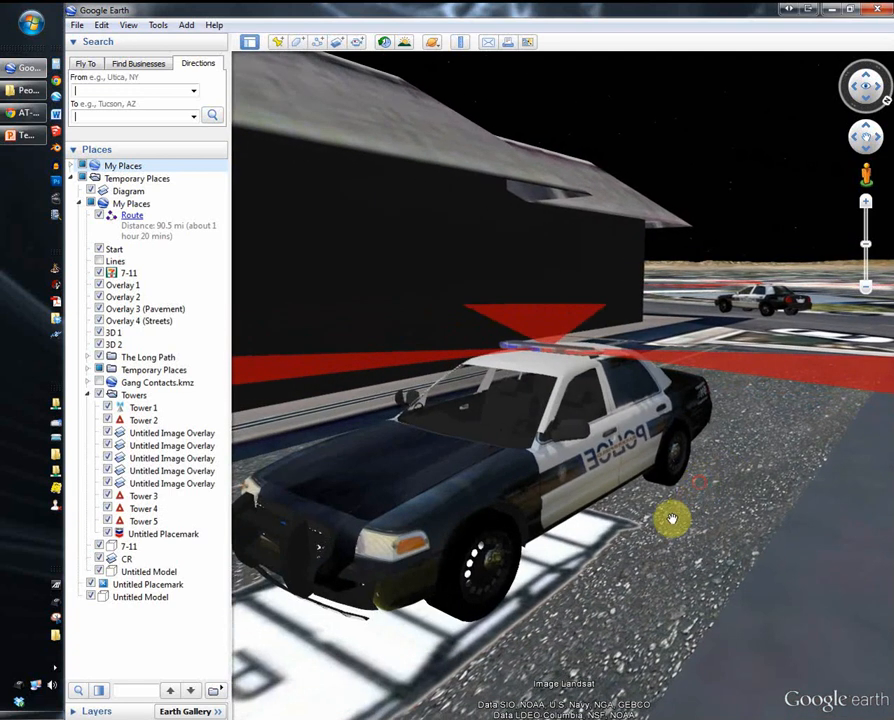
middle_drag(674, 521, 628, 531)
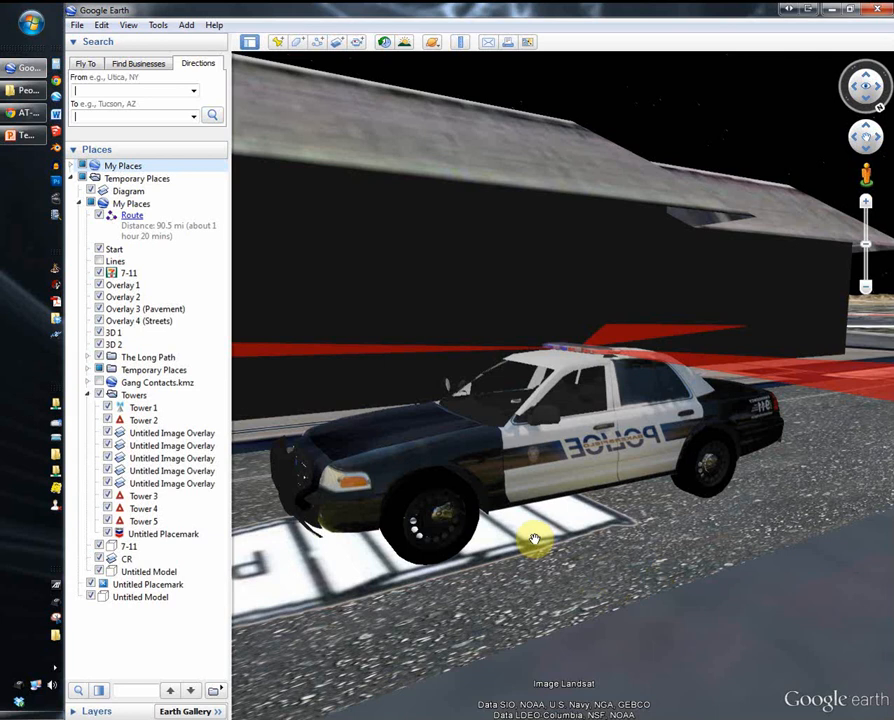
- Survey the tree, the buildings and the police car around the 7-Eleven from a raised, rotating viewpoint
middle_drag(595, 503, 590, 458)
scroll(589, 457, down, 5)
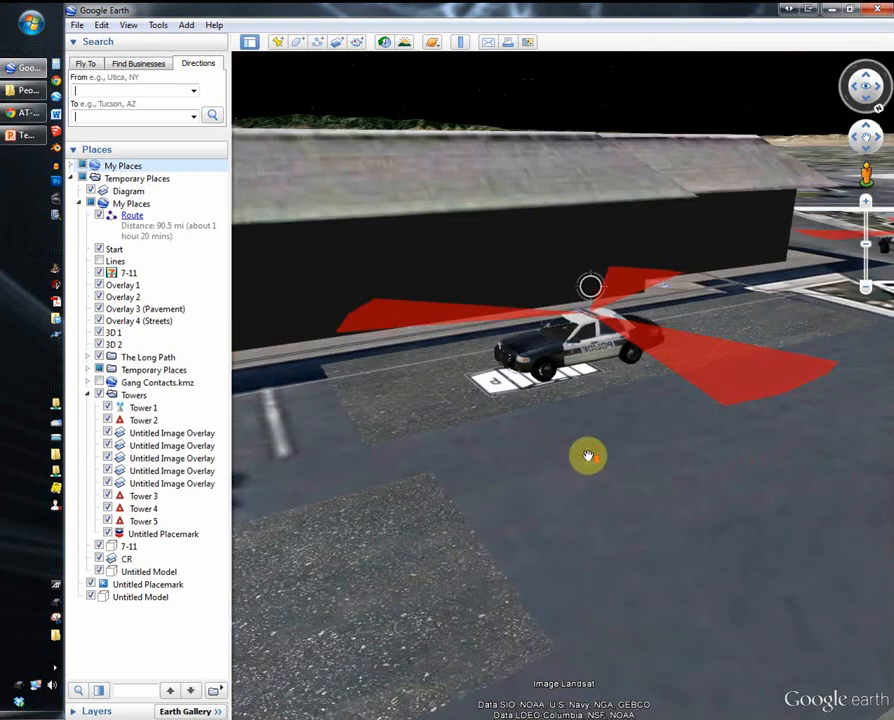
scroll(588, 457, down, 3)
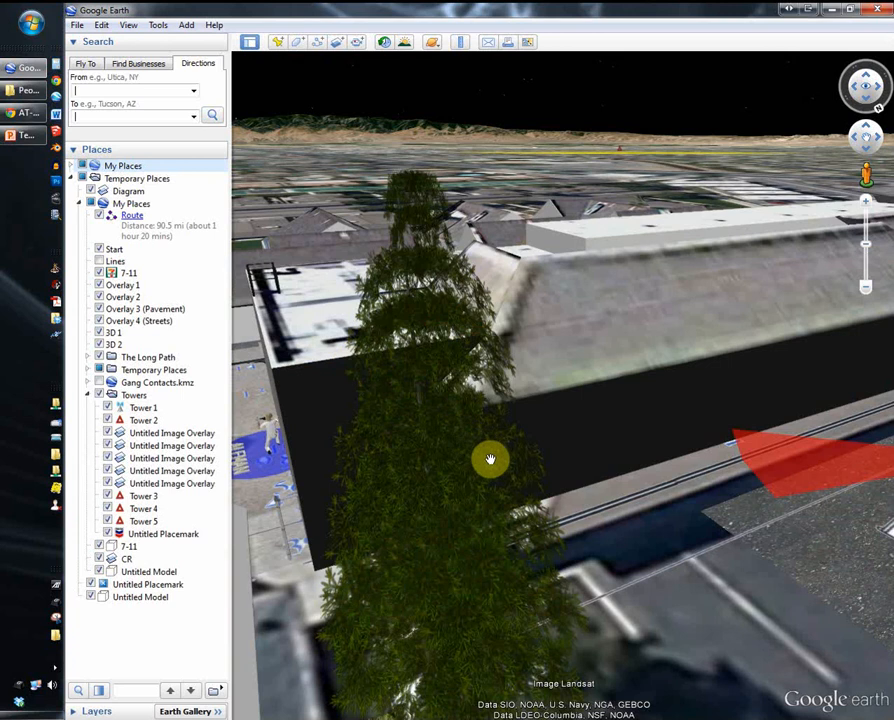
middle_drag(530, 493, 456, 504)
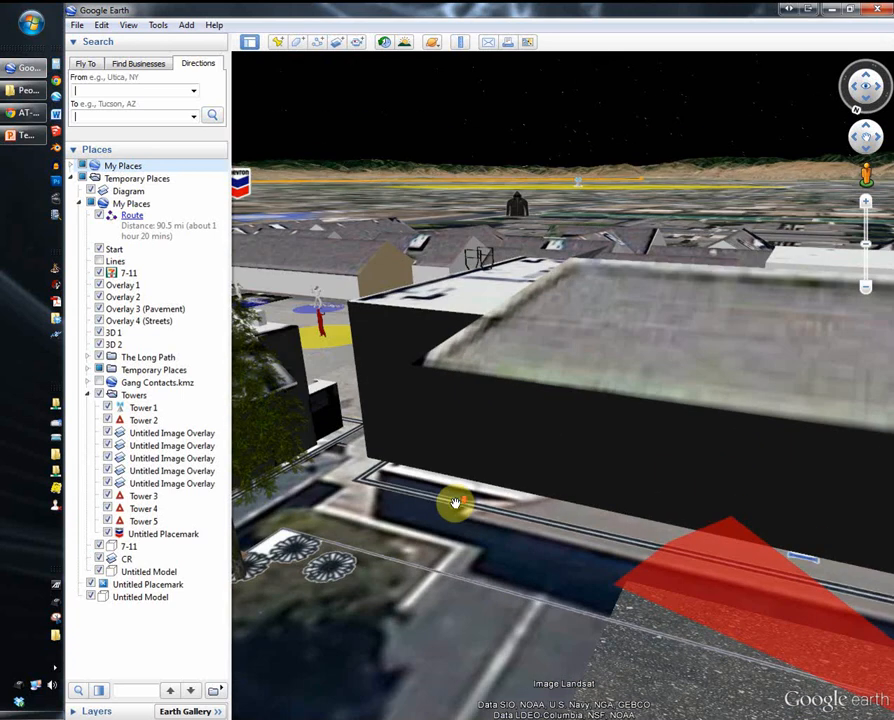
scroll(456, 504, down, 5)
drag(548, 523, 552, 526)
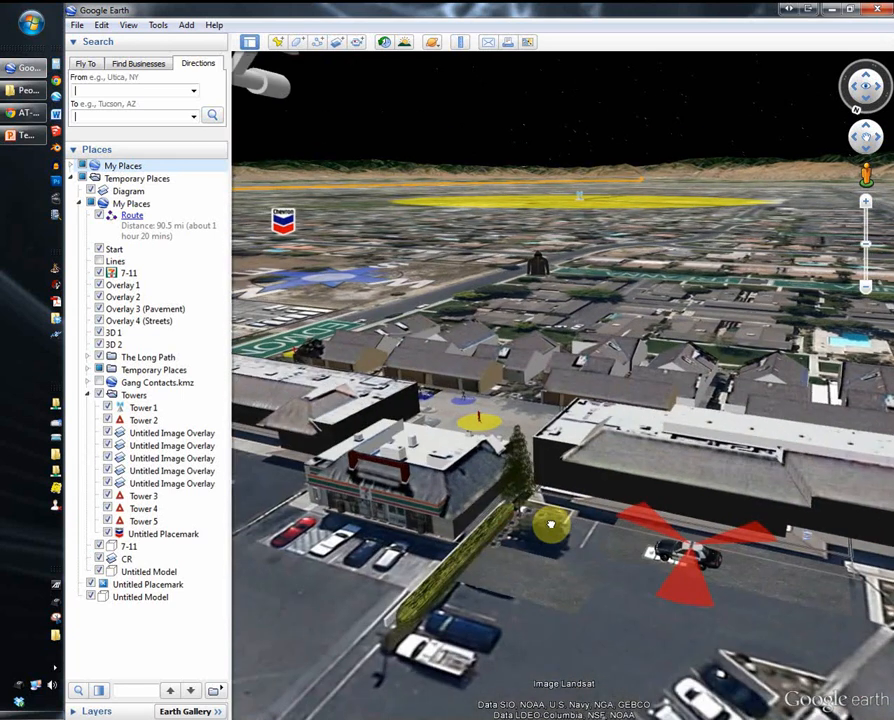
middle_drag(552, 526, 507, 523)
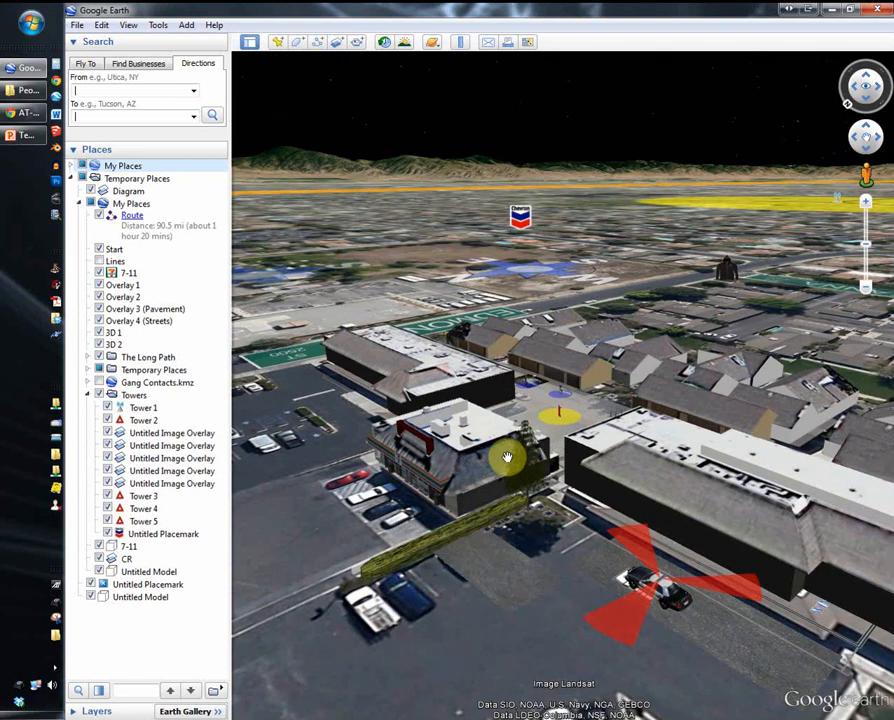
- Look over the whole incident scene from the Stine and Wilson intersection, including the walker model, street signs and 7-Eleven
drag(376, 360, 444, 382)
middle_drag(616, 431, 573, 473)
scroll(571, 472, down, 5)
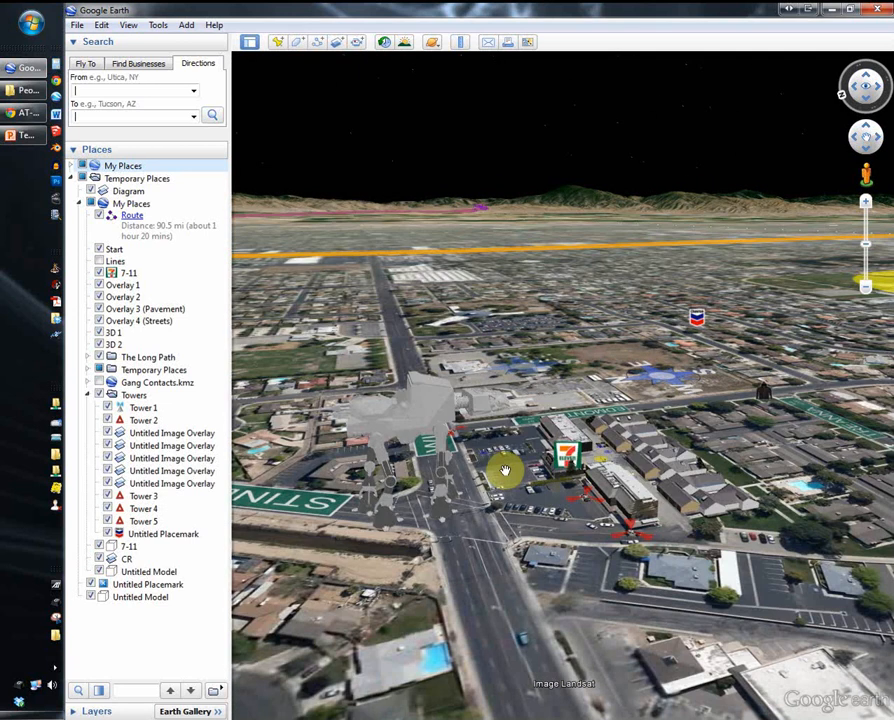
scroll(520, 486, up, 5)
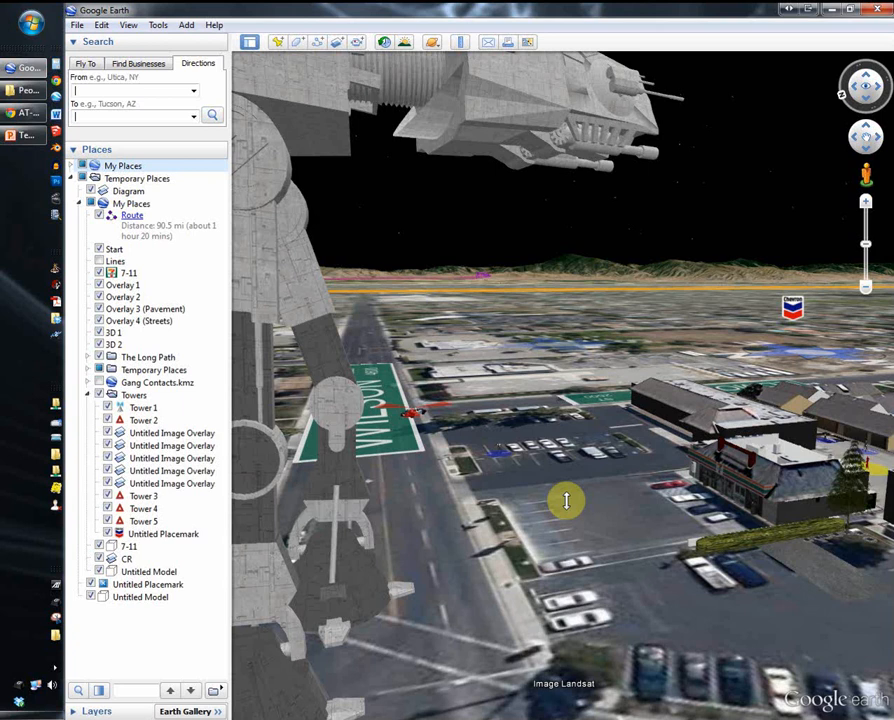
middle_drag(566, 501, 551, 503)
scroll(551, 503, down, 3)
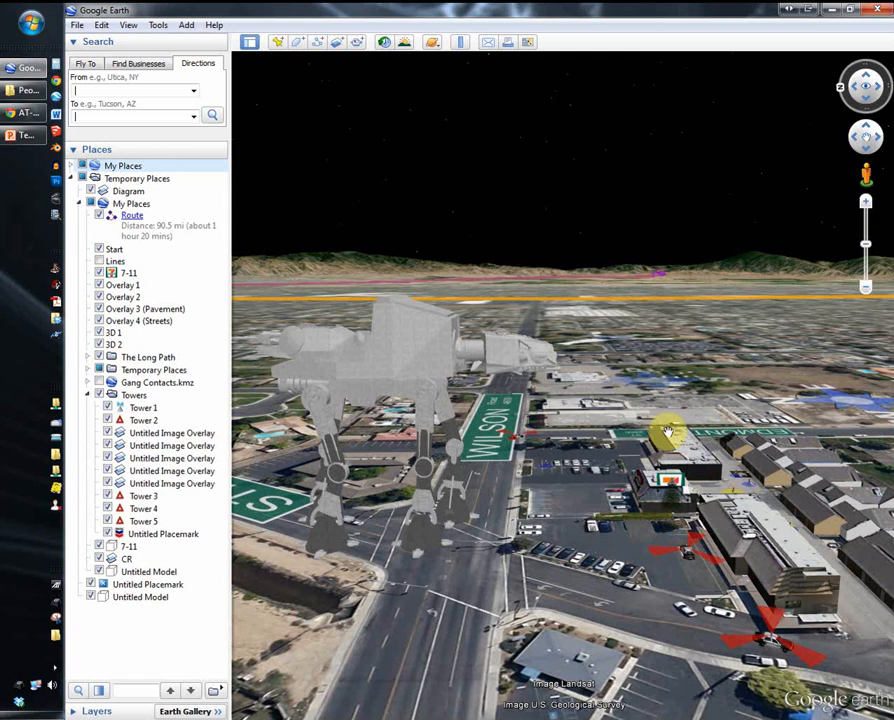
- Set the navigation controls to never show and switch the map to full screen
click(127, 27)
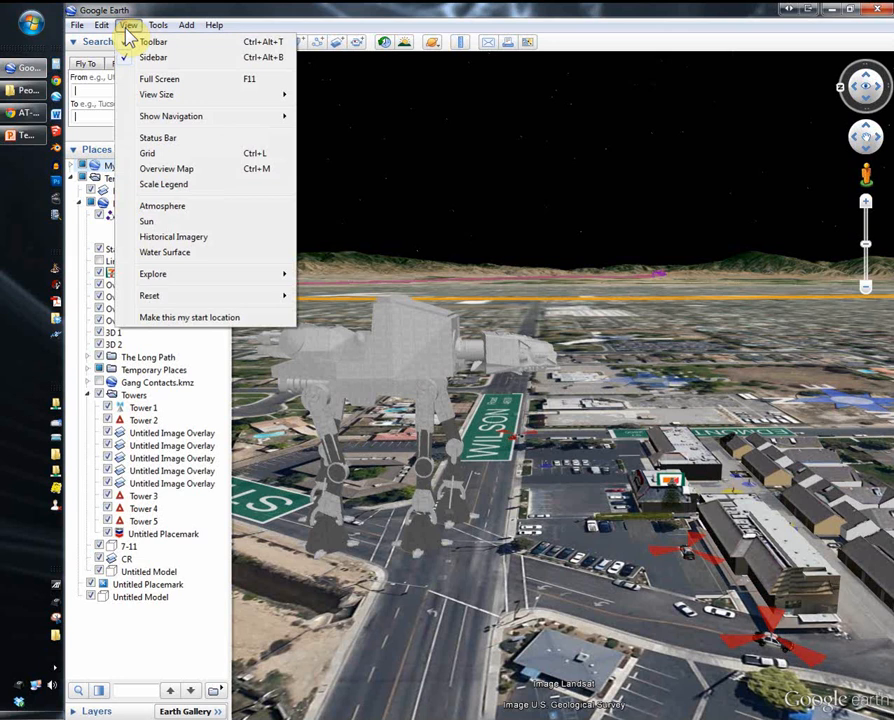
mouse_move(170, 118)
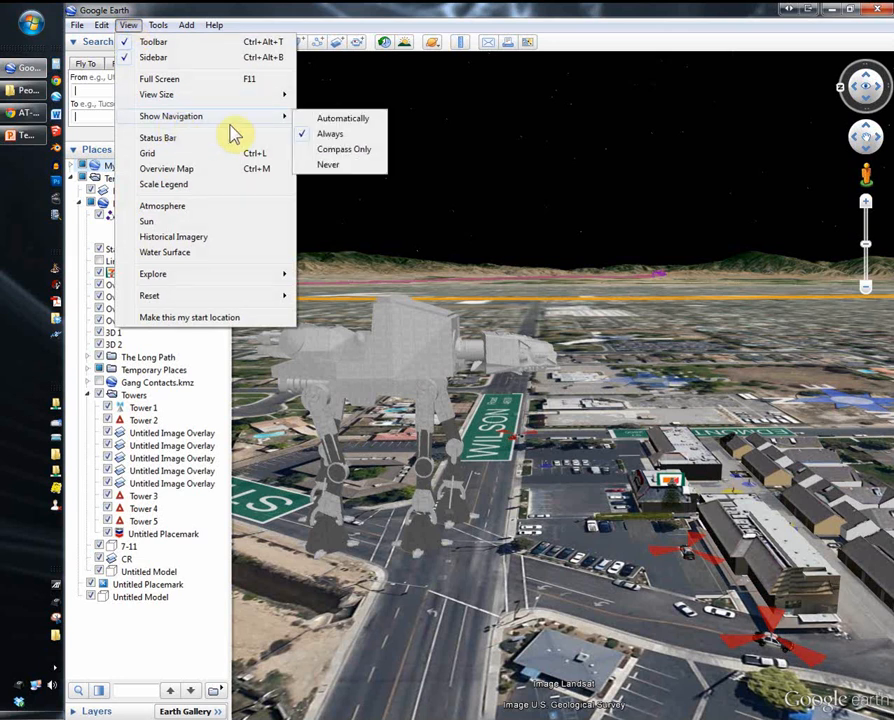
click(332, 166)
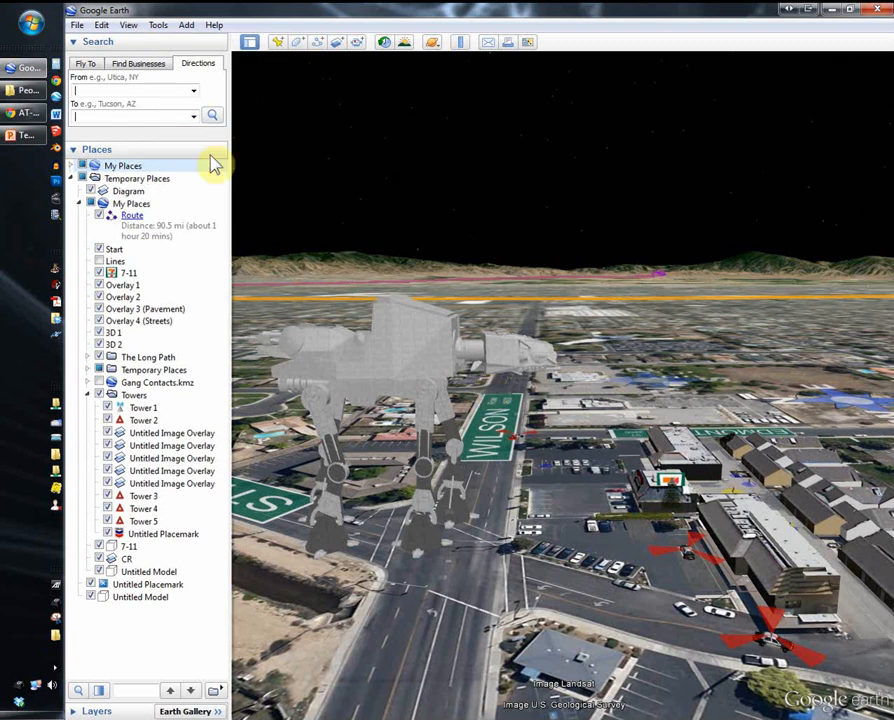
click(129, 27)
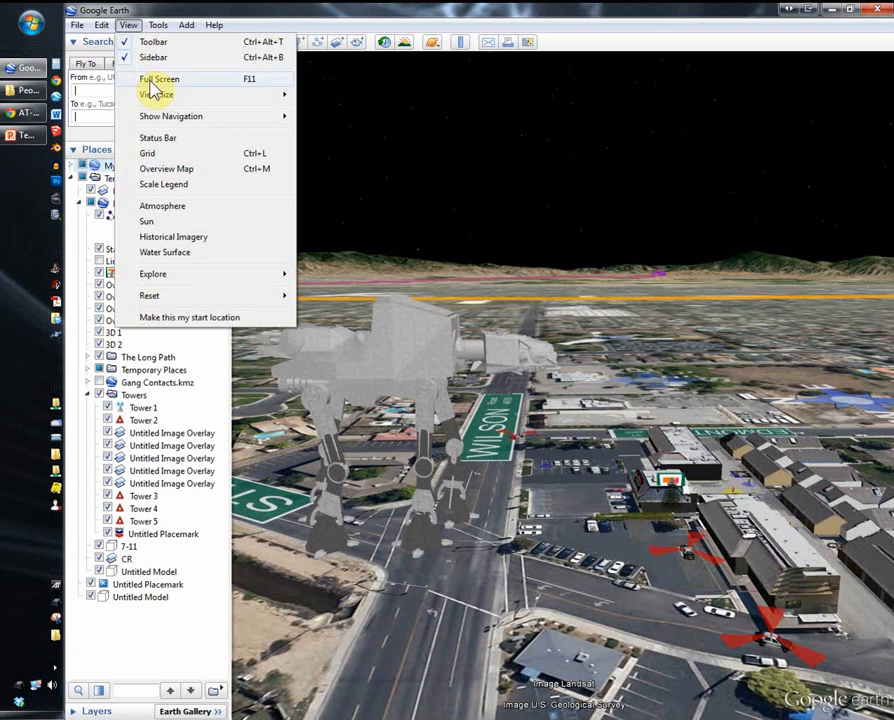
click(565, 541)
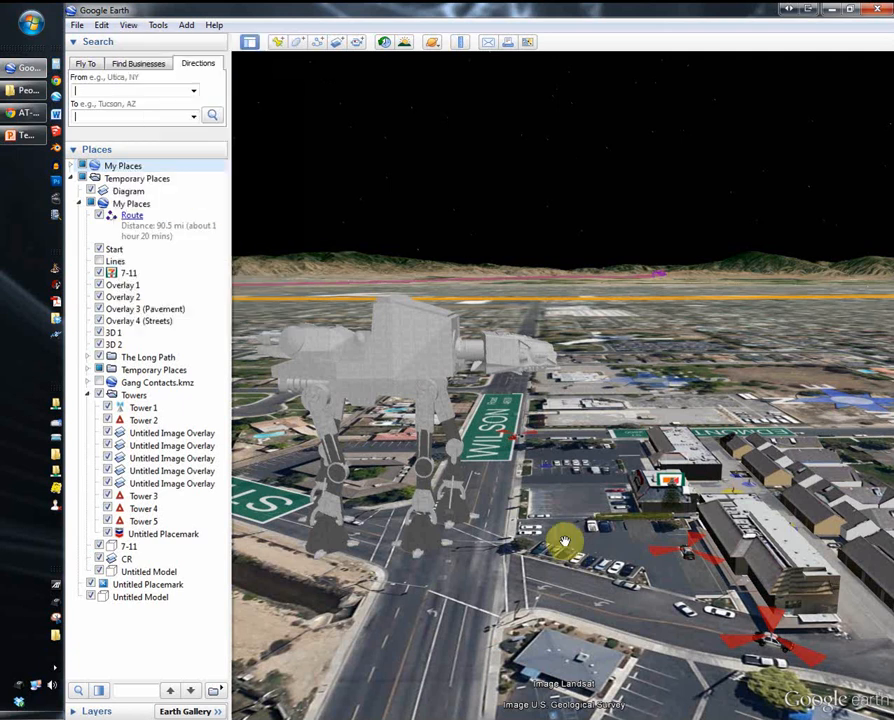
key(F11)
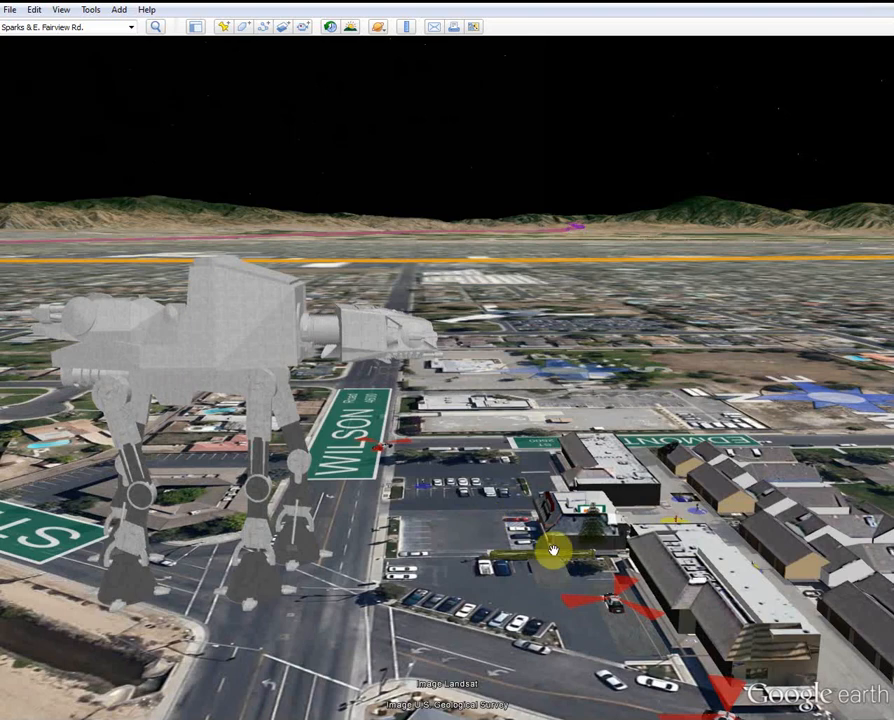
- Survey the full-screen incident scene from different angles, covering the 7-Eleven, police cars, alley behind the buildings and street signs
middle_drag(549, 537, 625, 457)
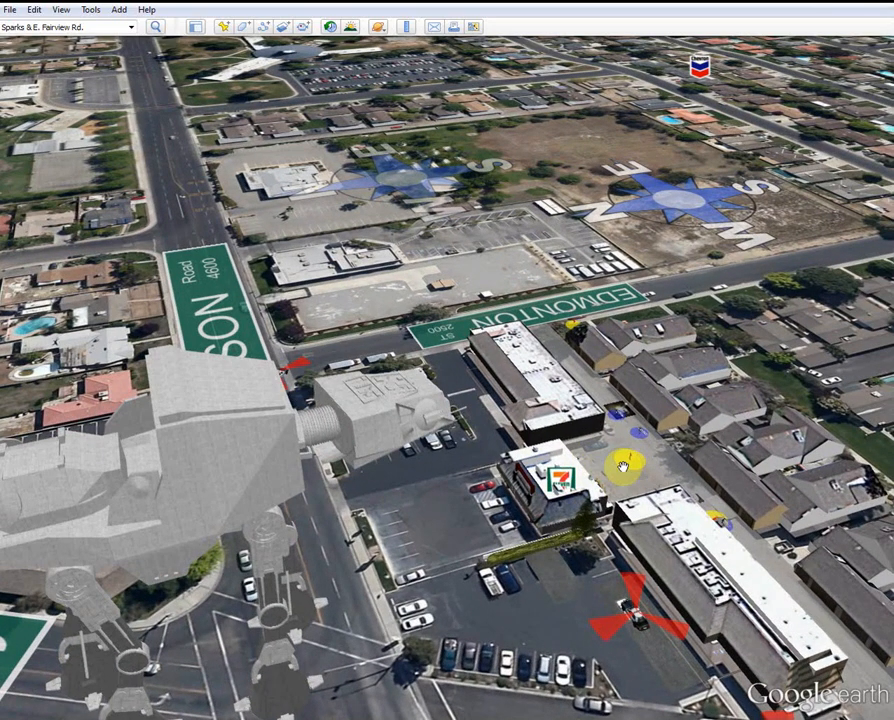
drag(625, 457, 567, 438)
scroll(540, 537, up, 4)
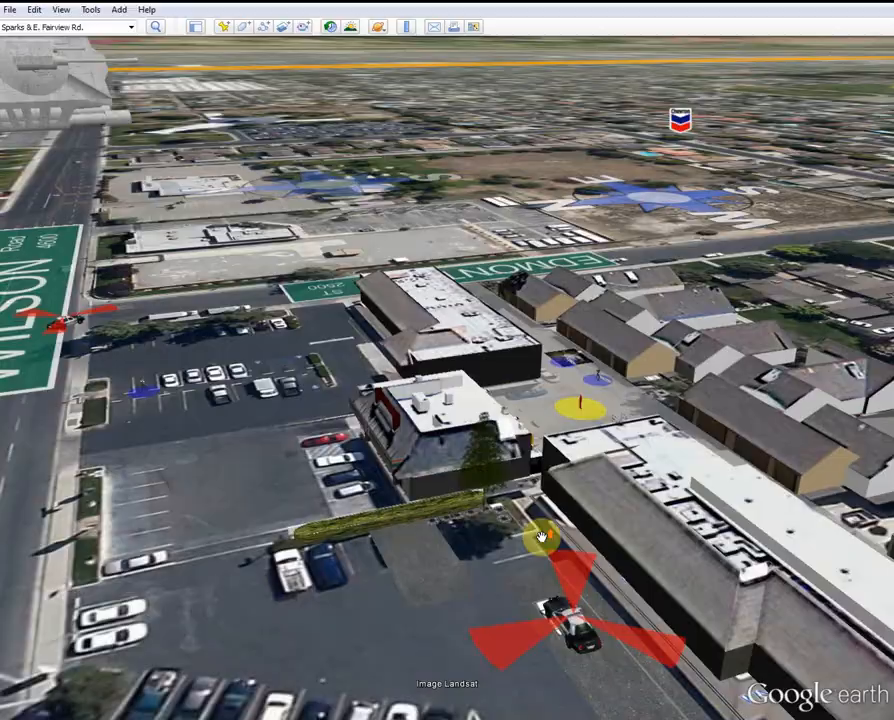
middle_drag(584, 503, 461, 415)
drag(625, 380, 605, 400)
scroll(605, 400, down, 3)
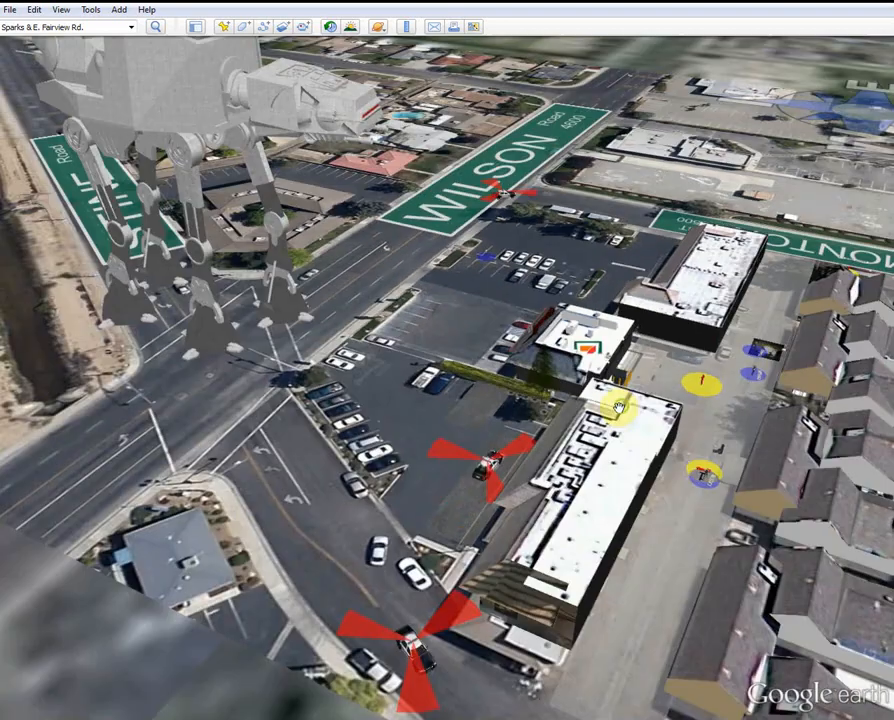
scroll(547, 434, up, 1)
scroll(547, 434, down, 2)
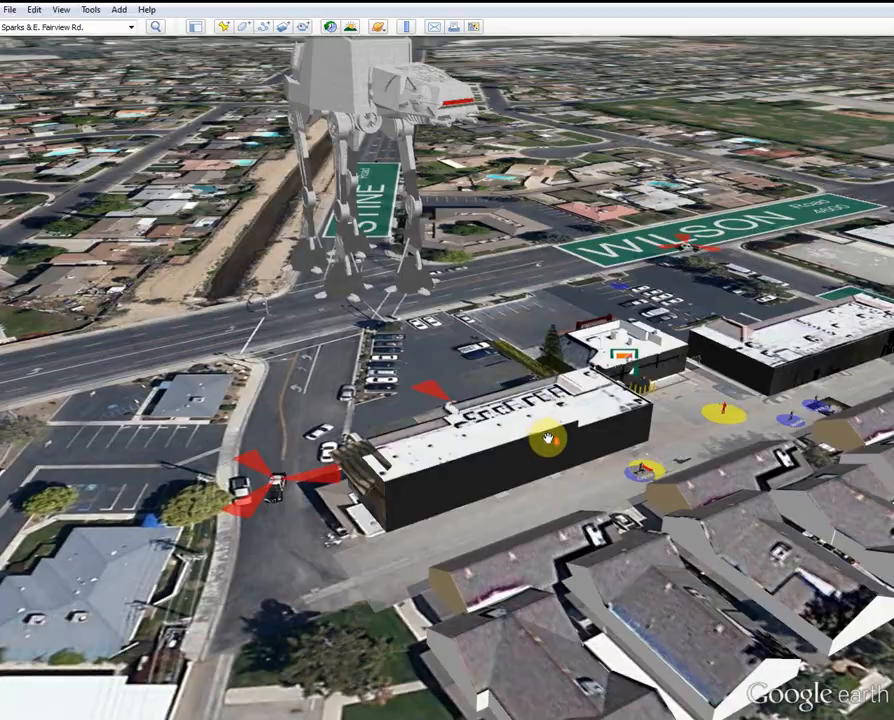
- Zoom out and tilt the view to frame the 7-Eleven and Chevron markers together with the surrounding cell tower coverage circles
scroll(547, 434, down, 3)
scroll(547, 434, down, 3)
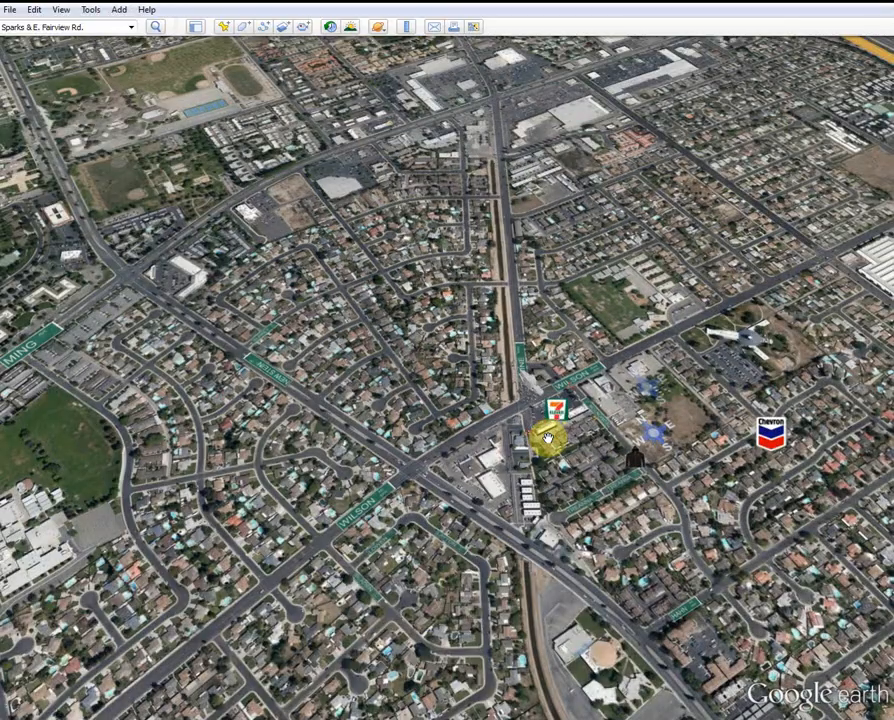
scroll(547, 434, down, 3)
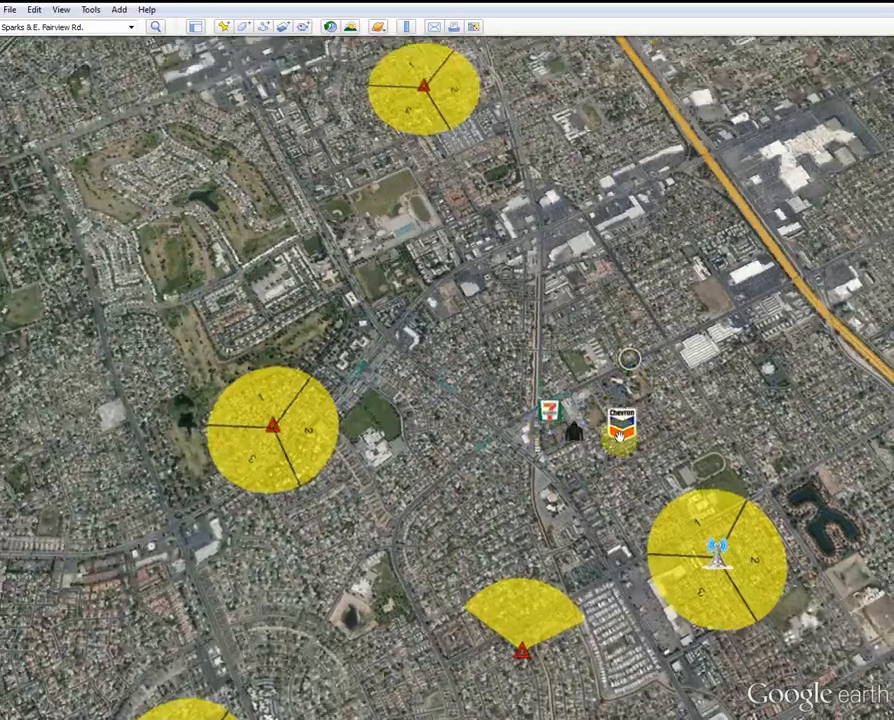
middle_drag(619, 437, 615, 457)
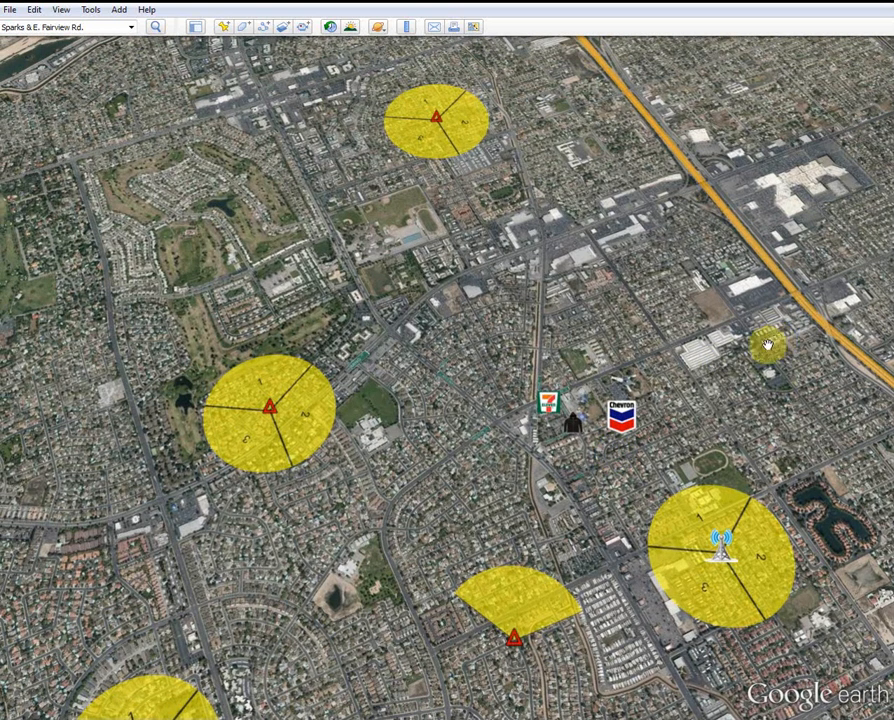
- Bring up the printer settings for a screenshot of the current 3D view, and leave without printing
click(9, 10)
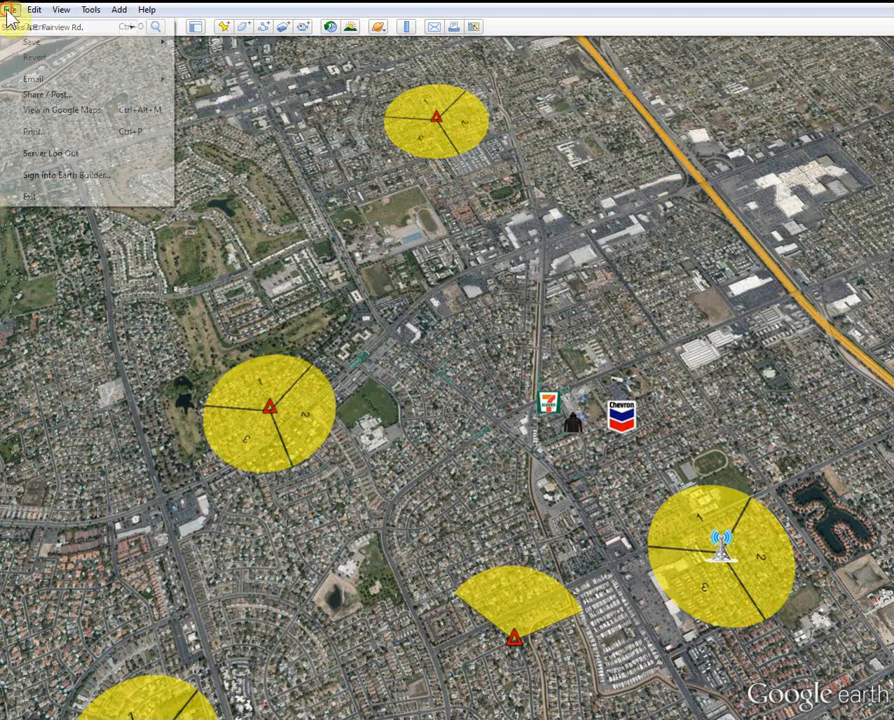
click(40, 131)
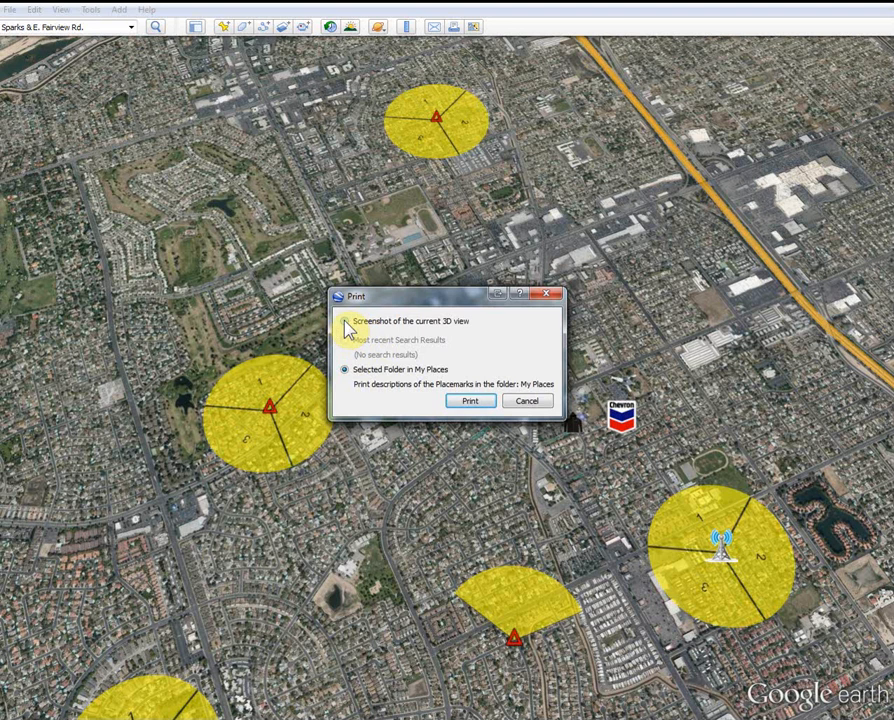
click(344, 326)
click(477, 409)
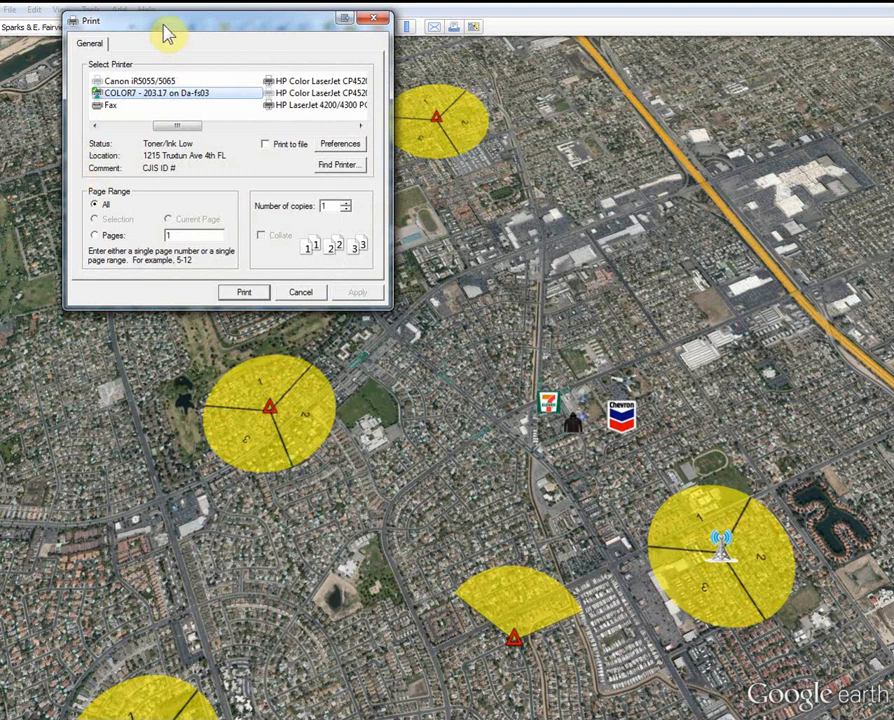
drag(166, 28, 198, 133)
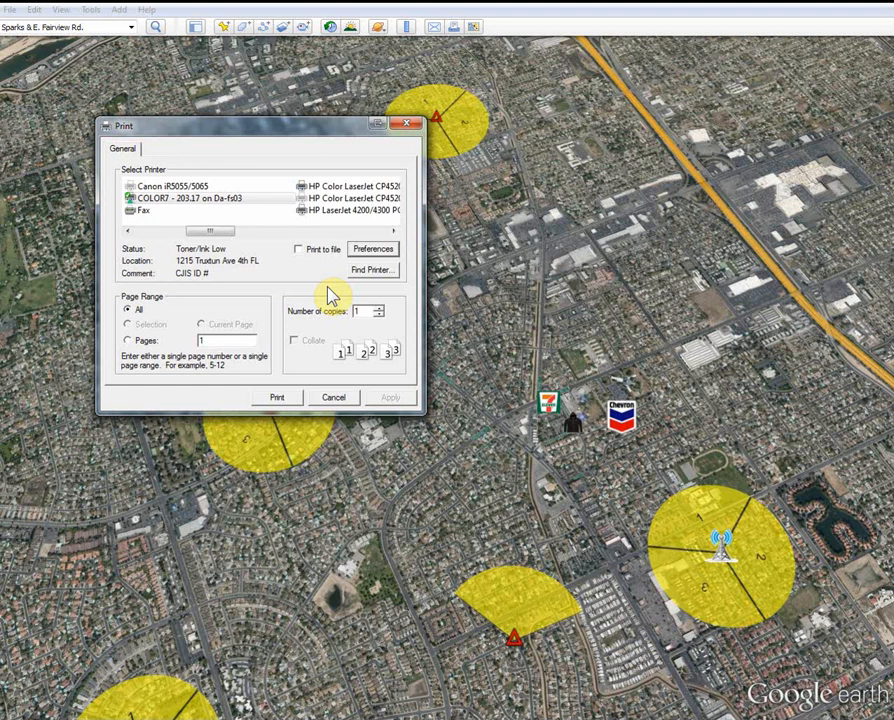
click(332, 398)
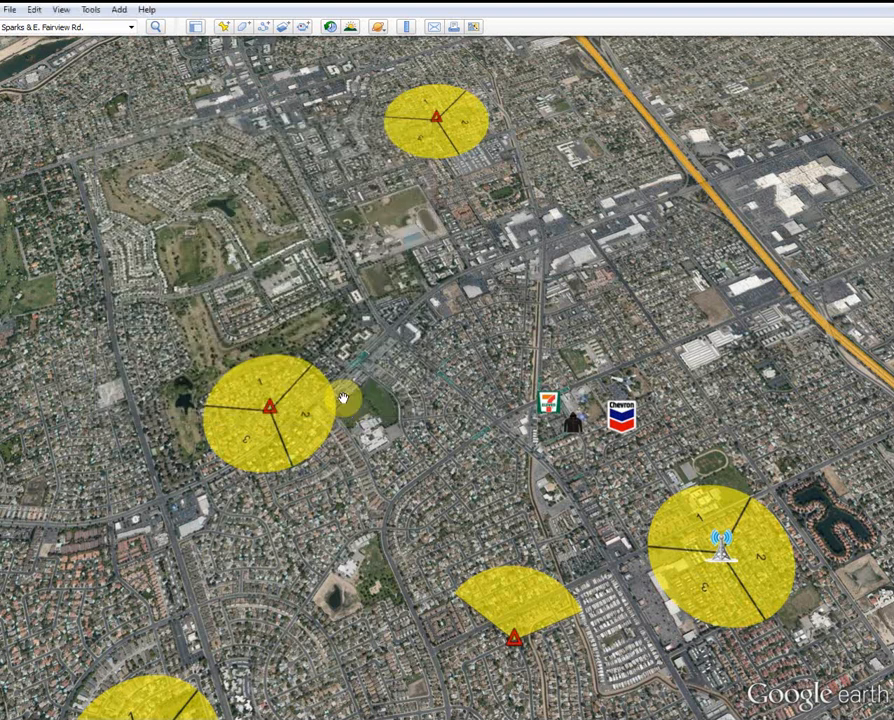
- Save the current view as a JPEG image named The Exhibit in the Dropbox > Training > Google Earth folder
click(12, 10)
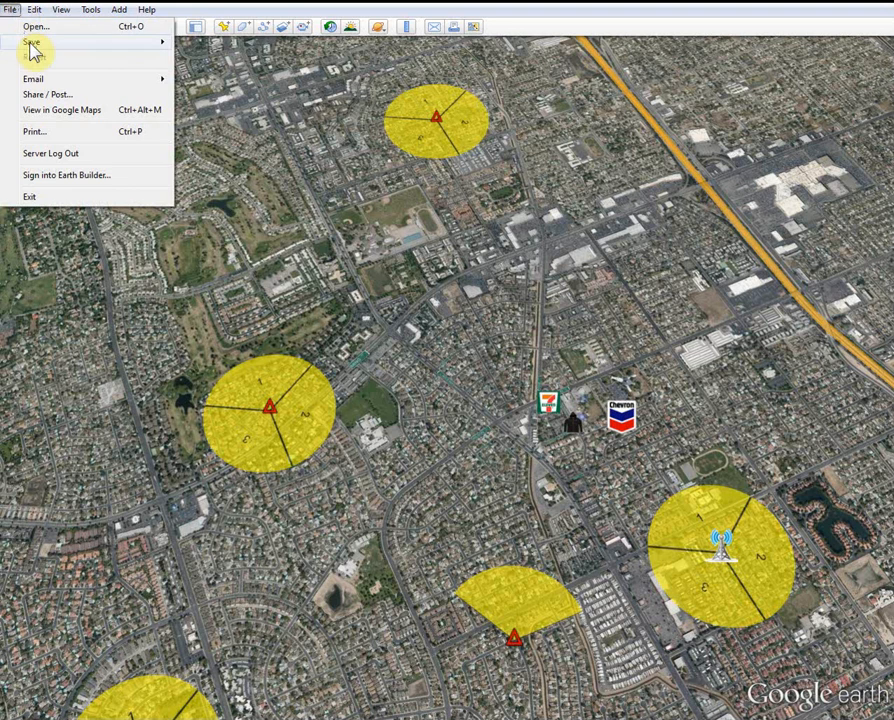
mouse_move(33, 50)
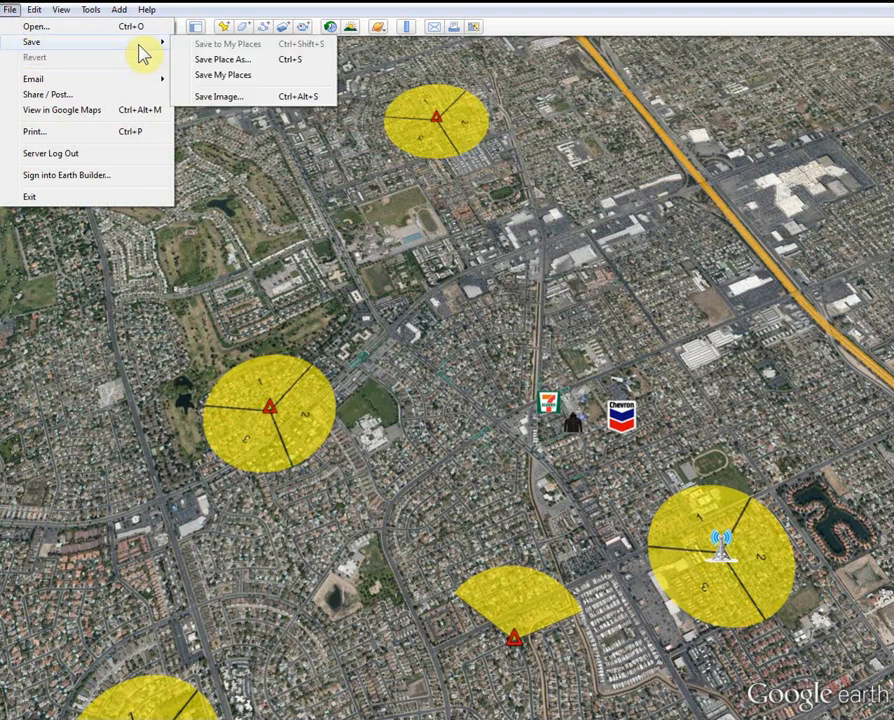
click(216, 98)
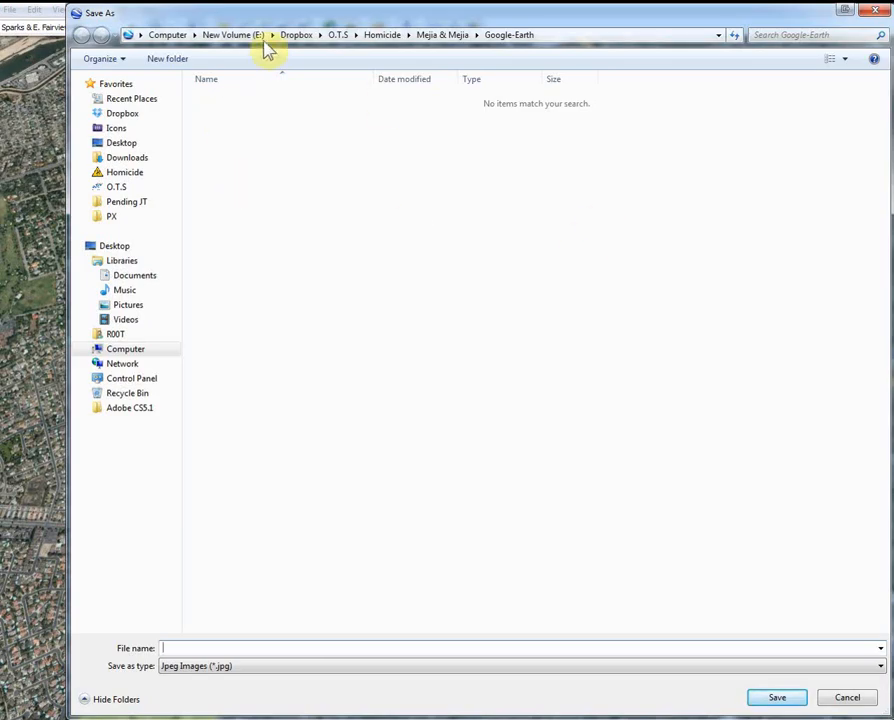
click(118, 116)
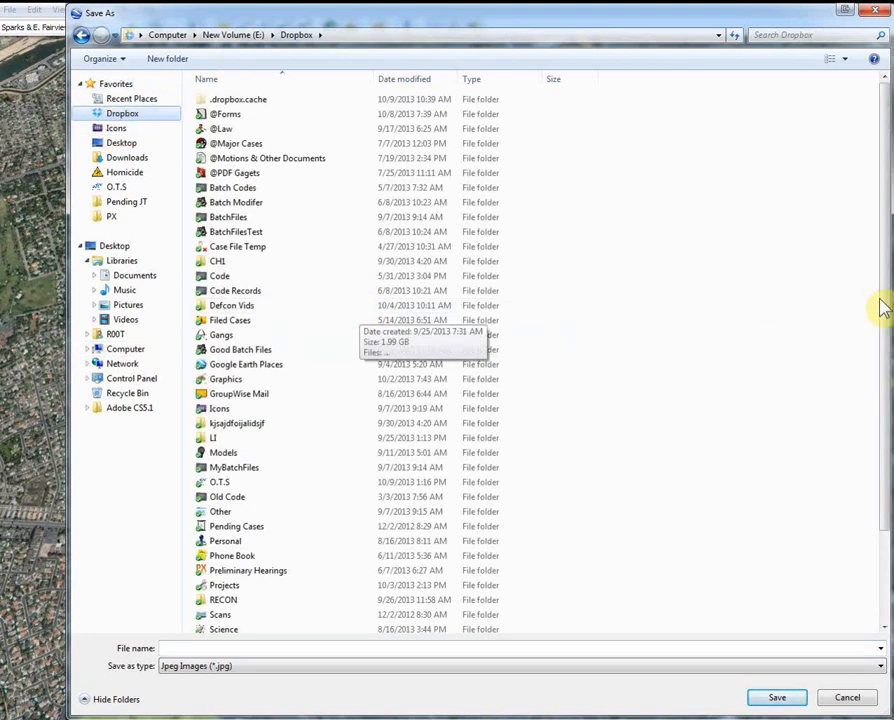
drag(886, 326, 889, 430)
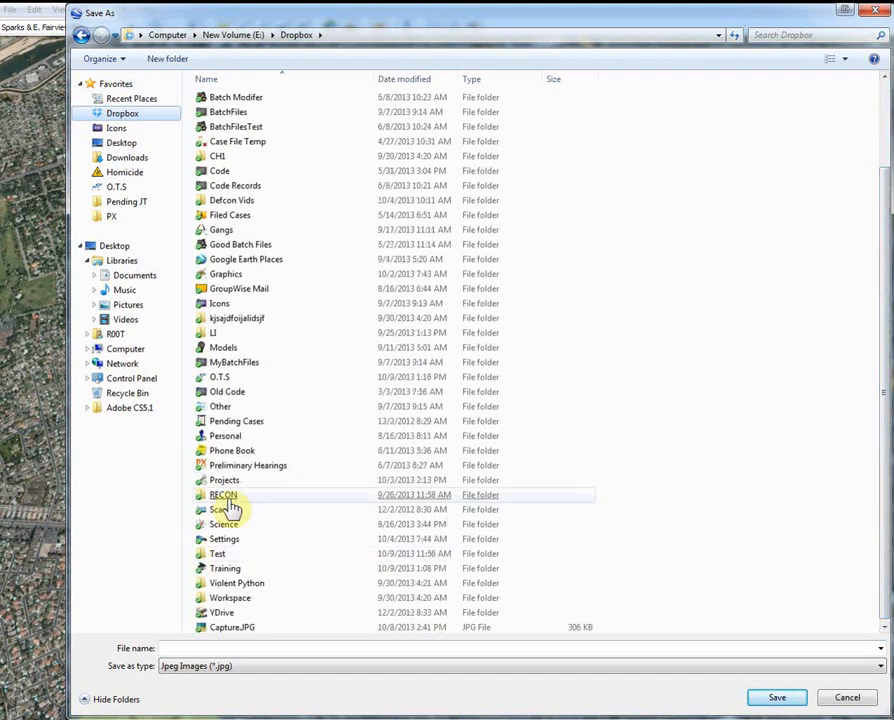
double_click(234, 569)
double_click(250, 101)
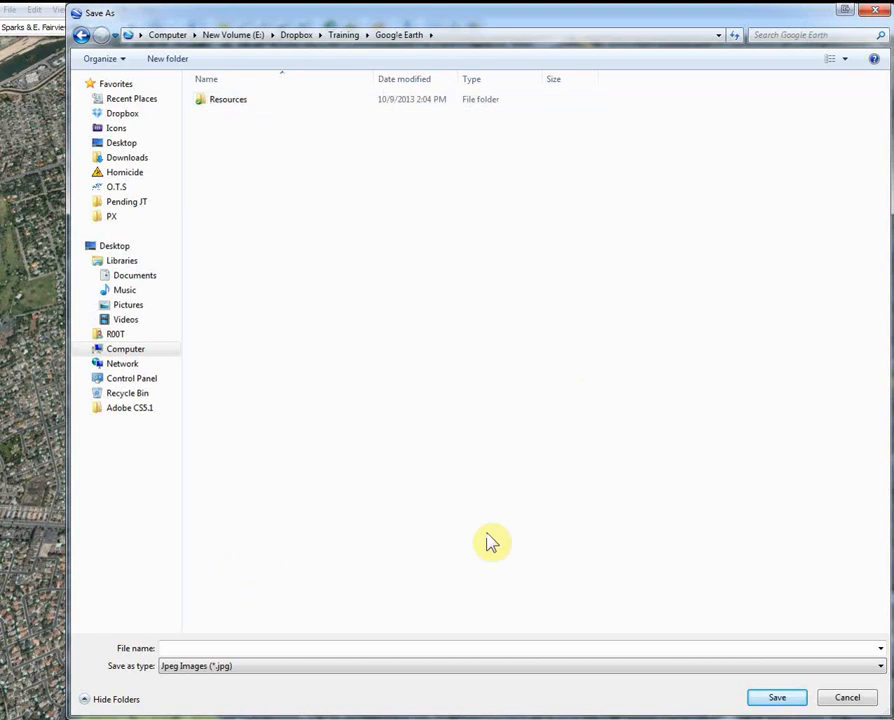
click(311, 647)
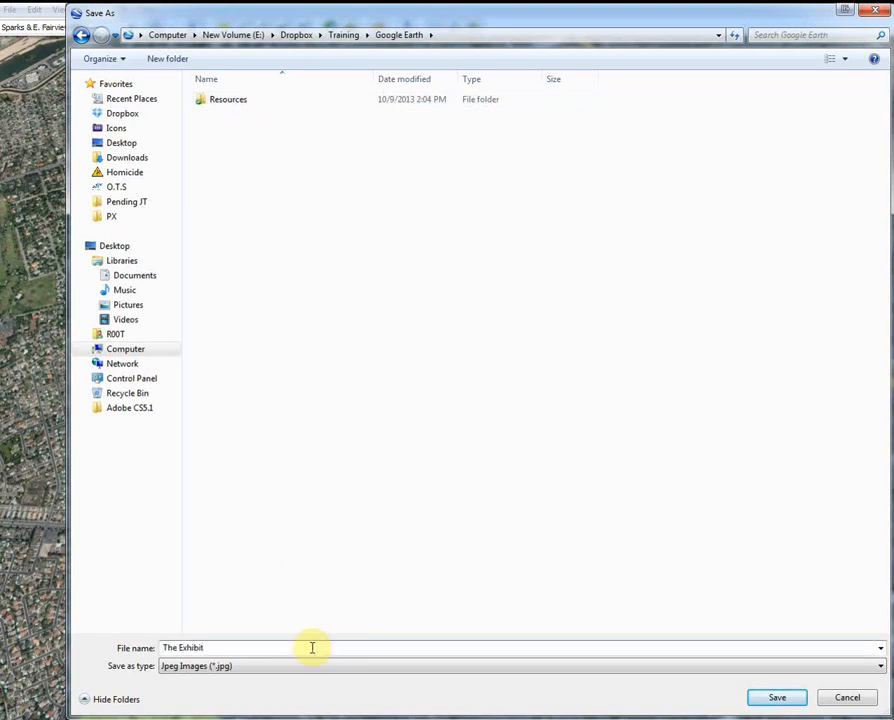
text(The Exhibit)
key(Return)
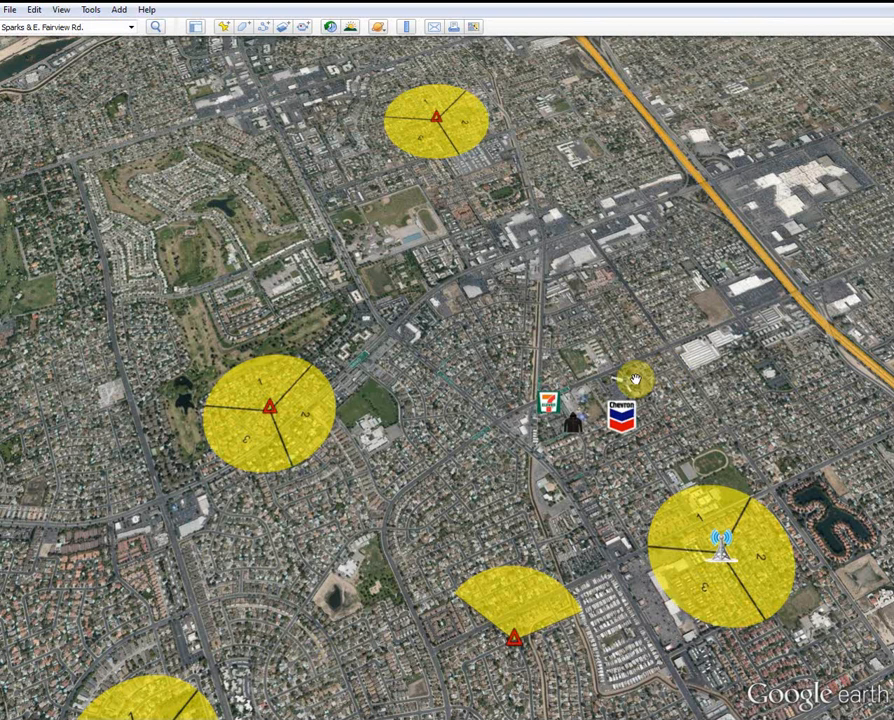
- Leave full screen, switch to the Resources folder in Windows Explorer and preview Picture1.png
key(F11)
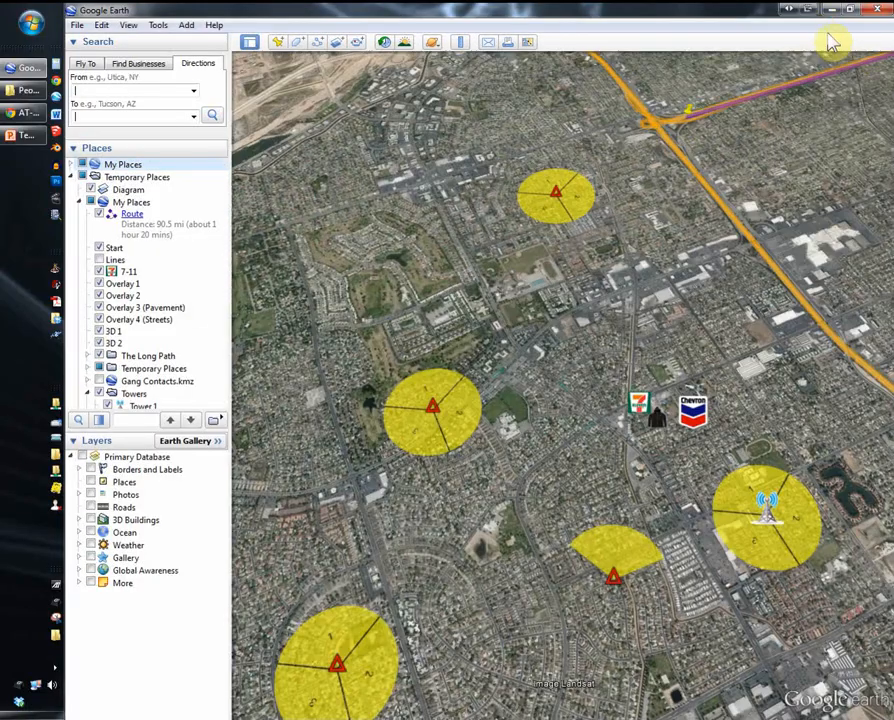
click(831, 10)
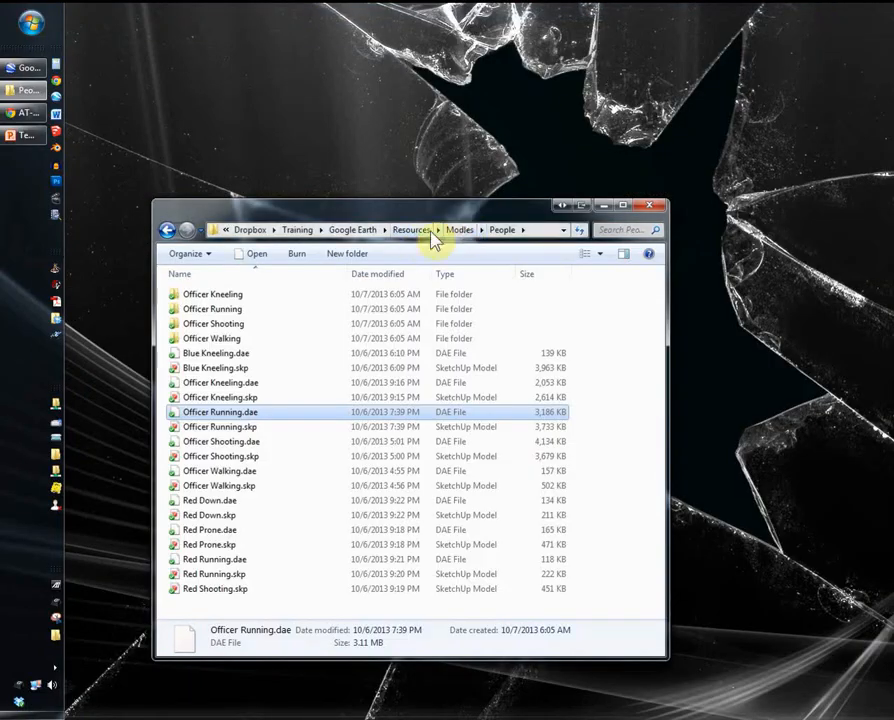
click(415, 232)
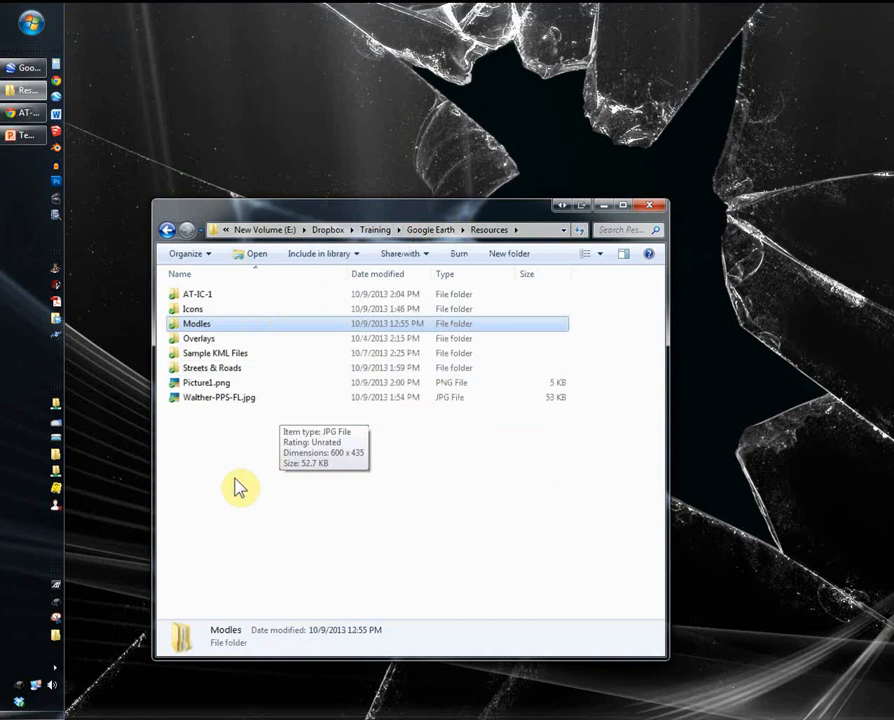
click(197, 390)
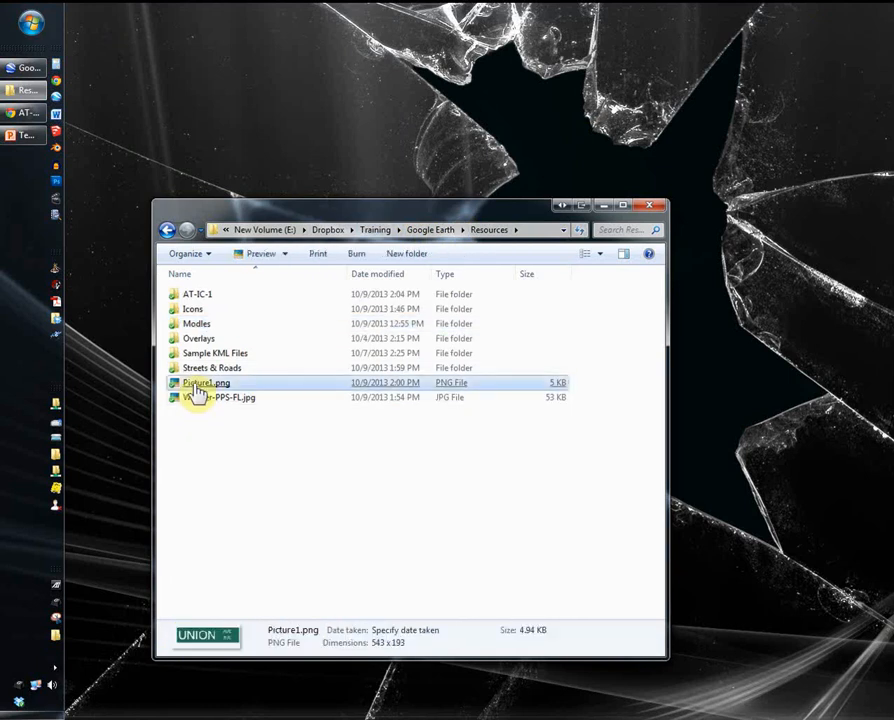
double_click(197, 388)
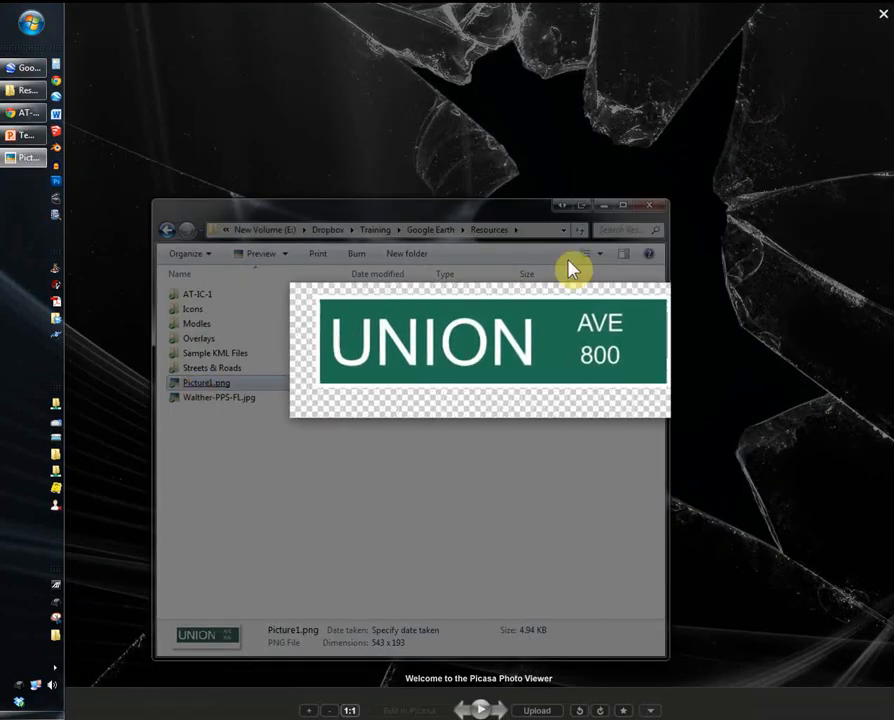
click(884, 16)
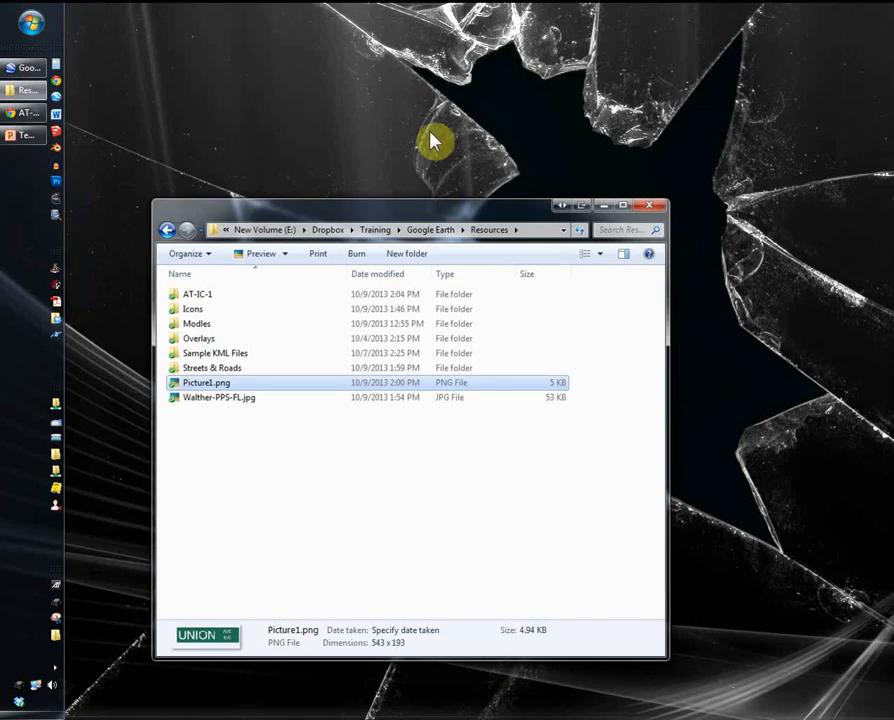
- Open The Exhibit.jpg from the Google Earth training folder and inspect it enlarged to 119%
click(442, 230)
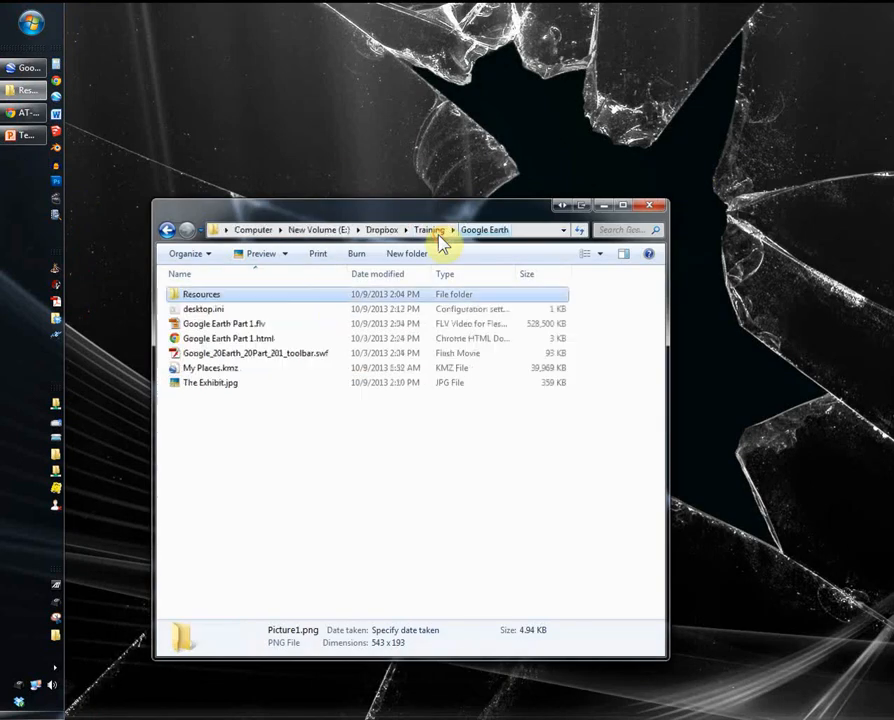
double_click(214, 385)
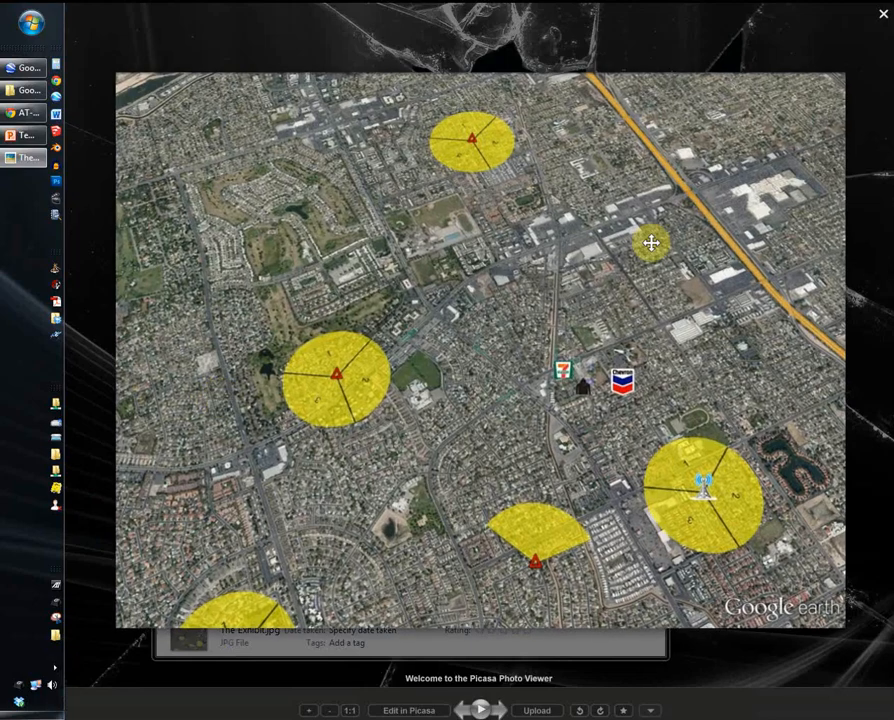
scroll(544, 324, up, 2)
scroll(519, 325, up, 1)
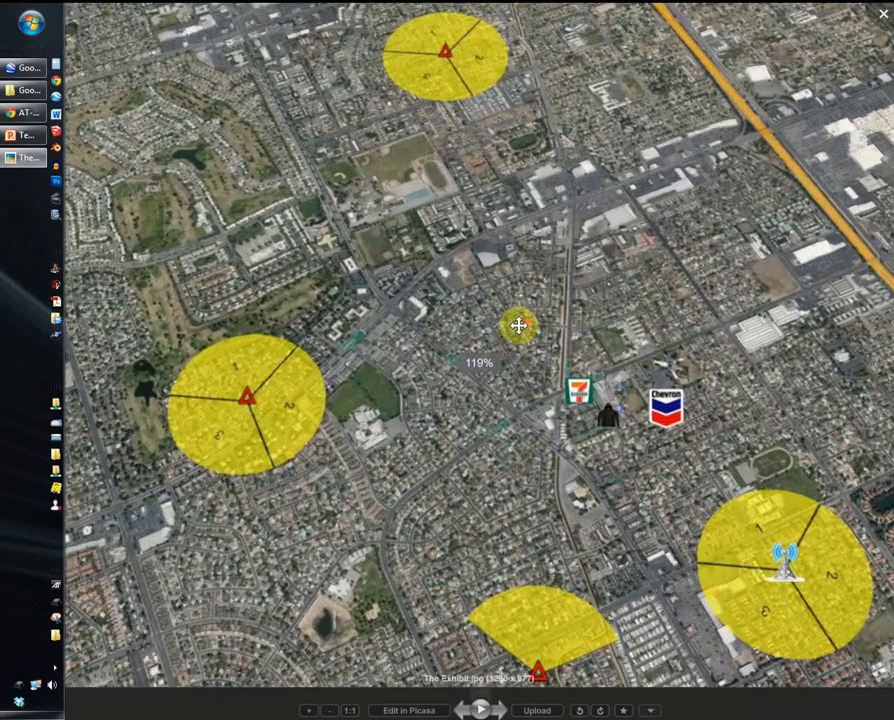
- Zoom back out to review the whole of The Exhibit.jpg, and close its preview
scroll(519, 325, down, 3)
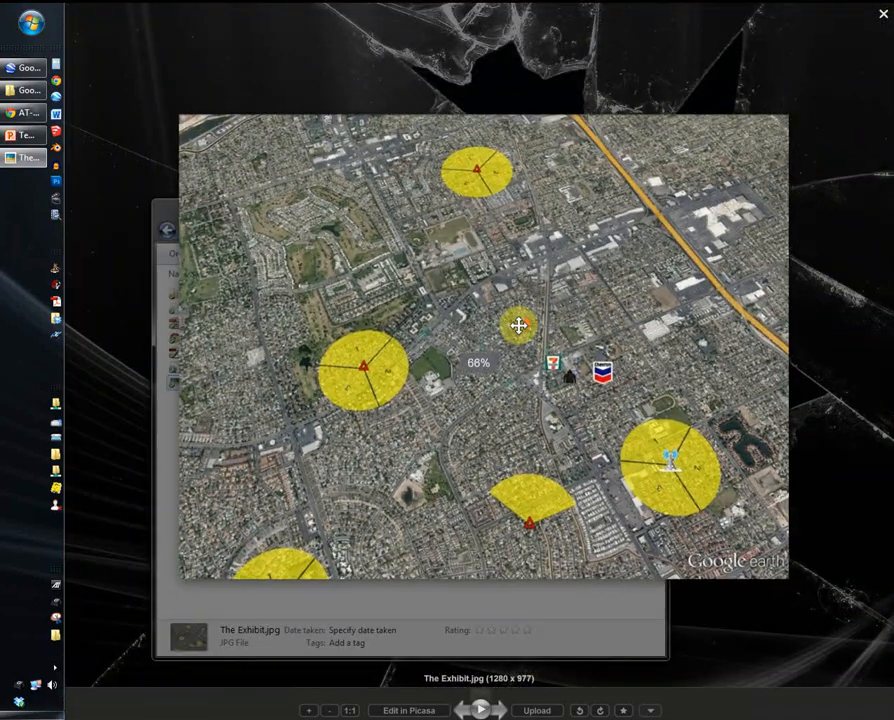
scroll(519, 325, up, 1)
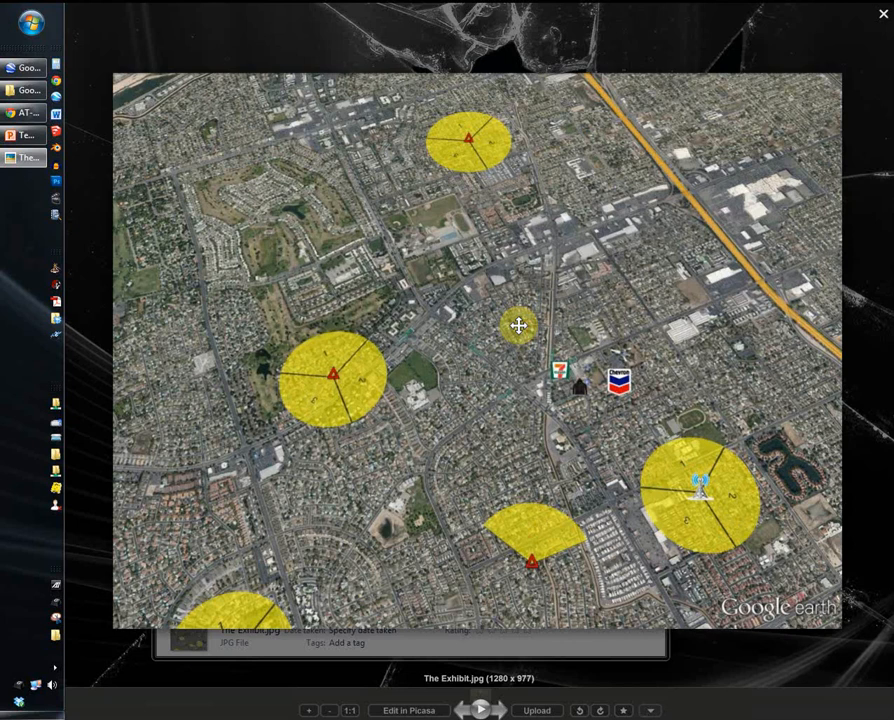
click(882, 22)
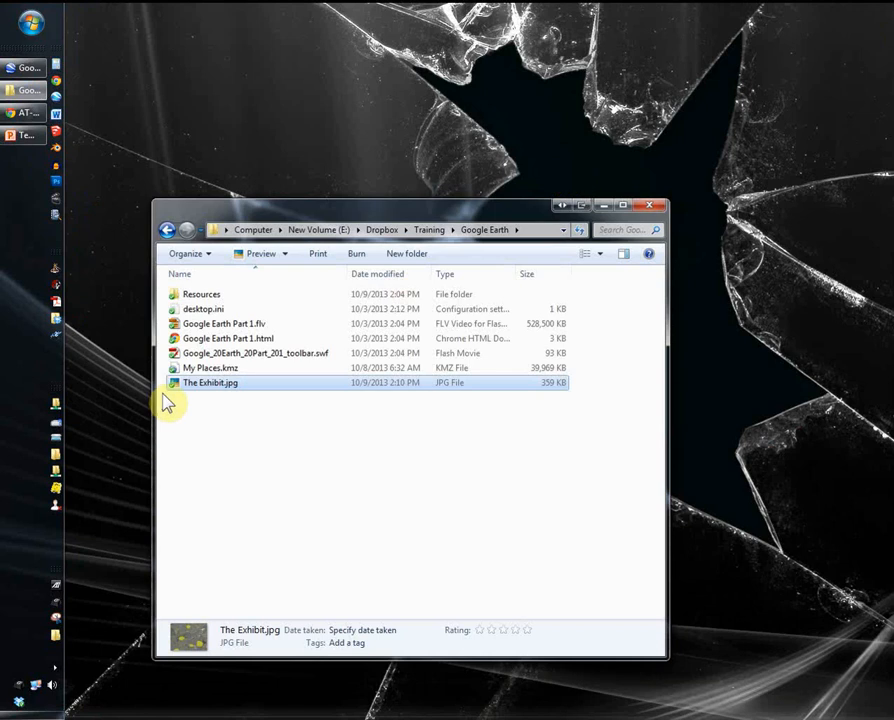
- Bring up the picture print settings for The Exhibit.jpg, choose the HP Color LaserJet CP4520 Series UPD PCL 5 printer, and leave without printing
right_click(194, 387)
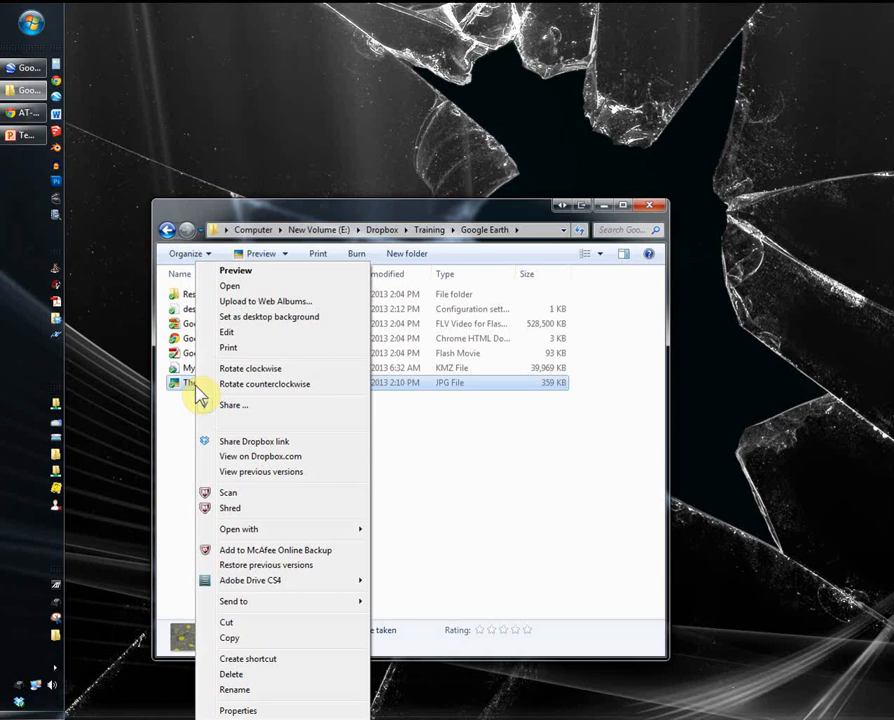
click(241, 348)
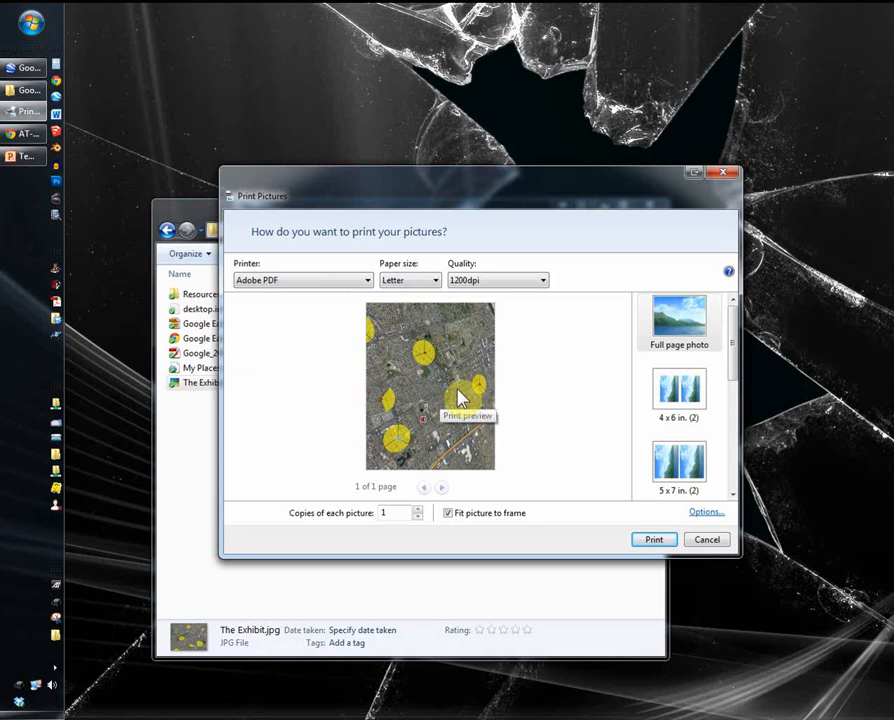
click(352, 284)
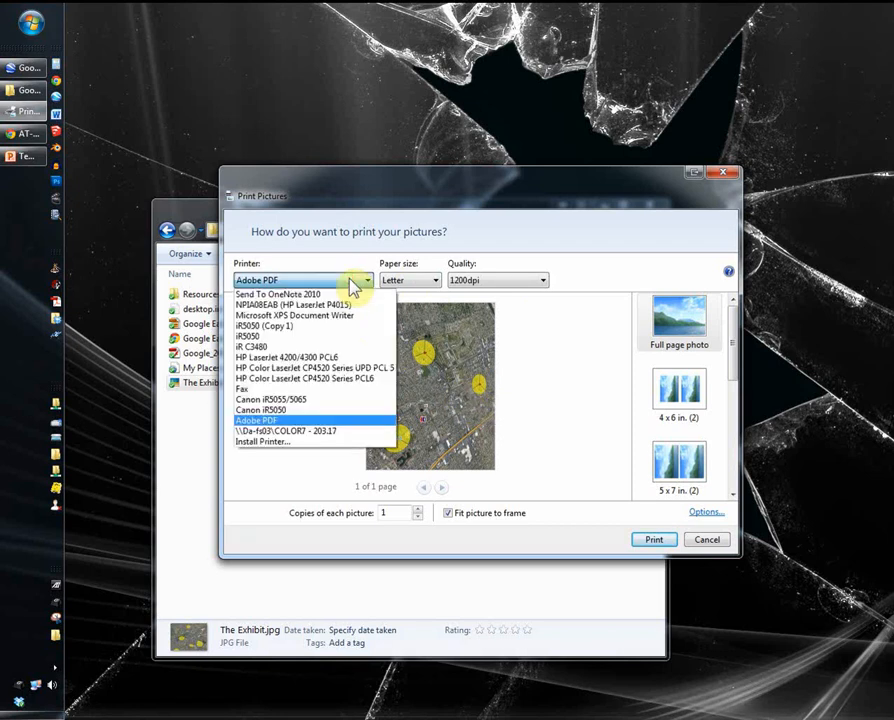
click(320, 405)
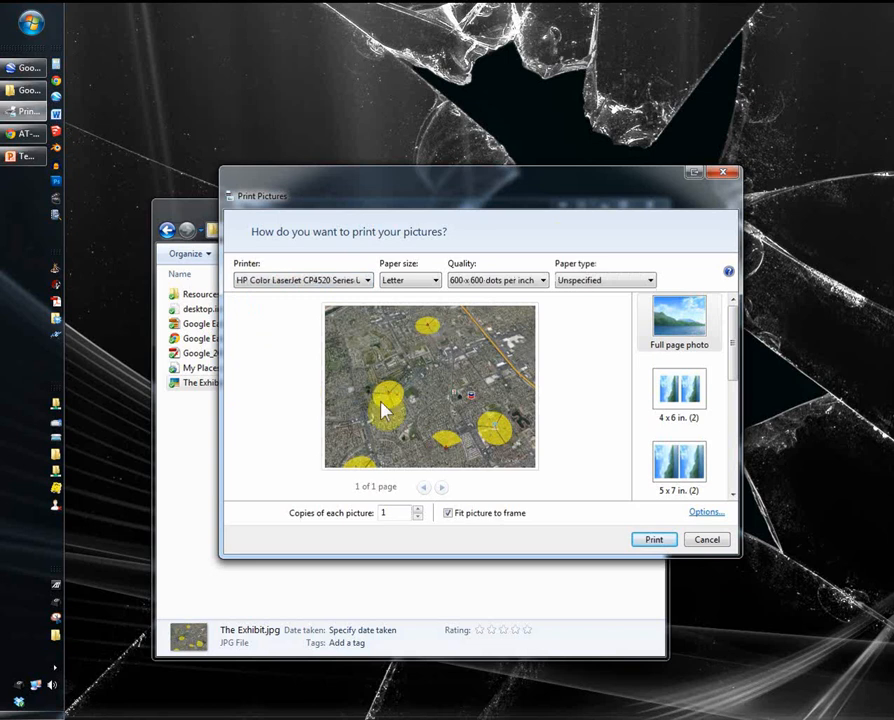
click(706, 540)
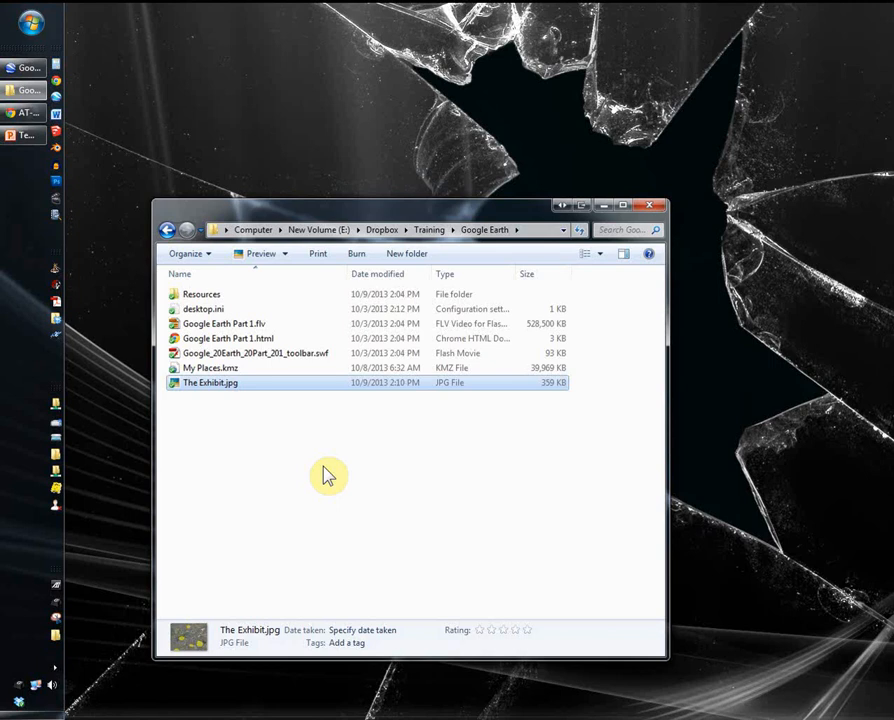
- Reopen The Exhibit.jpg to inspect it enlarged, and view Capture.JPG from the Resources folder before closing the preview
double_click(210, 386)
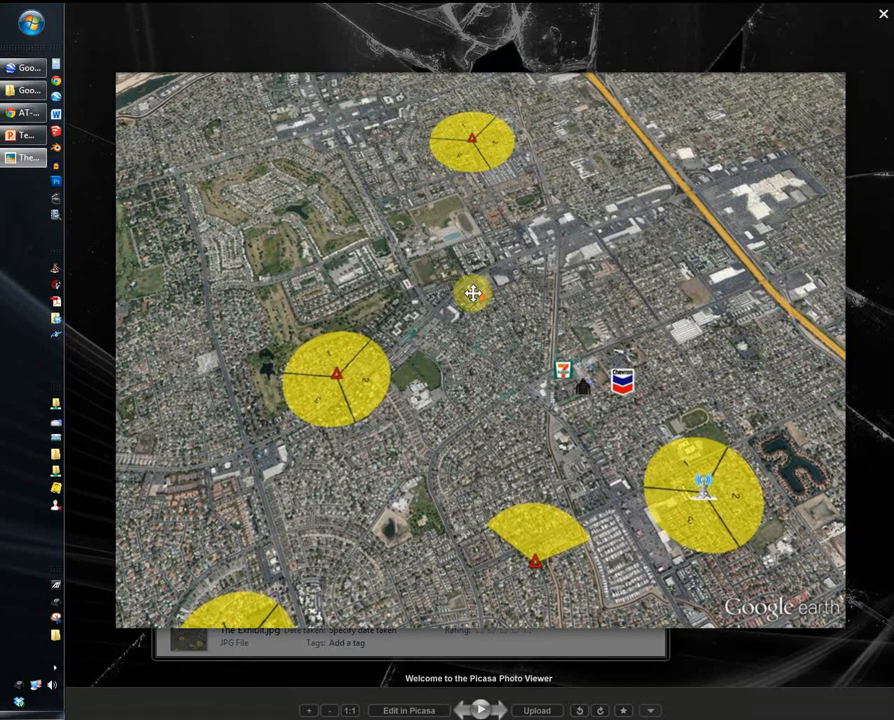
scroll(474, 292, up, 2)
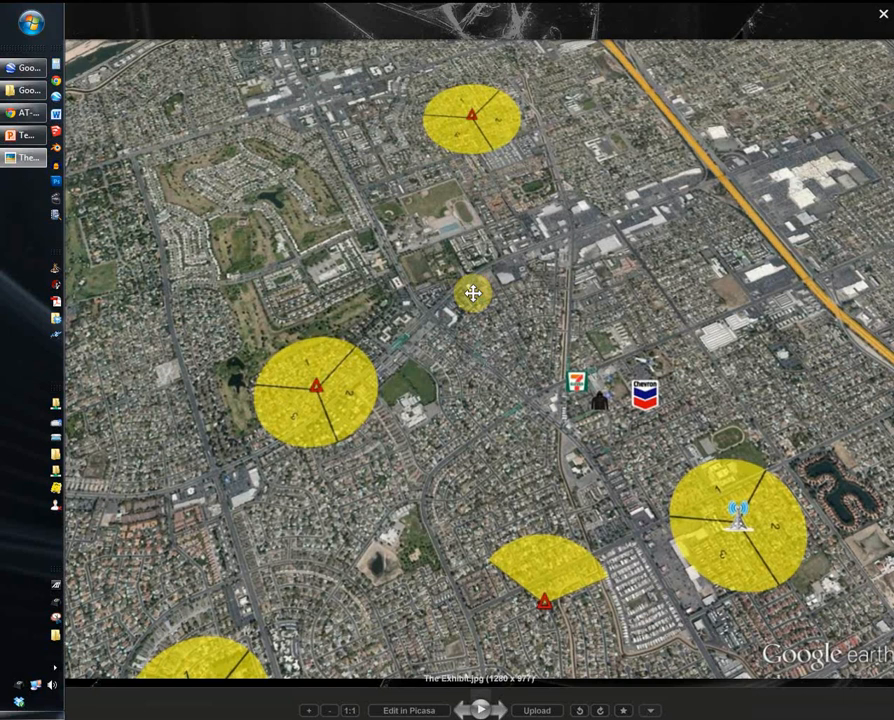
scroll(472, 293, down, 1)
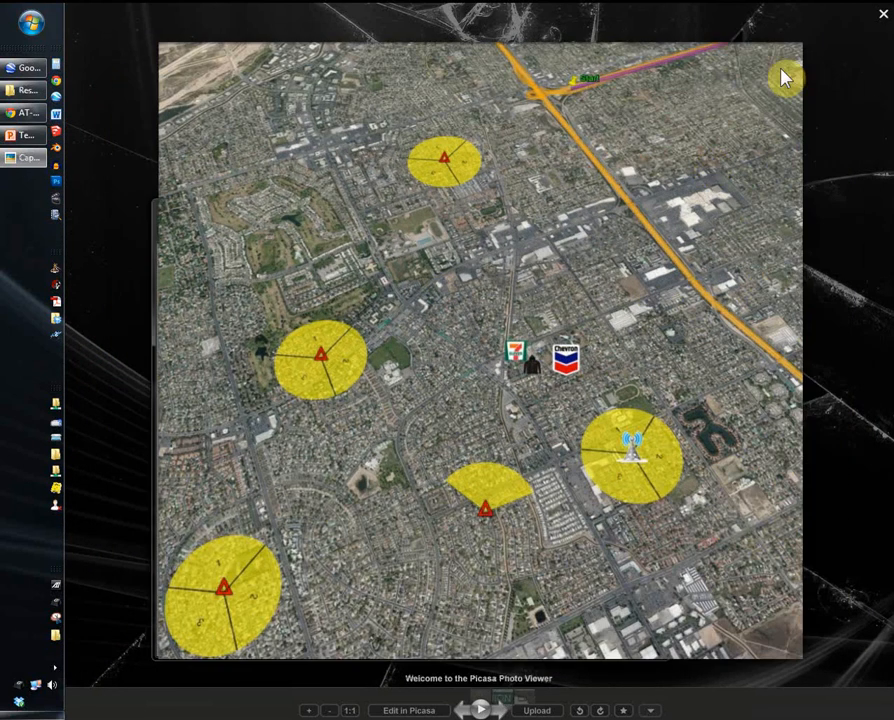
click(882, 18)
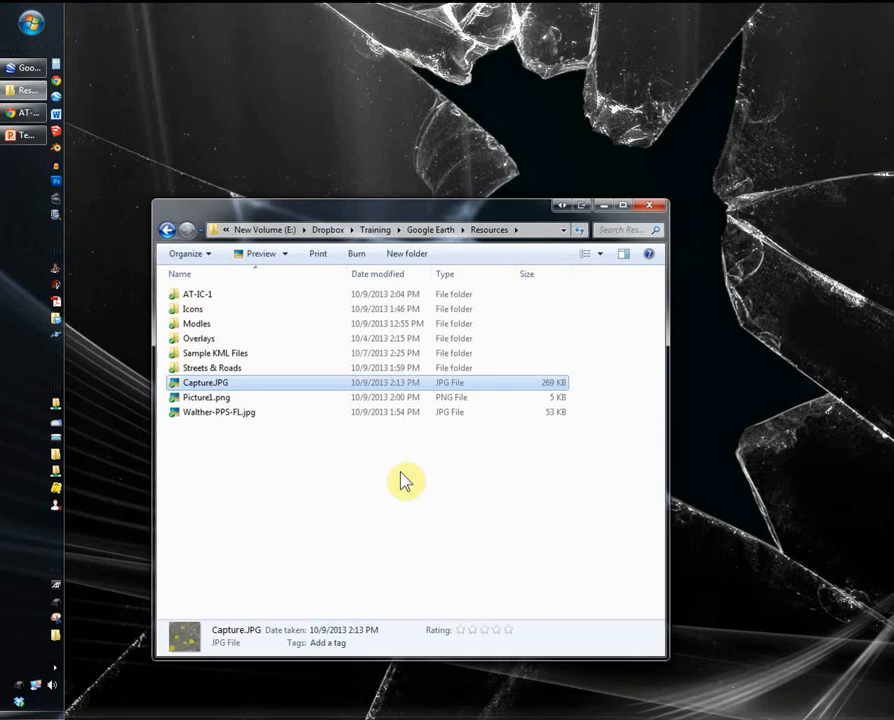